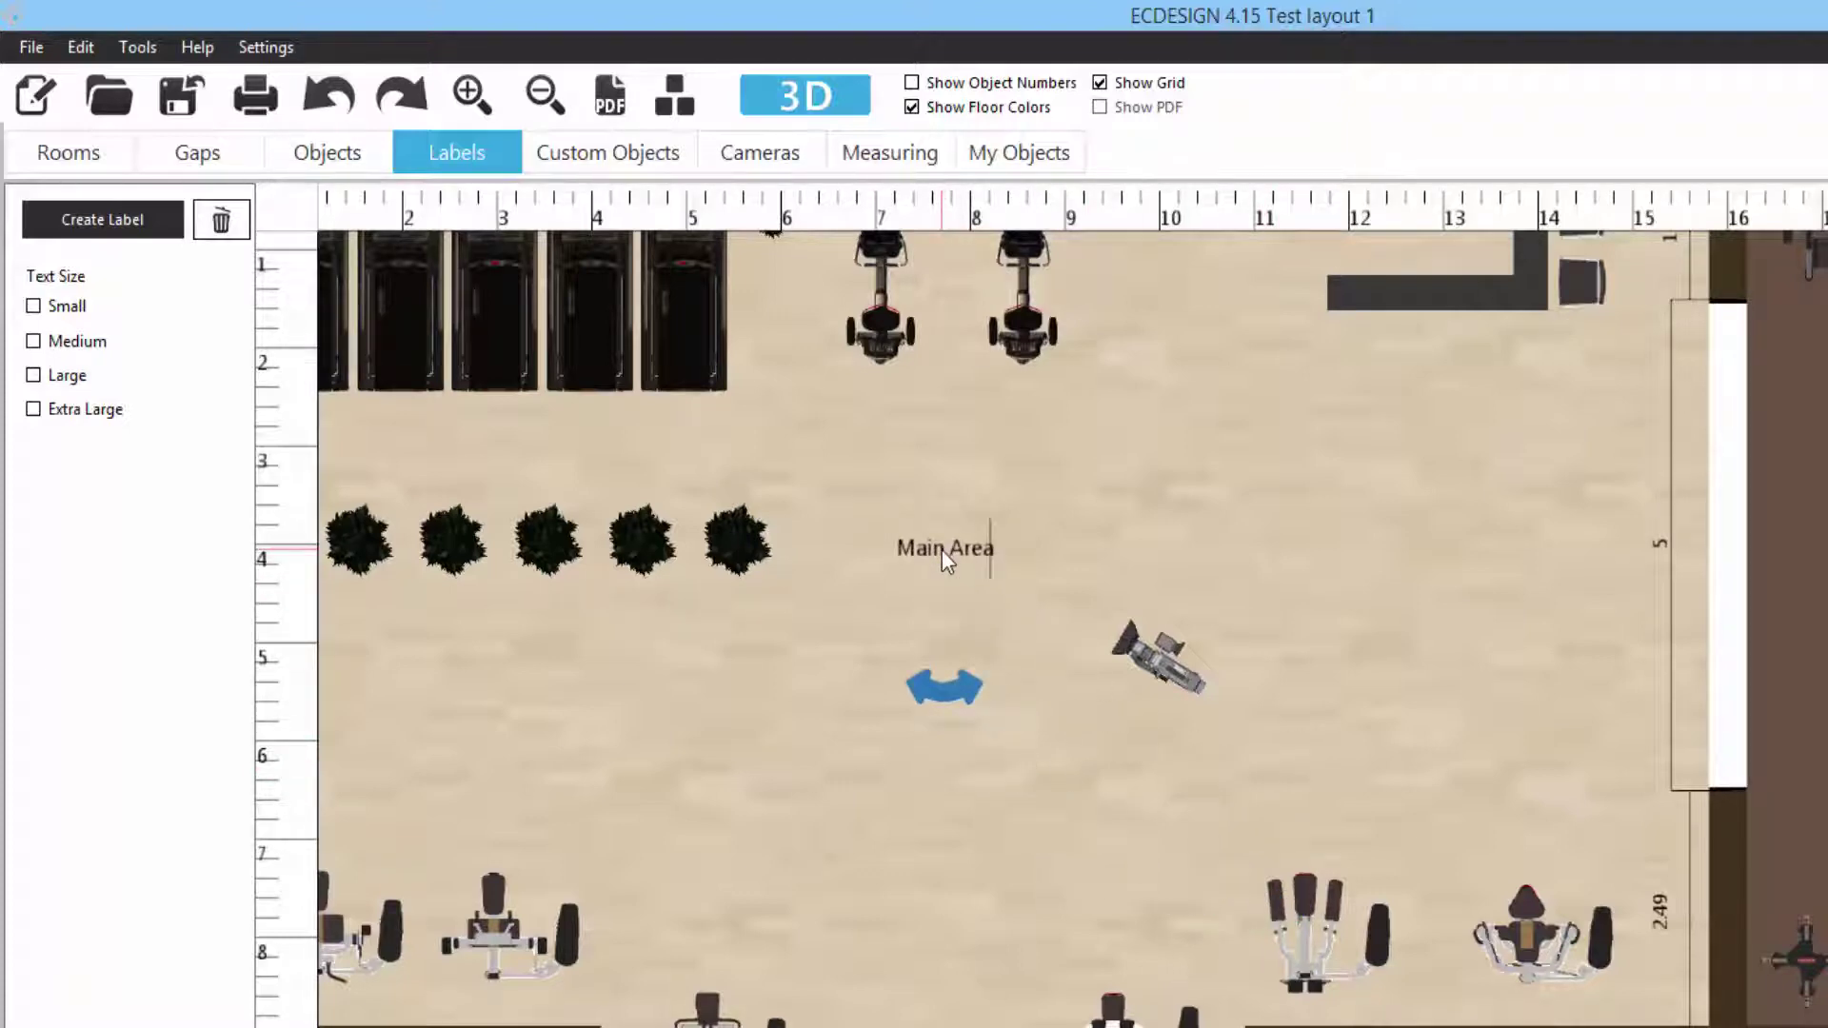
Step: Adjust the Main Area label's rotation and set its text size to Medium after trying Large
{"action": "mouse_move", "coordinate": [946, 688]}
{"action": "left_mouse_down"}
{"action": "mouse_move", "coordinate": [1060, 630]}
{"action": "mouse_move", "coordinate": [1008, 684]}
{"action": "mouse_move", "coordinate": [944, 699]}
{"action": "left_mouse_up"}
{"action": "left_click", "coordinate": [33, 341]}
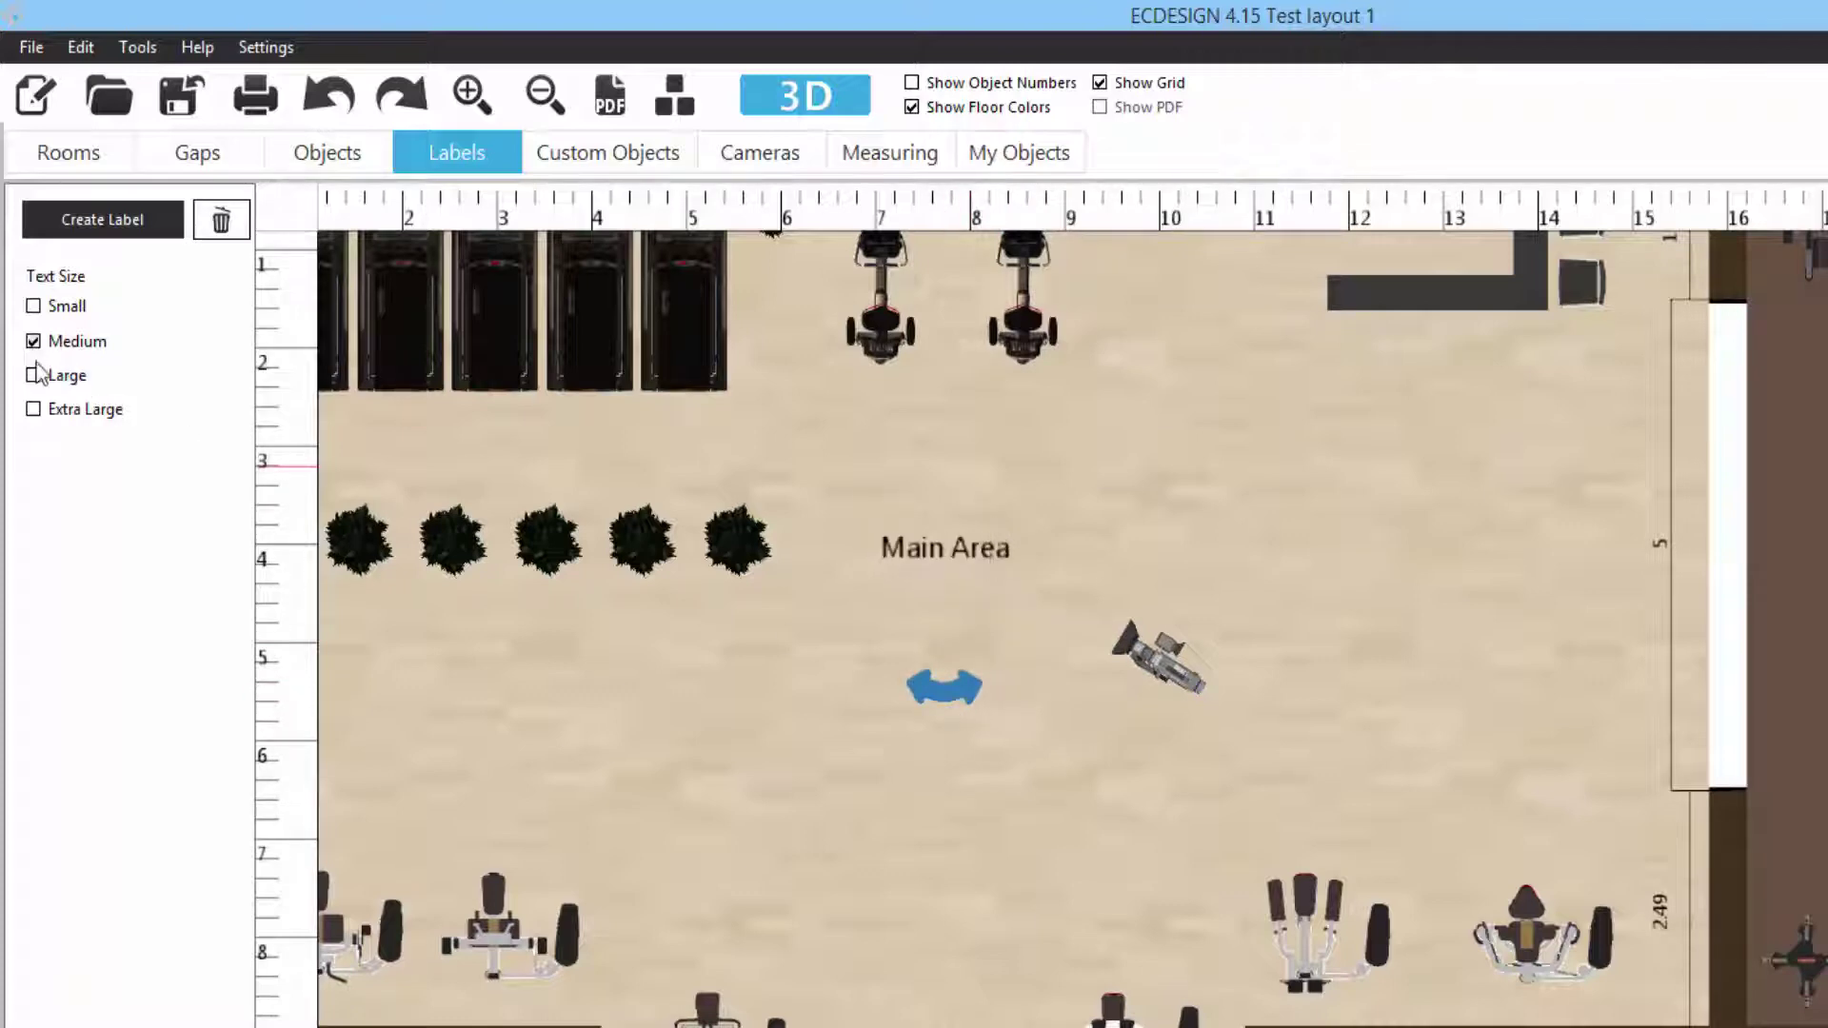
{"action": "left_click", "coordinate": [34, 375]}
{"action": "left_click", "coordinate": [33, 341]}
Step: Create a 'Room 2' label and move it into the brown room
{"action": "left_click", "coordinate": [119, 230]}
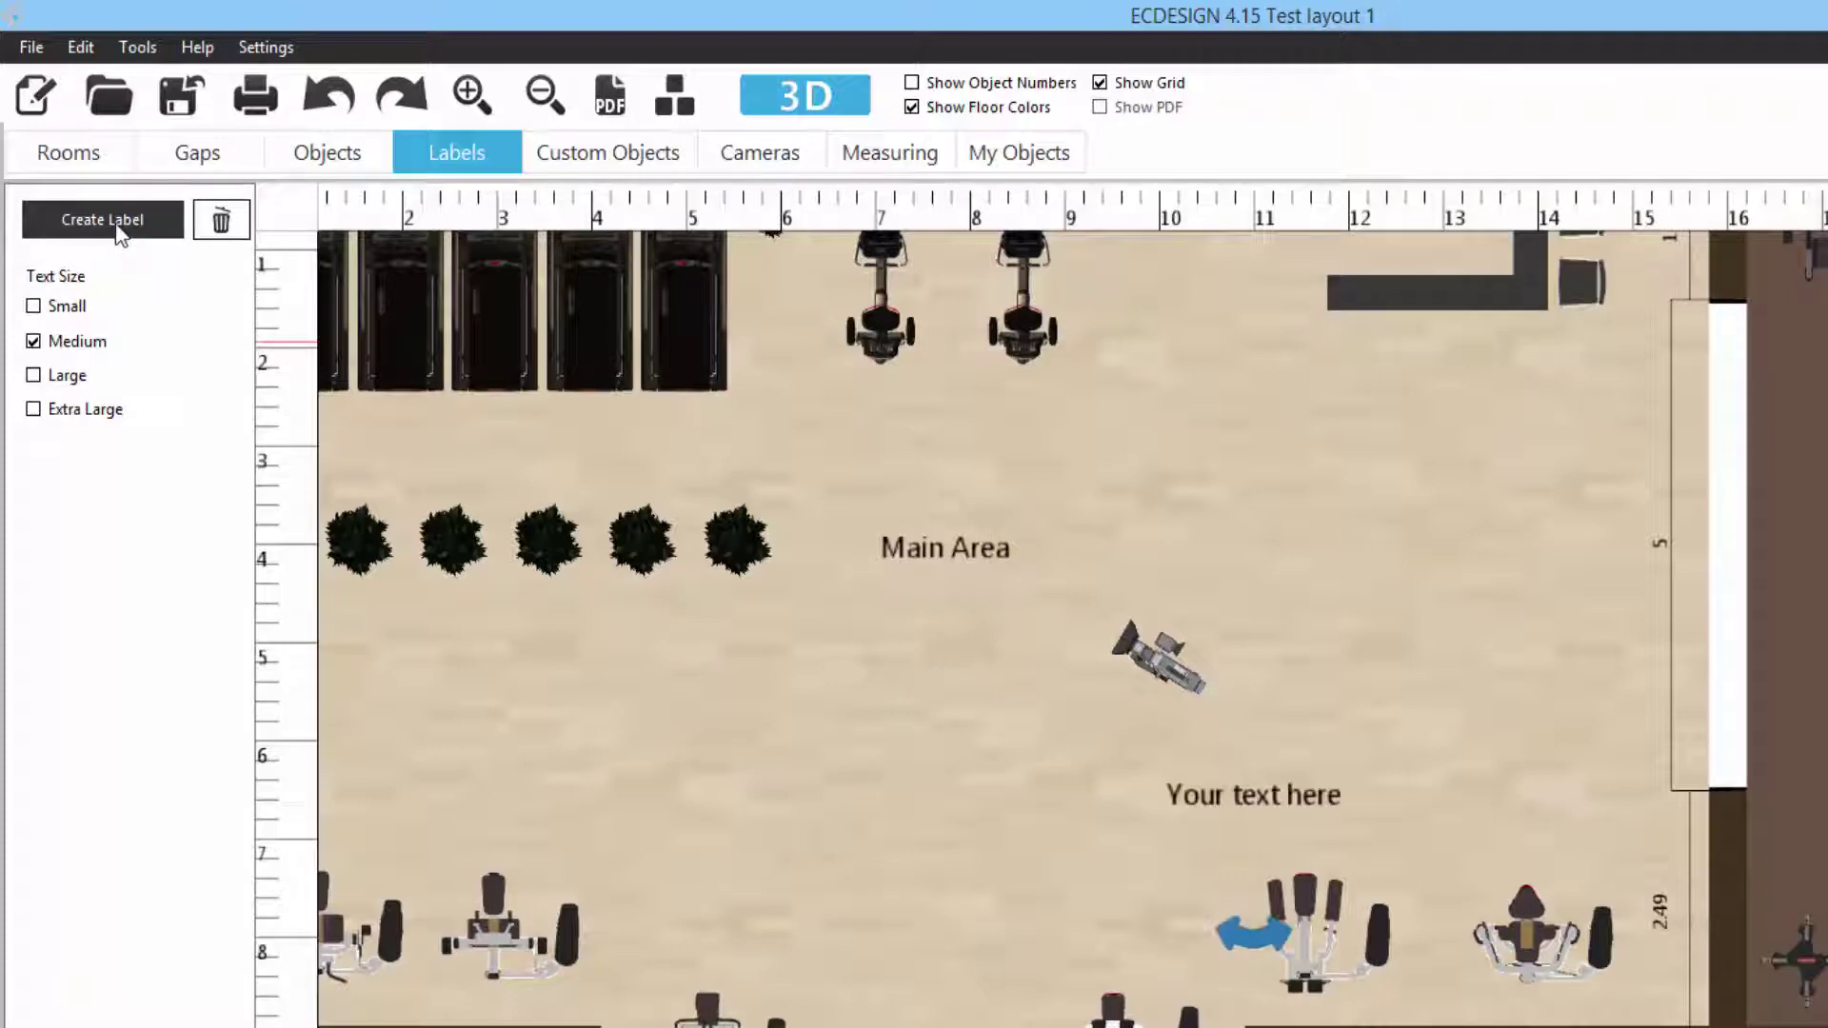
{"action": "left_click", "coordinate": [1210, 796]}
{"action": "type", "text": "Room 2"}
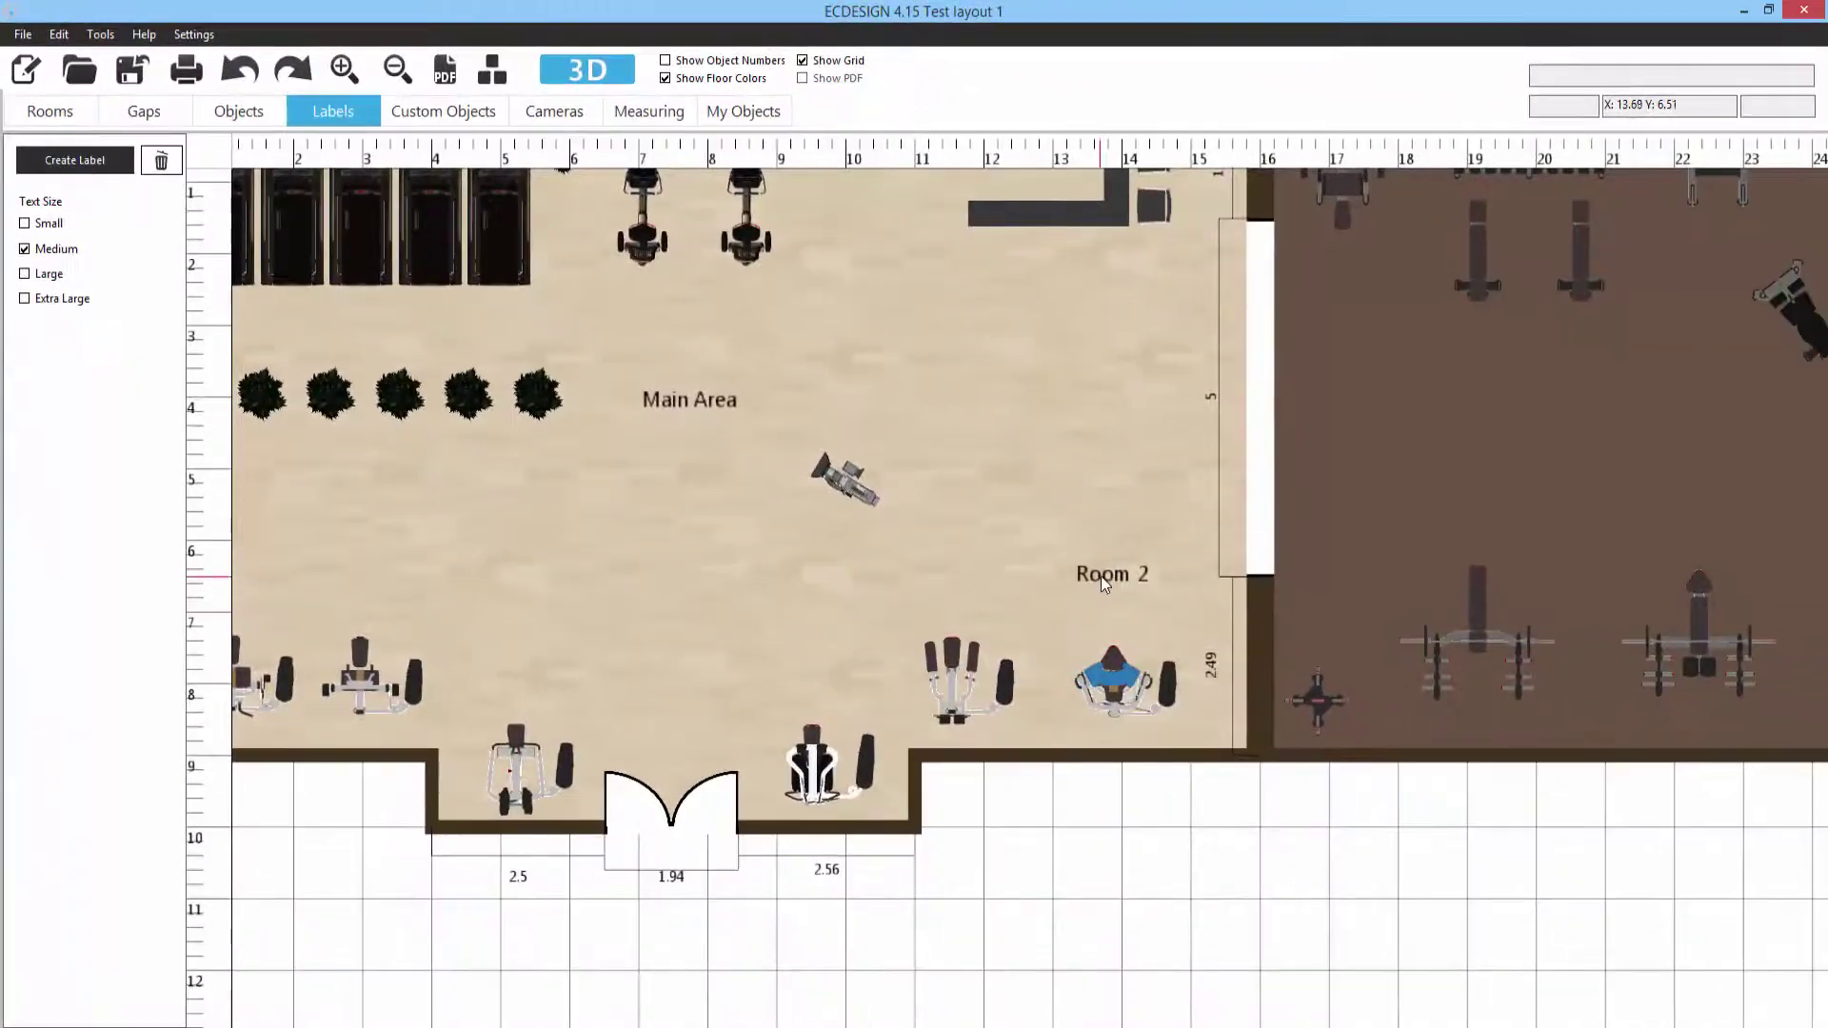
{"action": "mouse_move", "coordinate": [1102, 581]}
{"action": "left_mouse_down"}
{"action": "mouse_move", "coordinate": [853, 556]}
{"action": "mouse_move", "coordinate": [1375, 534]}
{"action": "mouse_move", "coordinate": [1436, 490]}
{"action": "mouse_move", "coordinate": [1421, 473]}
{"action": "left_mouse_up"}
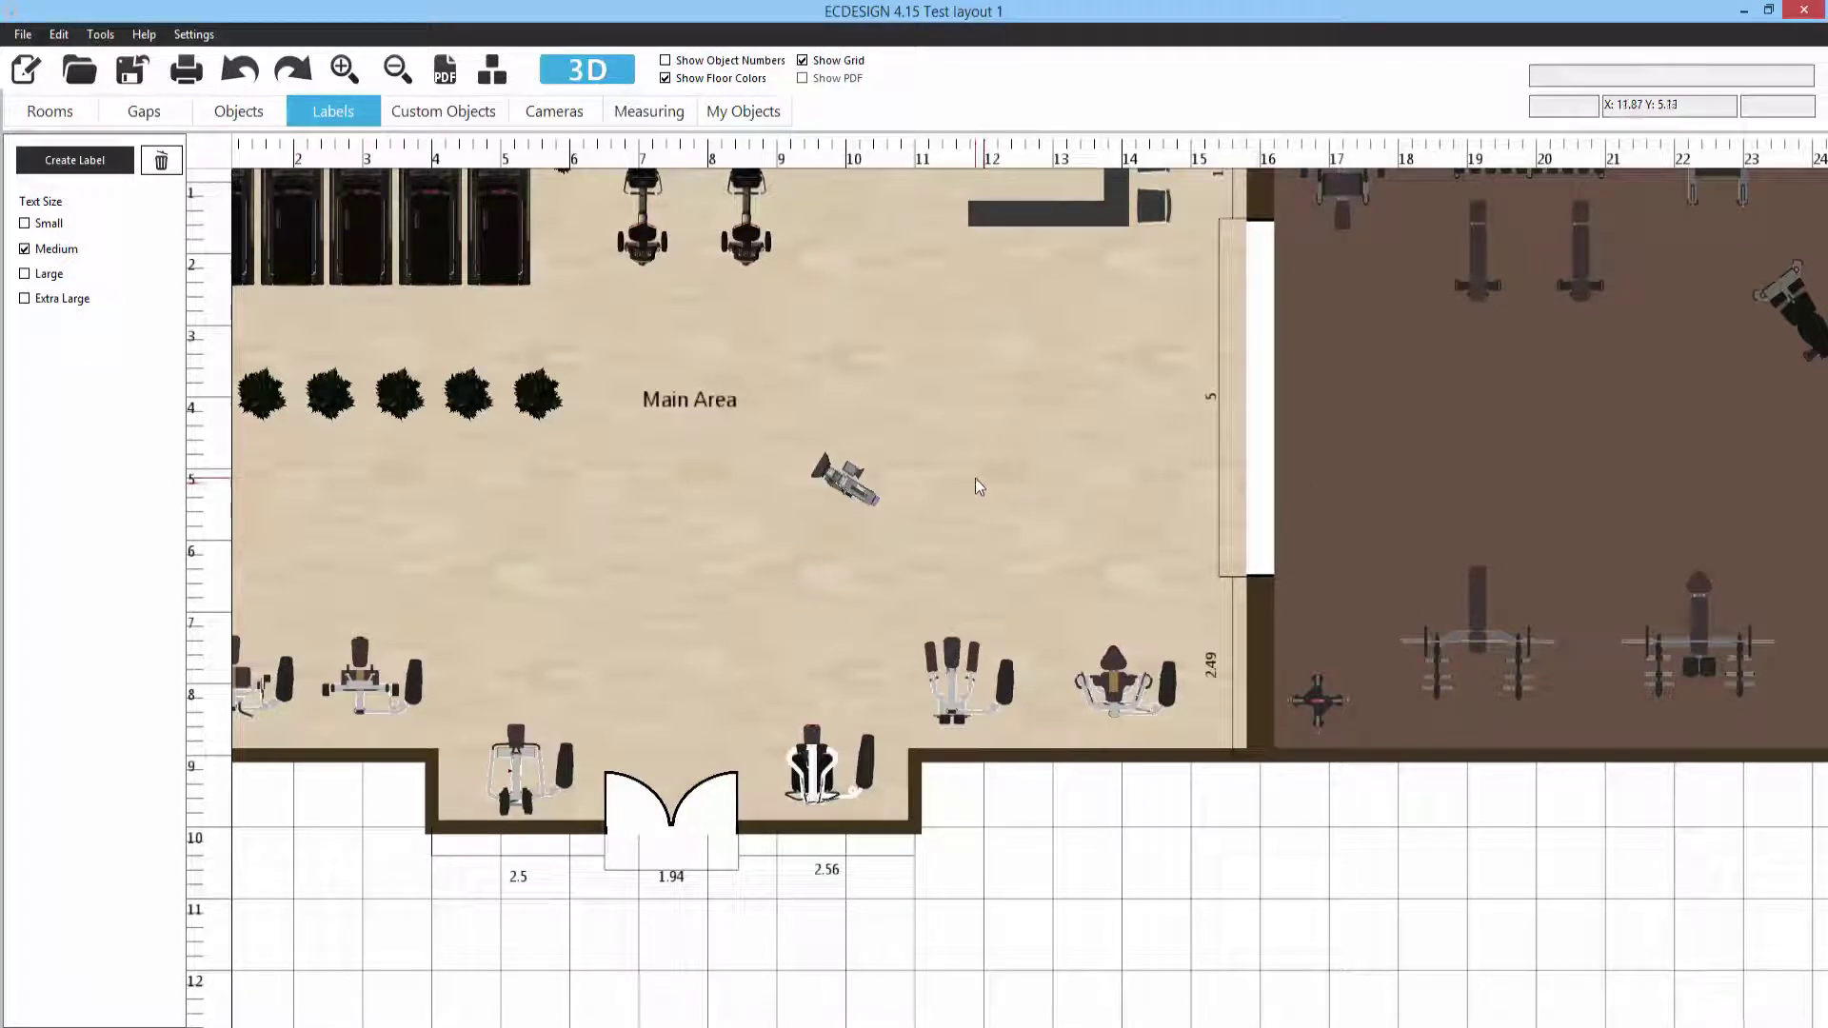
{"action": "mouse_move", "coordinate": [703, 404]}
{"action": "left_mouse_down"}
{"action": "mouse_move", "coordinate": [775, 504]}
{"action": "mouse_move", "coordinate": [493, 595]}
{"action": "mouse_move", "coordinate": [360, 541]}
{"action": "left_mouse_up"}
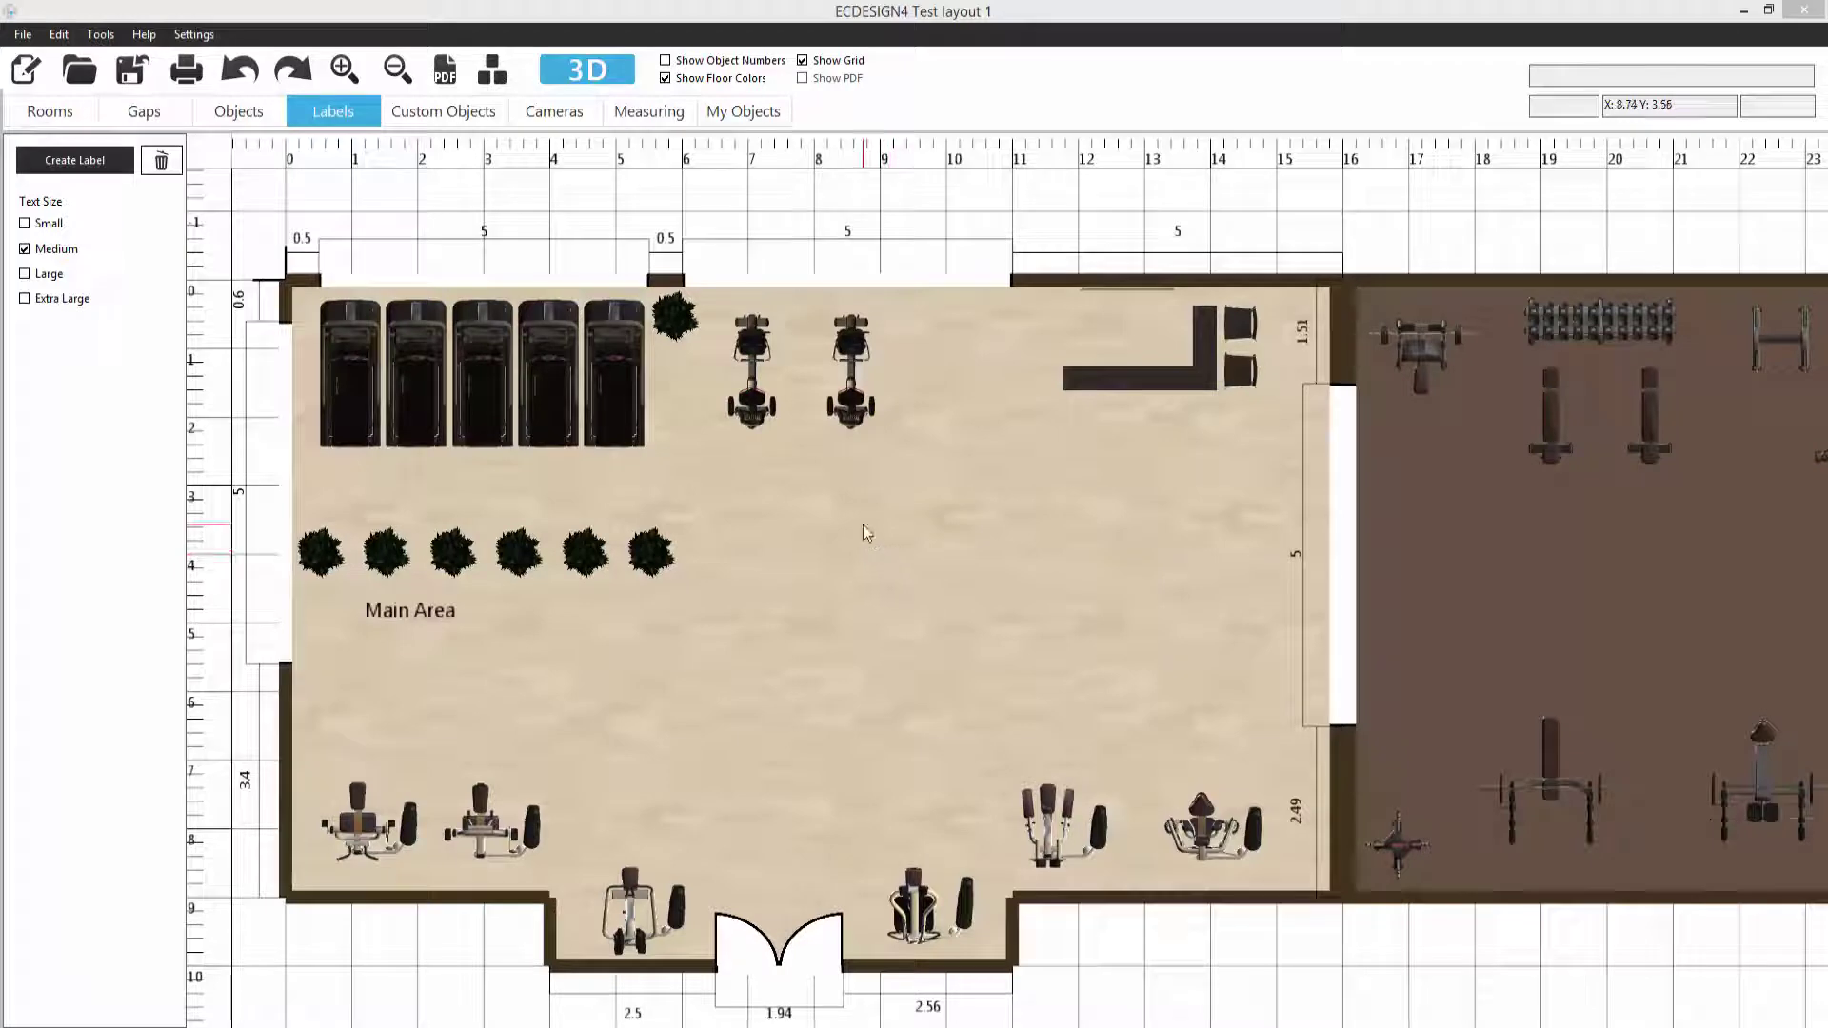
{"action": "left_click", "coordinate": [443, 112]}
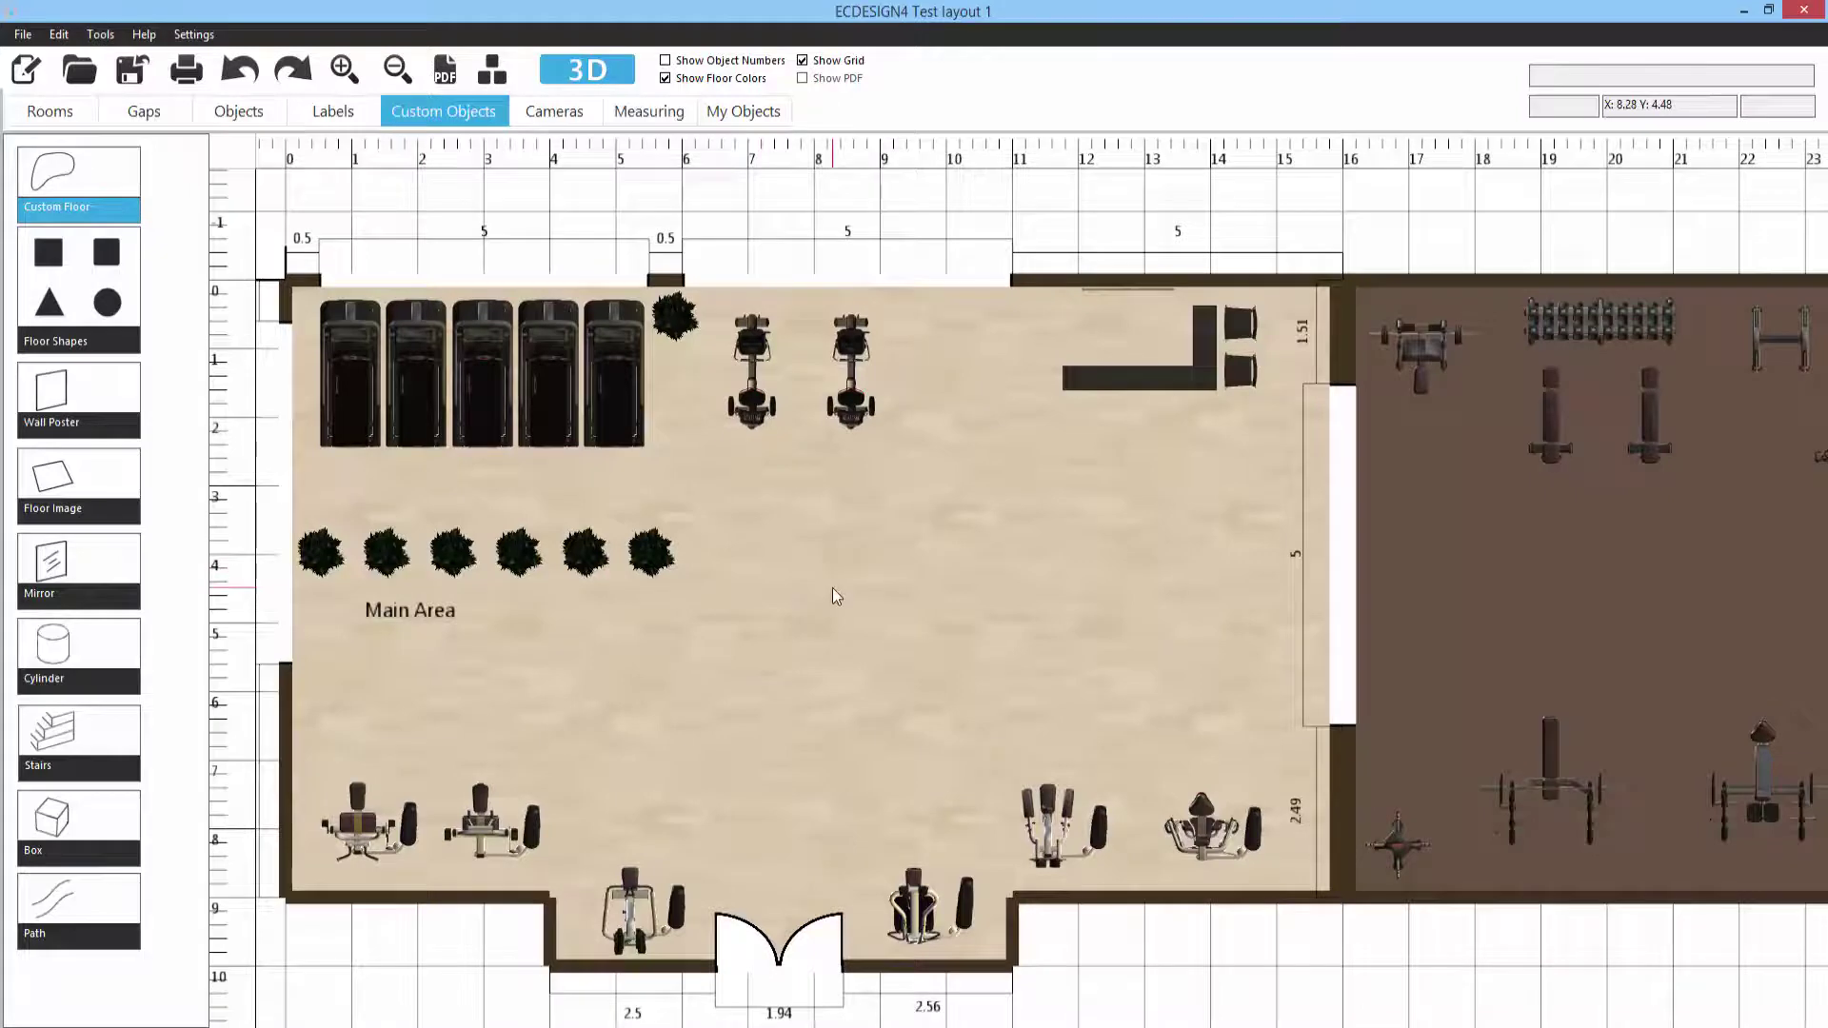
Step: Draw a closed six-point custom floor outline in the middle of the Main Area
{"action": "left_click", "coordinate": [796, 550]}
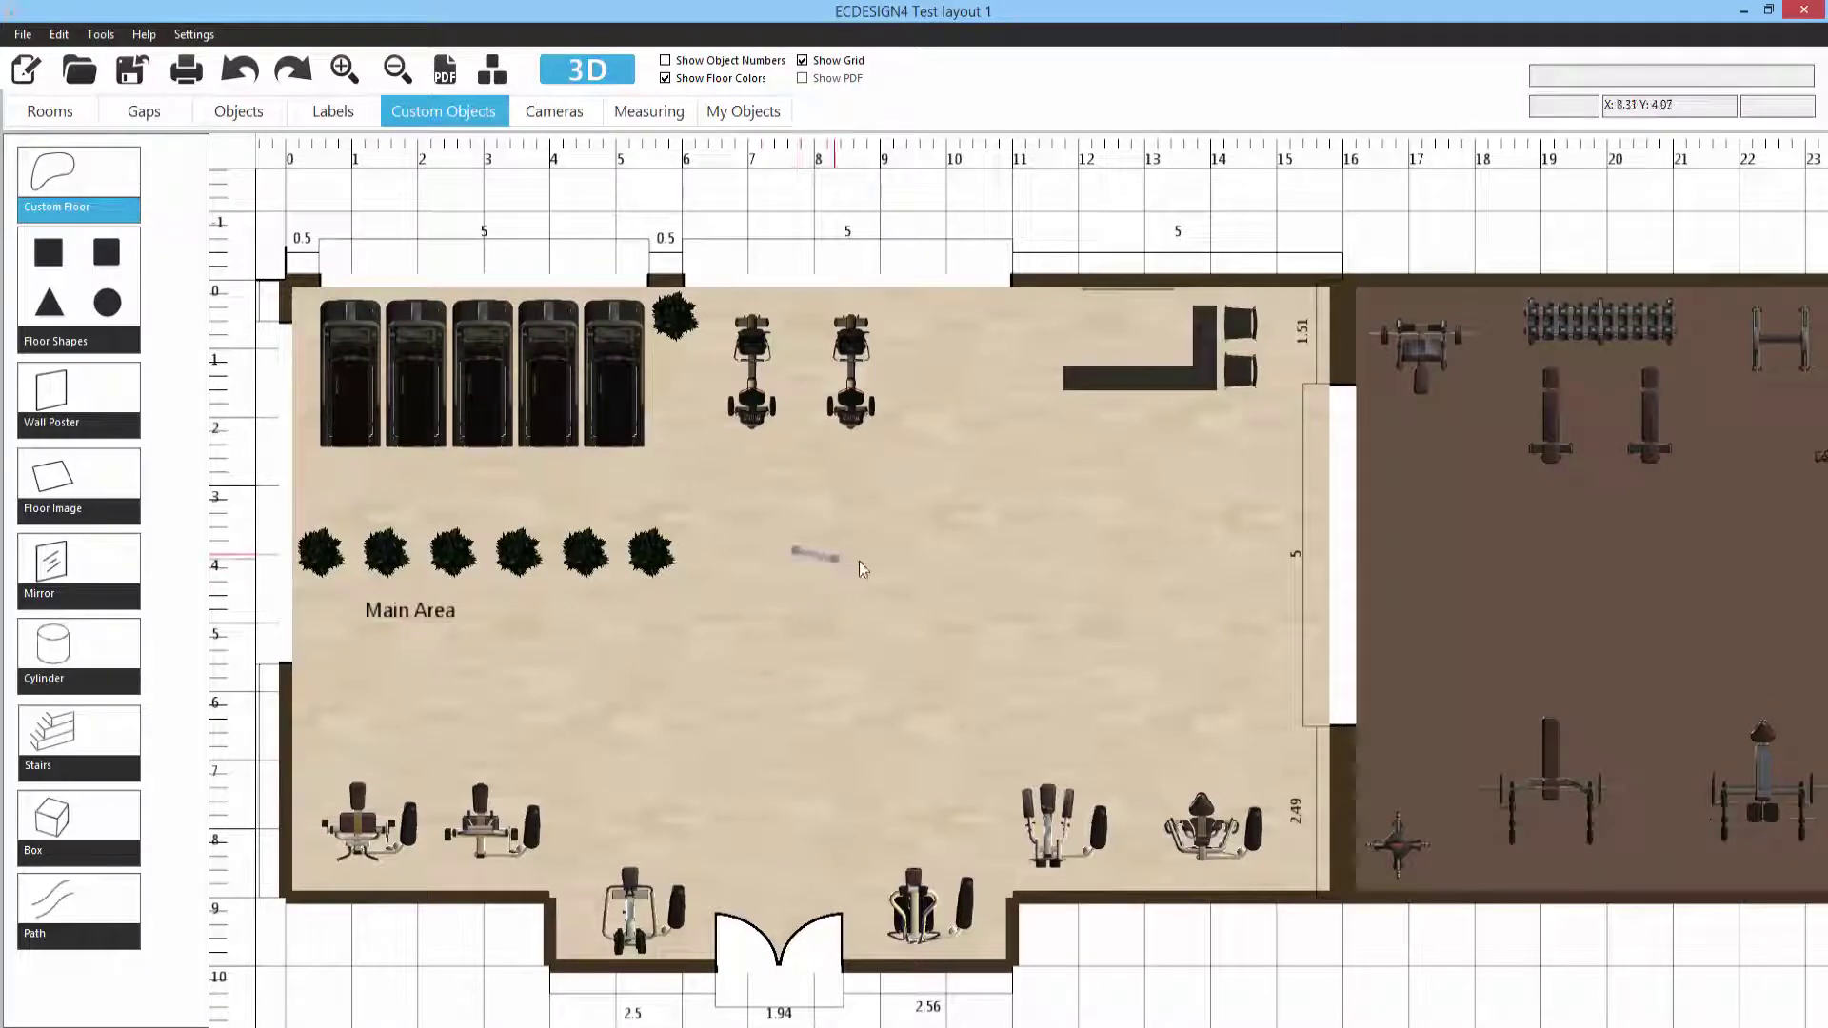
{"action": "left_click", "coordinate": [1085, 550]}
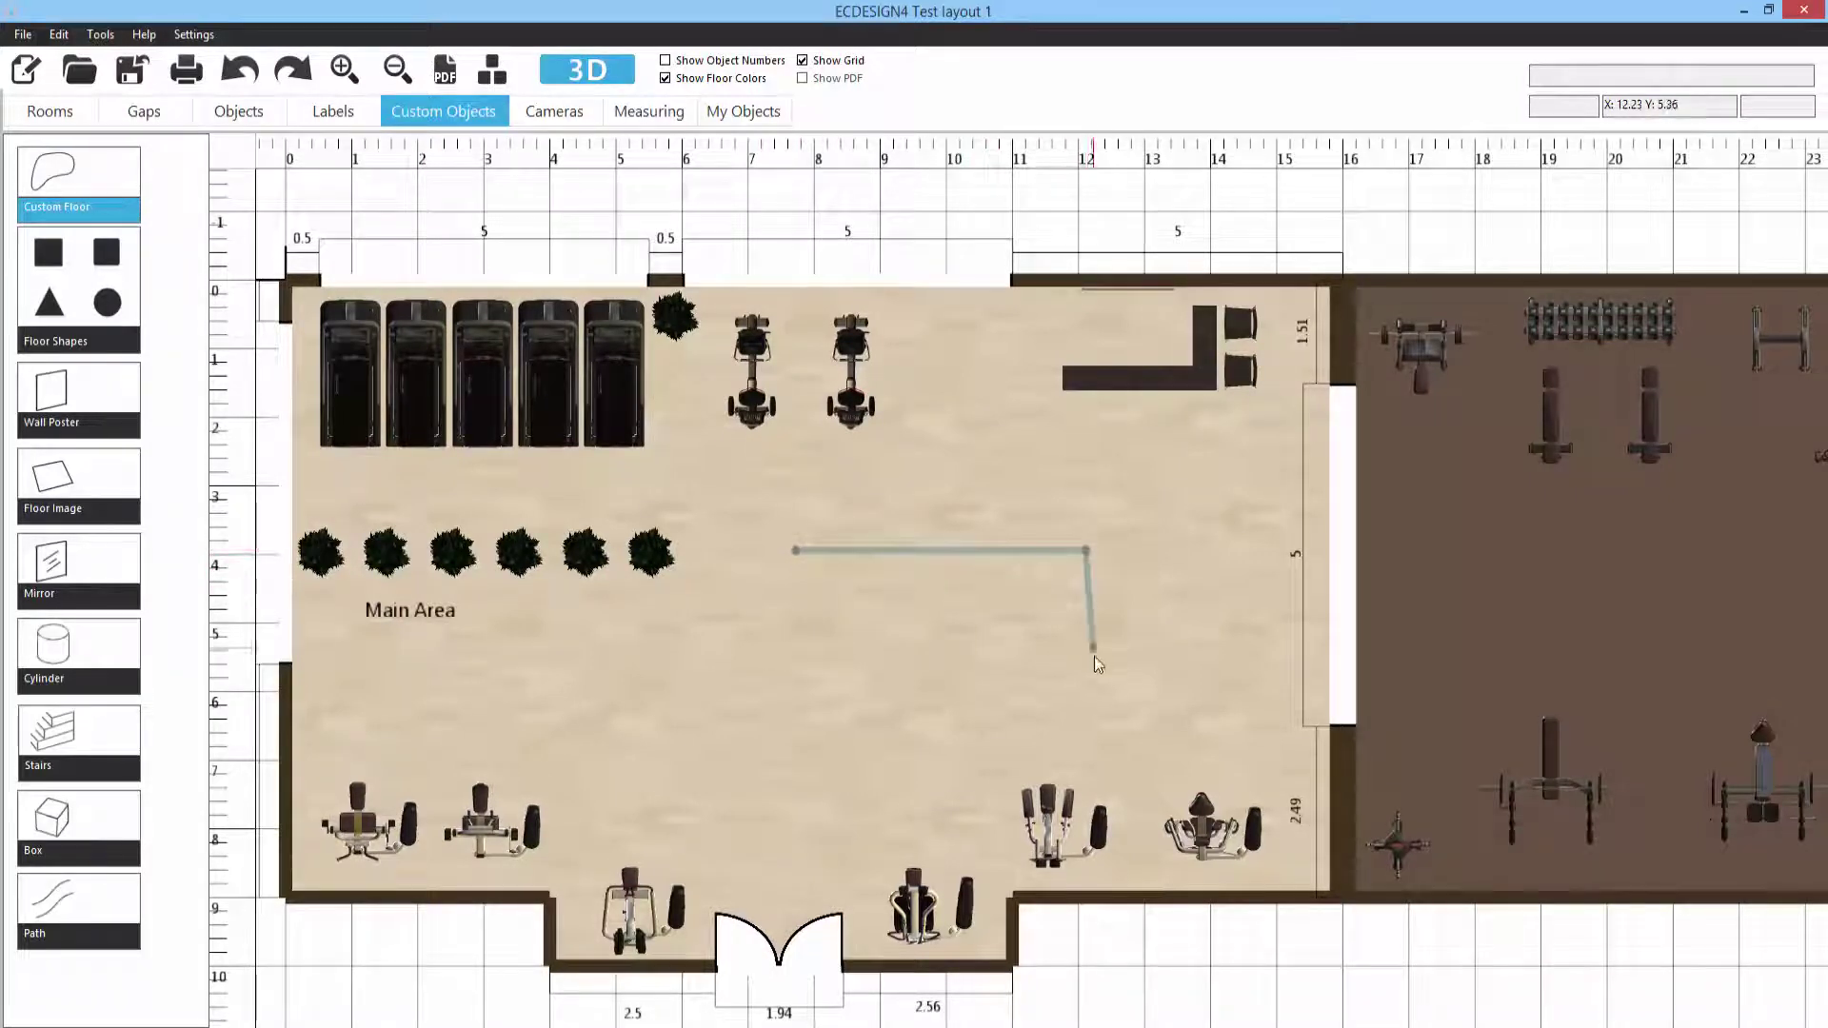
{"action": "left_click", "coordinate": [1086, 687]}
{"action": "left_click", "coordinate": [874, 740]}
{"action": "left_click", "coordinate": [622, 723]}
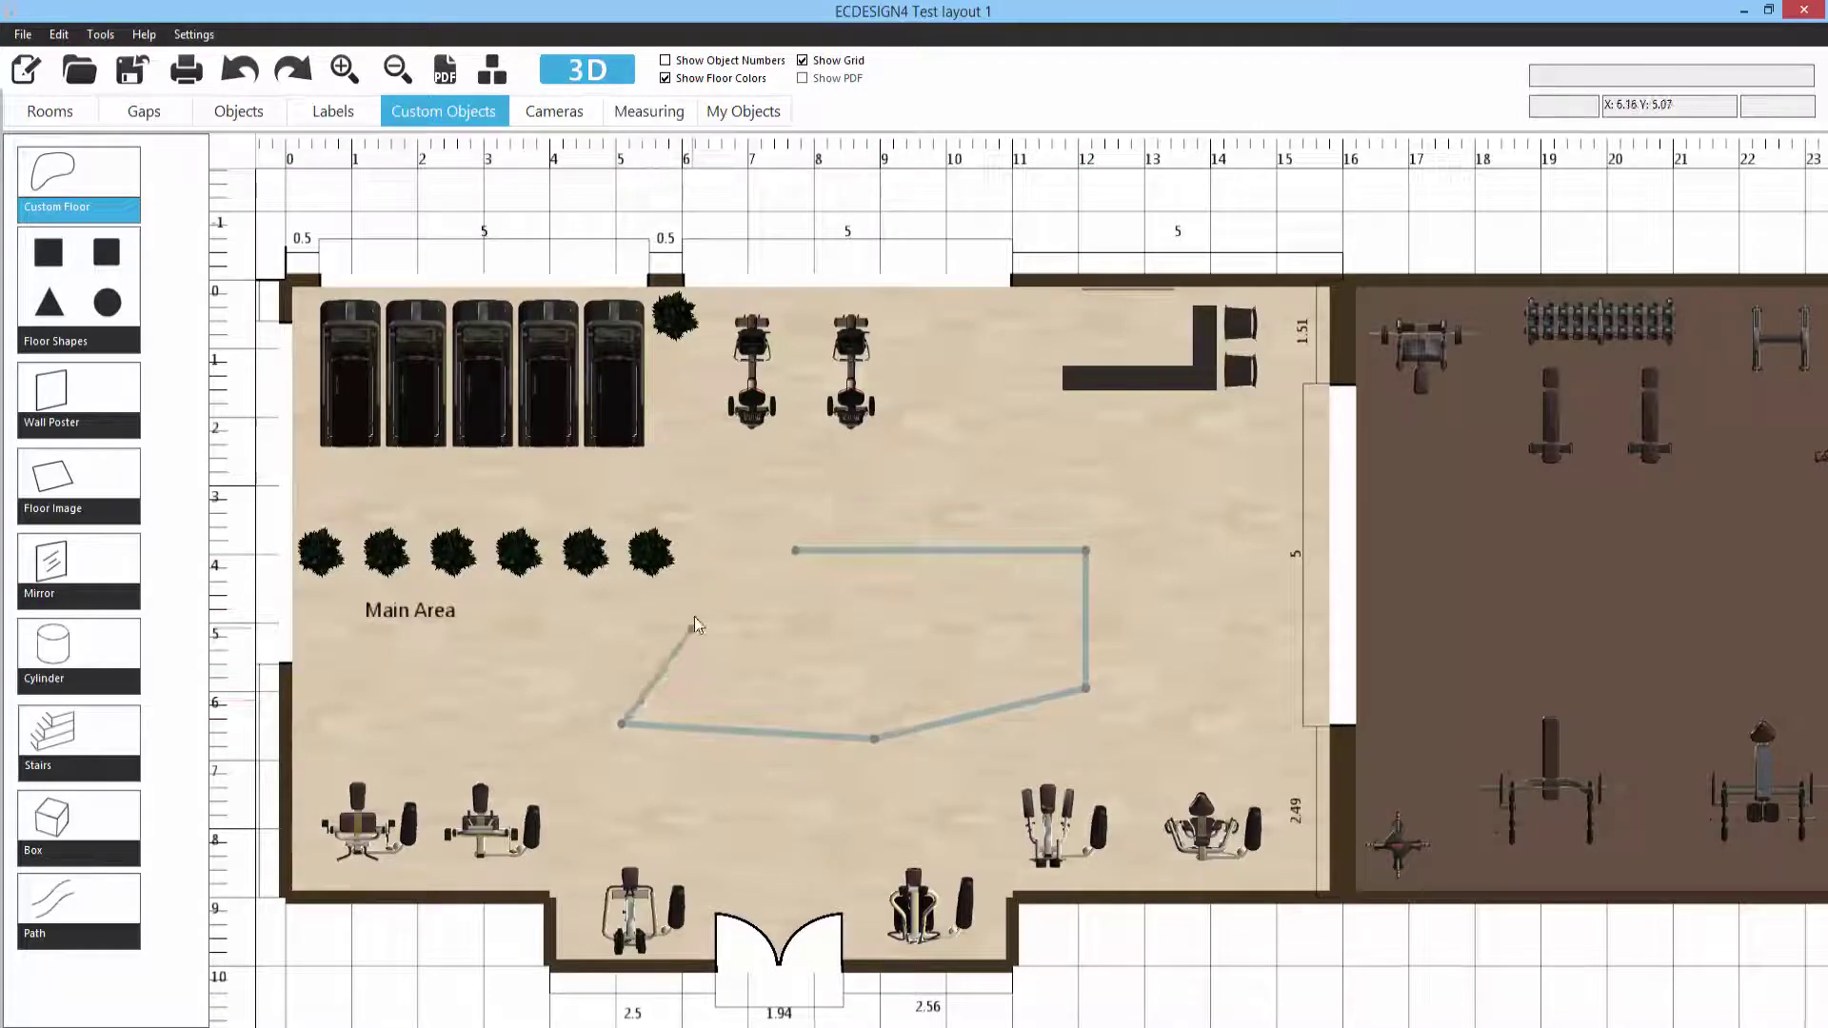
{"action": "left_click", "coordinate": [796, 551]}
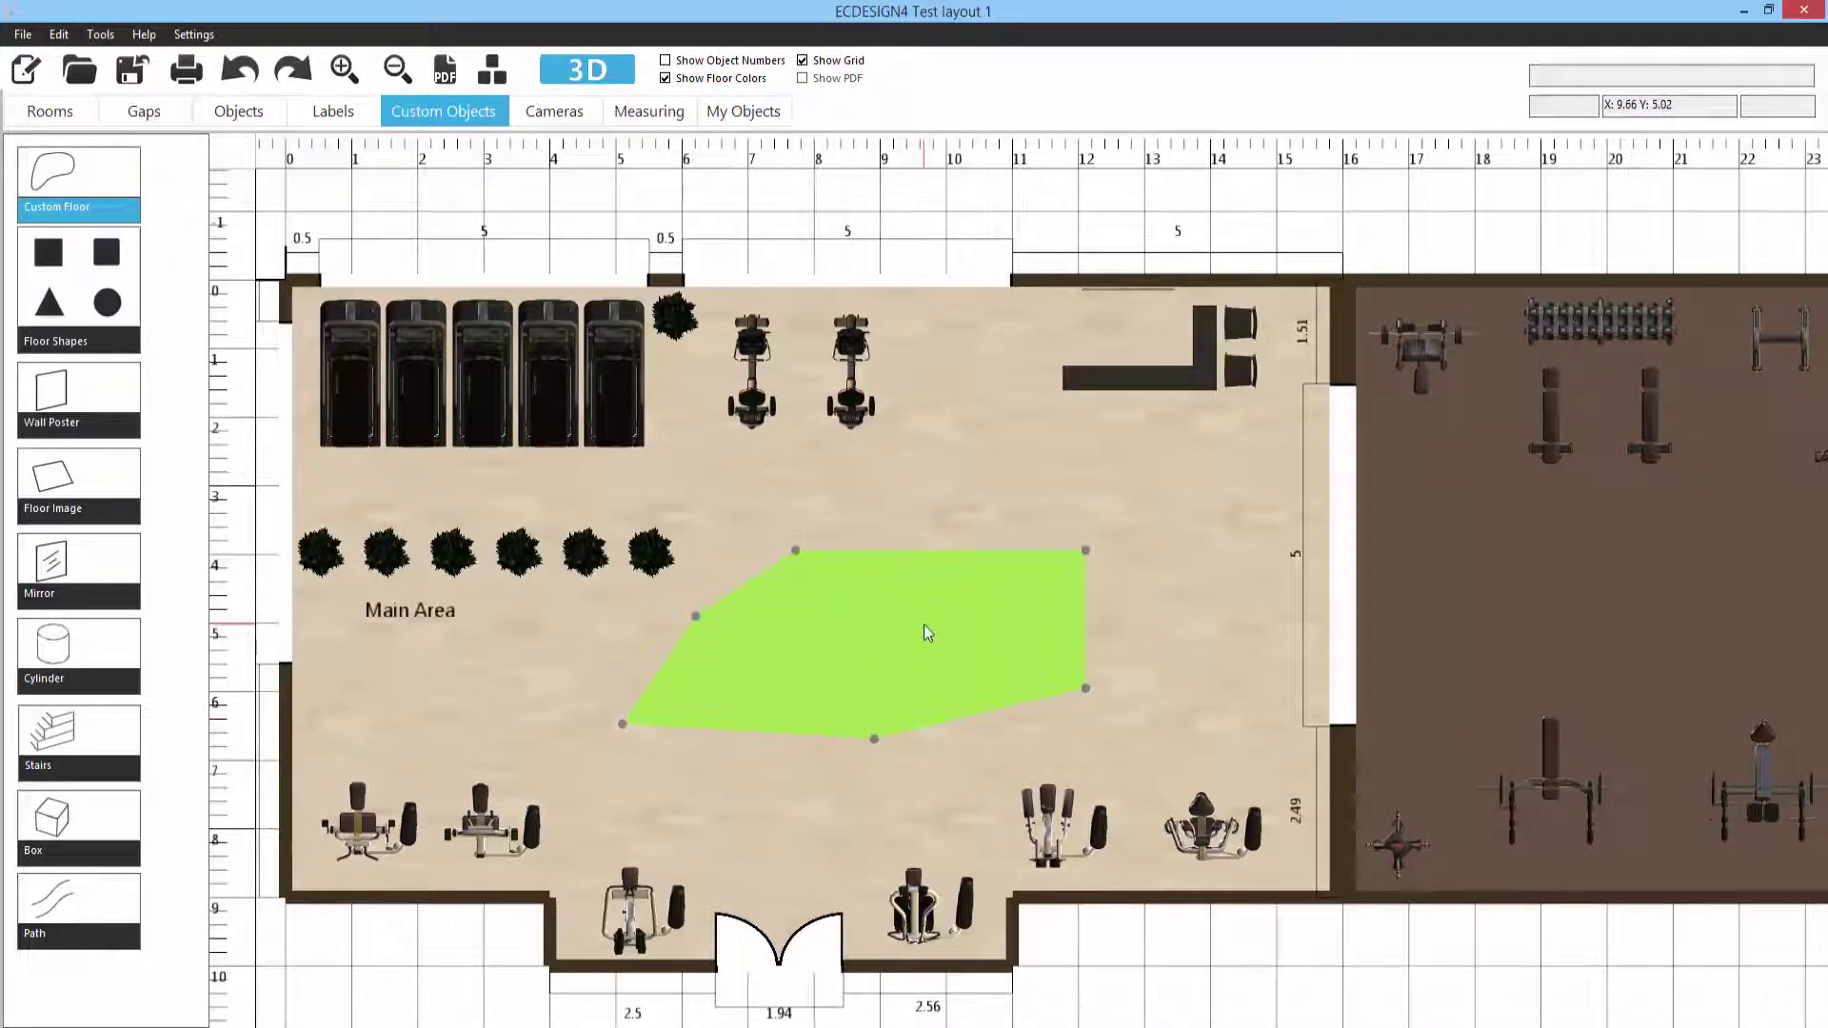
Step: Give the floor patch a brown Color material and view the layout in 3D
{"action": "left_click", "coordinate": [890, 637]}
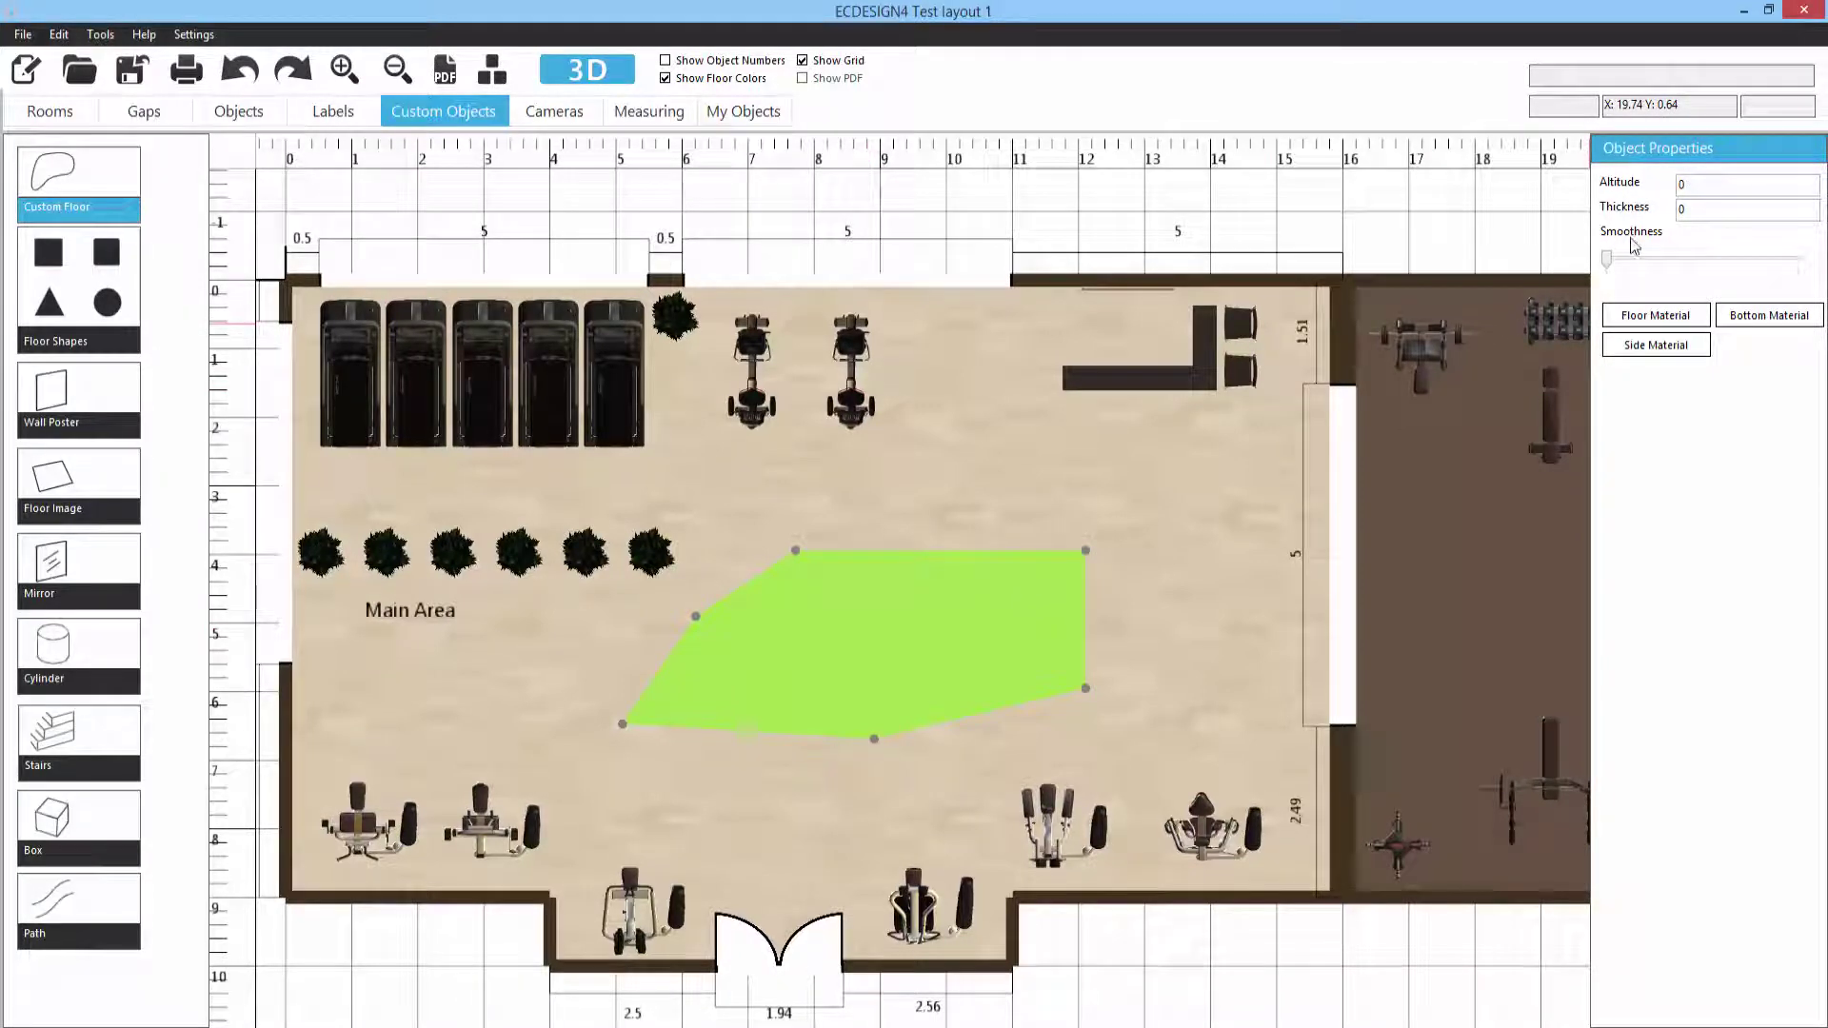
{"action": "left_click", "coordinate": [1634, 320]}
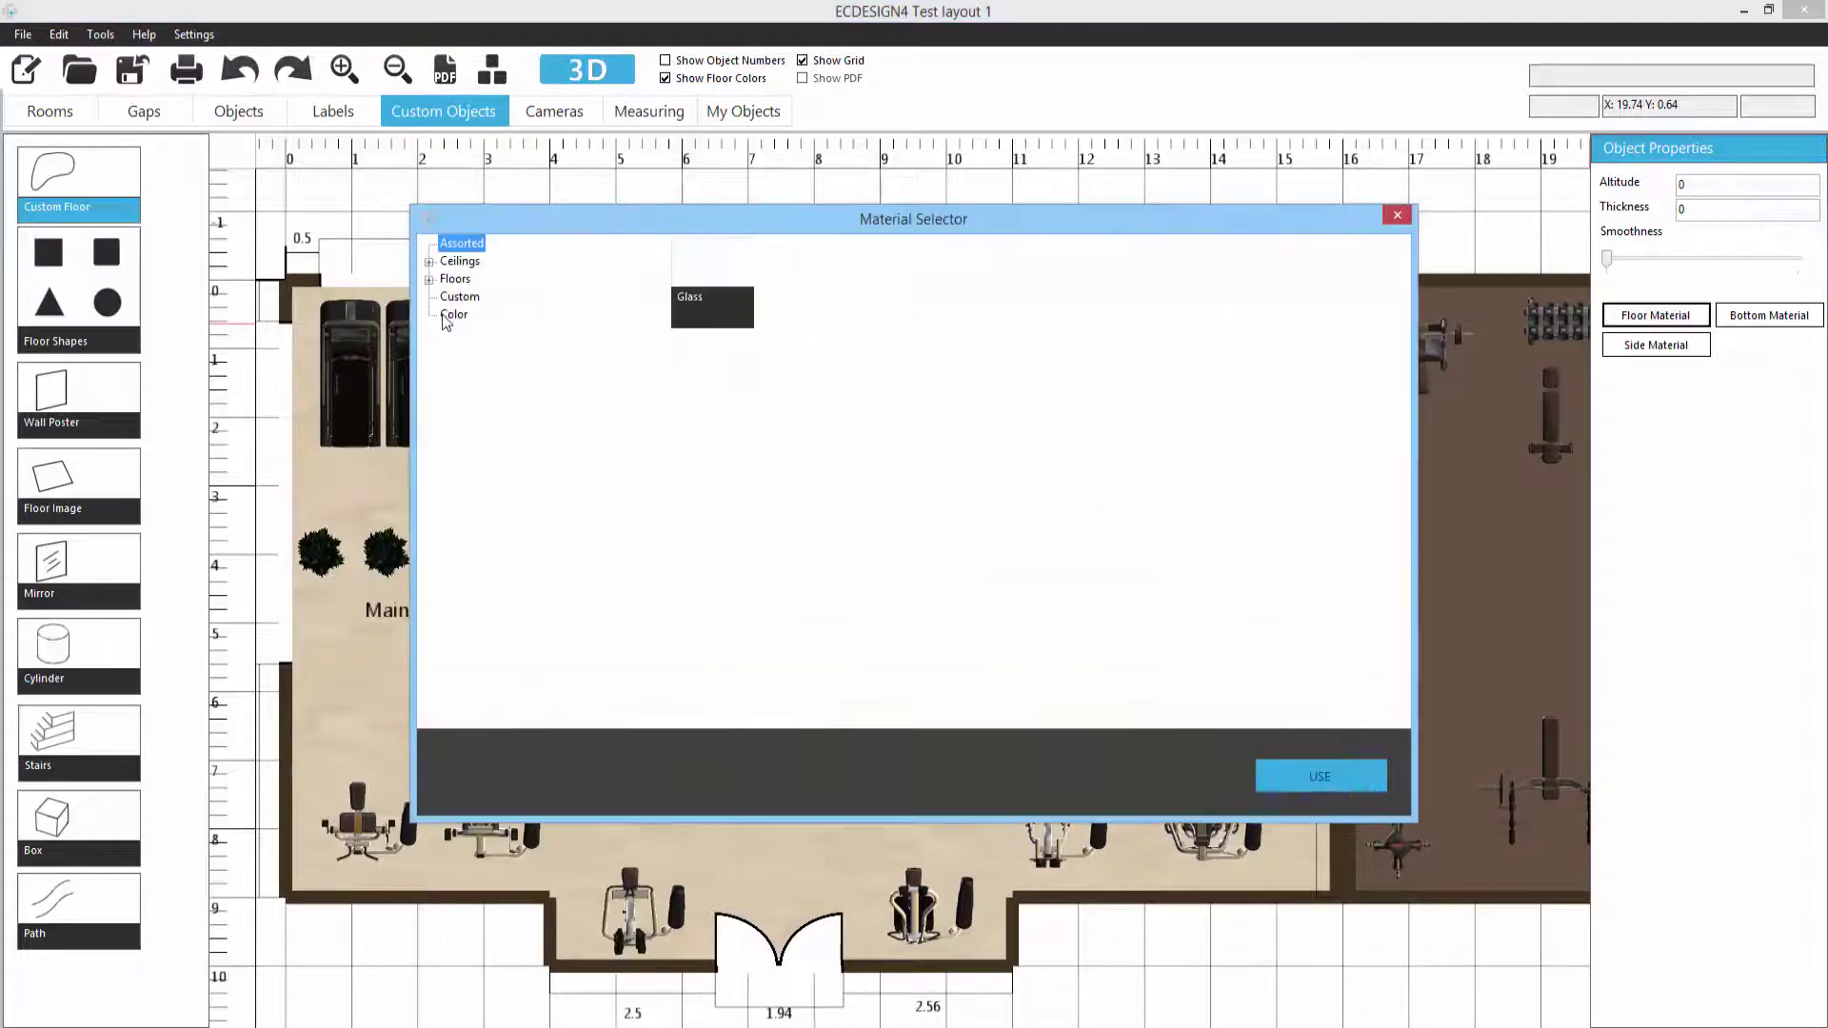
{"action": "left_click", "coordinate": [449, 315]}
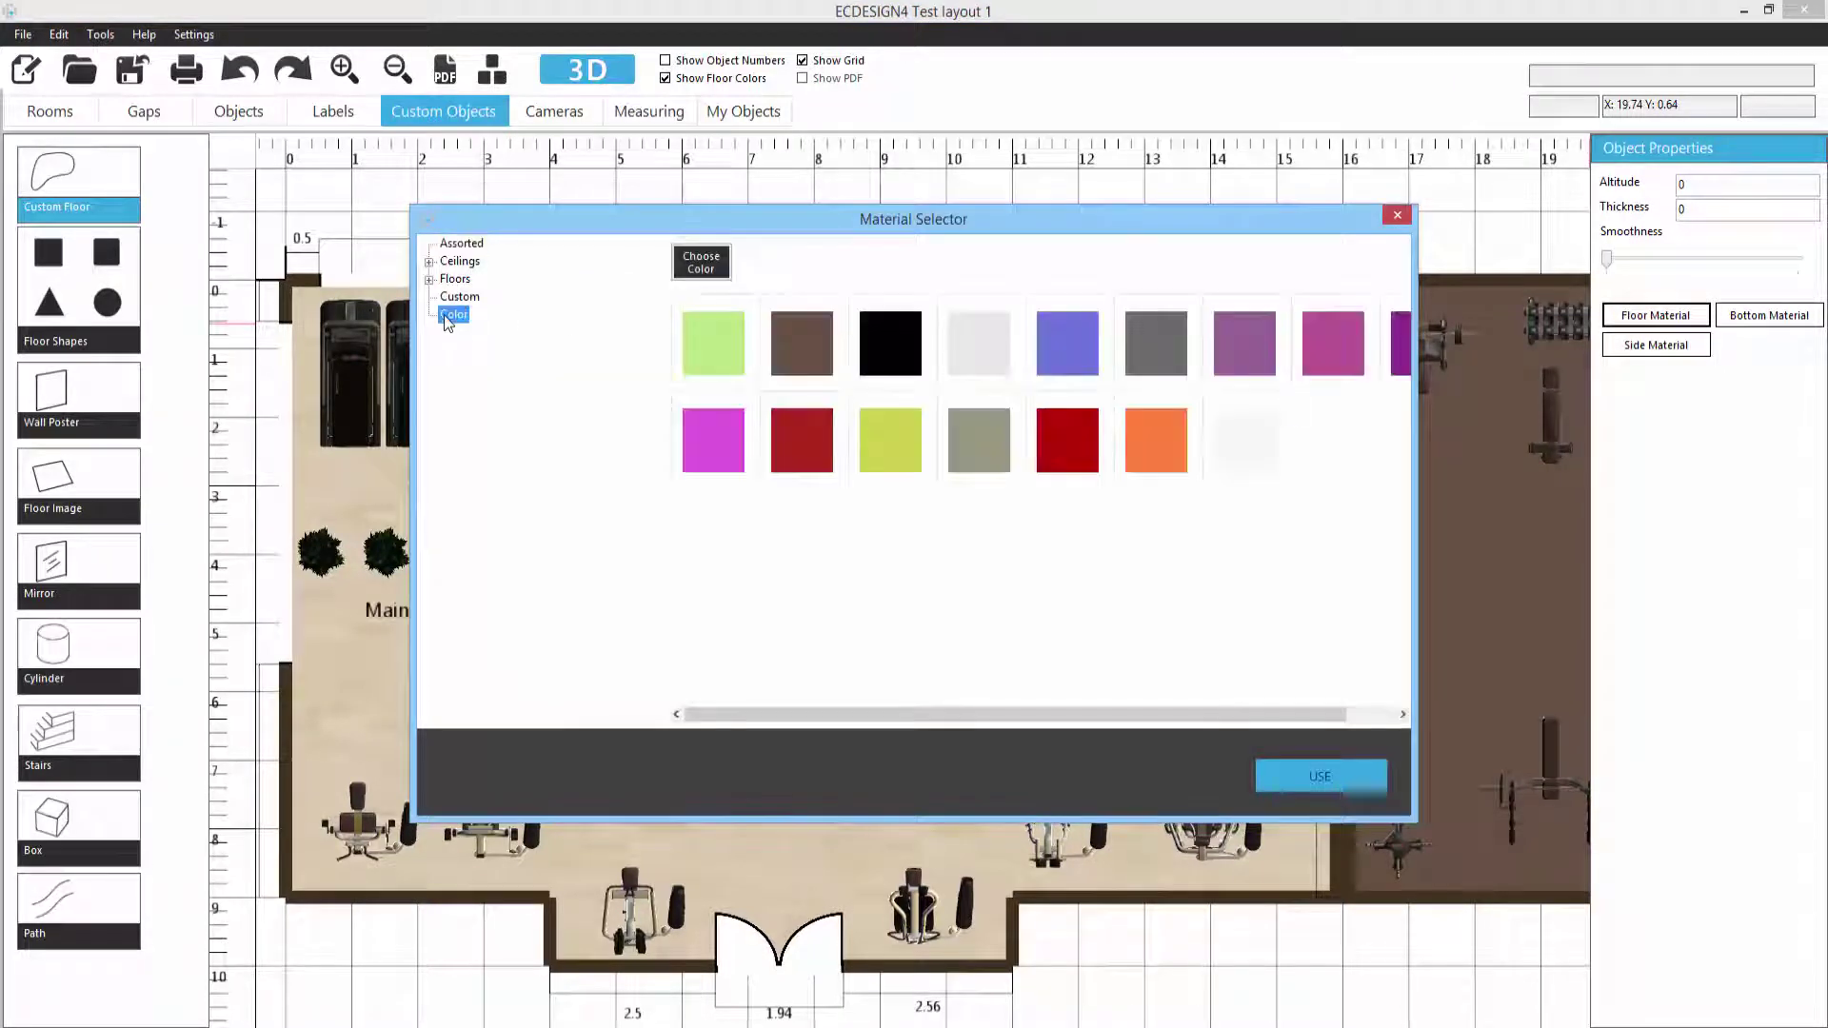
{"action": "left_click", "coordinate": [798, 345]}
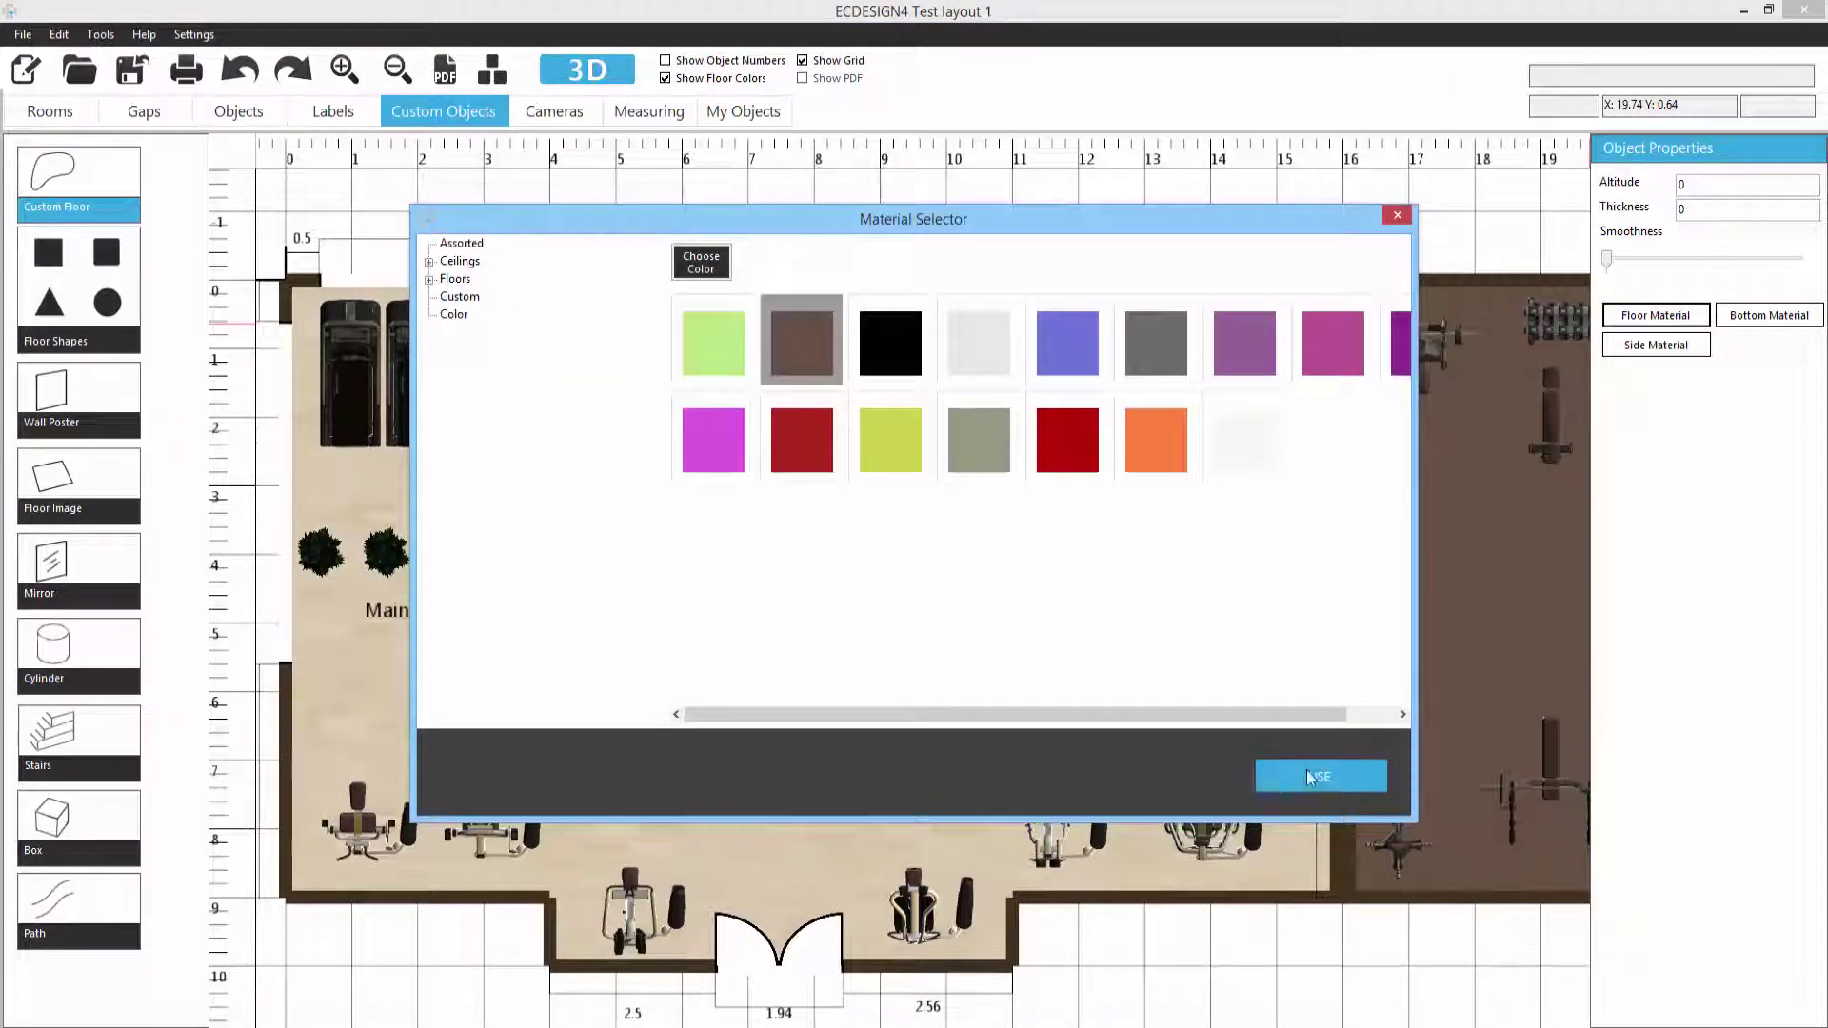
{"action": "left_click", "coordinate": [1310, 773]}
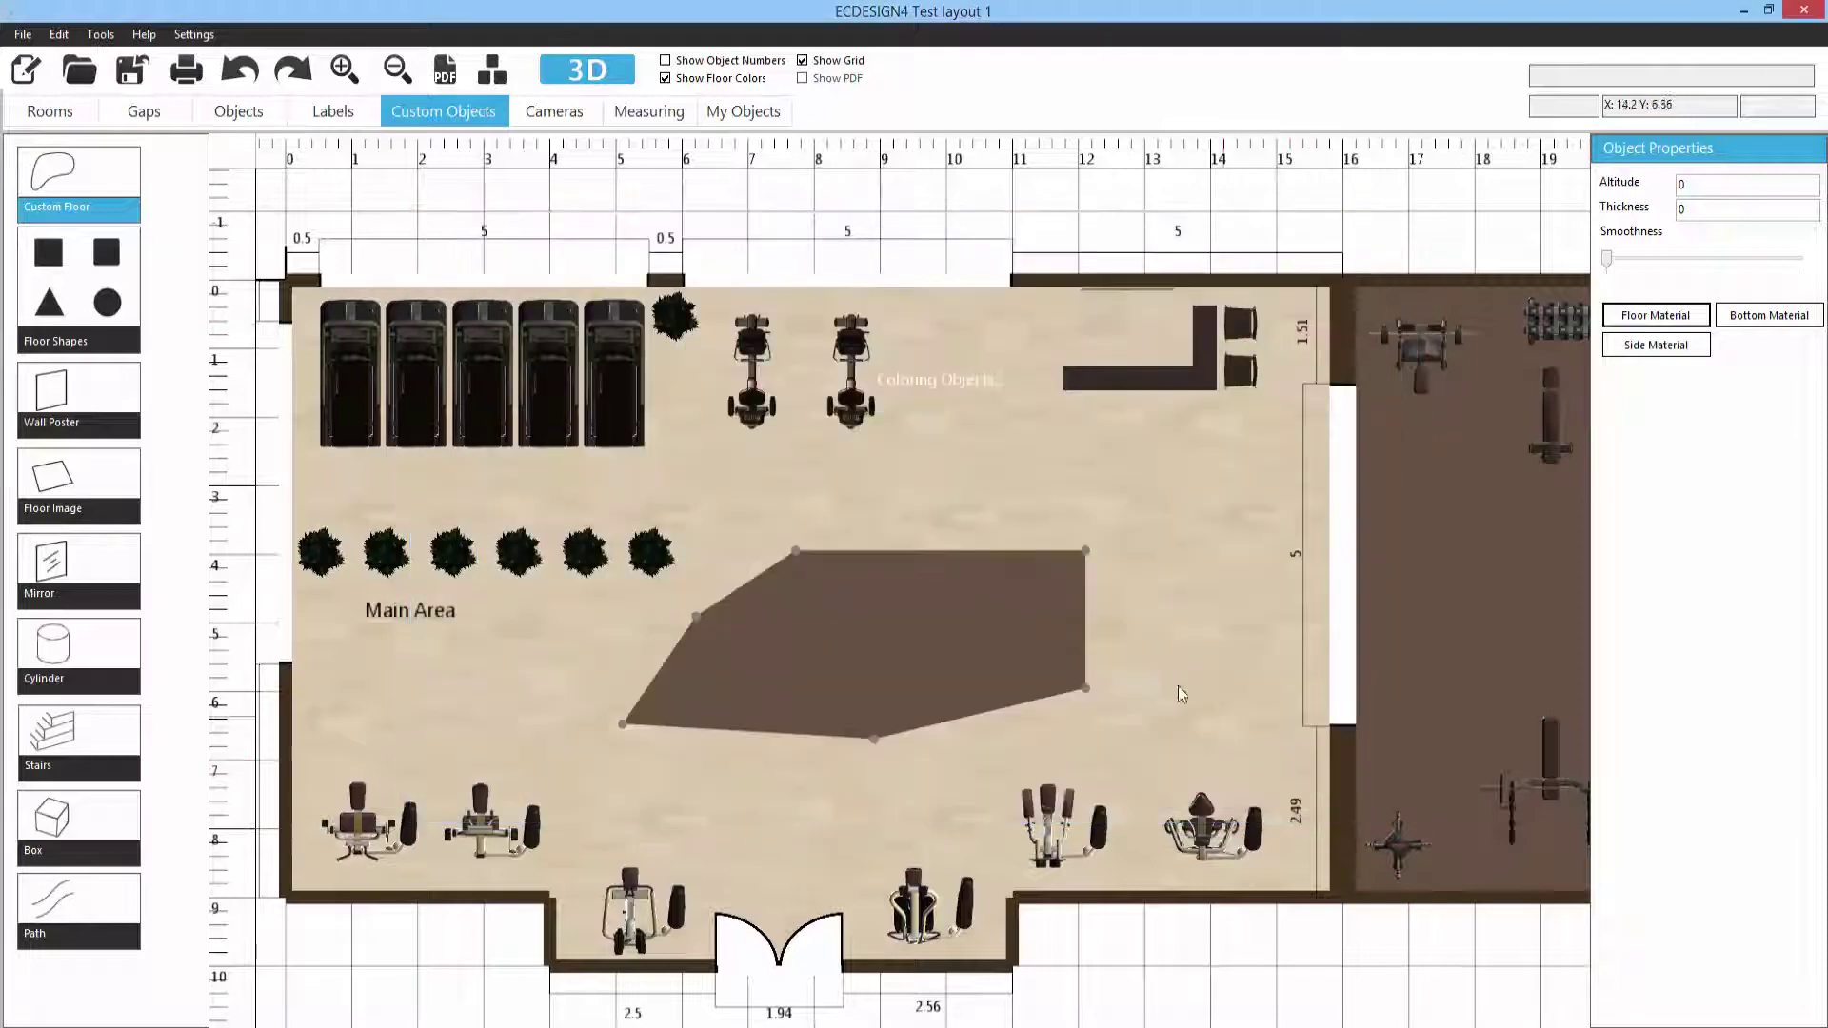
{"action": "left_click", "coordinate": [1154, 564]}
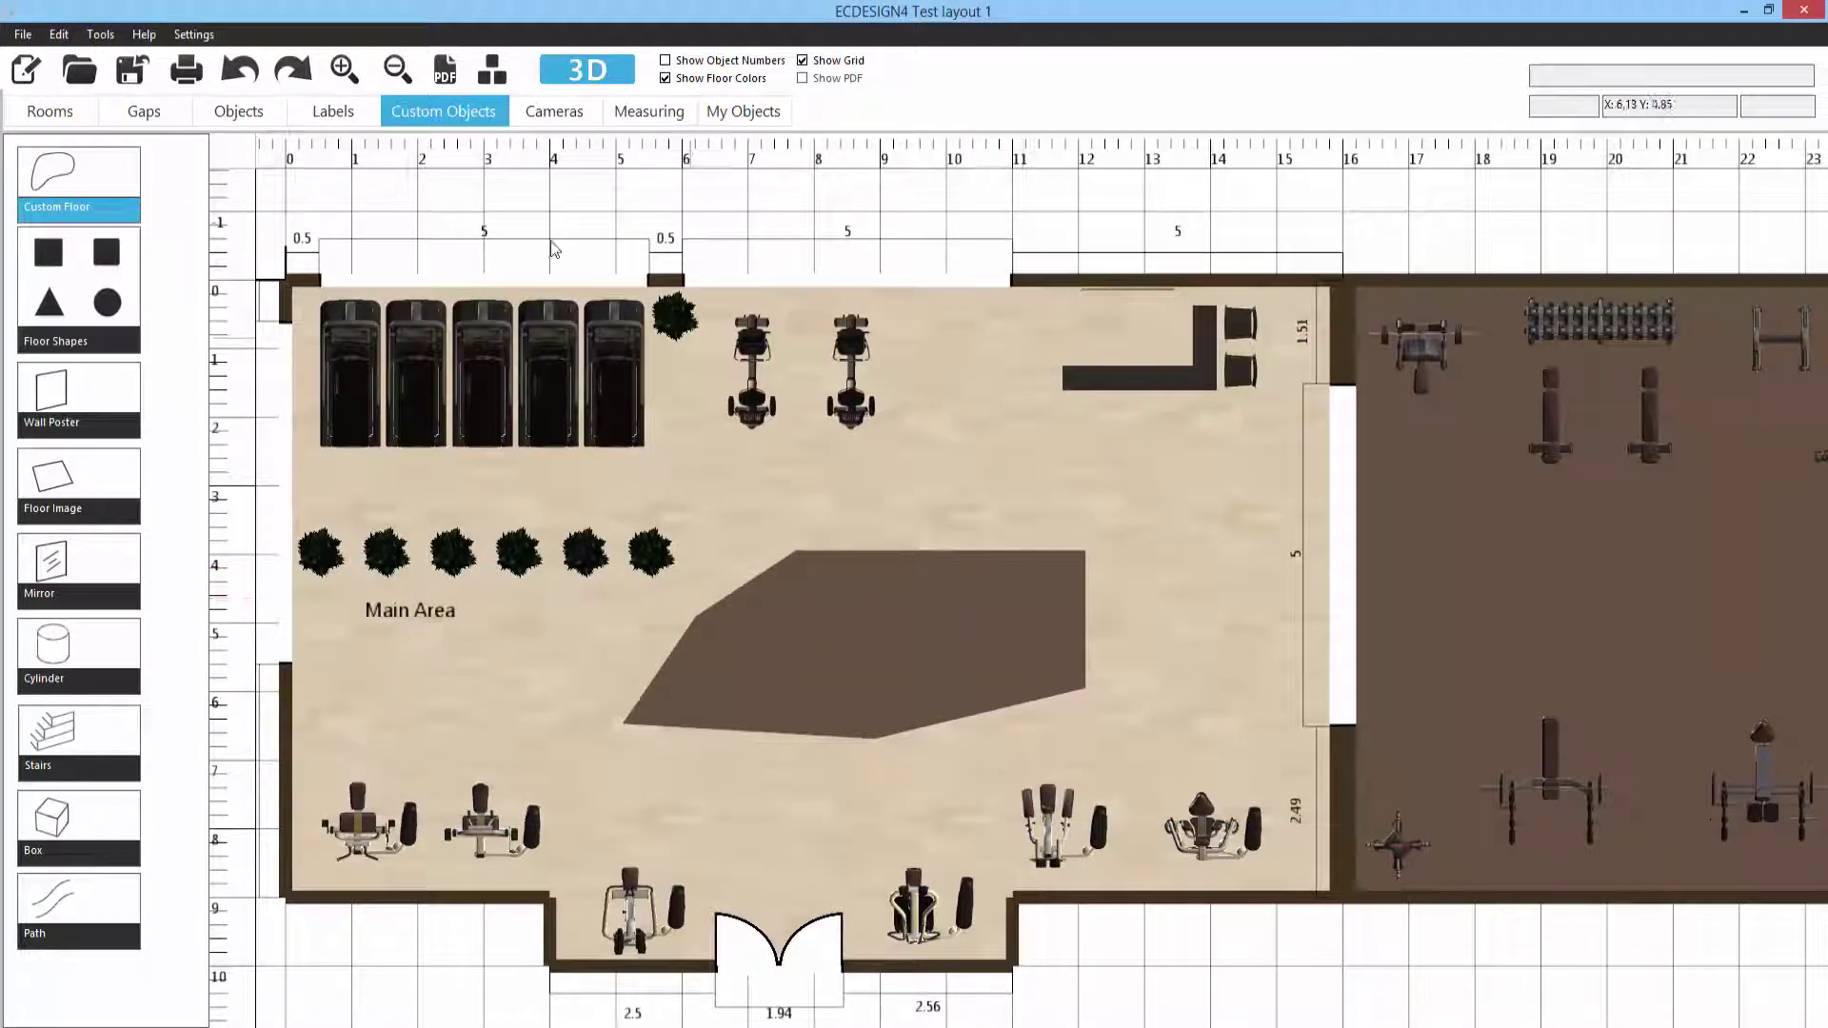
{"action": "left_click", "coordinate": [583, 74]}
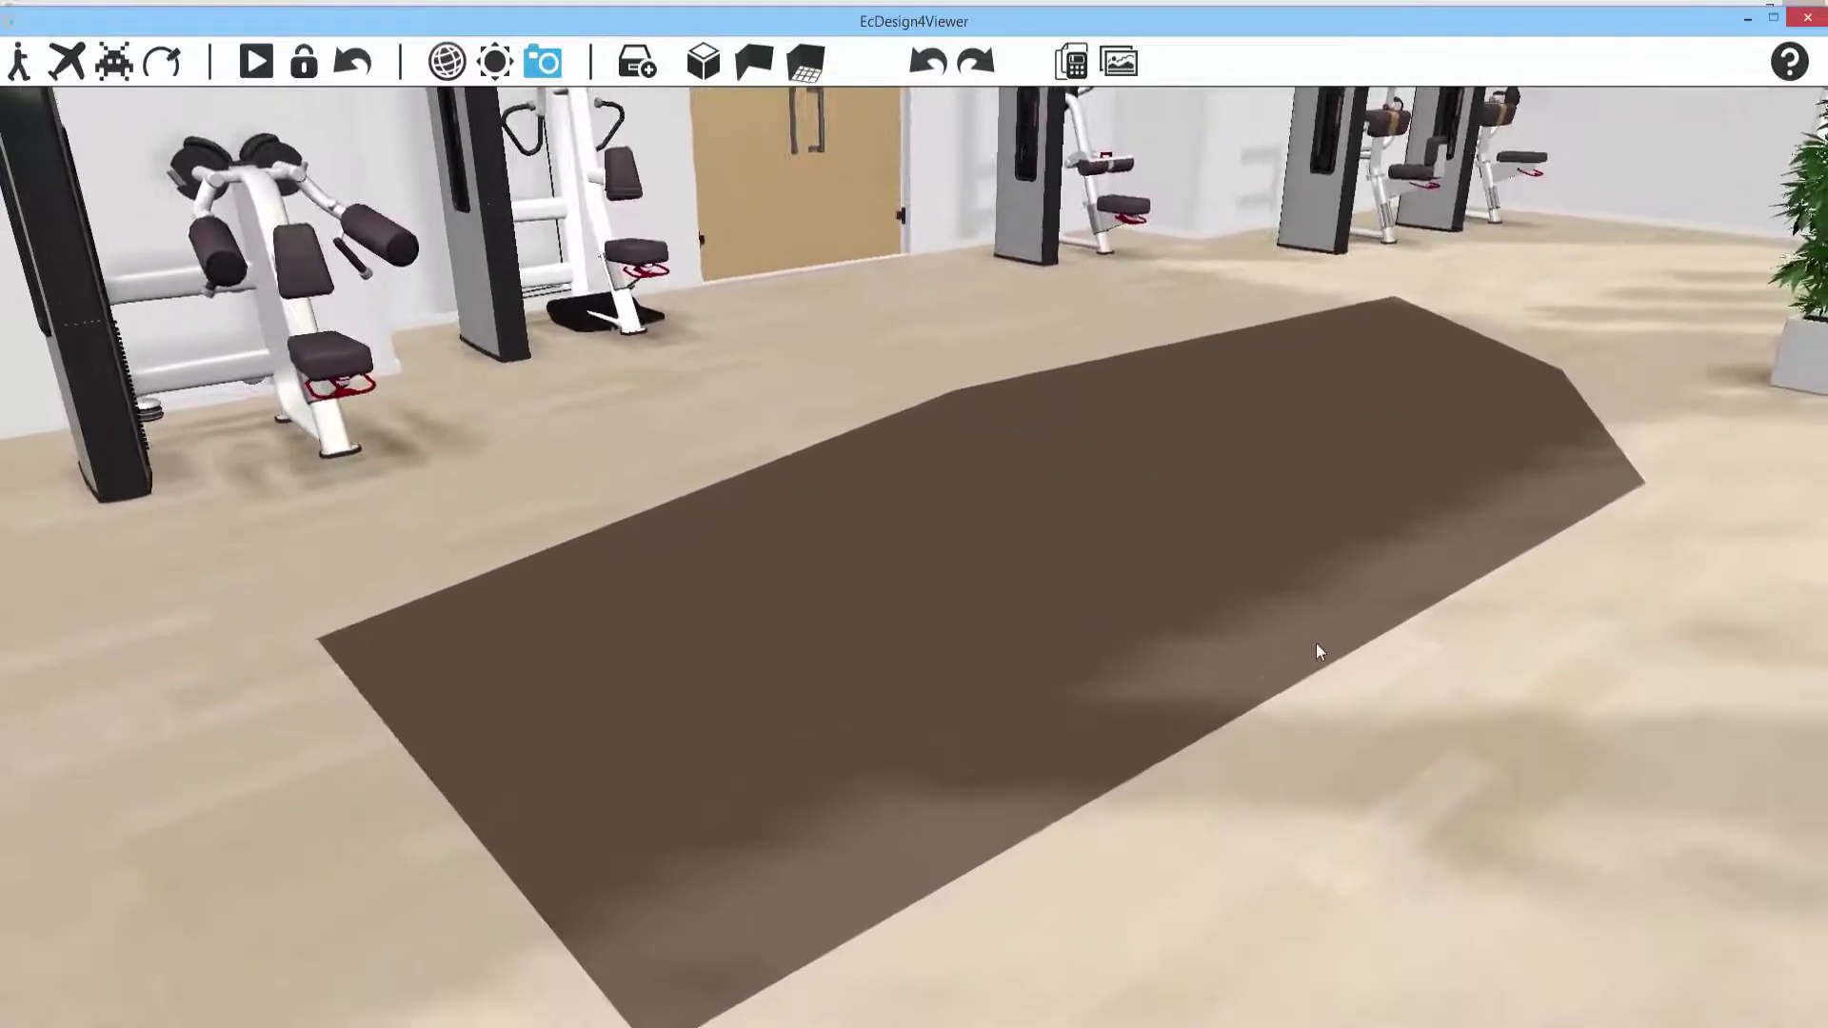
Step: Shift the brown rug slightly up-left in 3D, then pull its top corner upward in 2D
{"action": "left_click", "coordinate": [707, 65]}
{"action": "mouse_move", "coordinate": [996, 511]}
{"action": "left_mouse_down"}
{"action": "mouse_move", "coordinate": [918, 408]}
{"action": "mouse_move", "coordinate": [934, 438]}
{"action": "mouse_move", "coordinate": [812, 473]}
{"action": "mouse_move", "coordinate": [752, 430]}
{"action": "mouse_move", "coordinate": [971, 489]}
{"action": "left_mouse_up"}
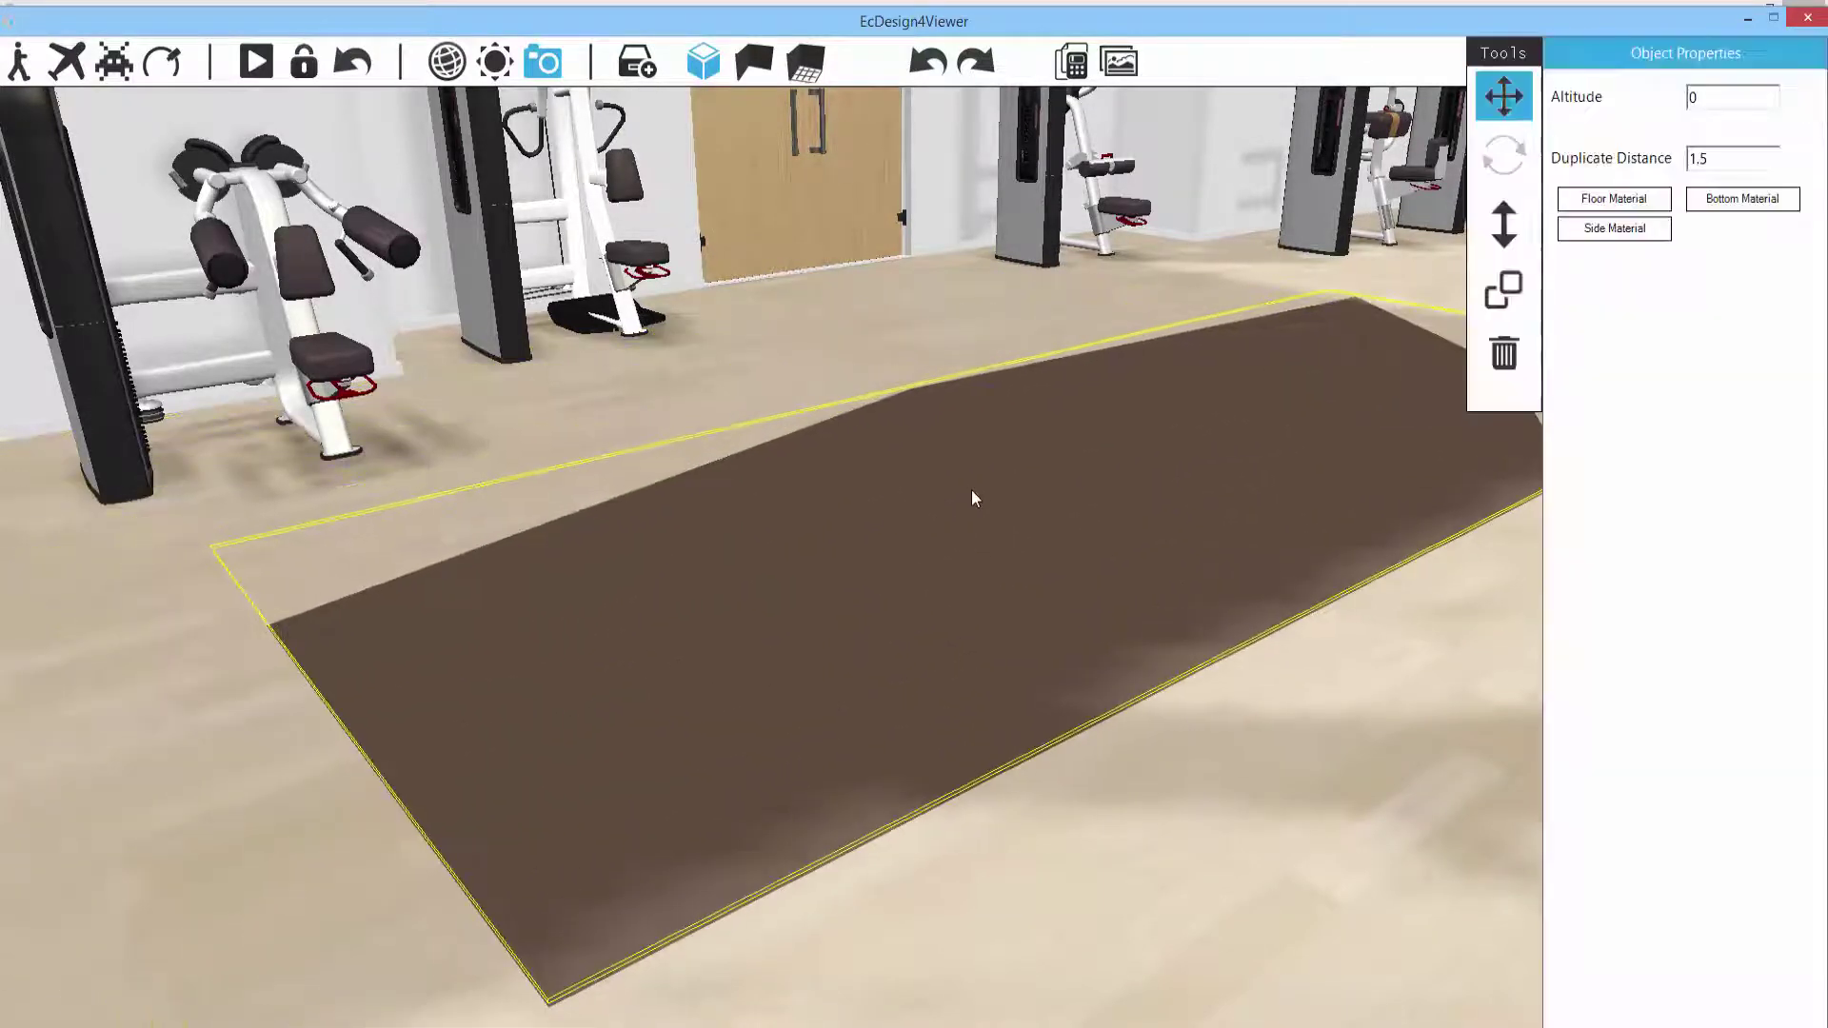
{"action": "left_click", "coordinate": [1807, 16]}
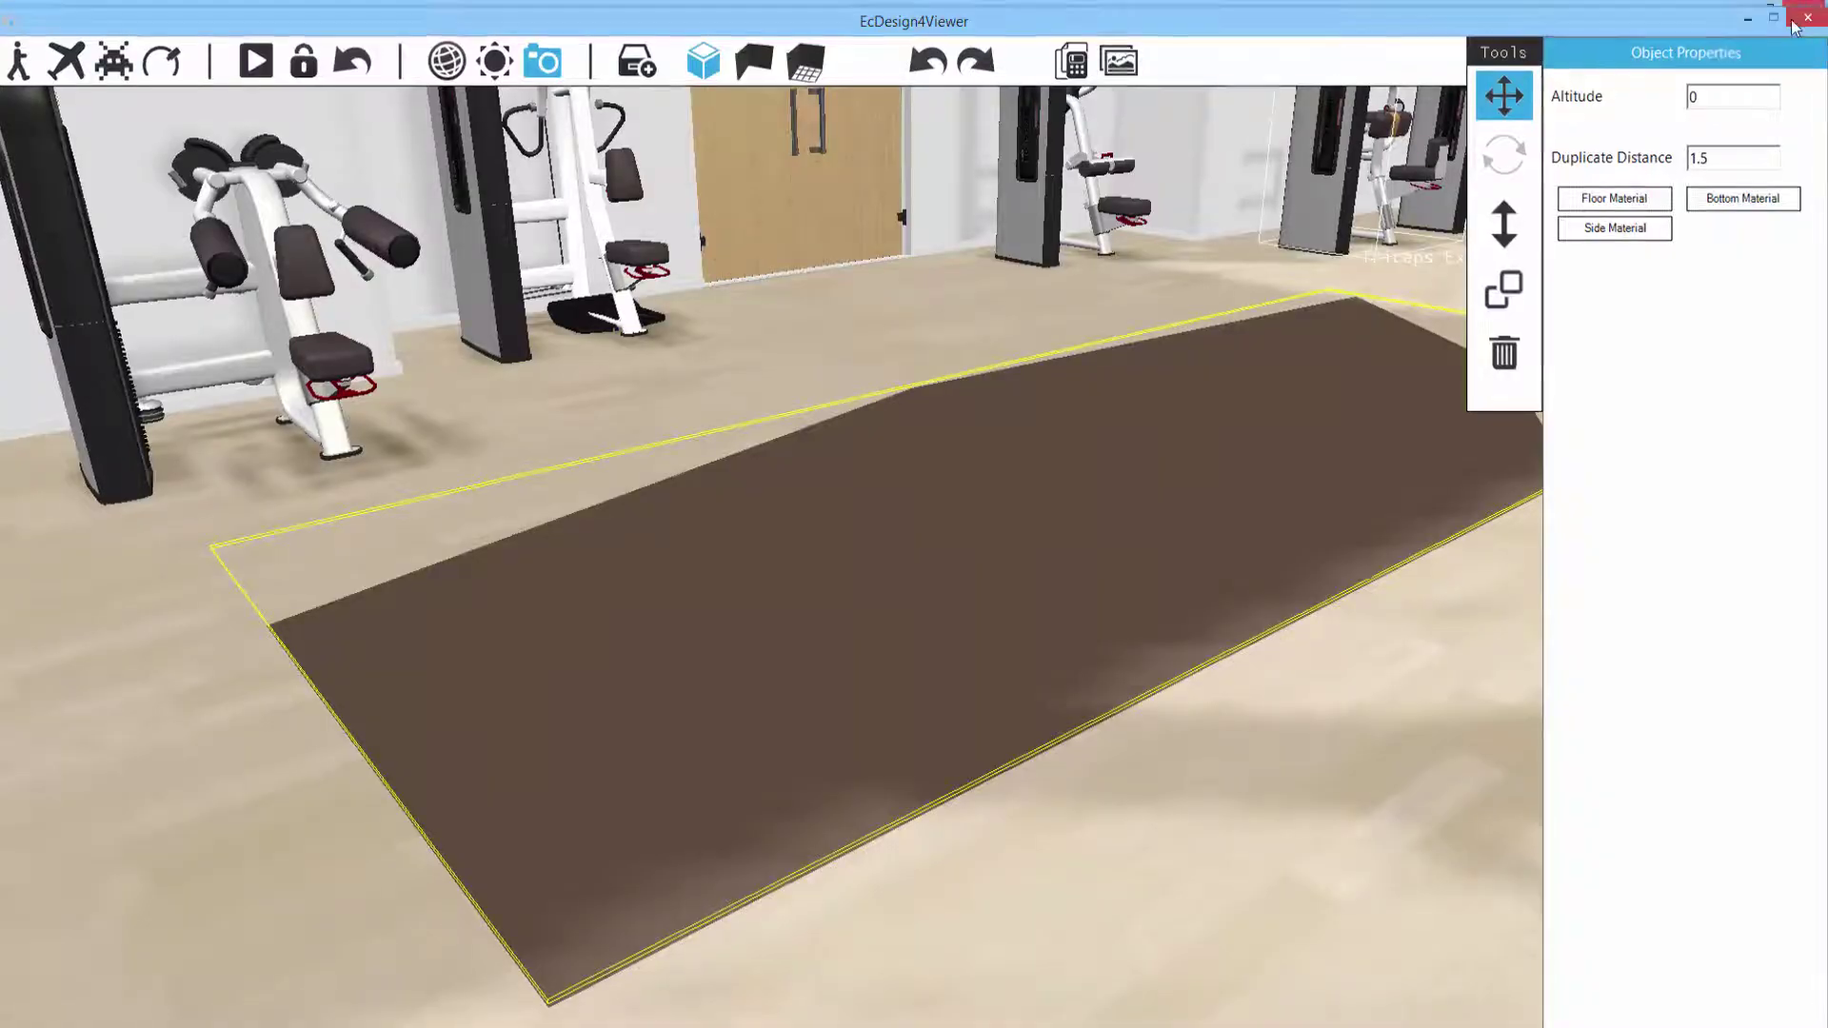
{"action": "left_click_drag", "start_coordinate": [800, 569], "coordinate": [850, 491]}
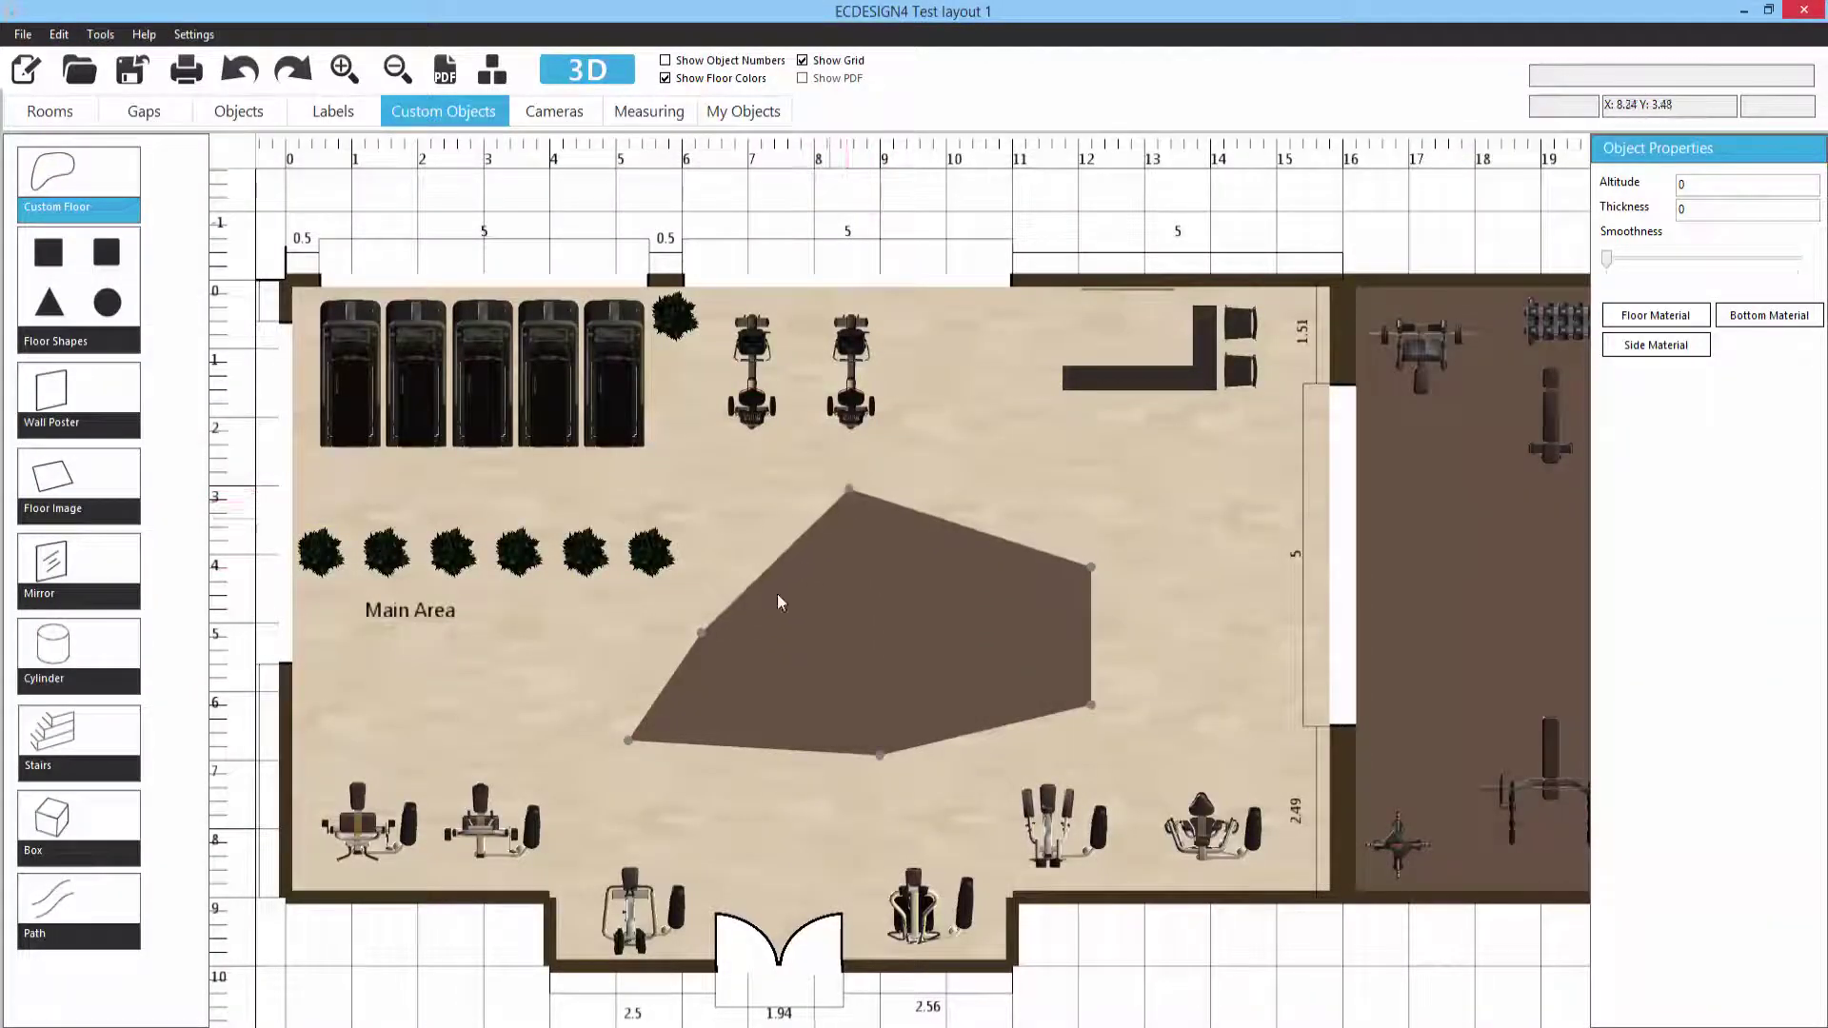
Step: Move one of the brown floor patch's corners, then delete the patch
{"action": "left_click_drag", "start_coordinate": [702, 632], "coordinate": [717, 558]}
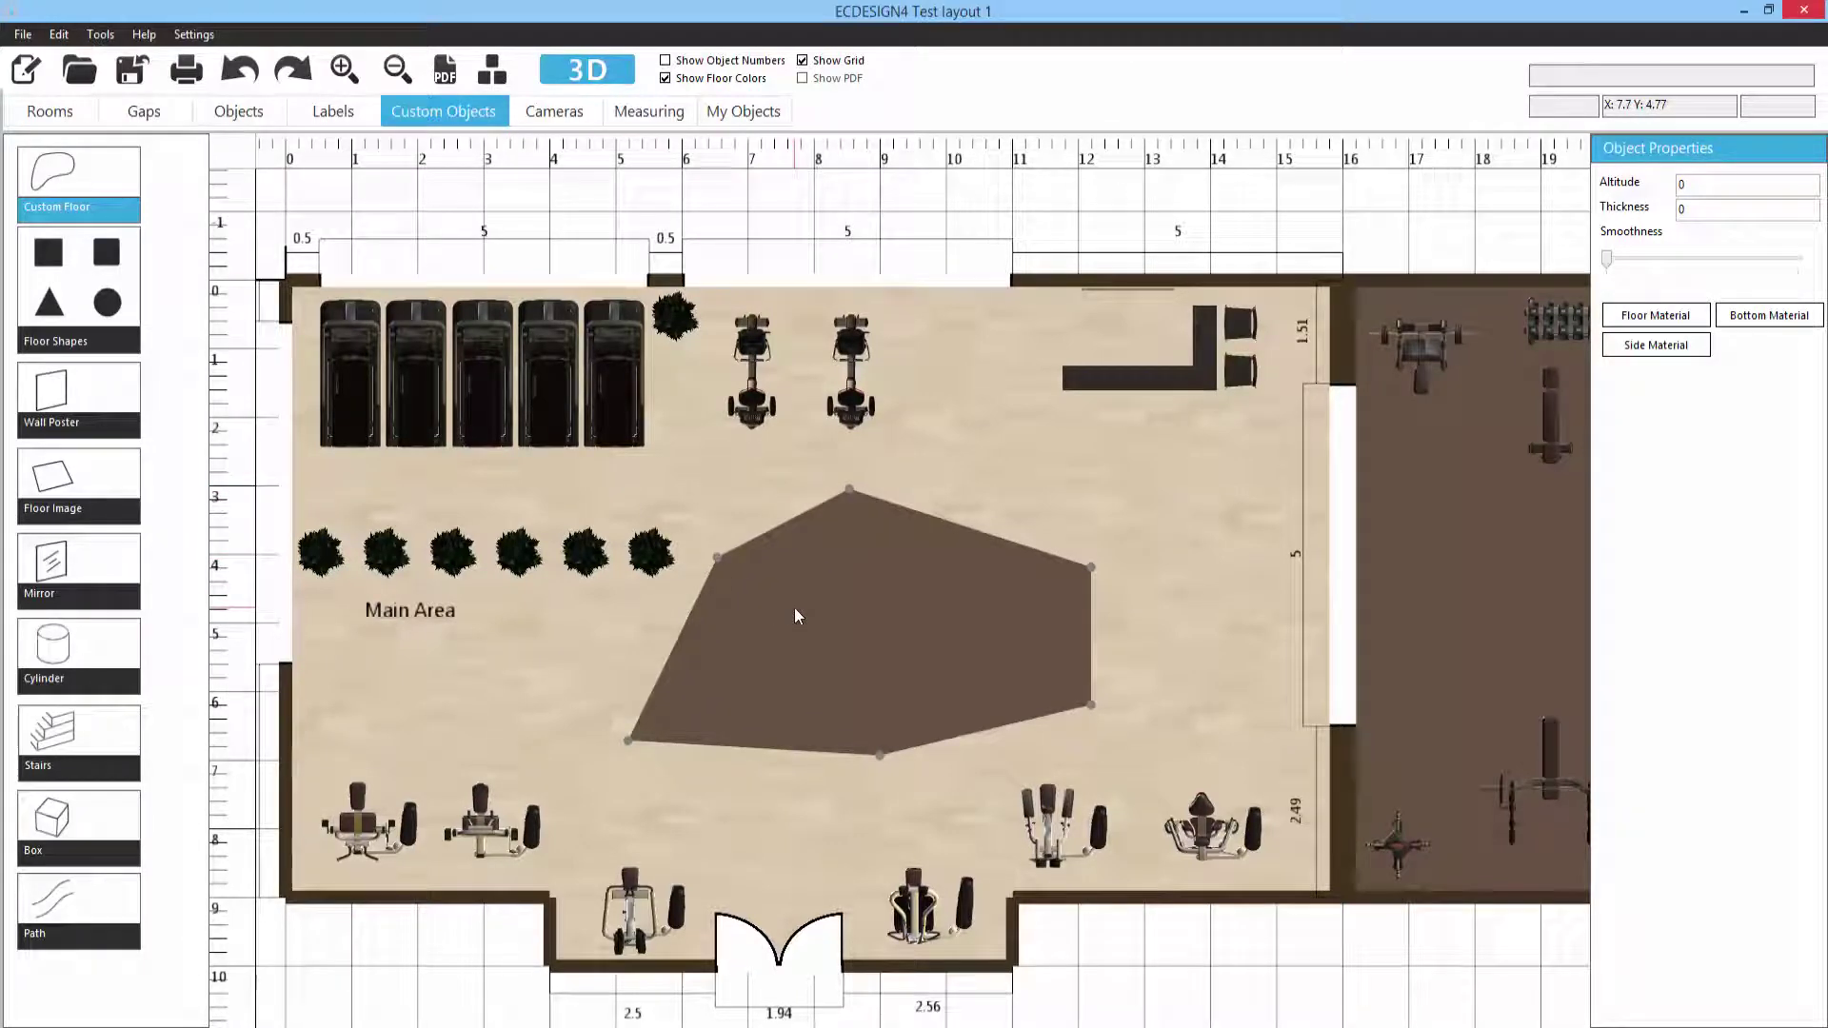
{"action": "key", "text": "Delete"}
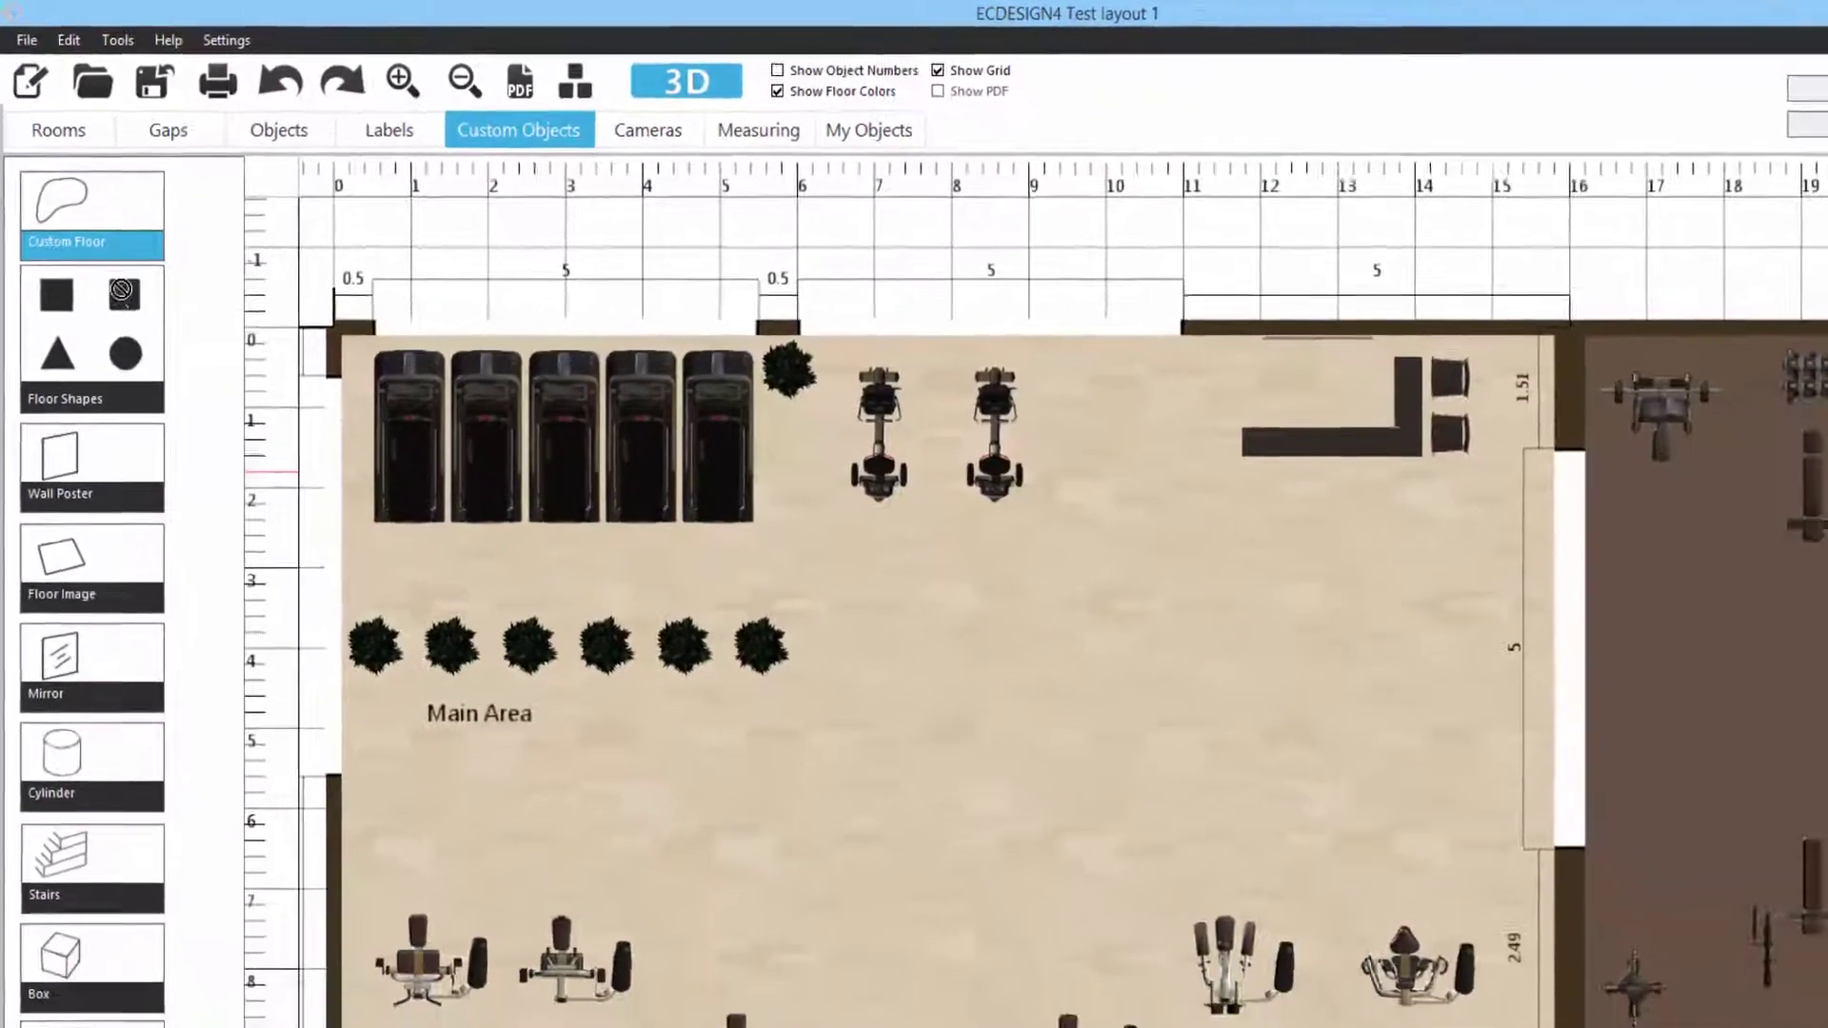
Step: Place a rounded square floor shape in the Main Area, shrink it and position it up-left
{"action": "left_click_drag", "start_coordinate": [147, 351], "coordinate": [918, 602]}
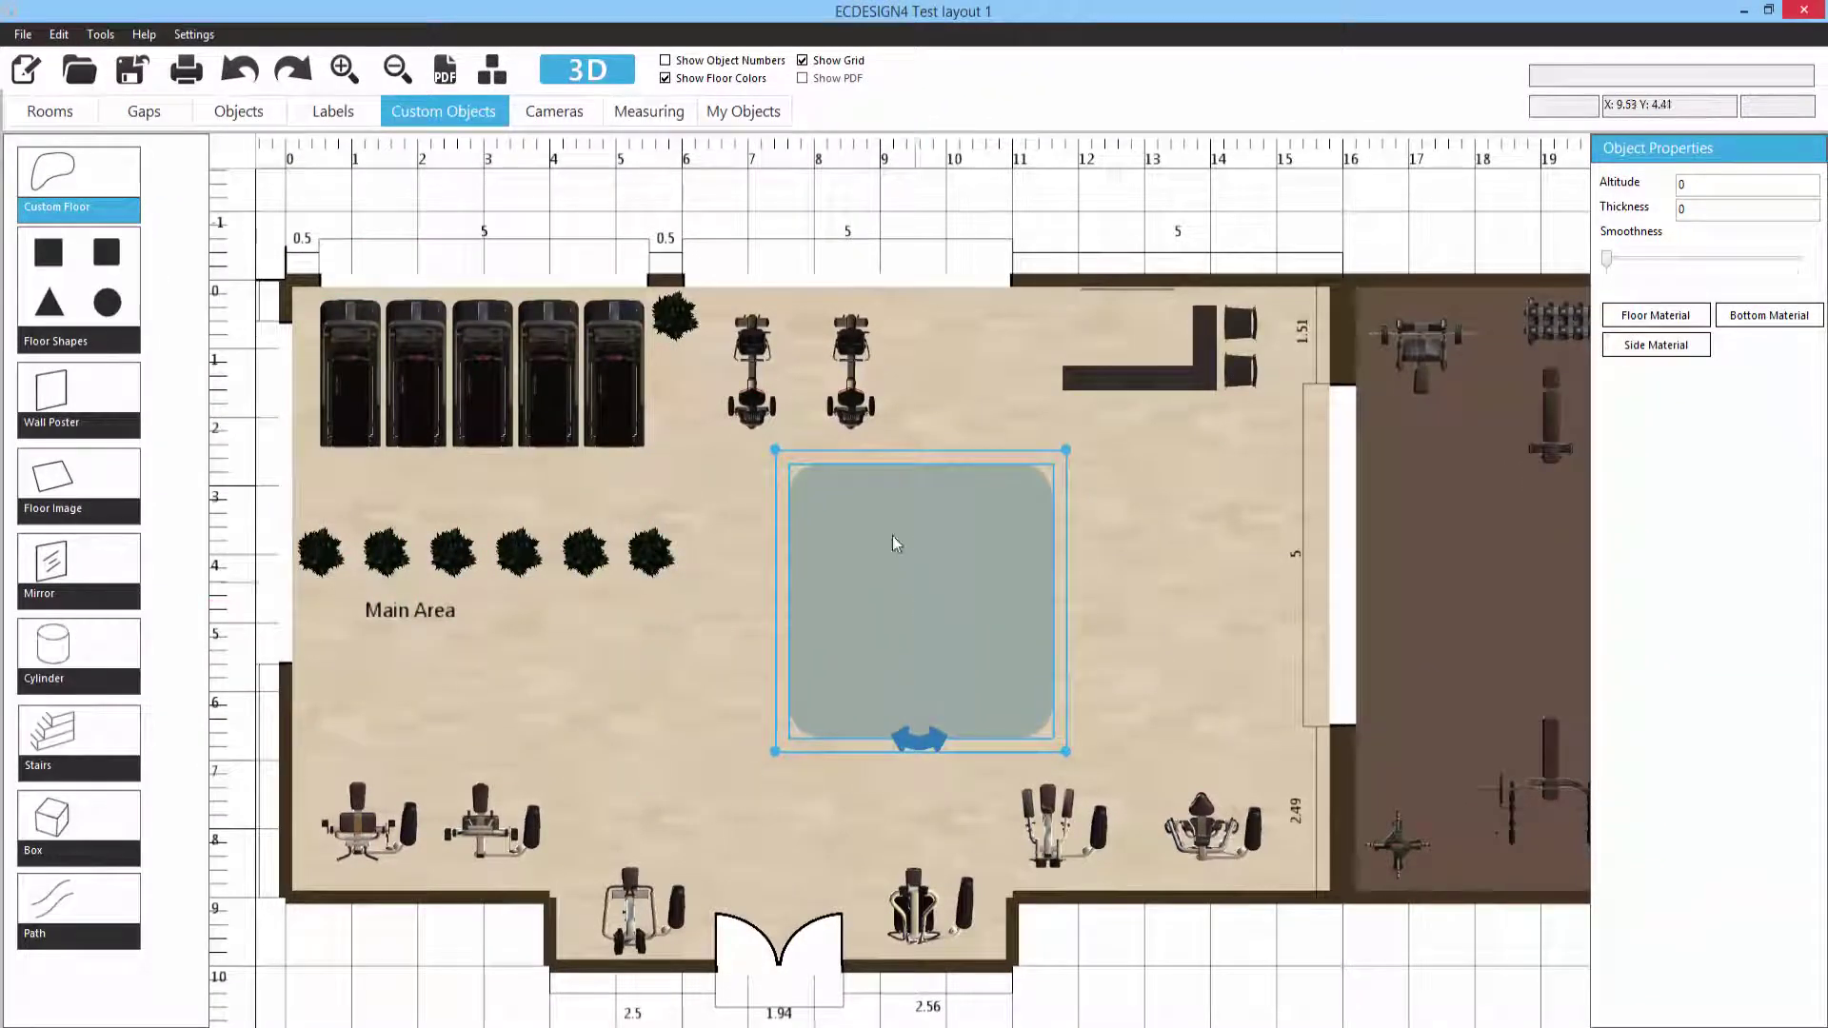
{"action": "left_click", "coordinate": [806, 510]}
{"action": "left_click_drag", "start_coordinate": [775, 458], "coordinate": [842, 565]}
{"action": "mouse_move", "coordinate": [943, 805]}
{"action": "left_mouse_down"}
{"action": "mouse_move", "coordinate": [836, 739]}
{"action": "mouse_move", "coordinate": [909, 793]}
{"action": "mouse_move", "coordinate": [953, 790]}
{"action": "left_mouse_up"}
{"action": "left_click_drag", "start_coordinate": [907, 662], "coordinate": [829, 617]}
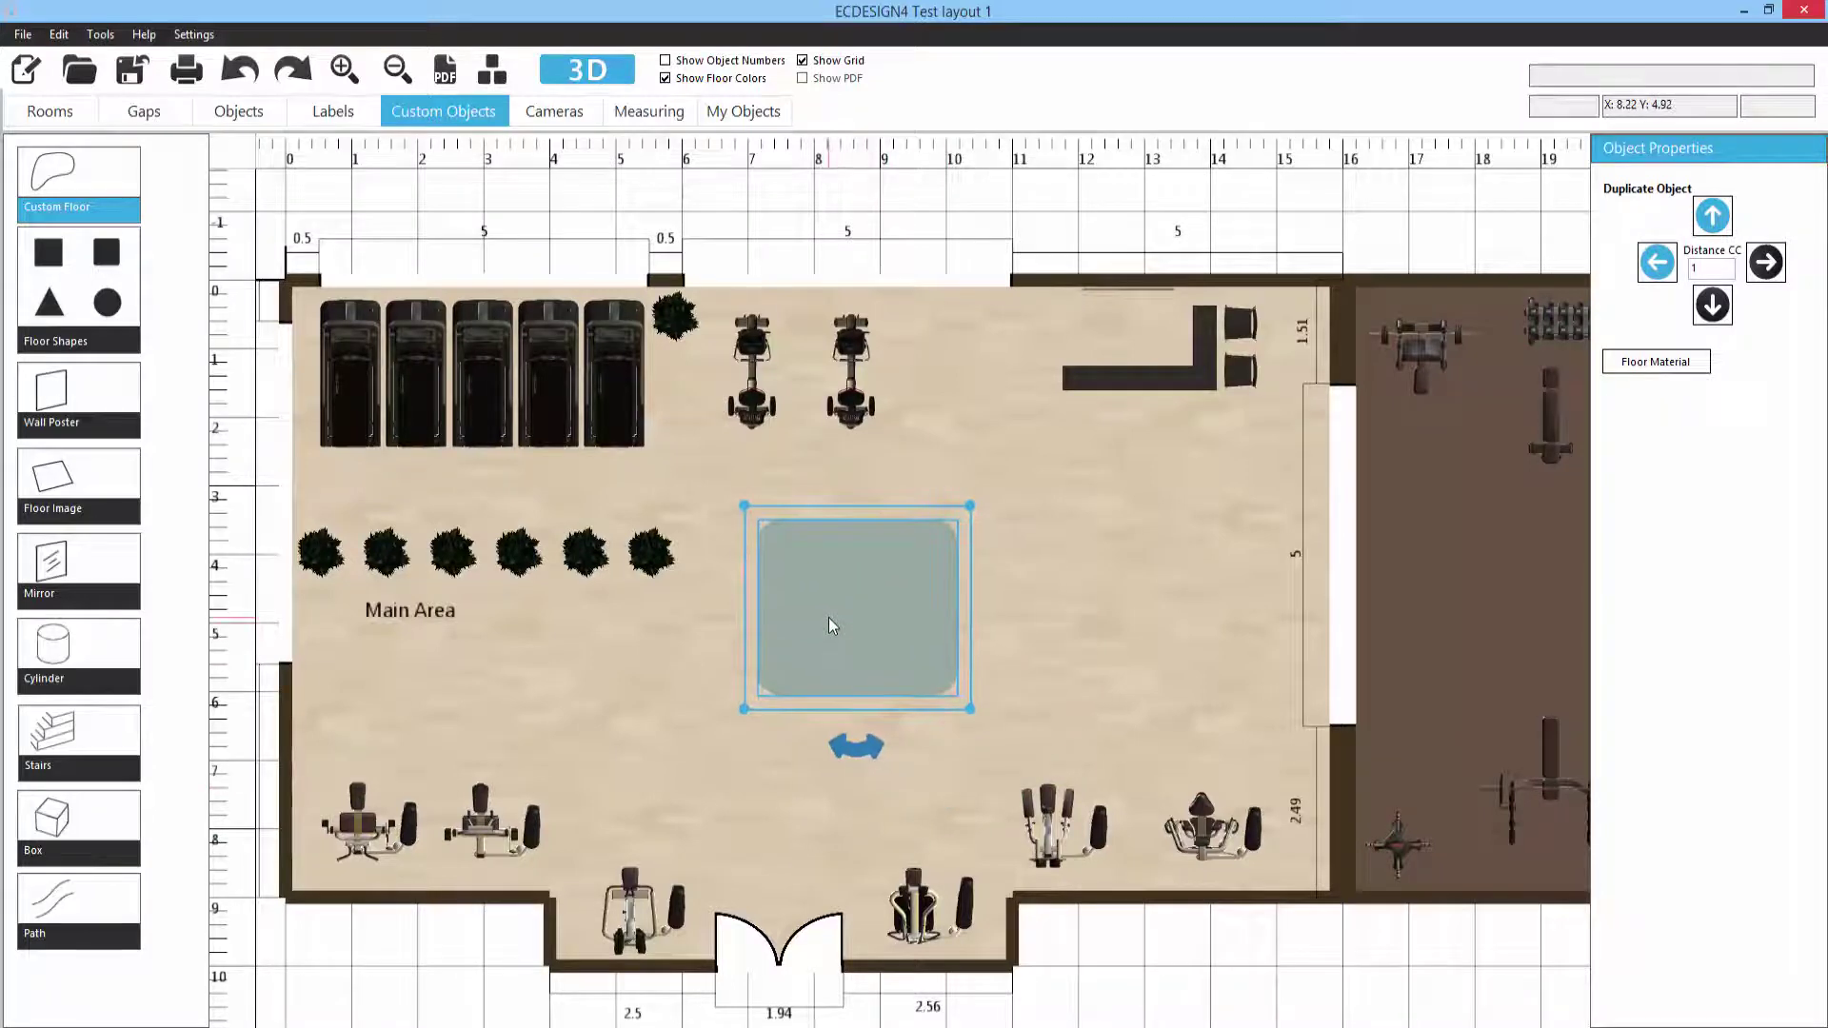
Step: Apply the Carpet 2 material to the rounded square and view it in 3D
{"action": "left_click", "coordinate": [1652, 362]}
{"action": "left_click", "coordinate": [798, 273]}
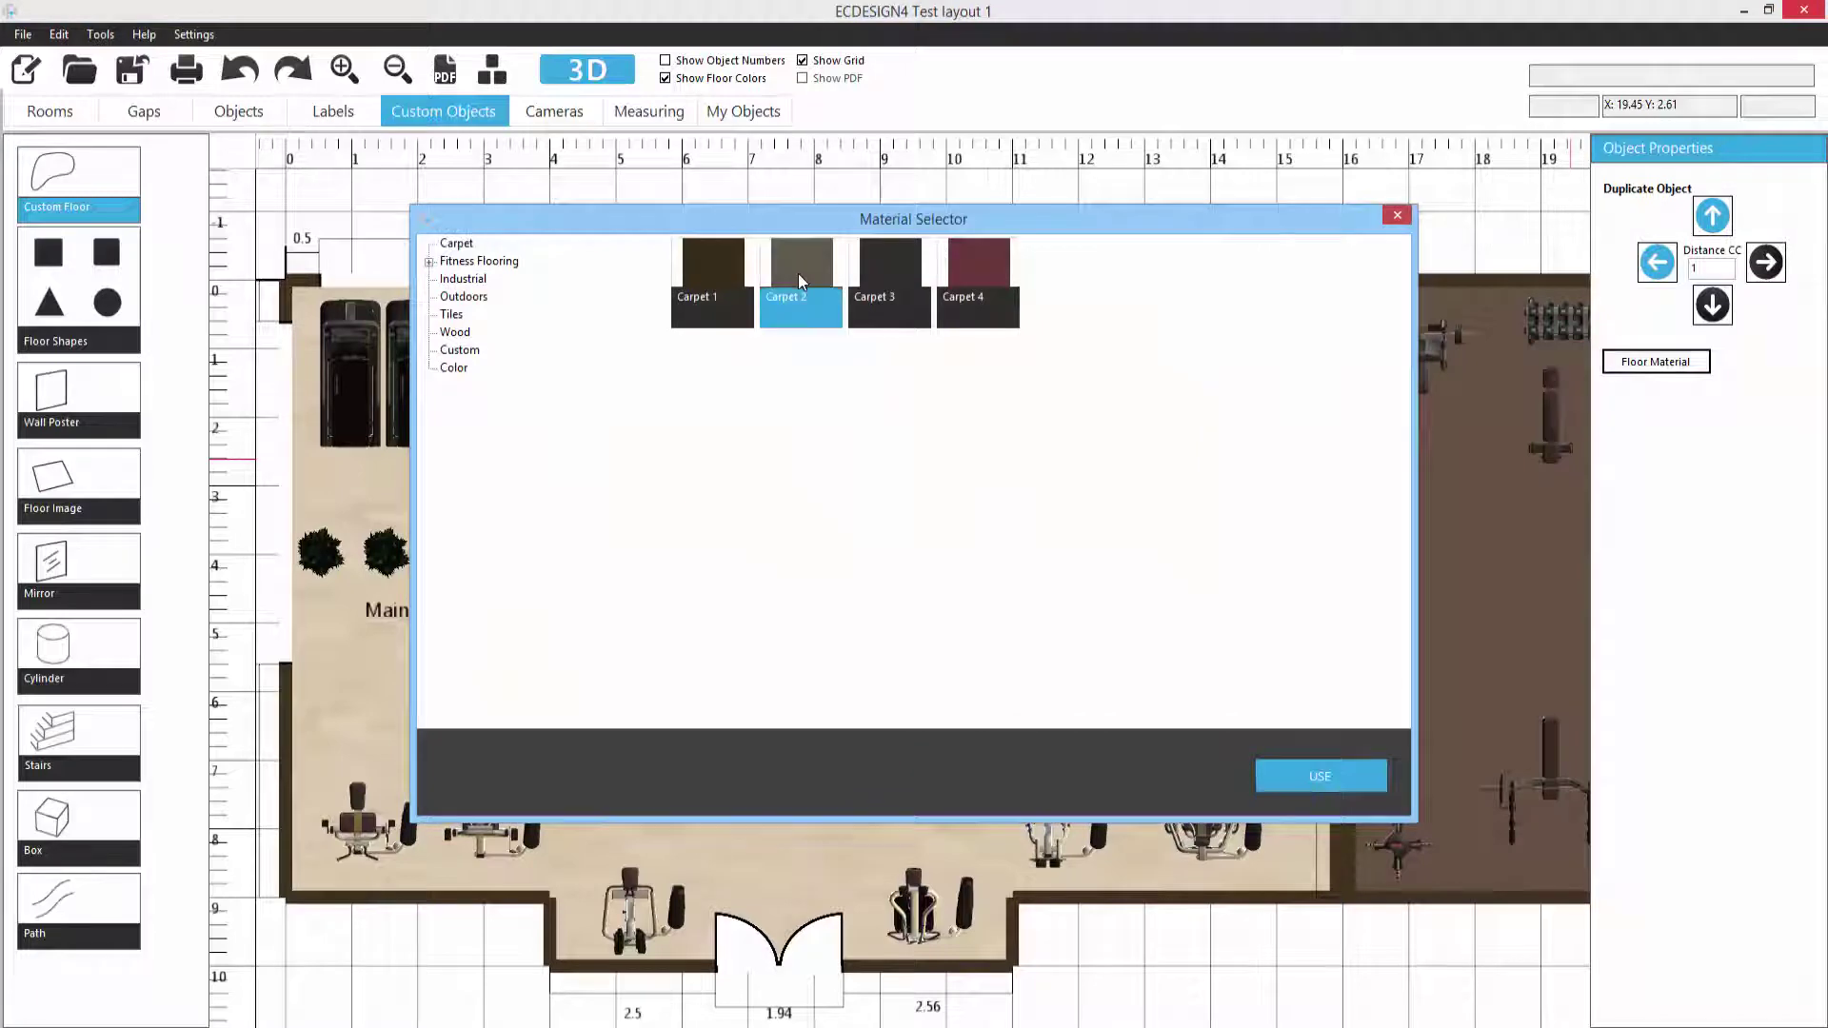
{"action": "left_click", "coordinate": [1319, 762]}
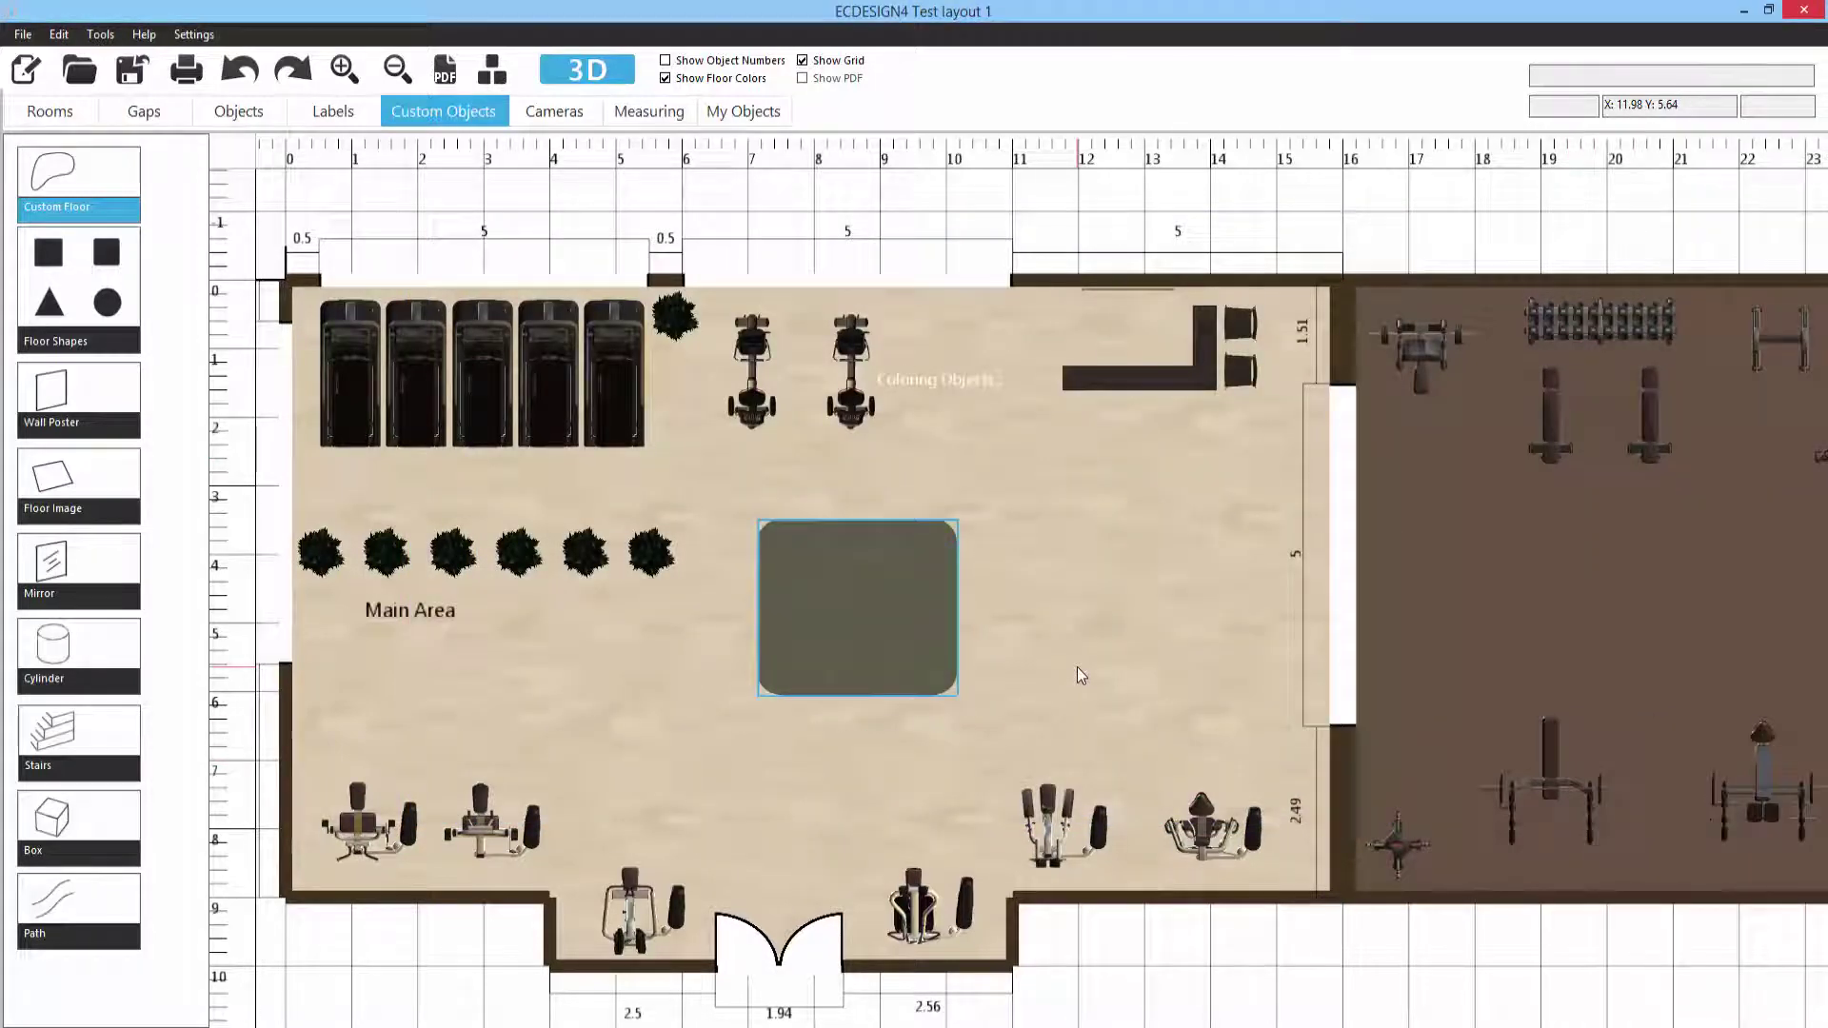
{"action": "left_click", "coordinate": [598, 76]}
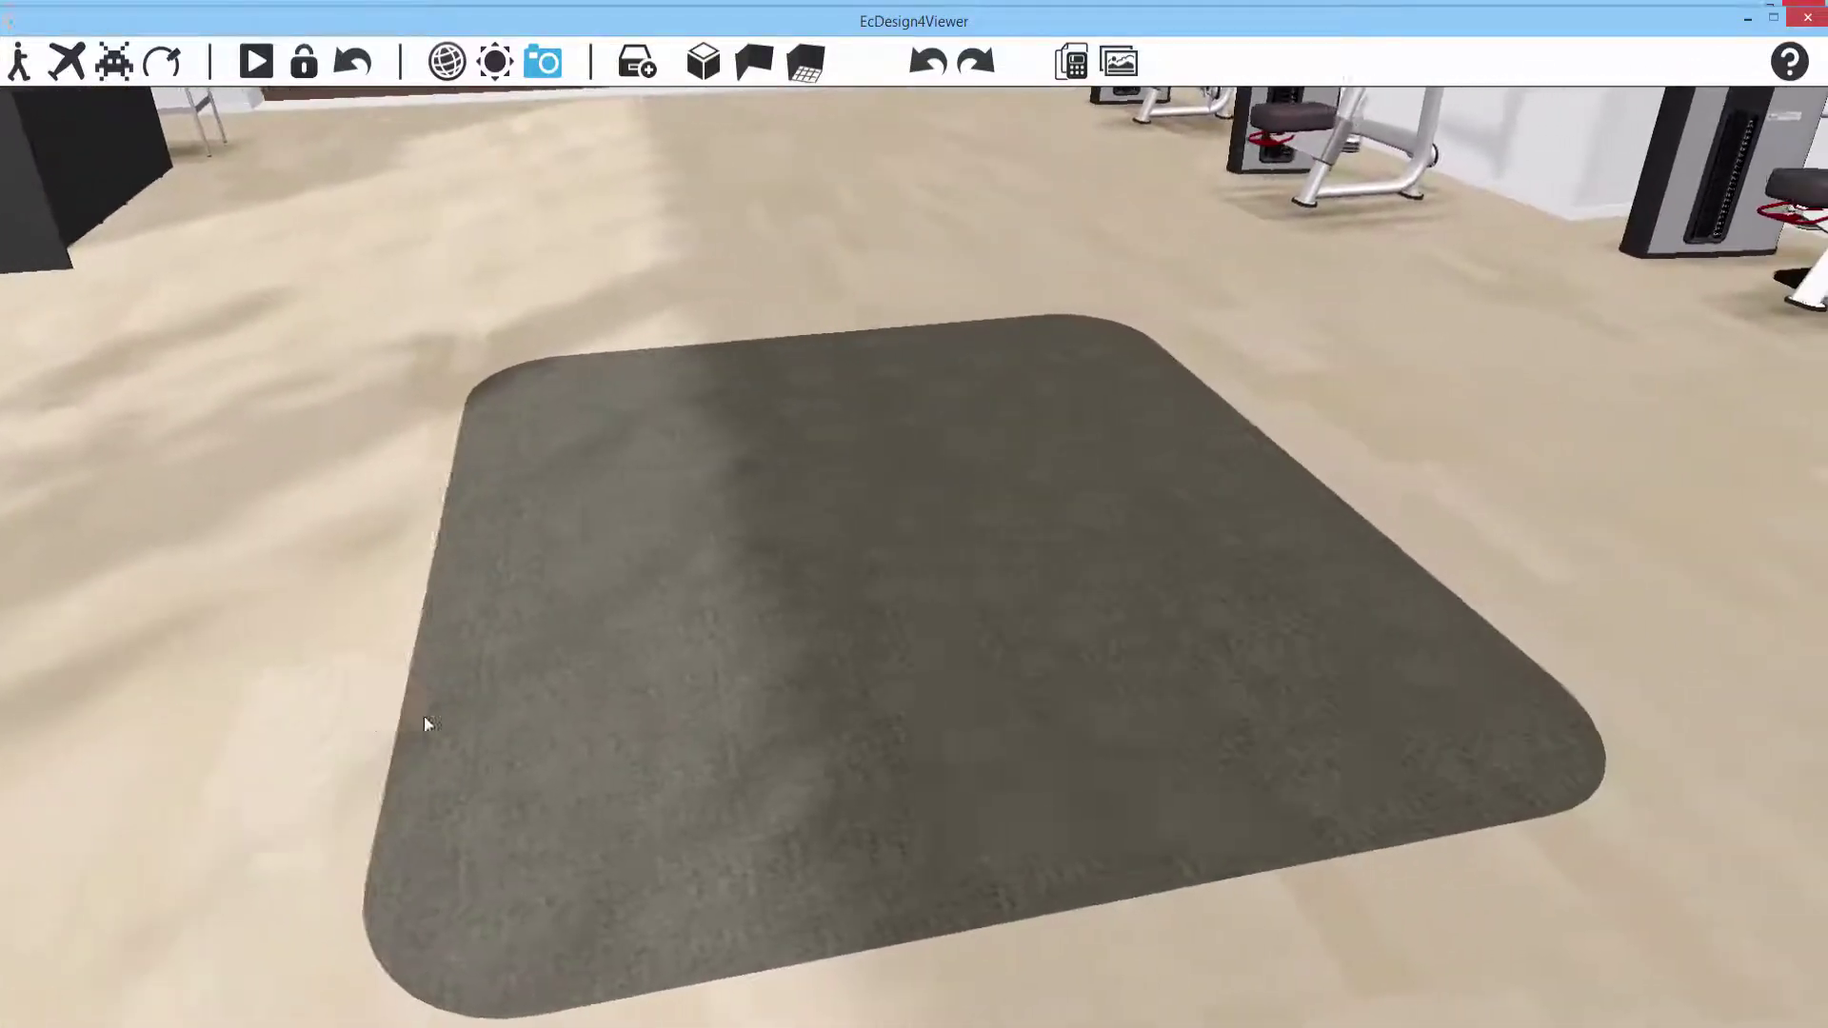
{"action": "left_click", "coordinate": [1808, 17]}
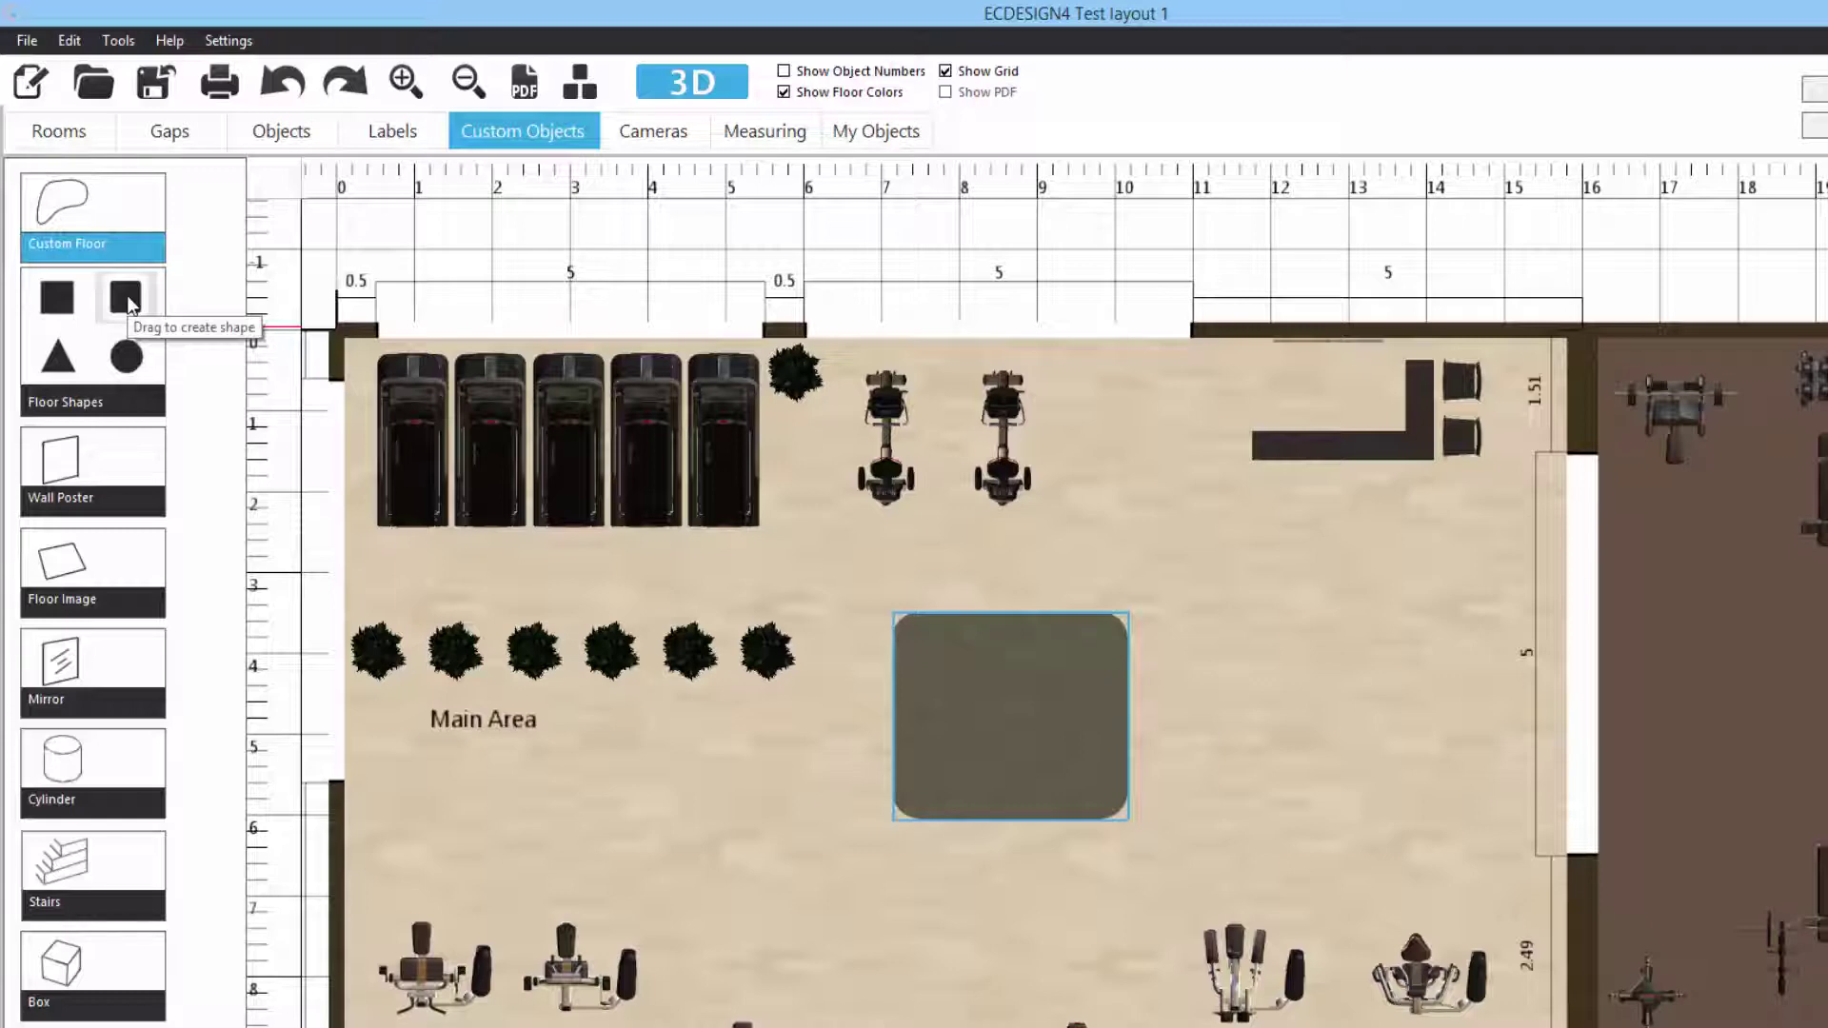
Step: Add another rounded square floor shape and give it the Carpet 4 material
{"action": "left_click_drag", "start_coordinate": [128, 297], "coordinate": [1314, 689]}
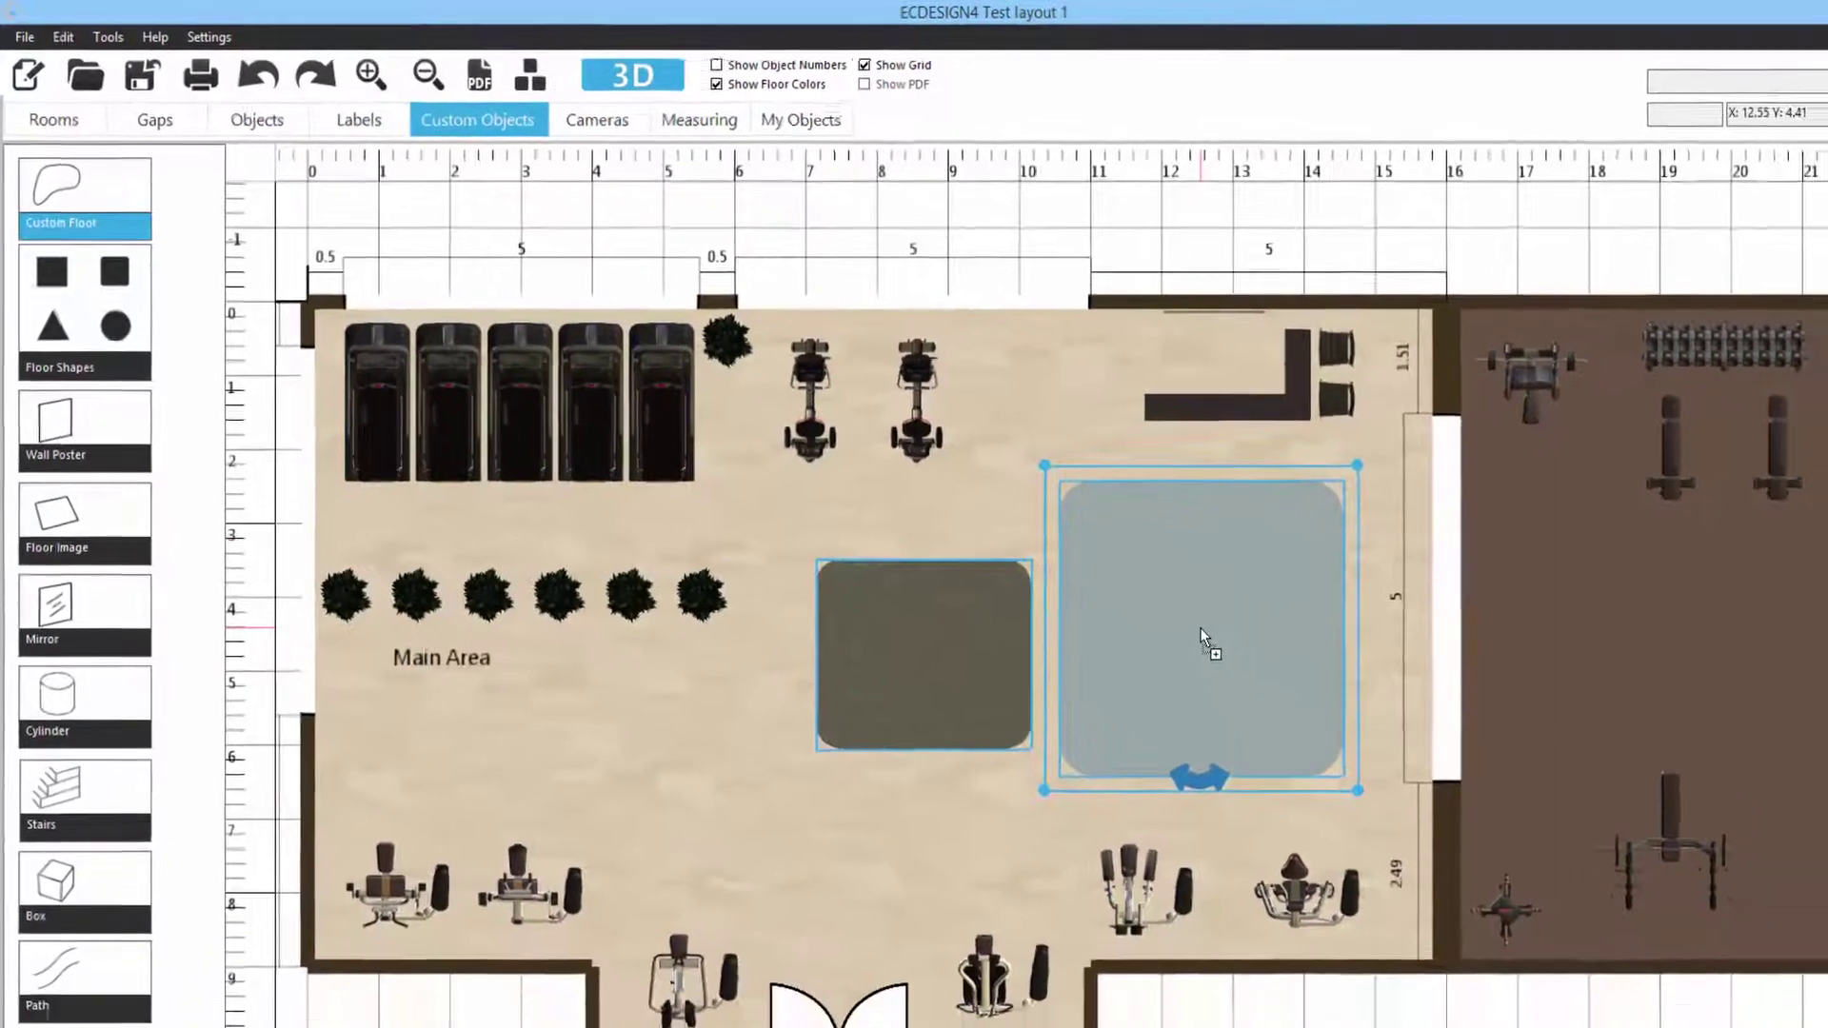
{"action": "left_click_drag", "start_coordinate": [1202, 629], "coordinate": [1204, 636]}
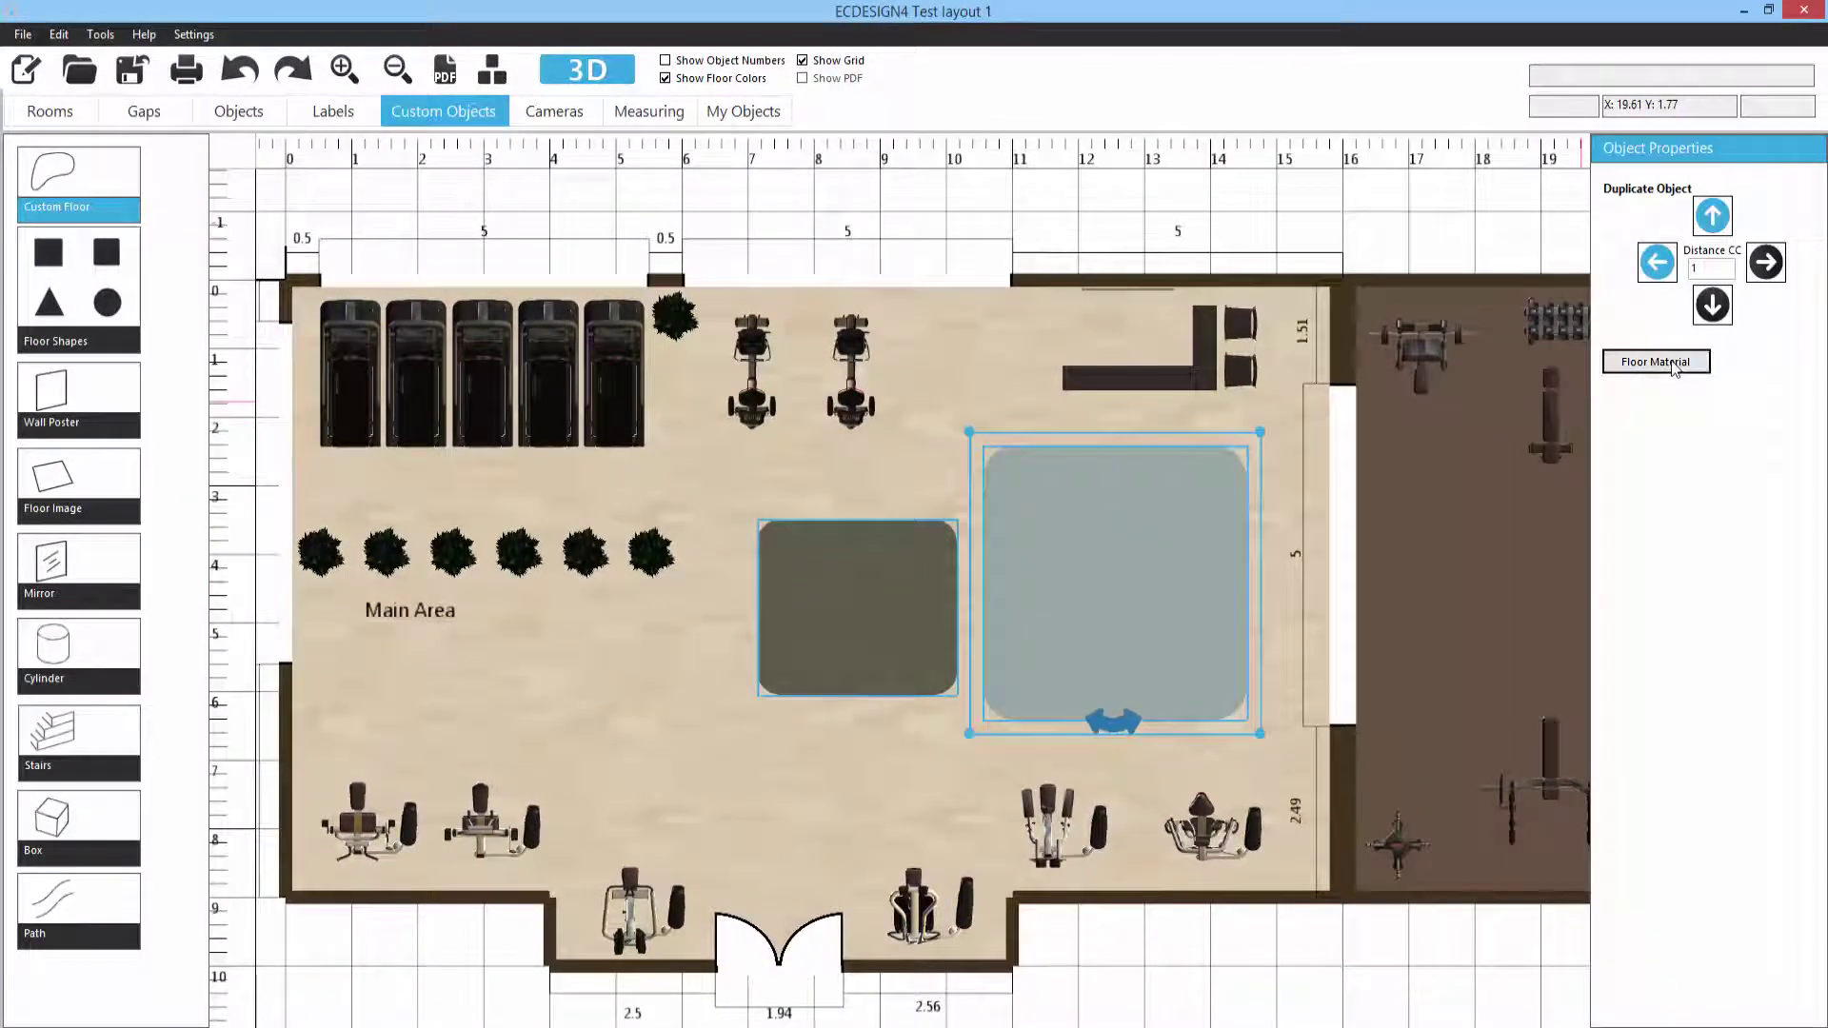
{"action": "left_click", "coordinate": [1657, 361]}
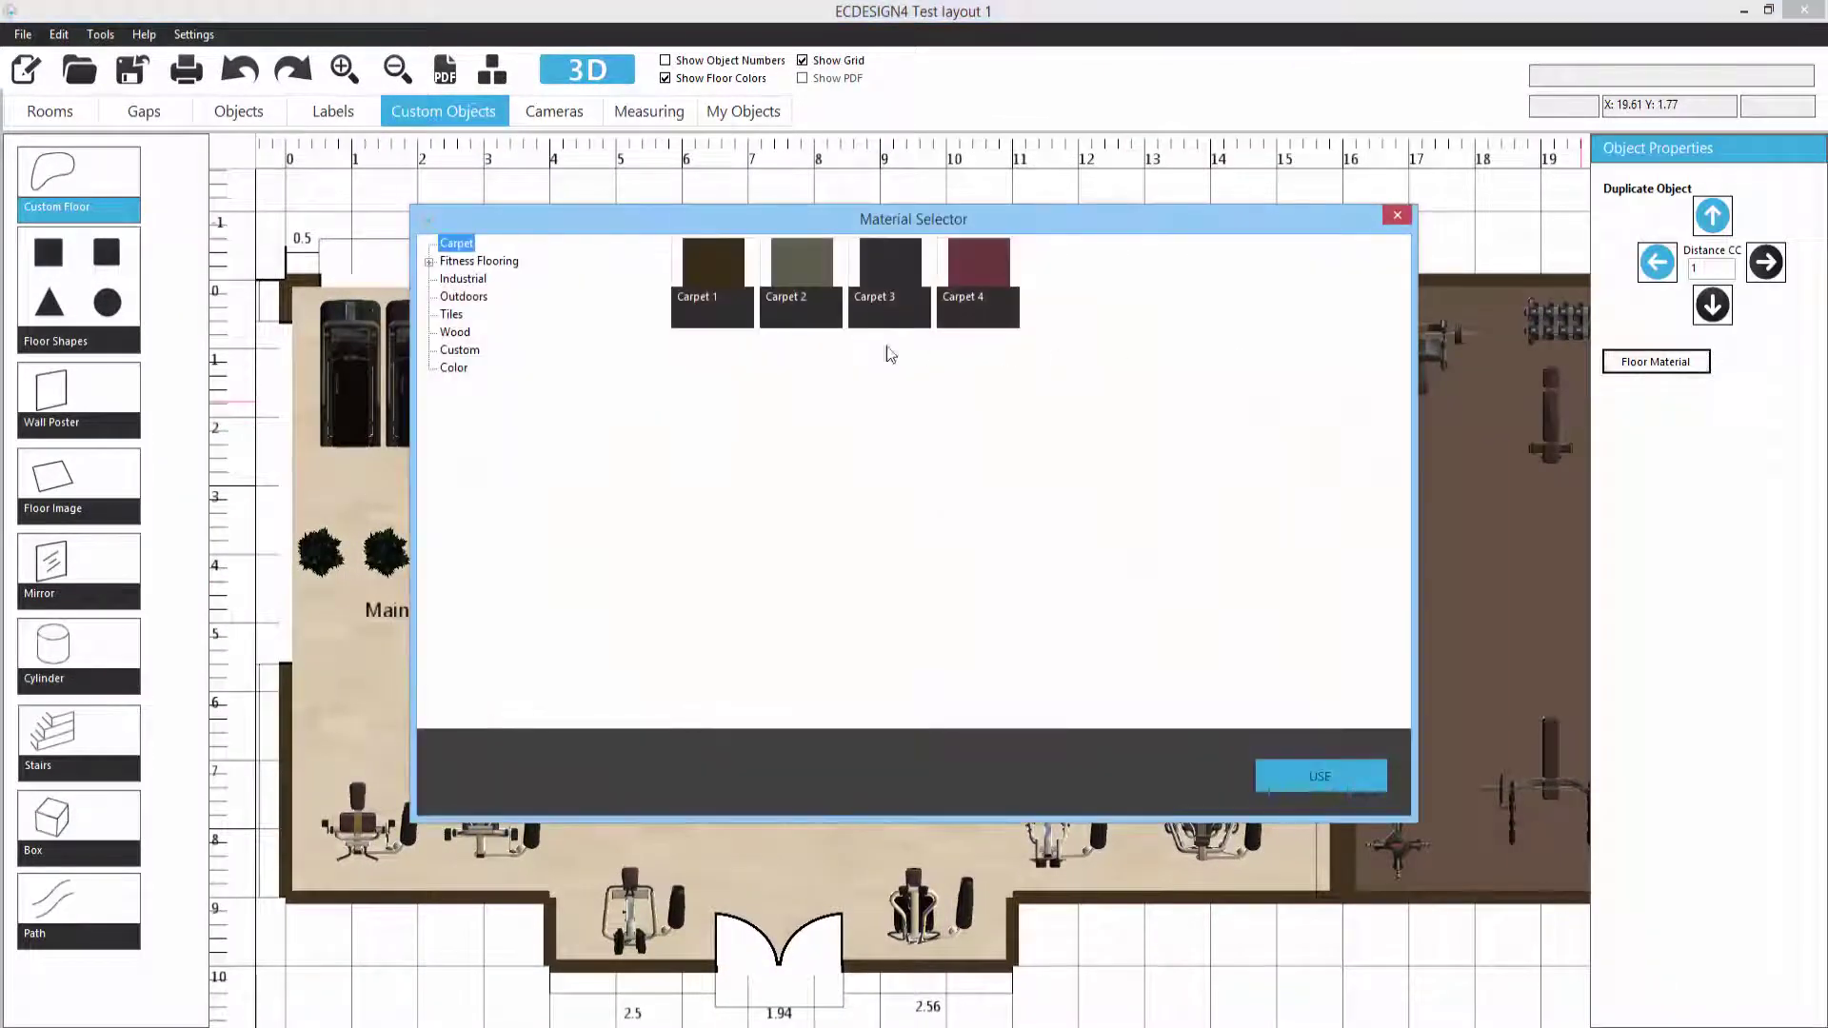
{"action": "left_click", "coordinate": [978, 272]}
{"action": "left_click", "coordinate": [1319, 776]}
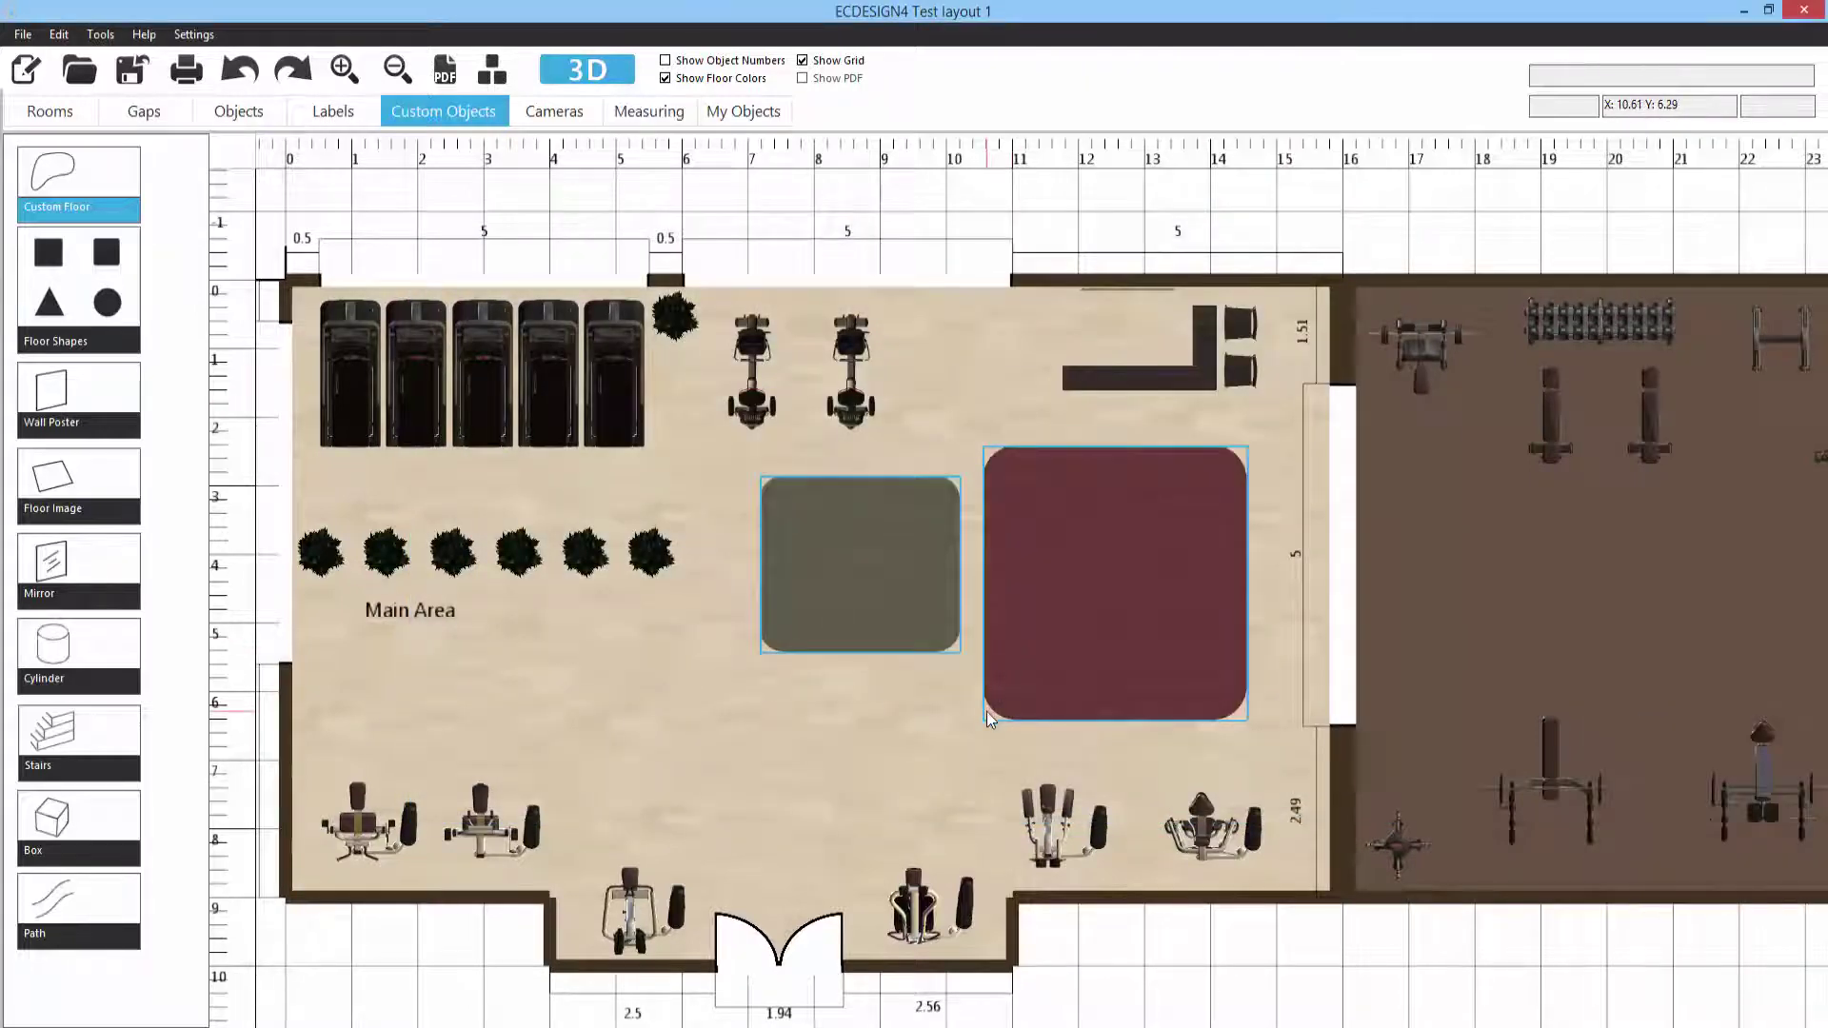
Step: Place a smaller floor shape over the maroon square and apply Carpet 2 to it
{"action": "left_click_drag", "start_coordinate": [100, 255], "coordinate": [824, 831]}
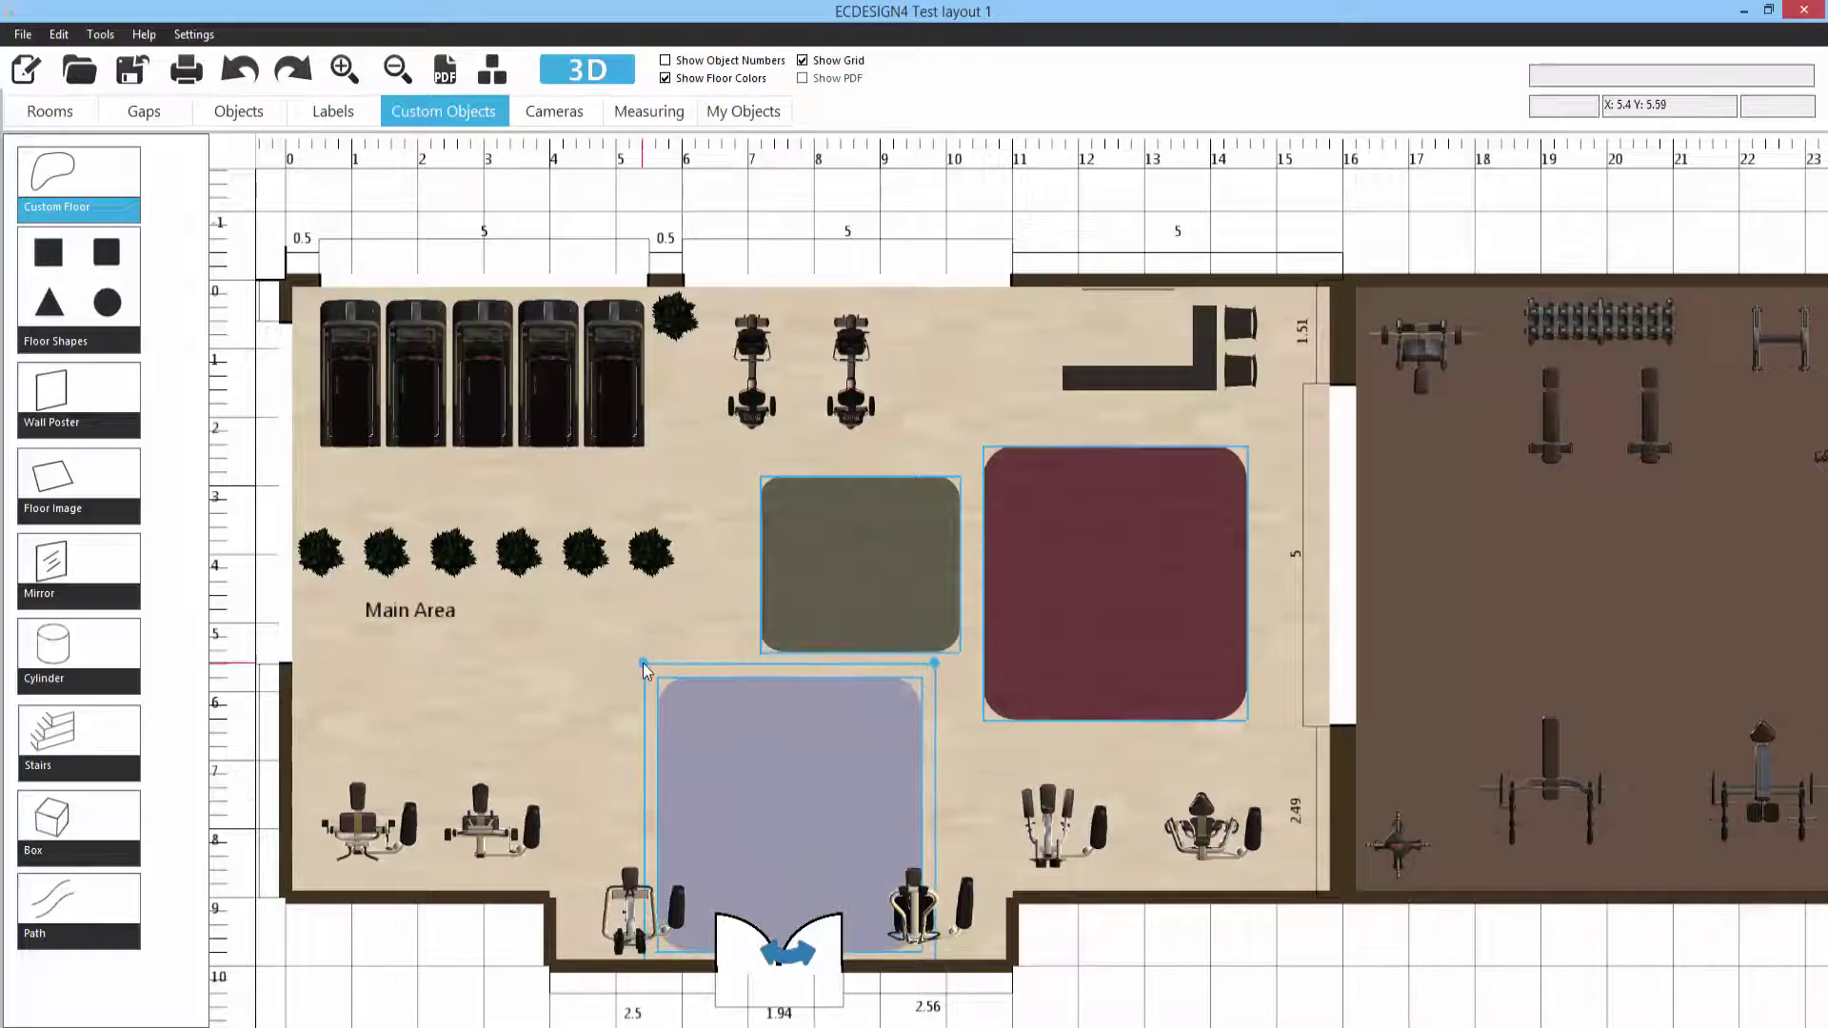
{"action": "left_click_drag", "start_coordinate": [645, 662], "coordinate": [709, 747]}
{"action": "left_click_drag", "start_coordinate": [774, 812], "coordinate": [1059, 542]}
{"action": "left_click", "coordinate": [1656, 362]}
{"action": "left_click", "coordinate": [808, 276]}
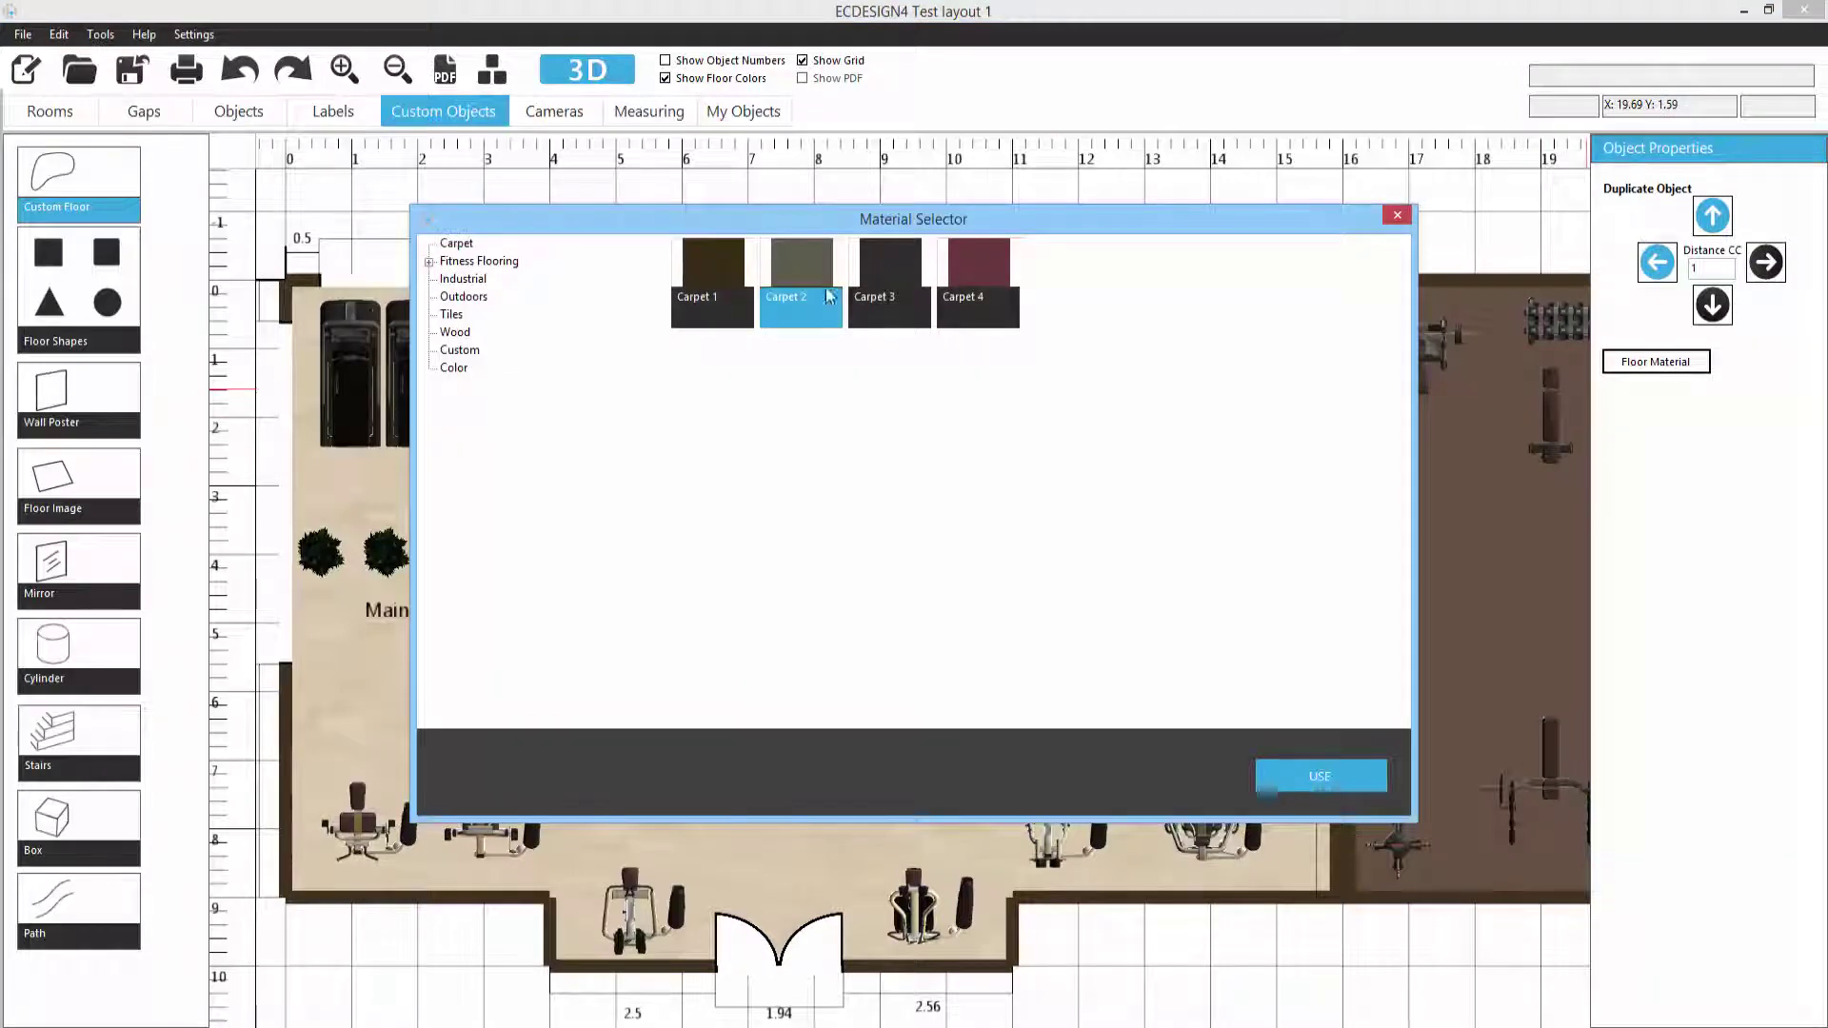
{"action": "left_click", "coordinate": [1322, 777]}
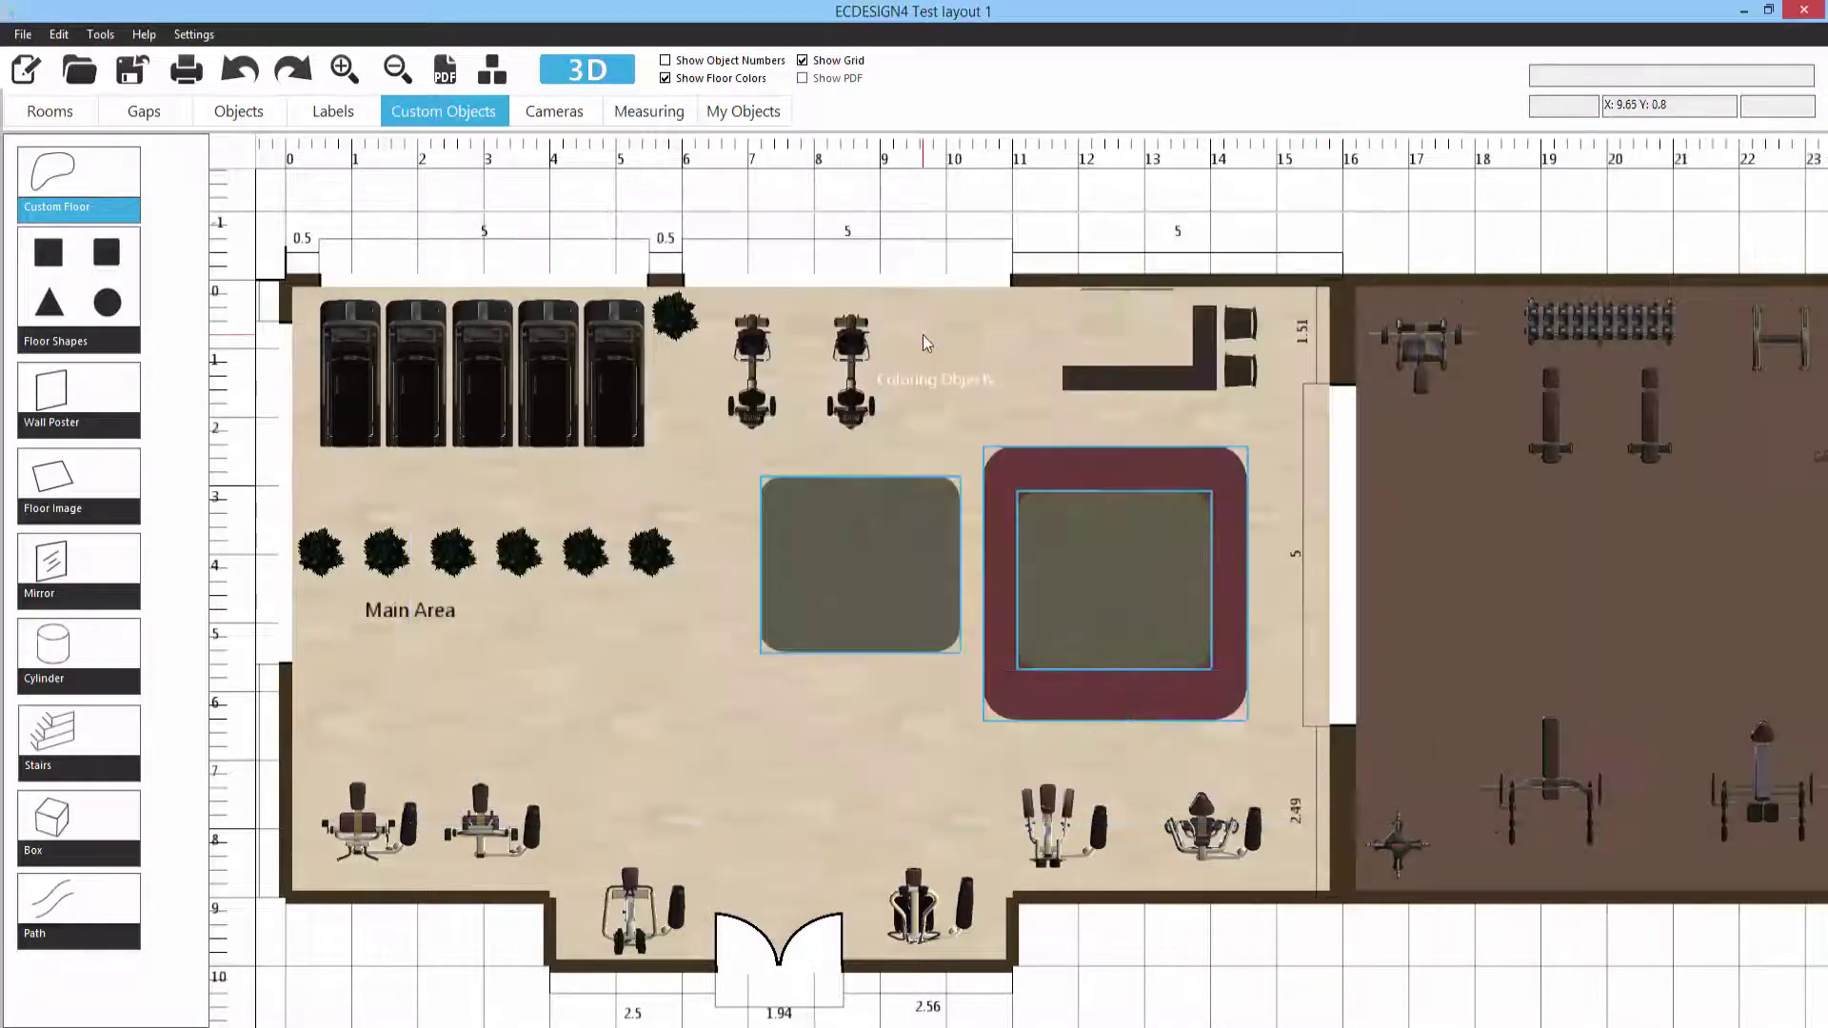
Step: Stretch the inner carpet's four edges until only a thin maroon border remains, then view in 3D
{"action": "left_click", "coordinate": [1082, 560]}
{"action": "left_click_drag", "start_coordinate": [1078, 484], "coordinate": [1081, 448]}
{"action": "left_click_drag", "start_coordinate": [992, 568], "coordinate": [985, 568]}
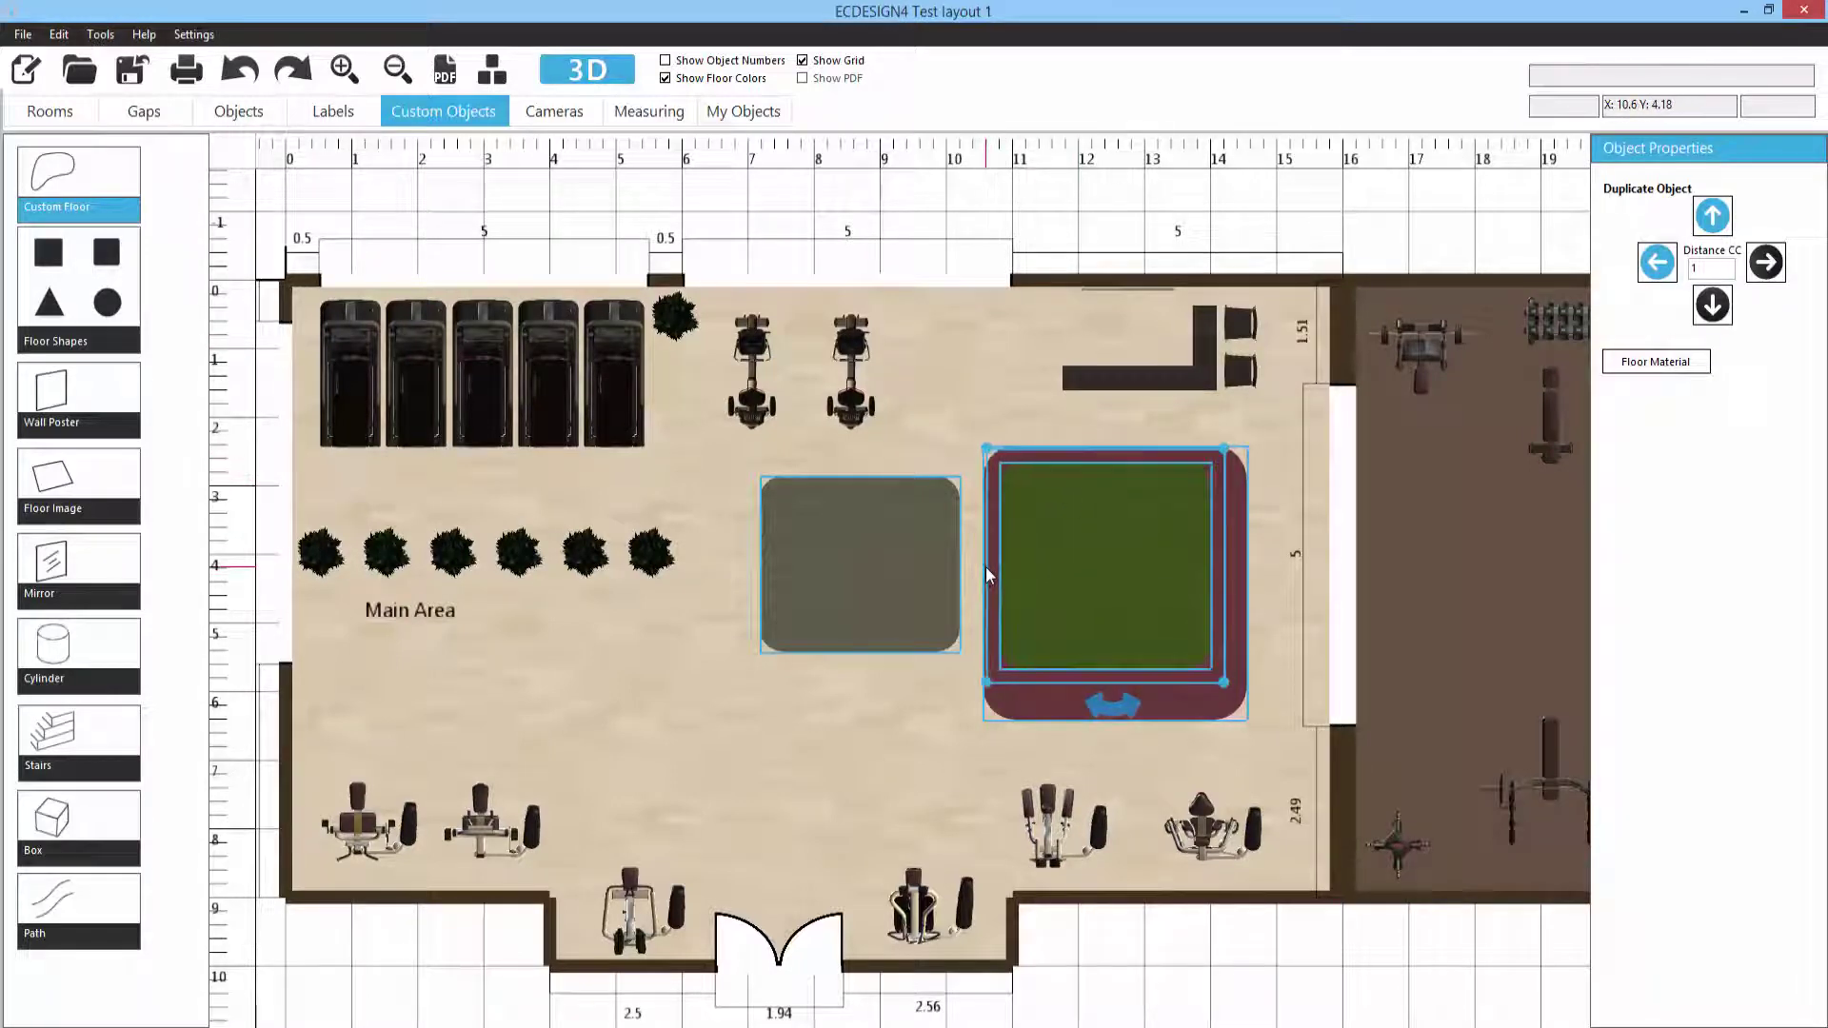
{"action": "left_click_drag", "start_coordinate": [1102, 686], "coordinate": [1101, 713]}
{"action": "left_click_drag", "start_coordinate": [1224, 587], "coordinate": [1246, 592]}
{"action": "left_click", "coordinate": [602, 73]}
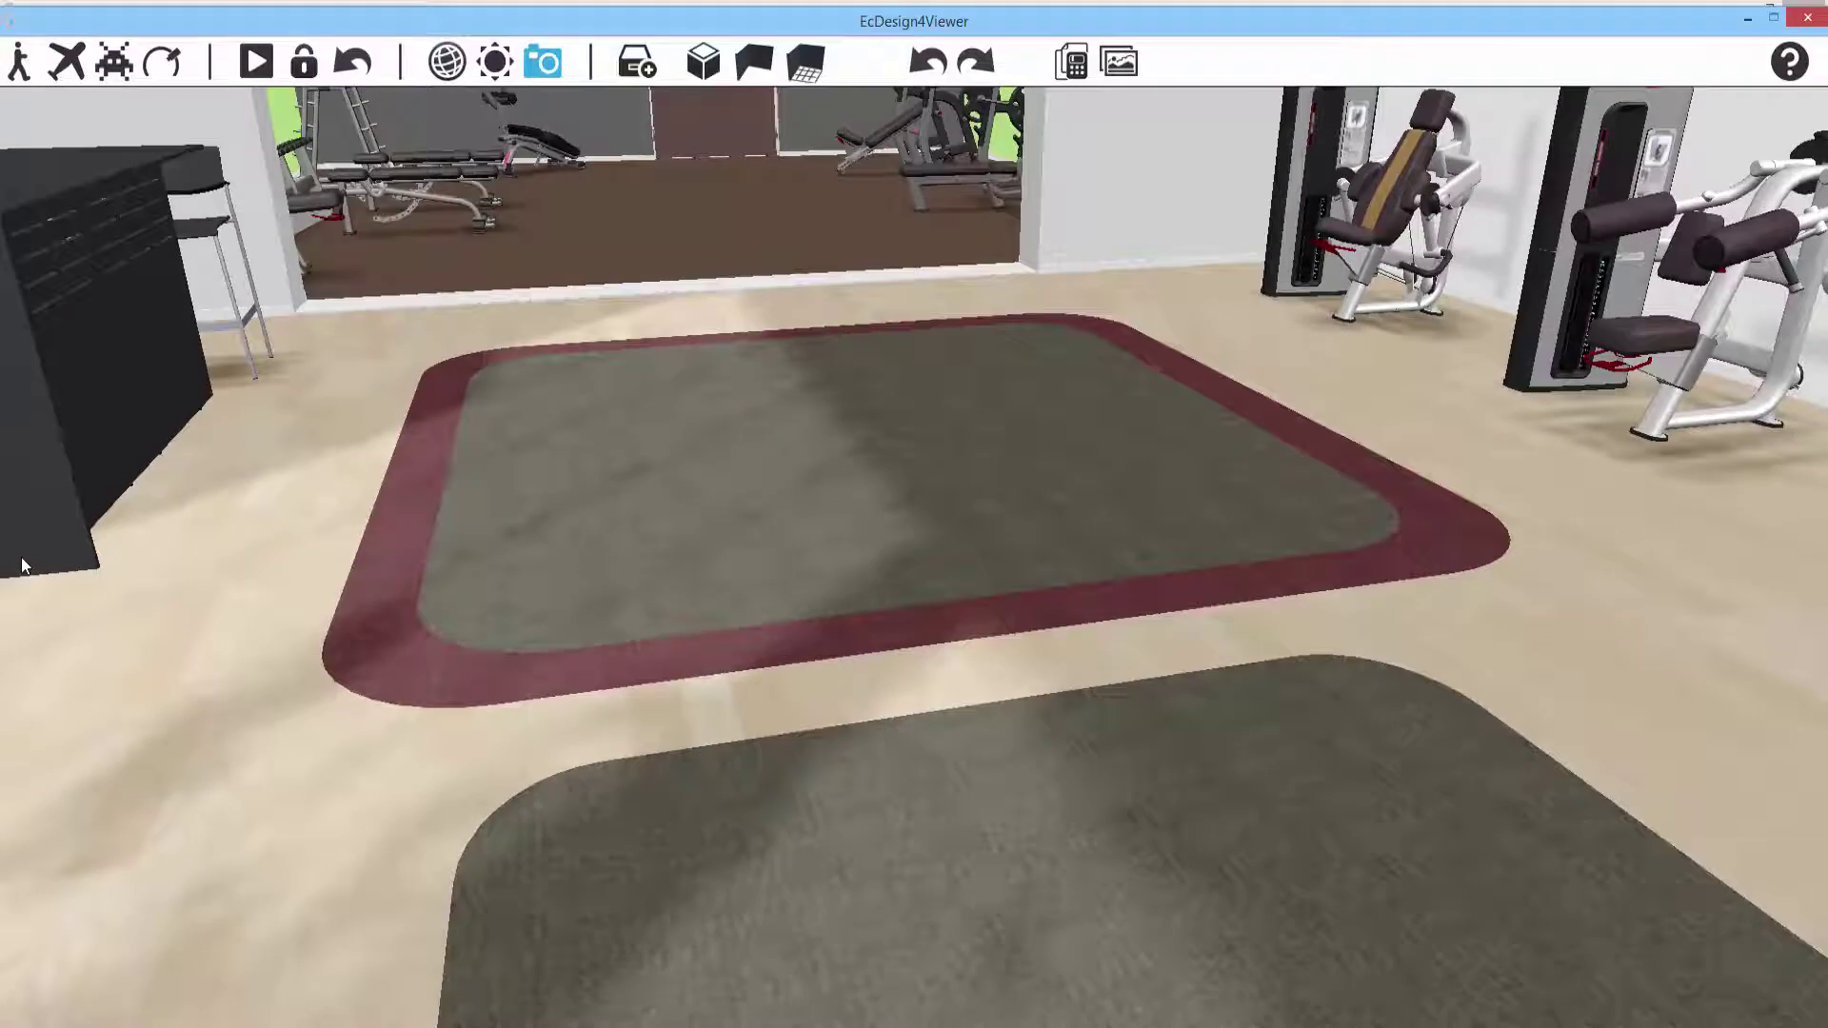
Step: Close the 3D viewer after checking the bordered carpet
{"action": "left_click", "coordinate": [1807, 17]}
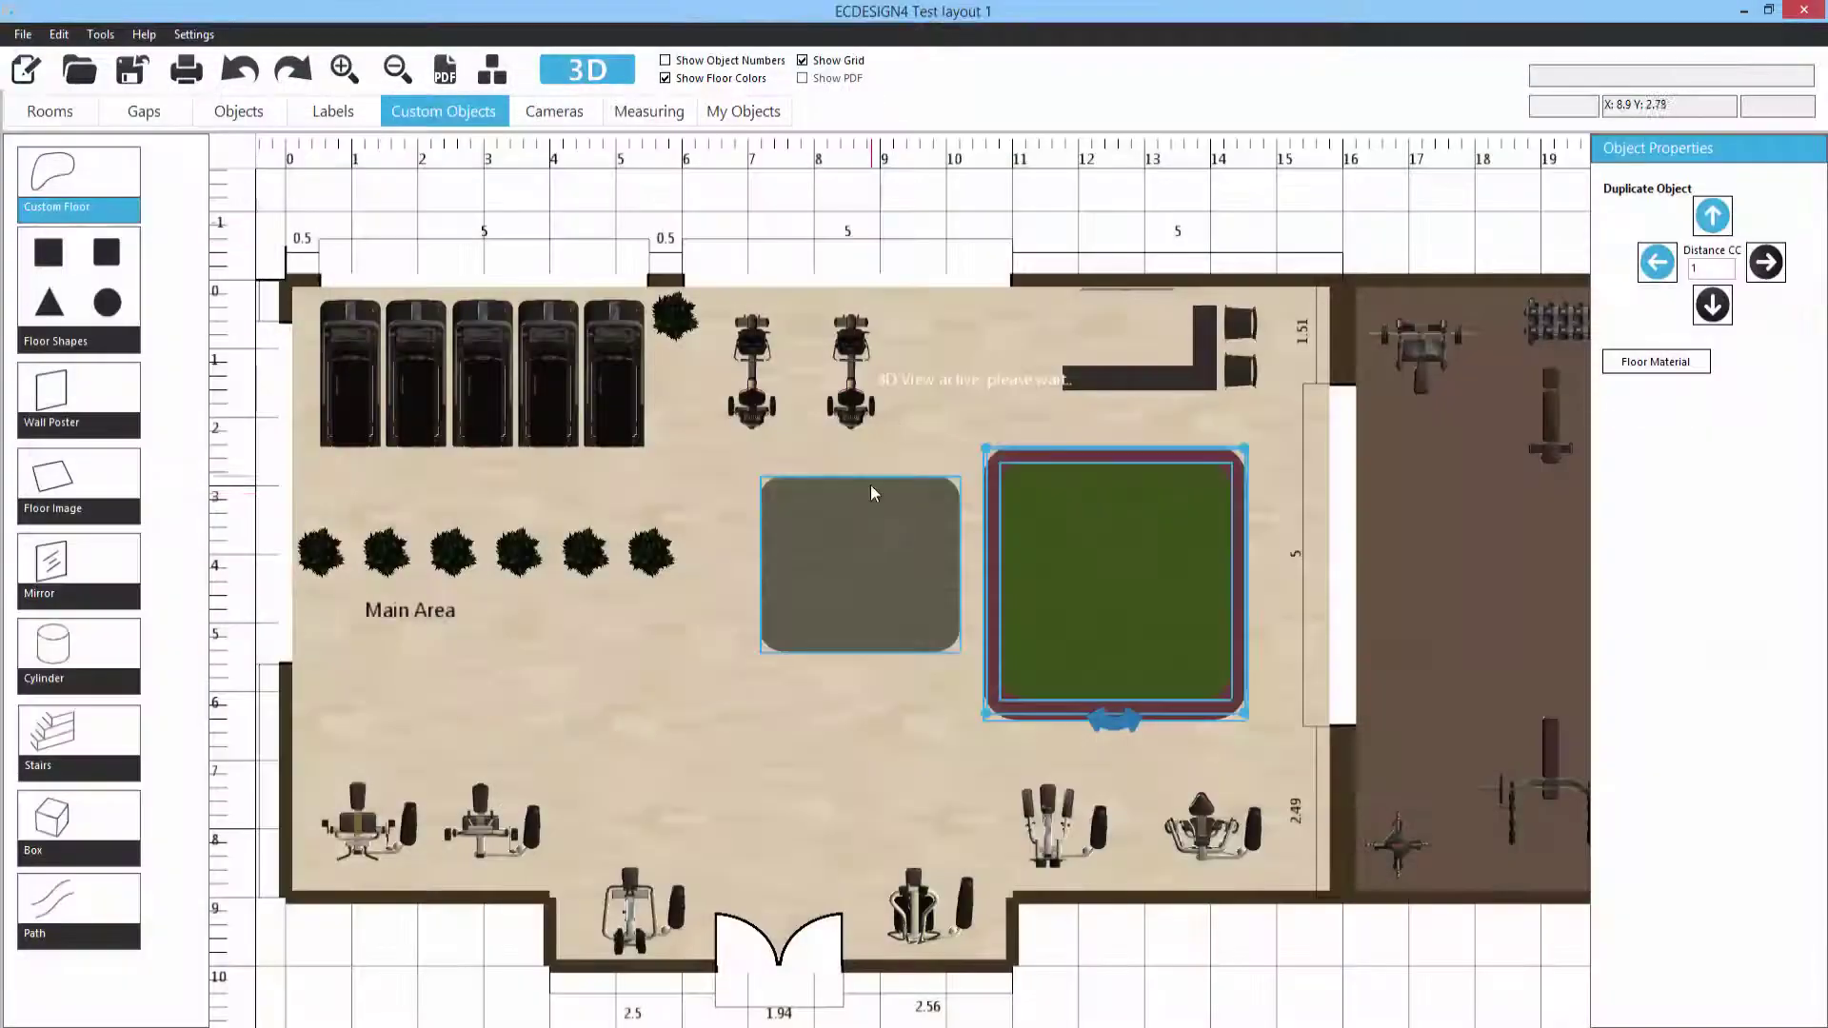
Step: Delete both the bordered carpet square and the grey carpet square
{"action": "left_click", "coordinate": [1062, 562]}
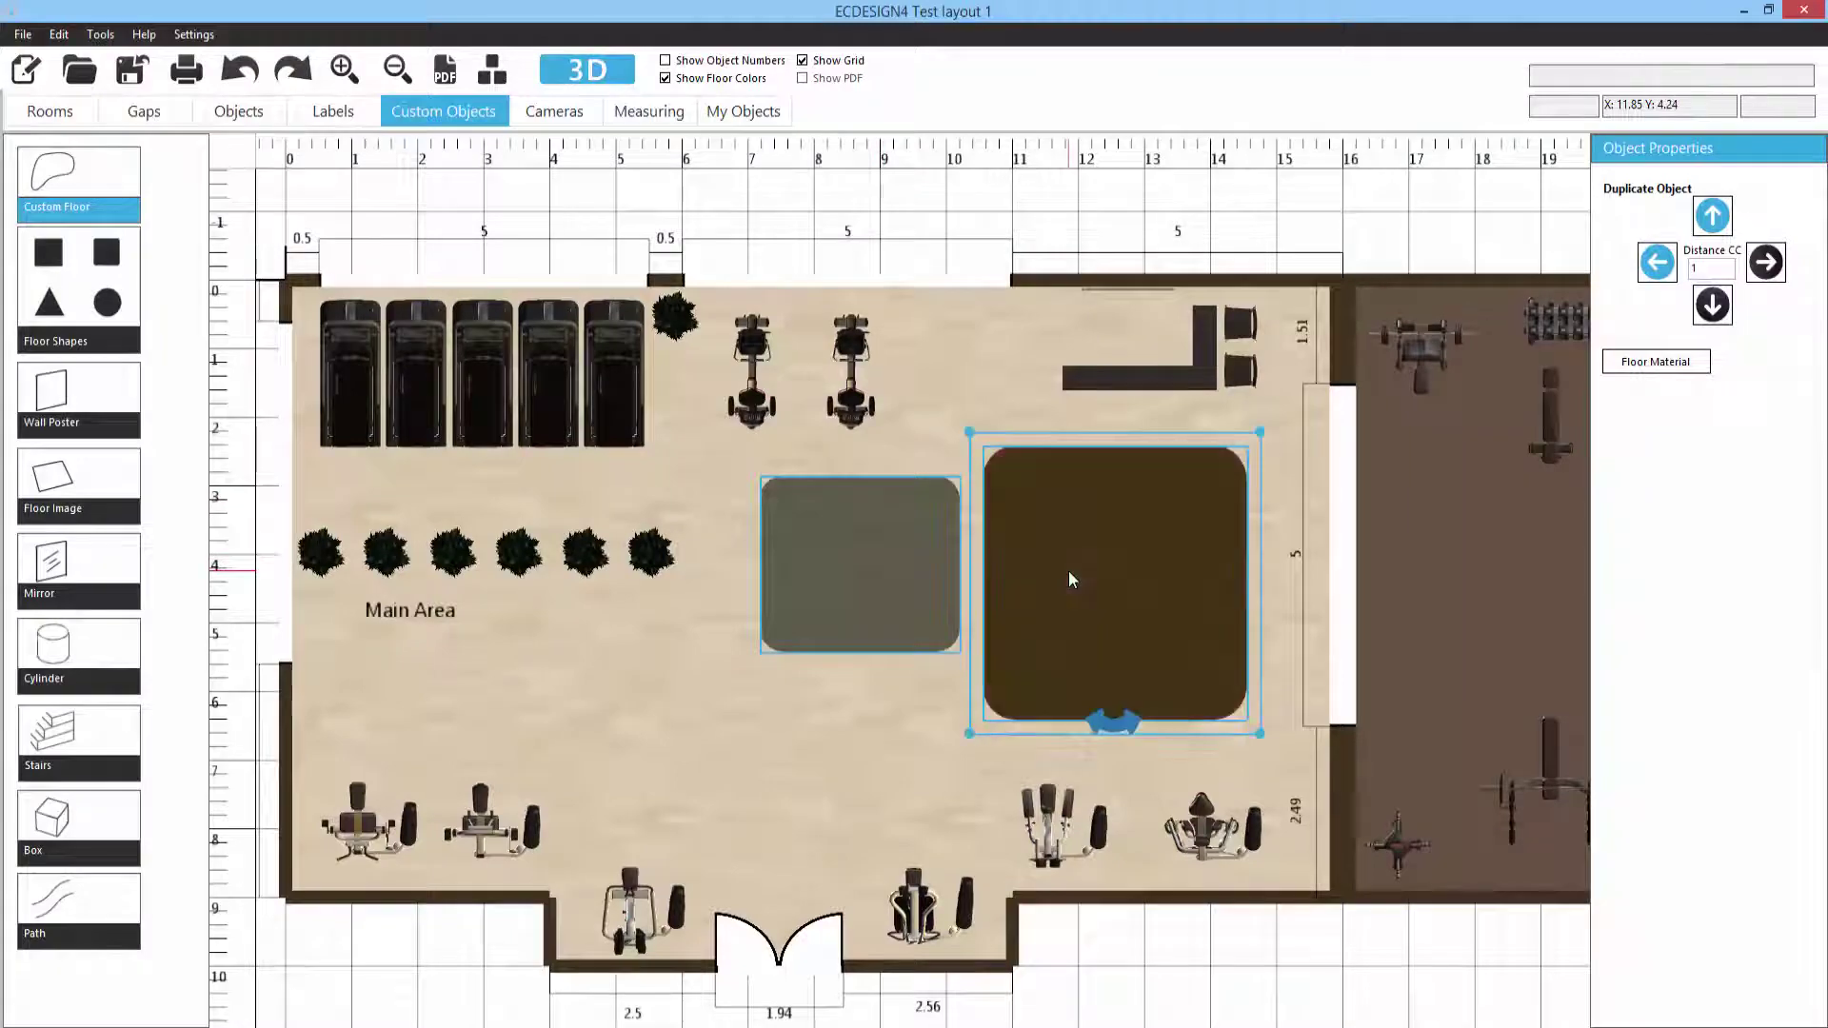
{"action": "key", "text": "Delete"}
{"action": "left_click", "coordinate": [886, 556]}
{"action": "key", "text": "Delete"}
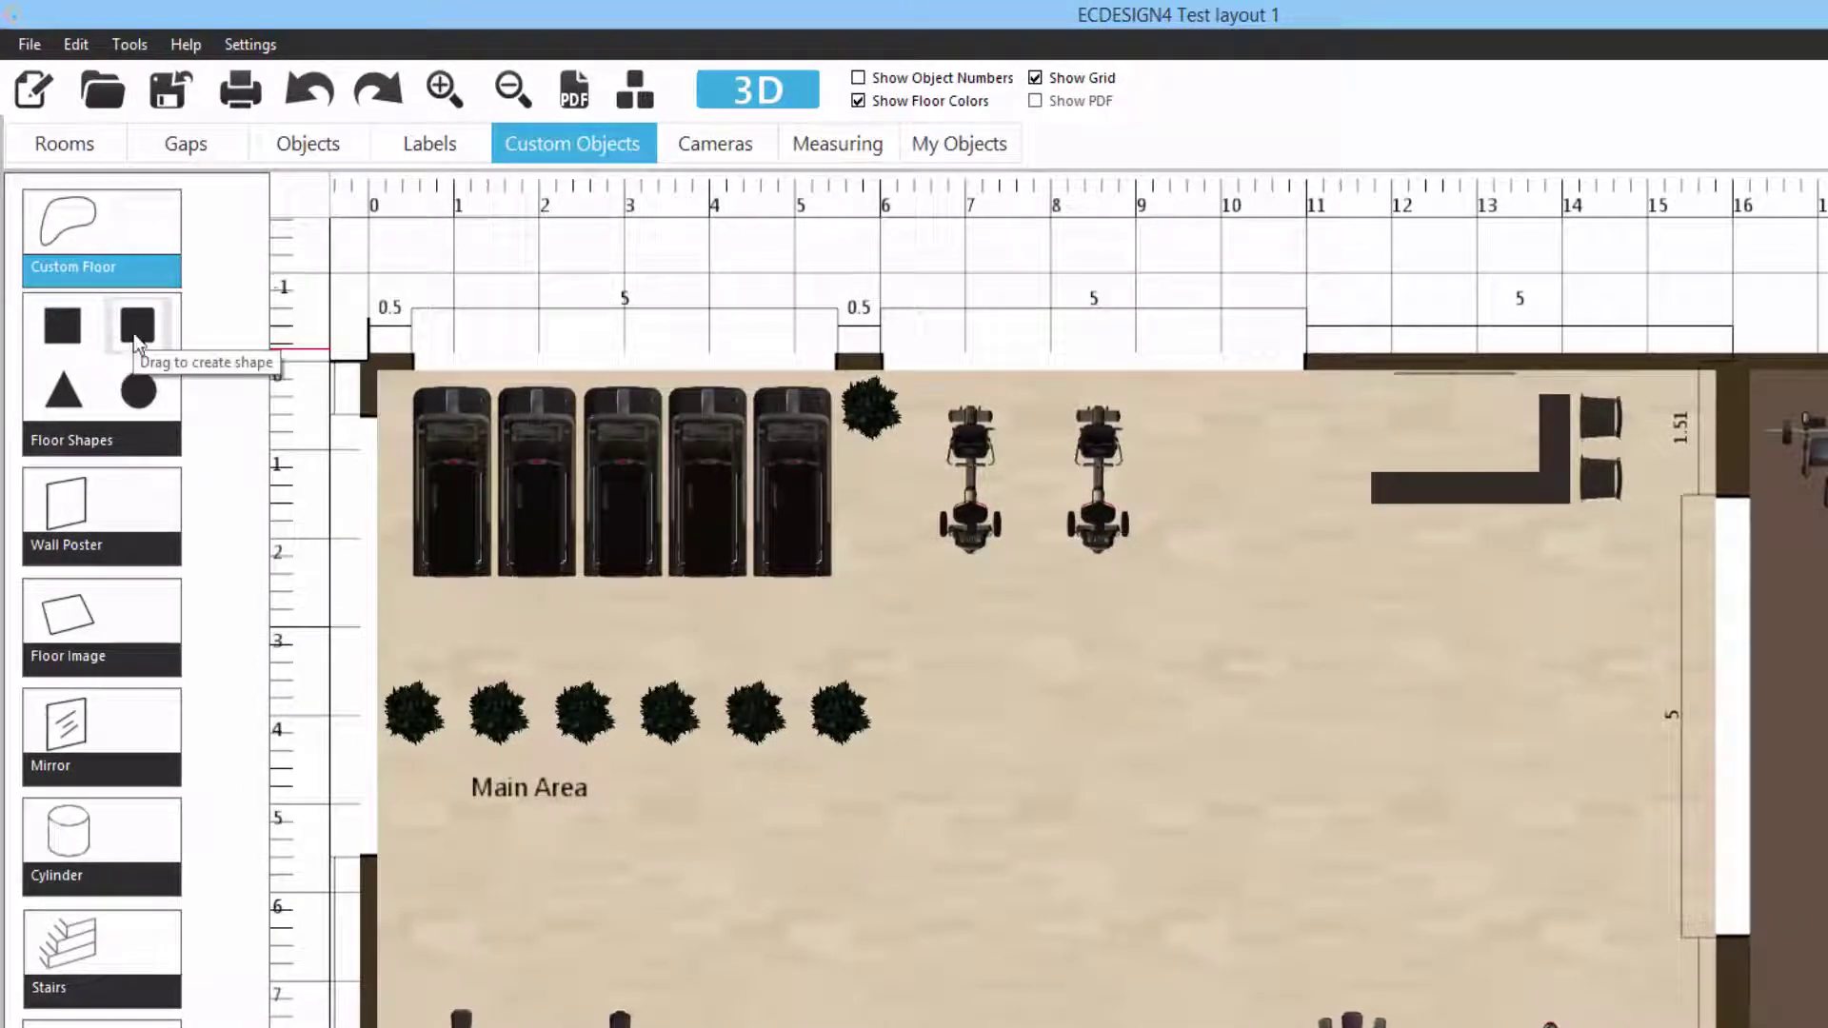
Step: Add a rounded rectangle and an overlapping circle, and combine them into one shape
{"action": "left_click_drag", "start_coordinate": [136, 339], "coordinate": [1038, 800]}
{"action": "left_click", "coordinate": [1150, 598]}
{"action": "left_click_drag", "start_coordinate": [1145, 592], "coordinate": [1166, 718]}
{"action": "left_click_drag", "start_coordinate": [1163, 818], "coordinate": [1111, 722]}
{"action": "left_click_drag", "start_coordinate": [138, 390], "coordinate": [1331, 893]}
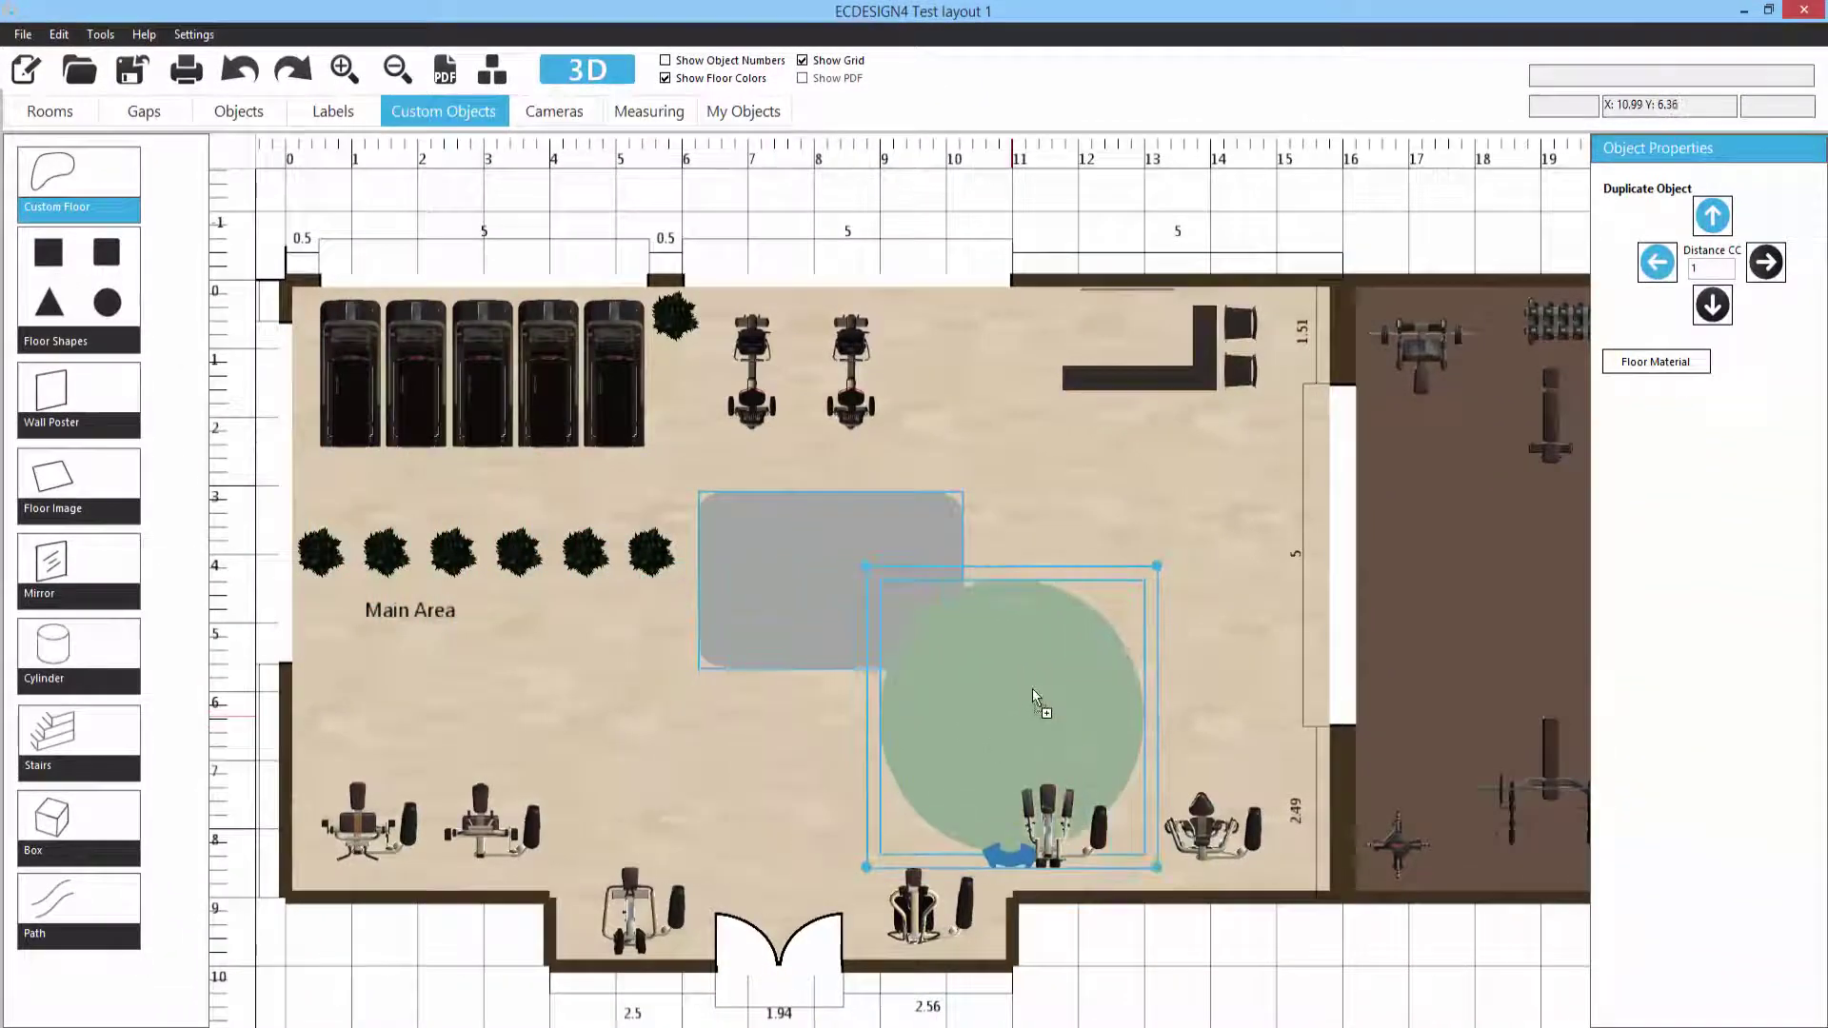
{"action": "left_click_drag", "start_coordinate": [1032, 690], "coordinate": [1029, 584]}
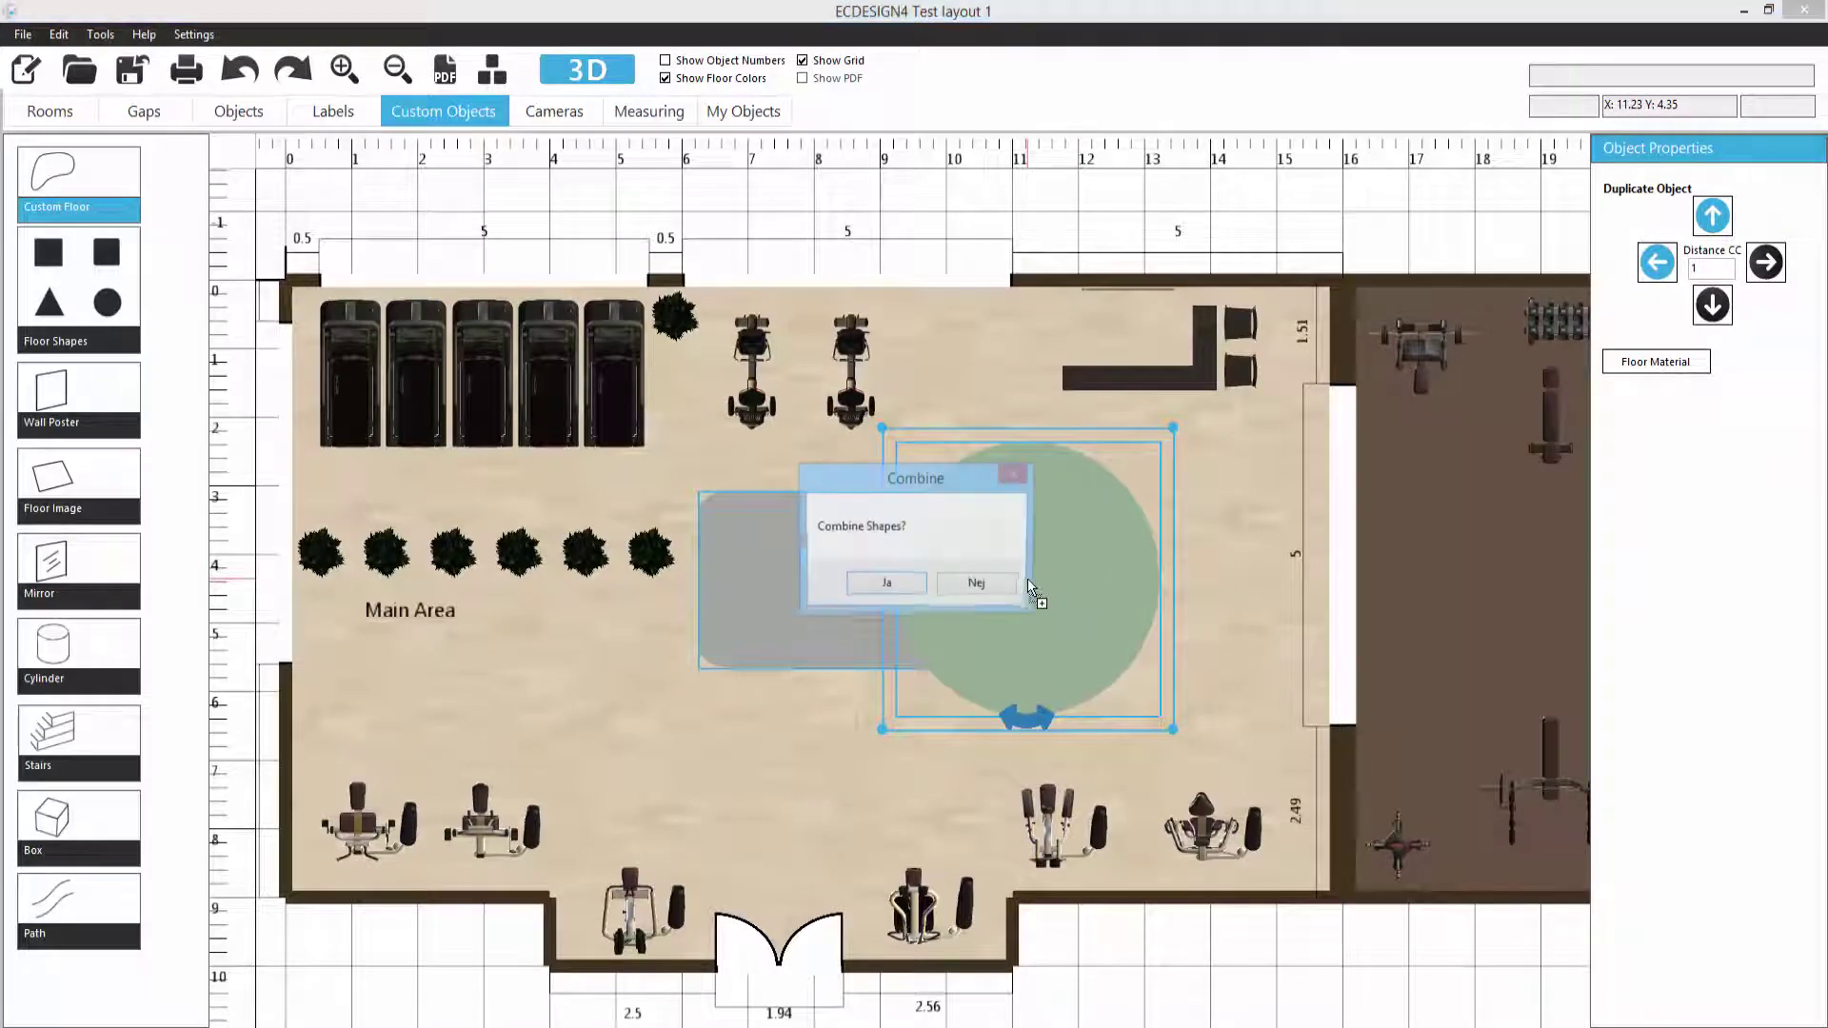
{"action": "left_click", "coordinate": [895, 586]}
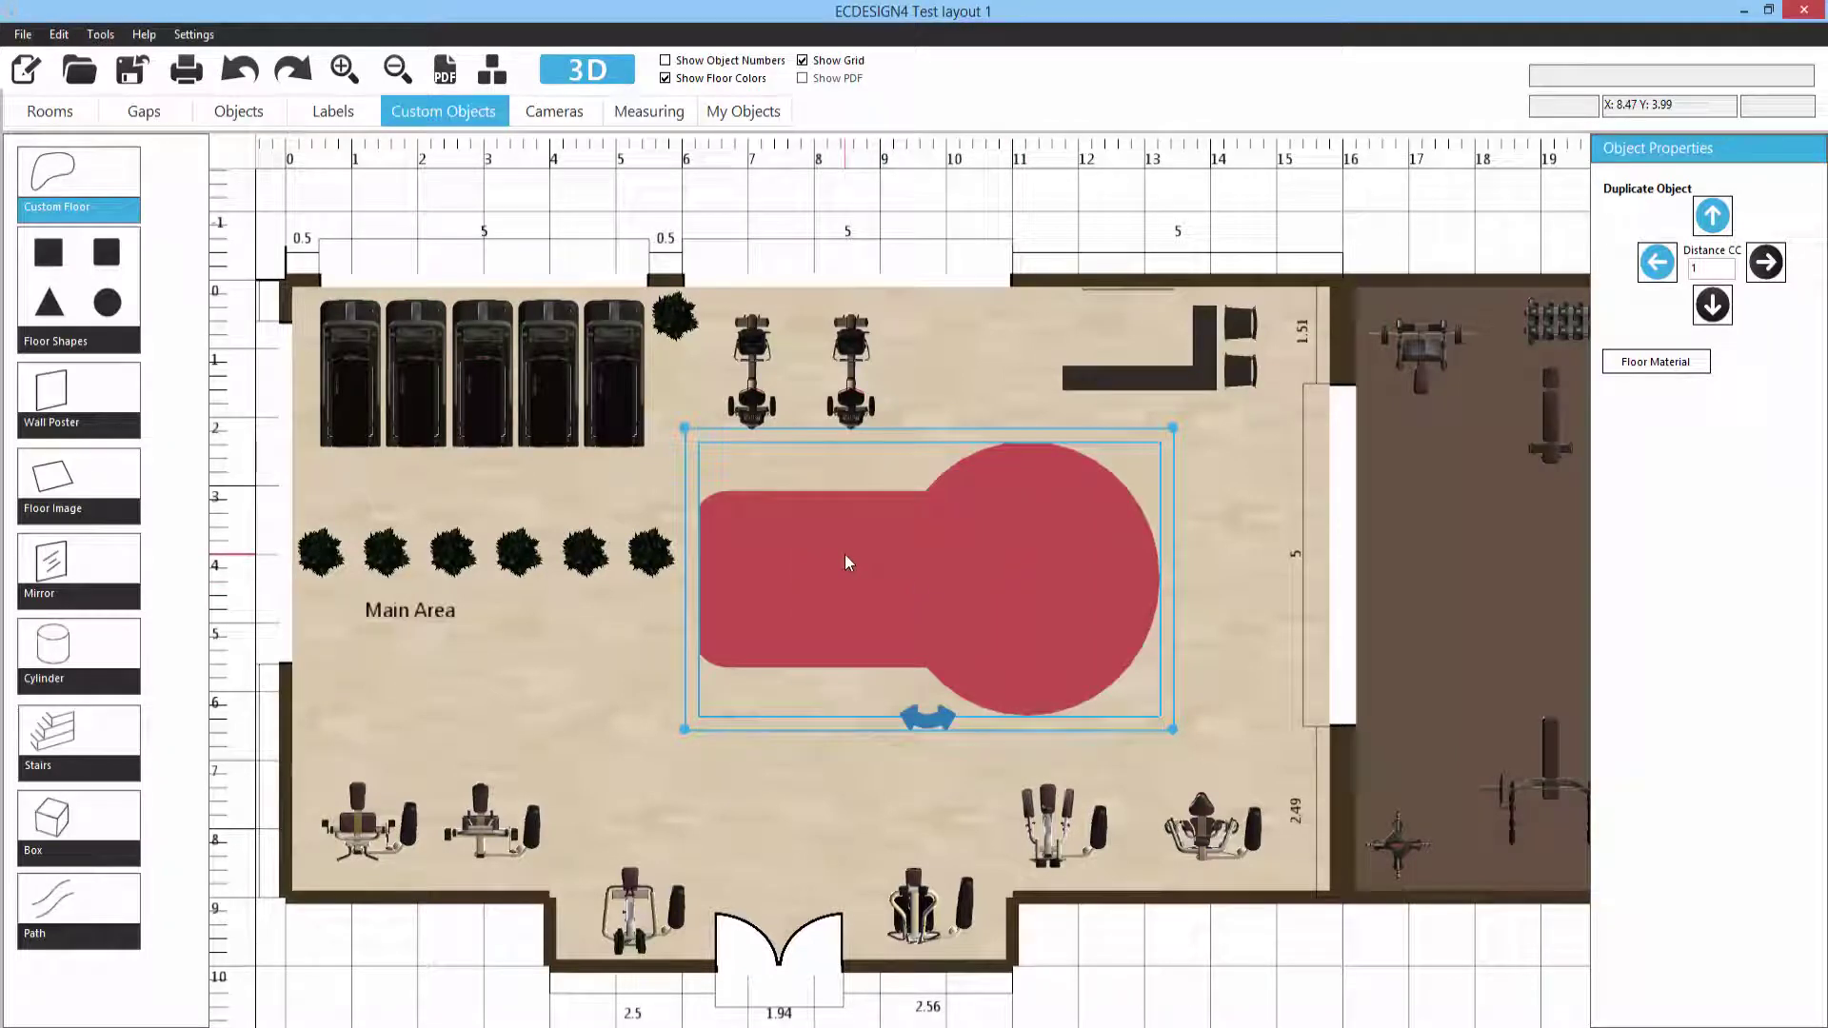
Step: Cover the merged keyhole shape with a dark carpet material
{"action": "left_click", "coordinate": [1657, 362]}
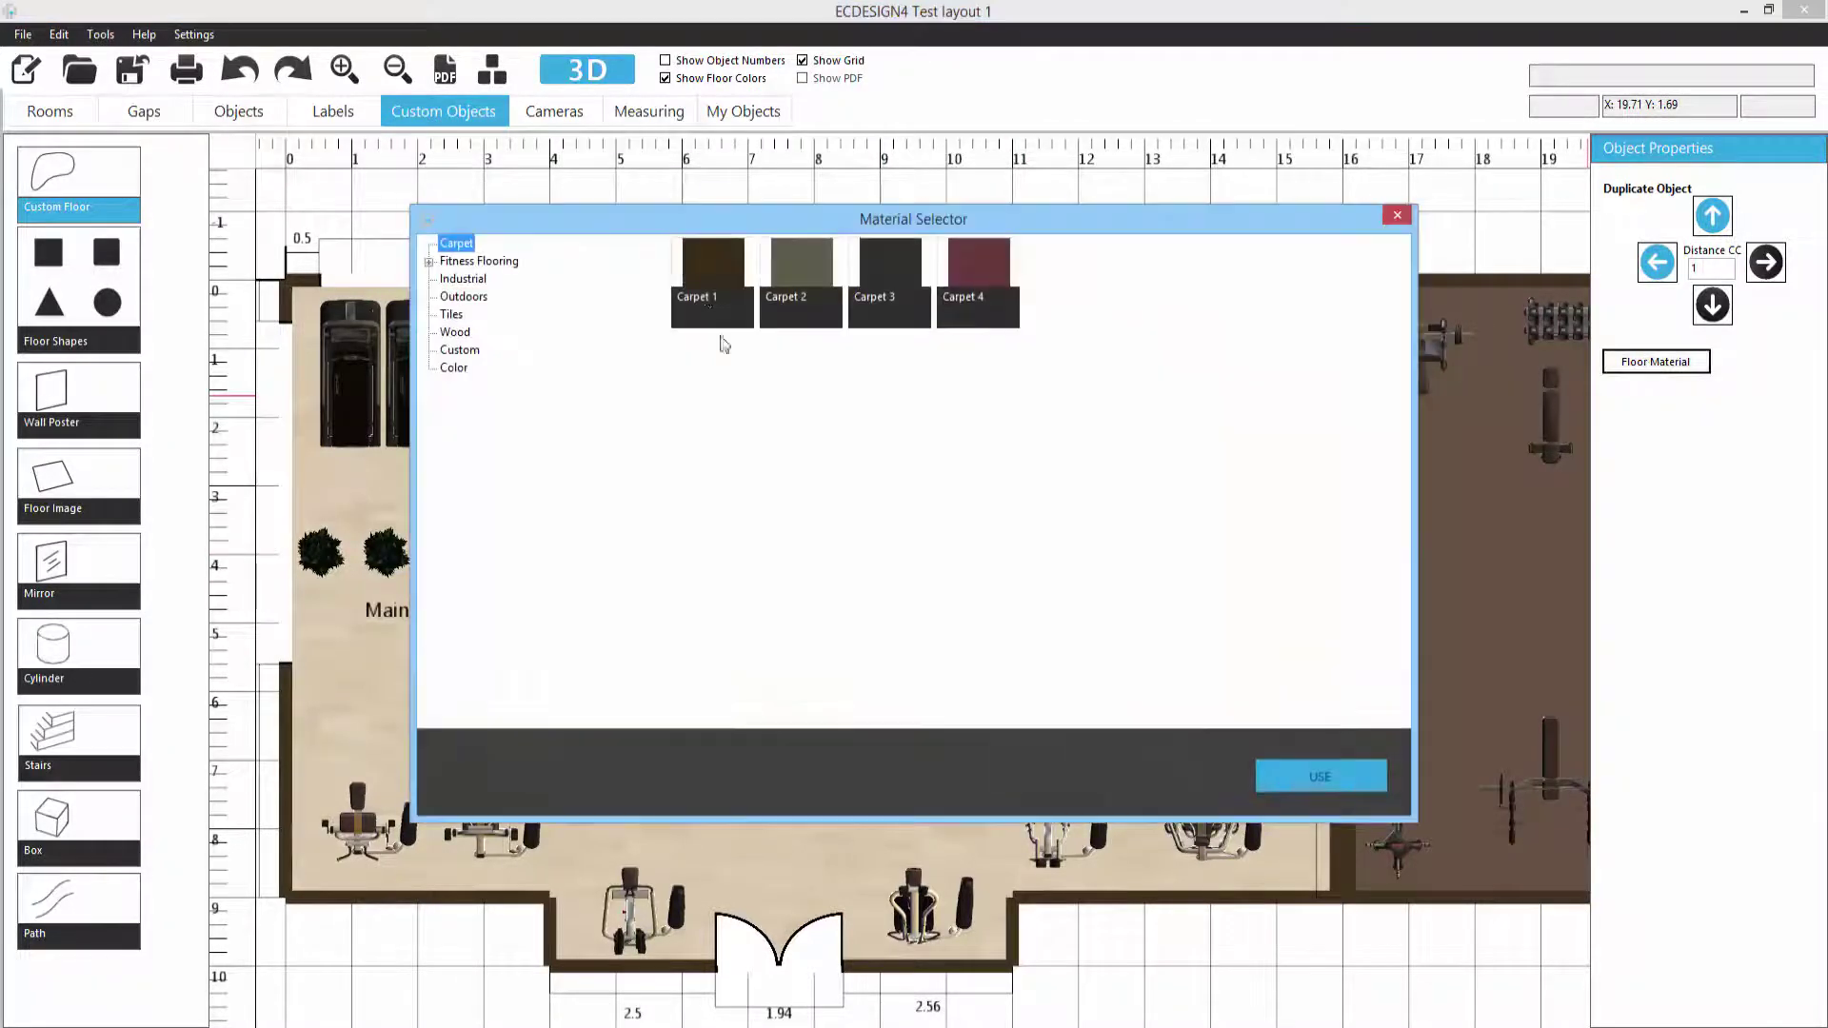
{"action": "left_click", "coordinate": [791, 287]}
{"action": "left_click", "coordinate": [1324, 778]}
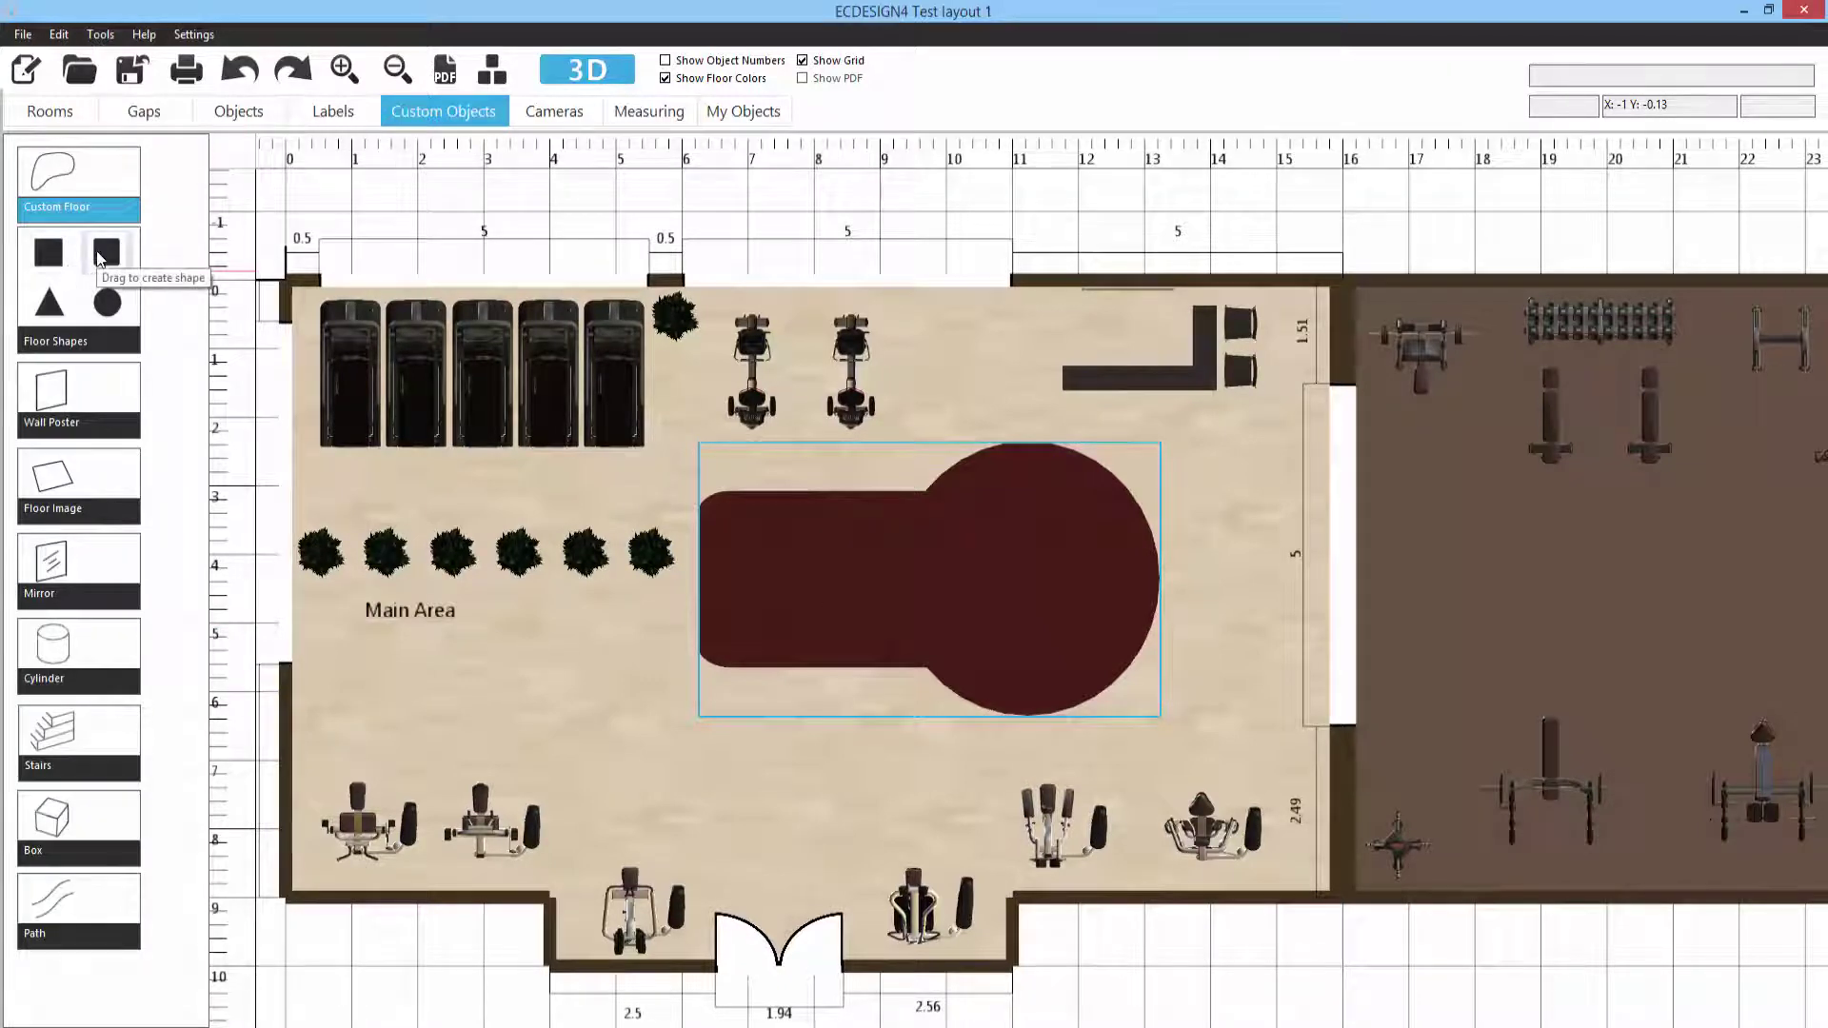
Step: Merge a lower-left circle into the carpet, apply Carpet 4, and check the dumbbell shape in 3D
{"action": "left_click_drag", "start_coordinate": [106, 303], "coordinate": [666, 716]}
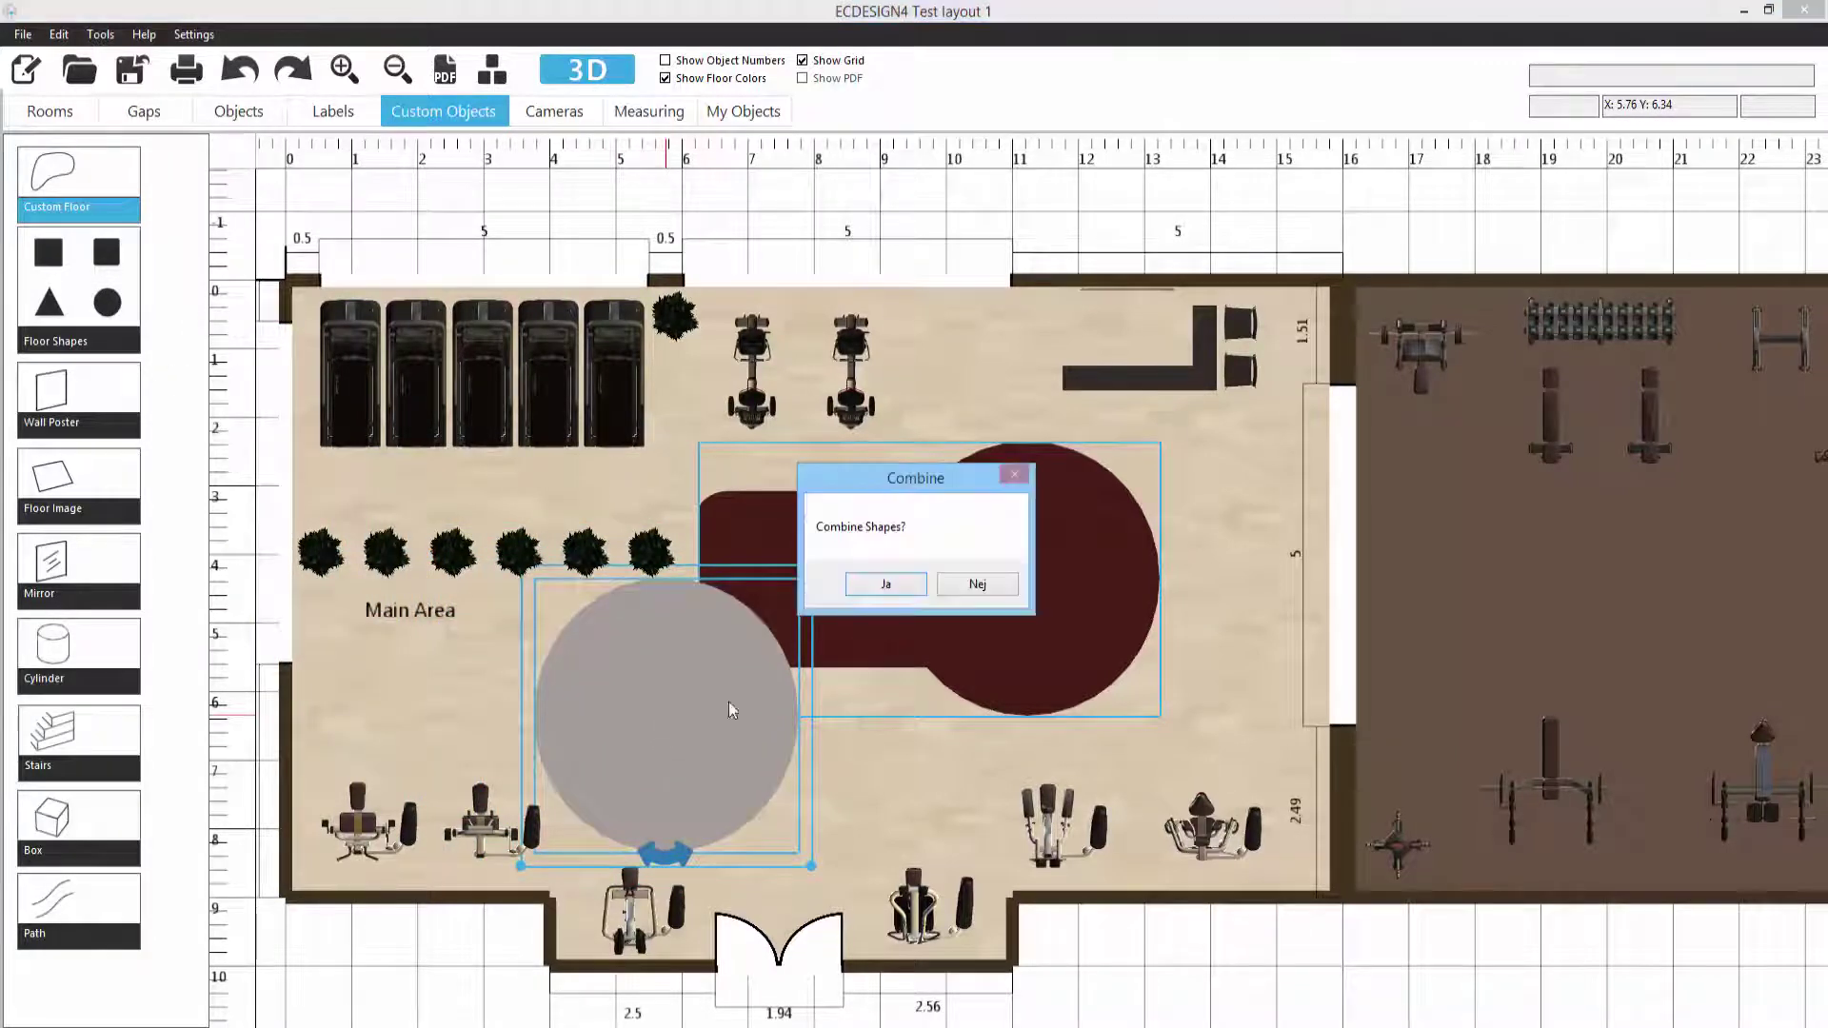
{"action": "left_click", "coordinate": [885, 584]}
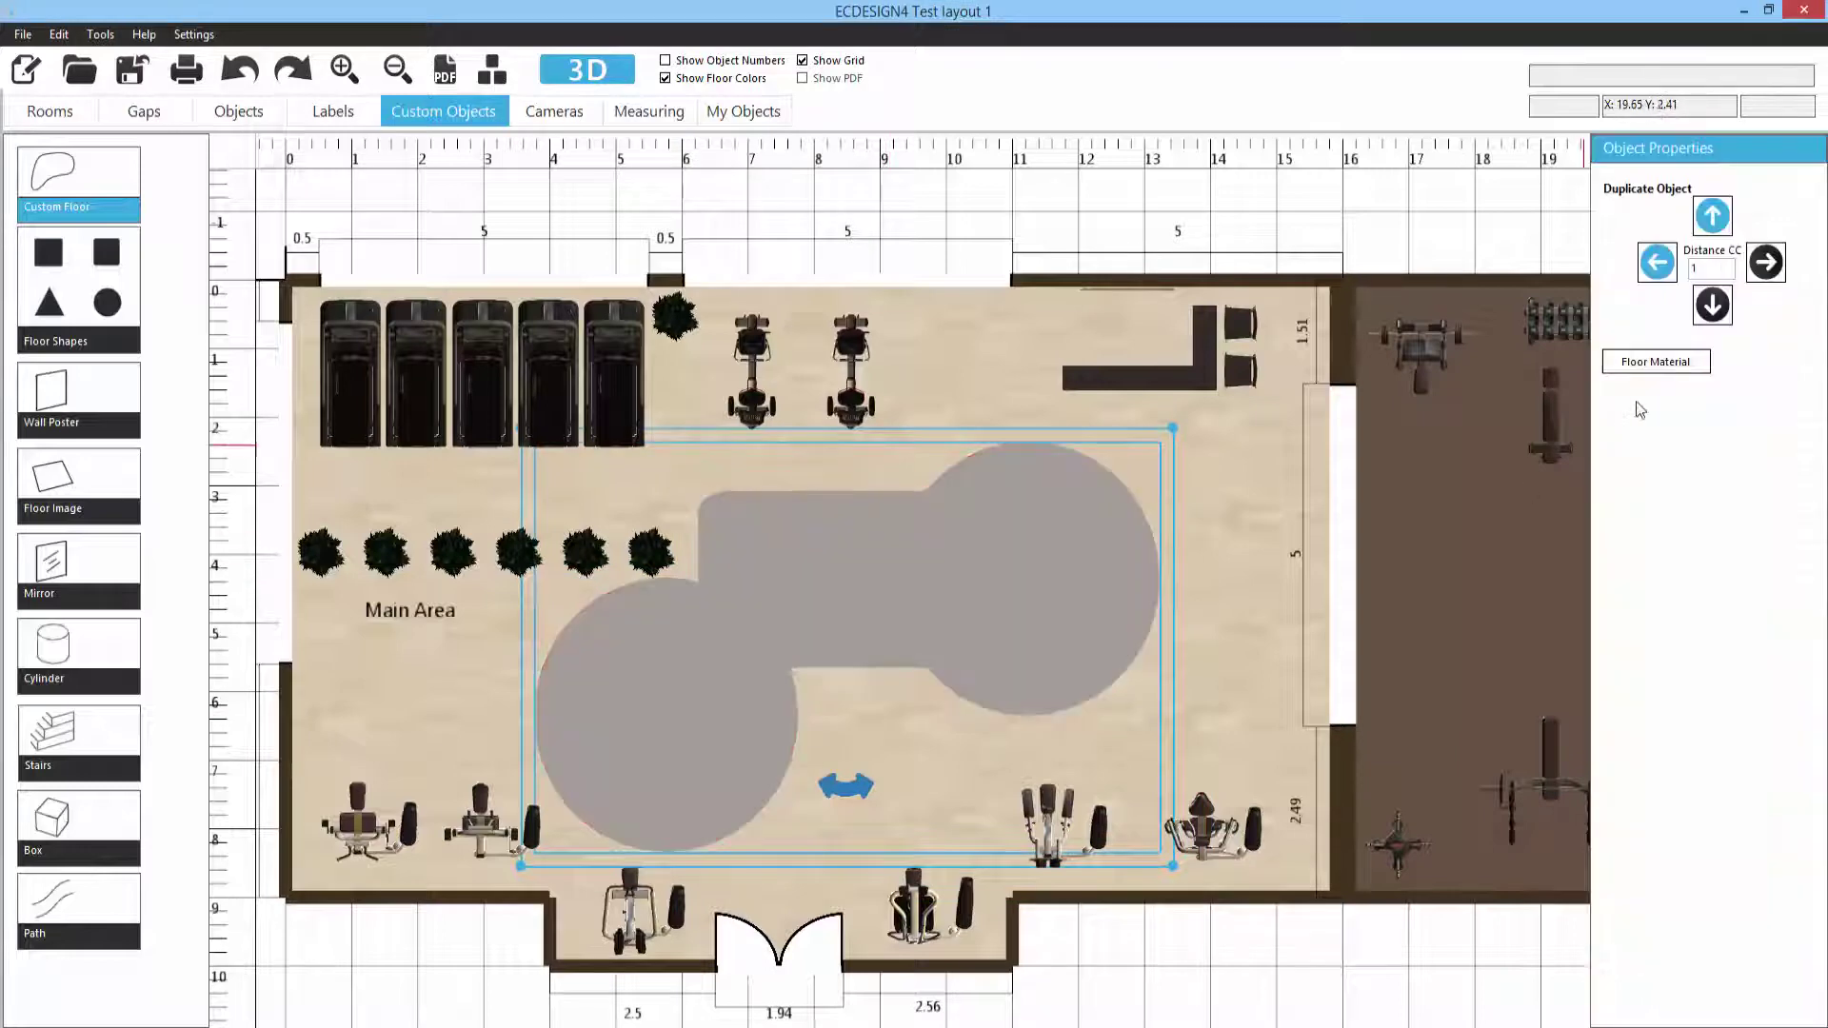
{"action": "left_click", "coordinate": [1657, 363]}
{"action": "left_click", "coordinate": [978, 281]}
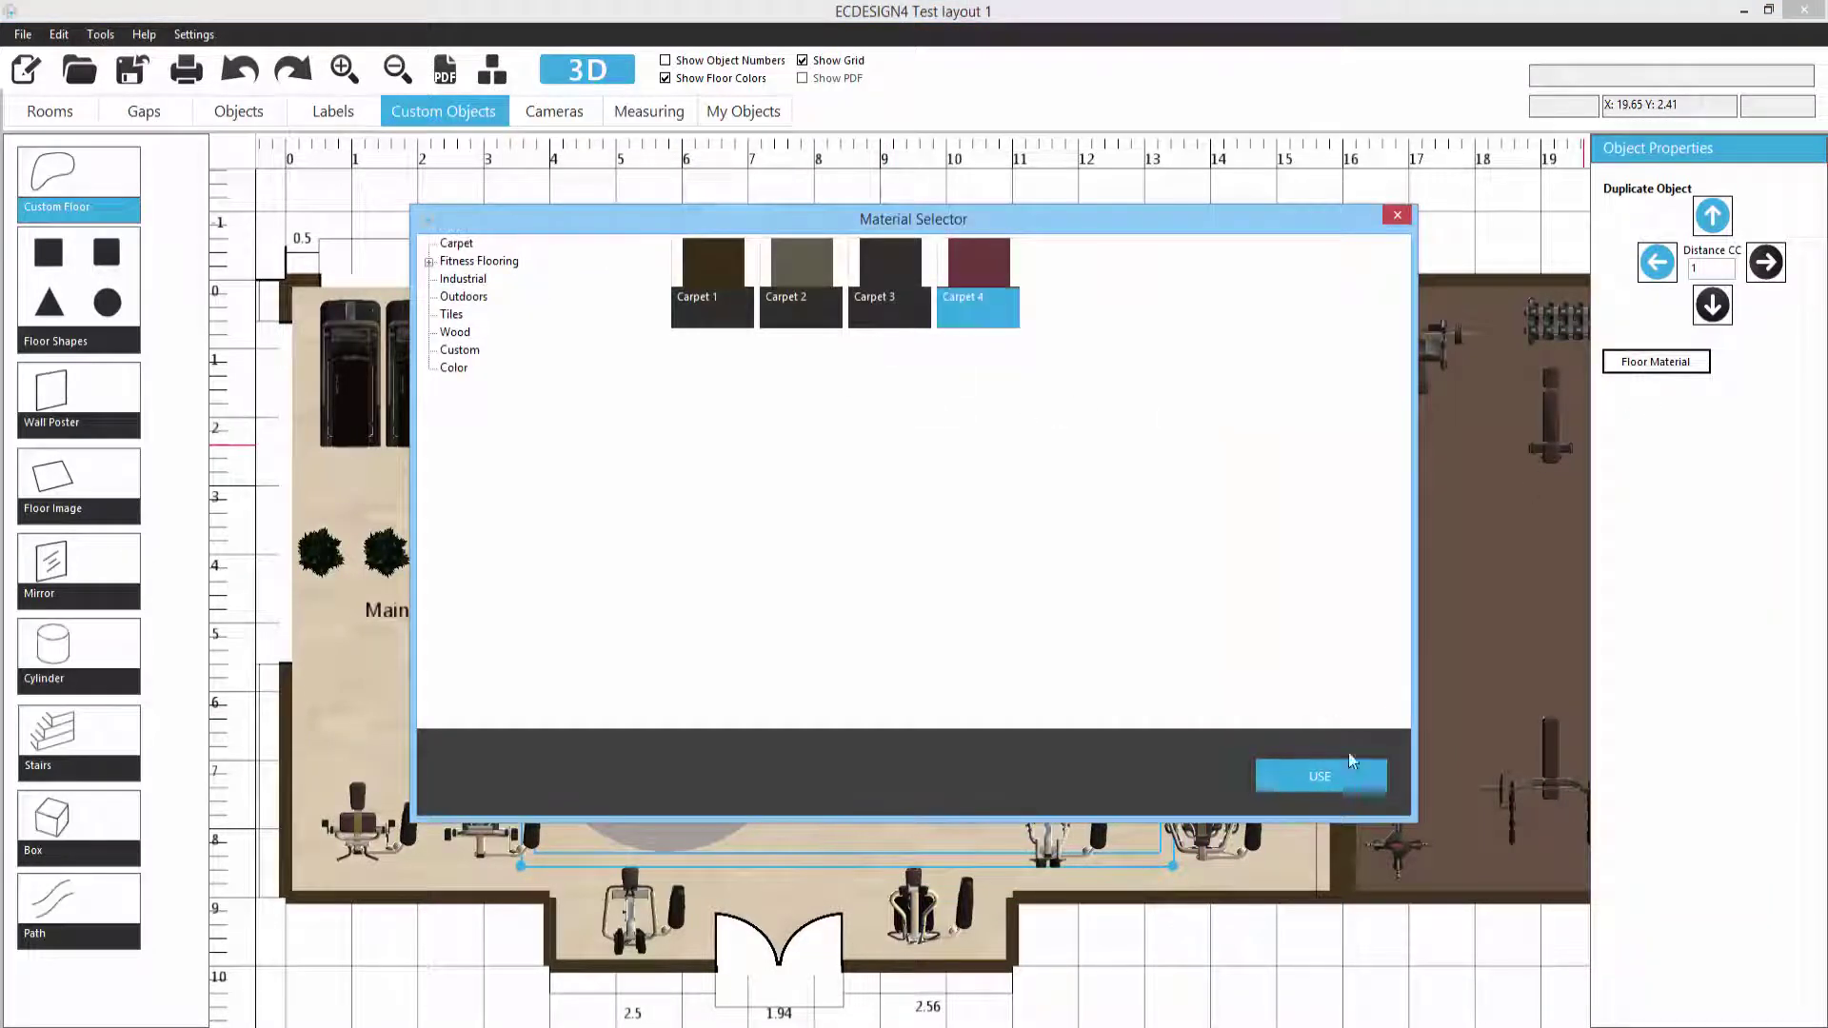
{"action": "left_click", "coordinate": [1352, 777]}
{"action": "left_click", "coordinate": [610, 70]}
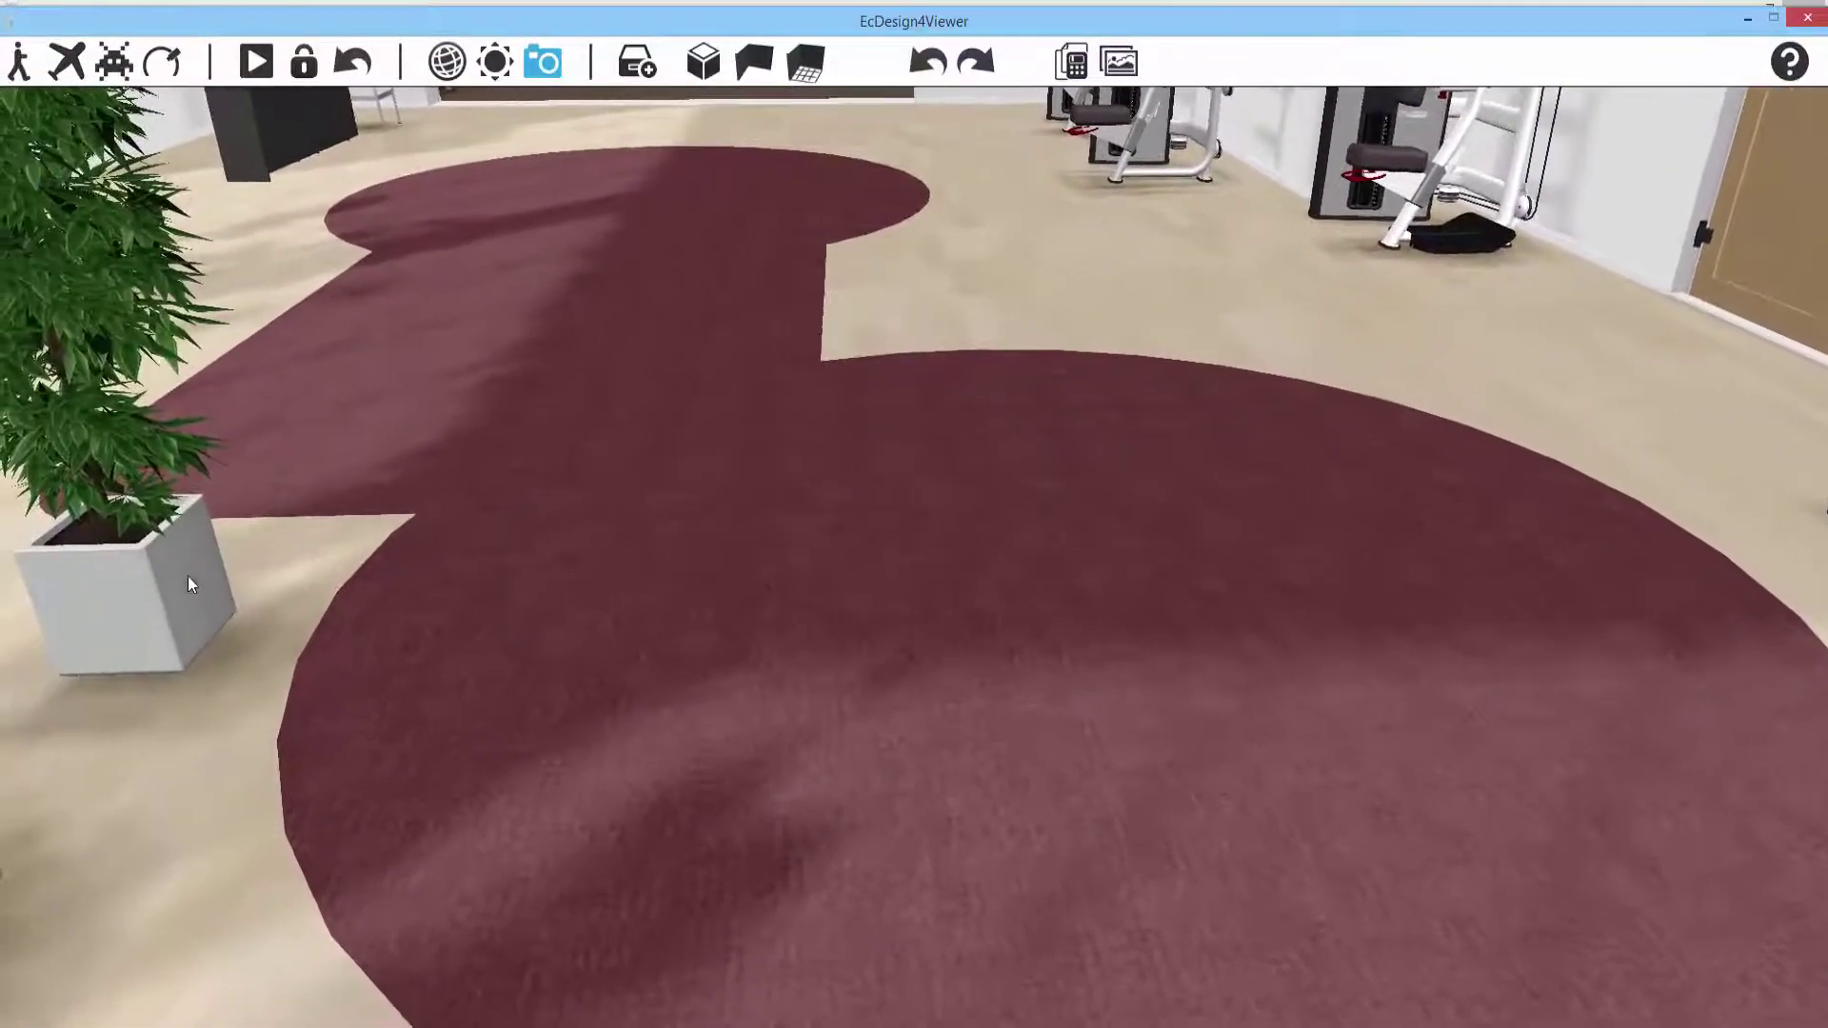
{"action": "left_click", "coordinate": [1809, 20]}
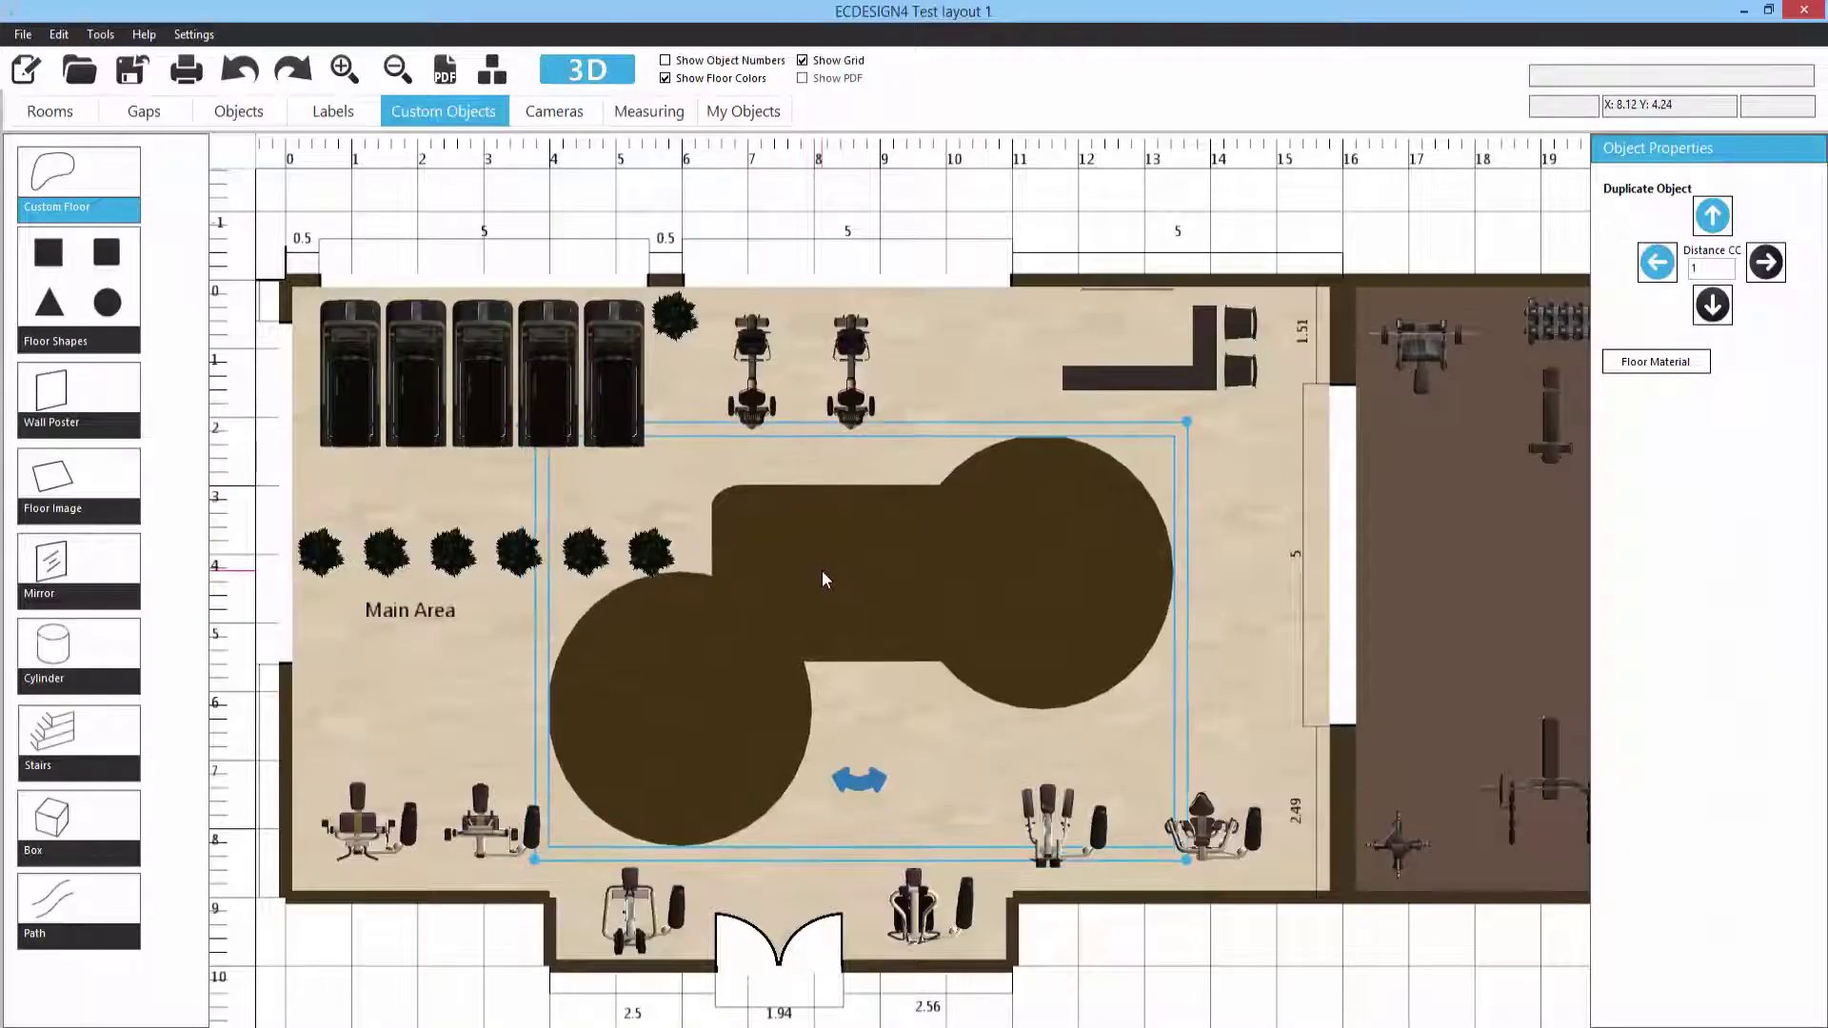
Step: Delete the combined carpet and place a wall poster in the room
{"action": "key", "text": "Delete"}
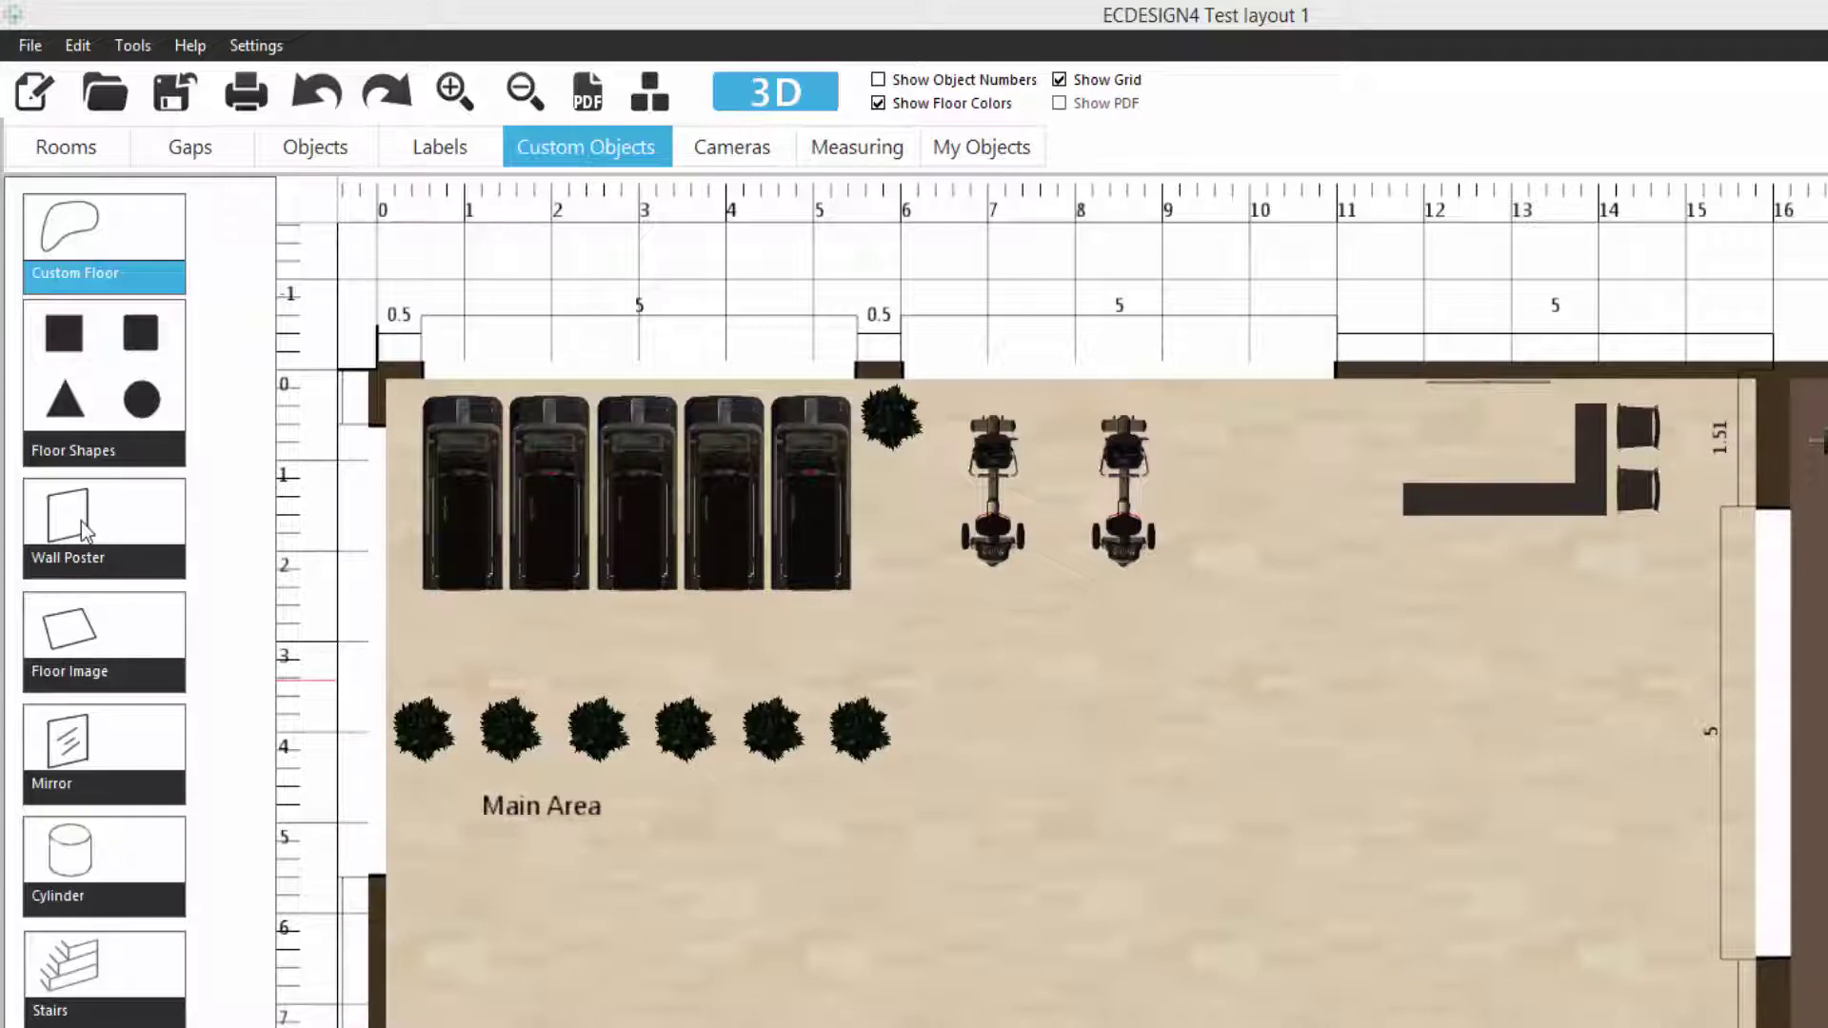
{"action": "left_click_drag", "start_coordinate": [85, 530], "coordinate": [1134, 765]}
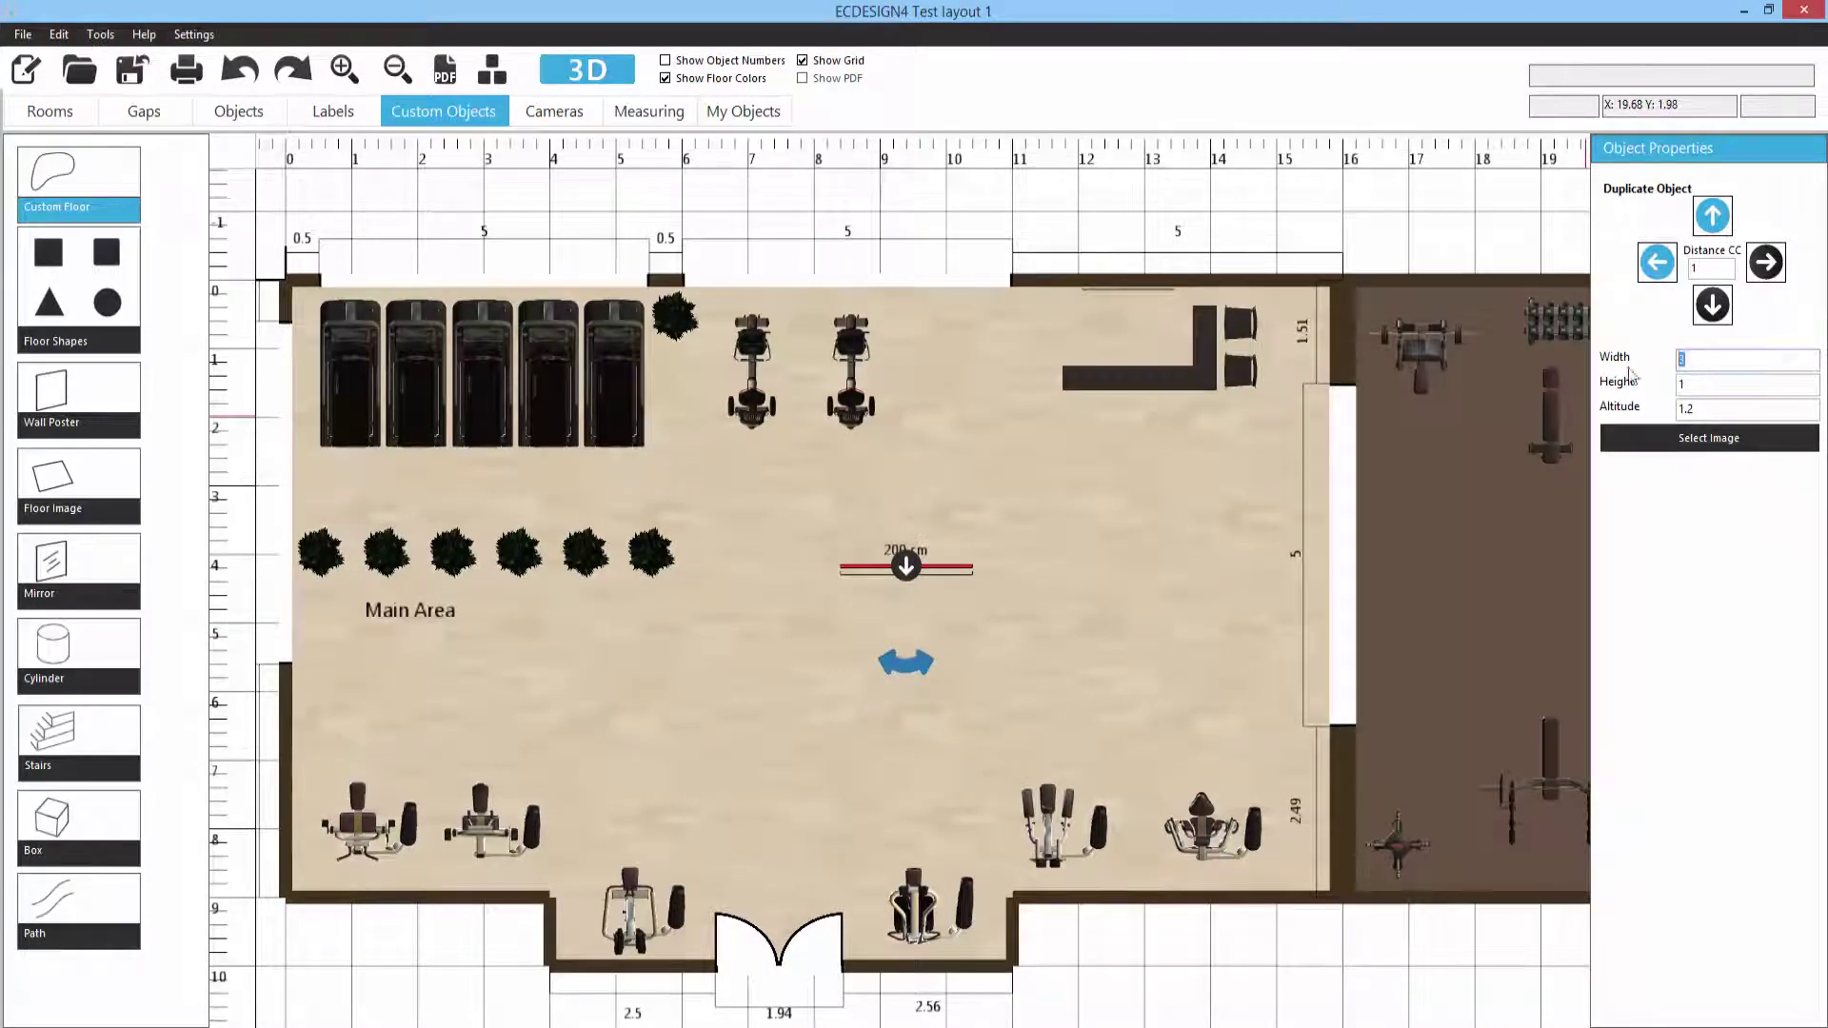
Step: Size the wall poster to width 3, height 2.5 and altitude 1
{"action": "type", "text": "5"}
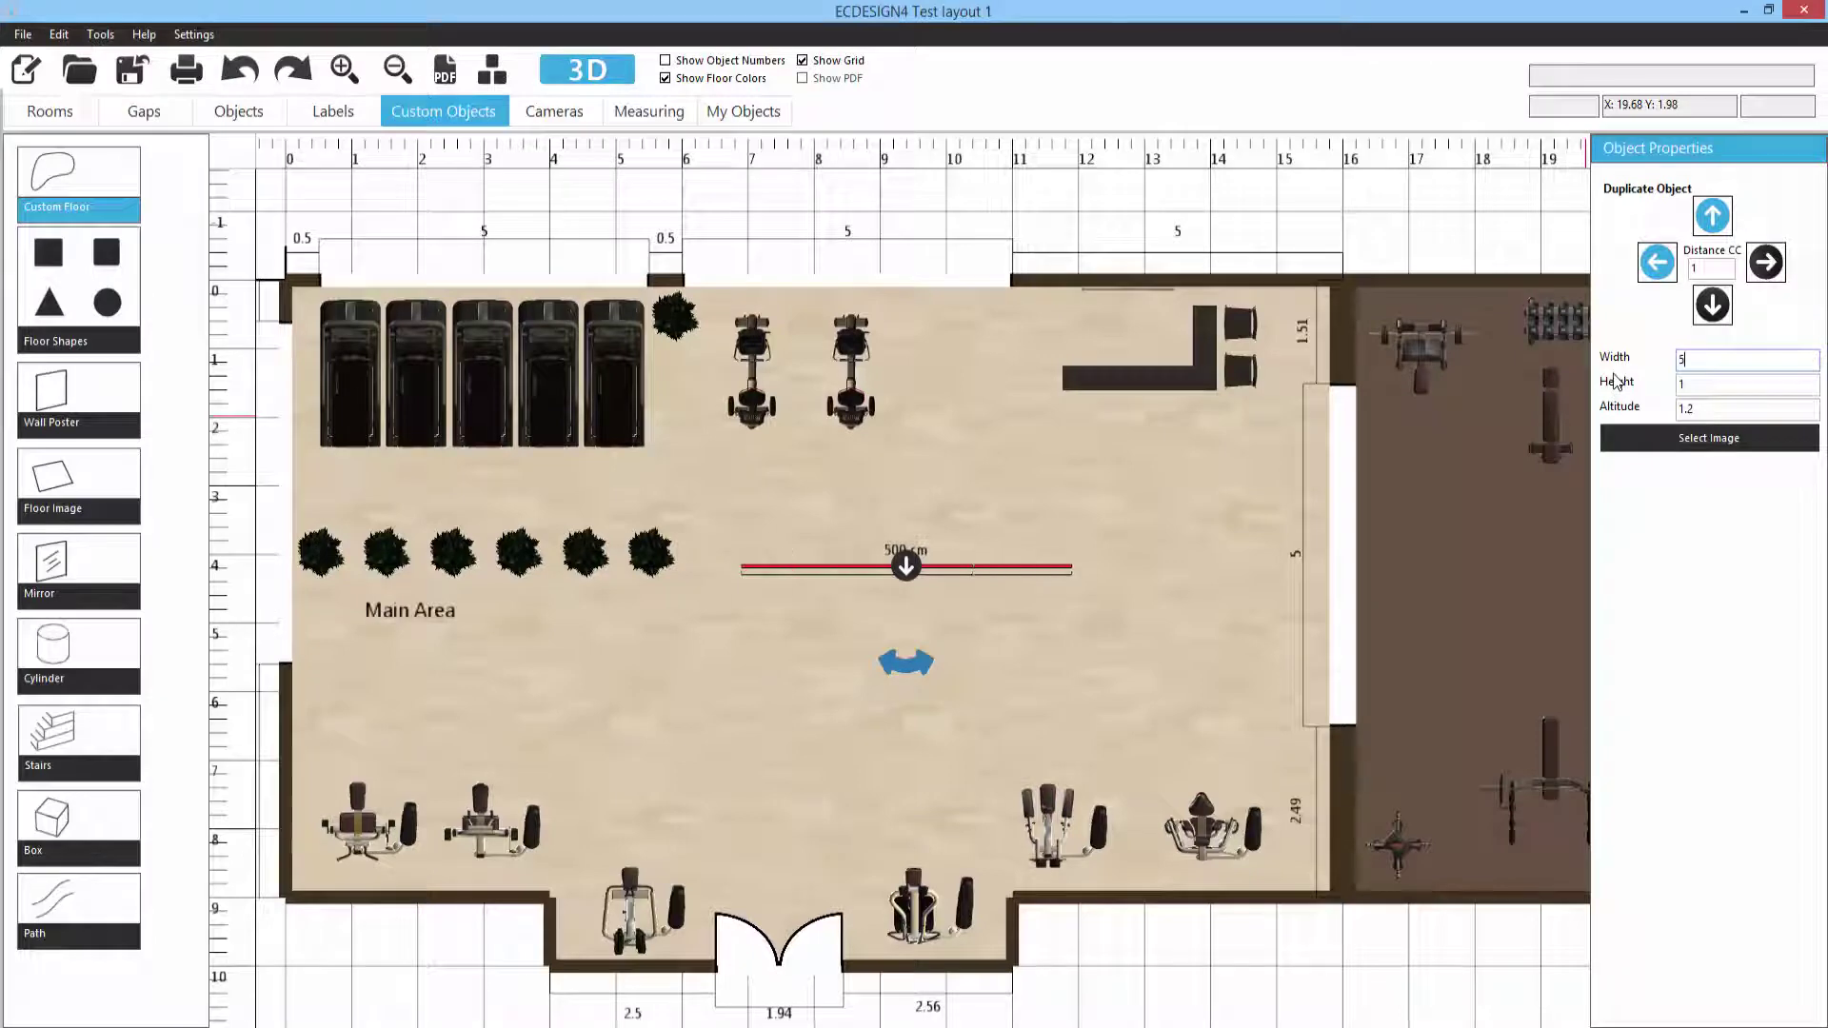
{"action": "double_click", "coordinate": [1729, 365]}
{"action": "type", "text": "3"}
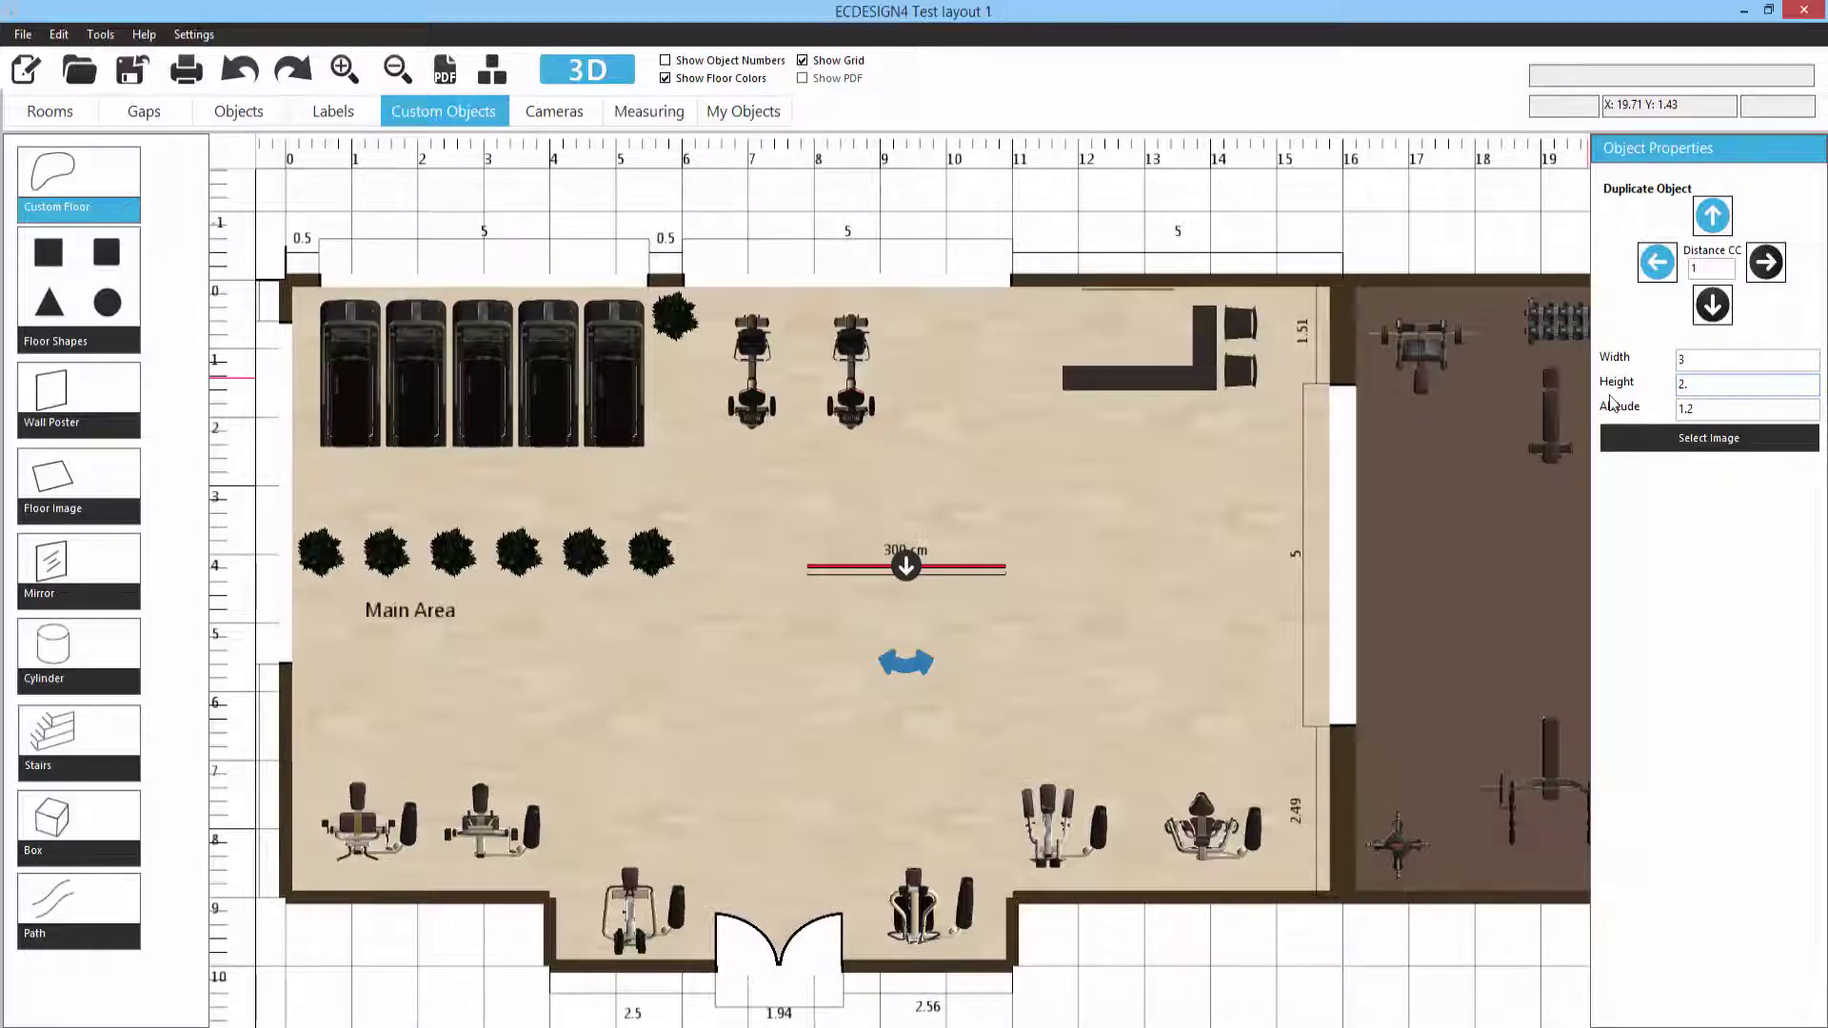
{"action": "key", "text": "Tab"}
{"action": "type", "text": "1"}
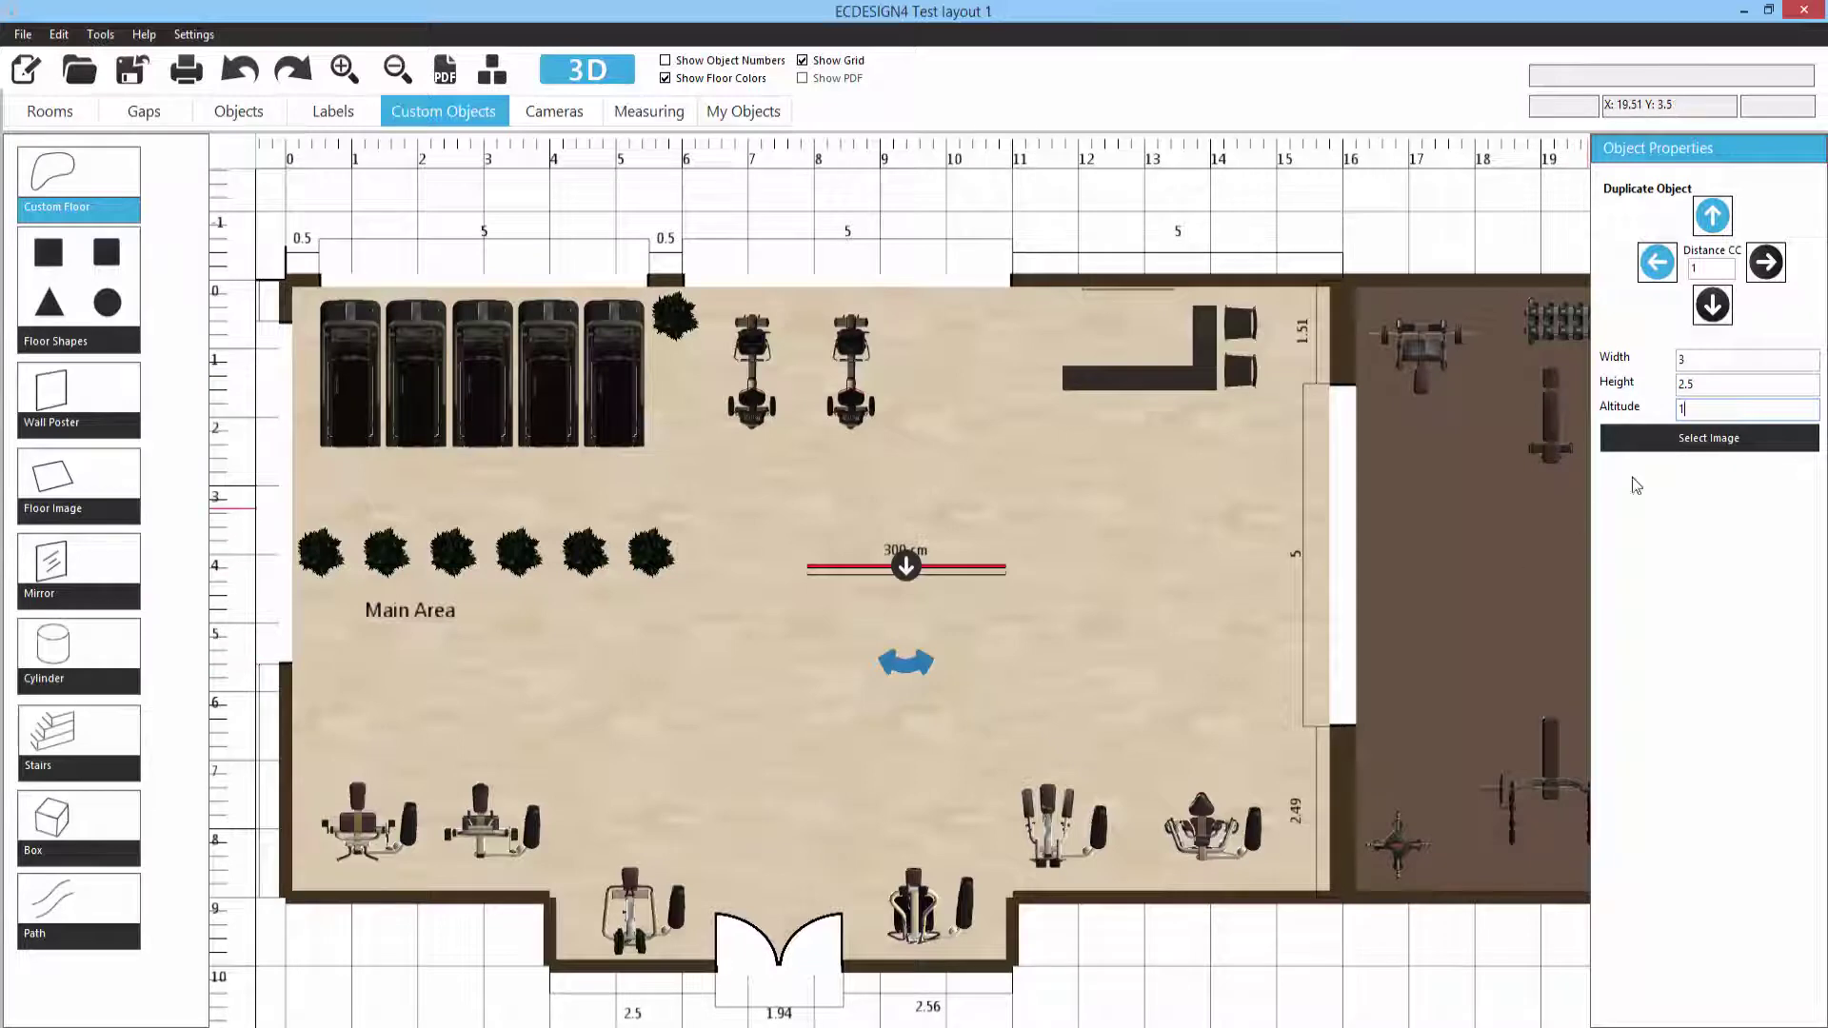
{"action": "left_click", "coordinate": [1699, 439]}
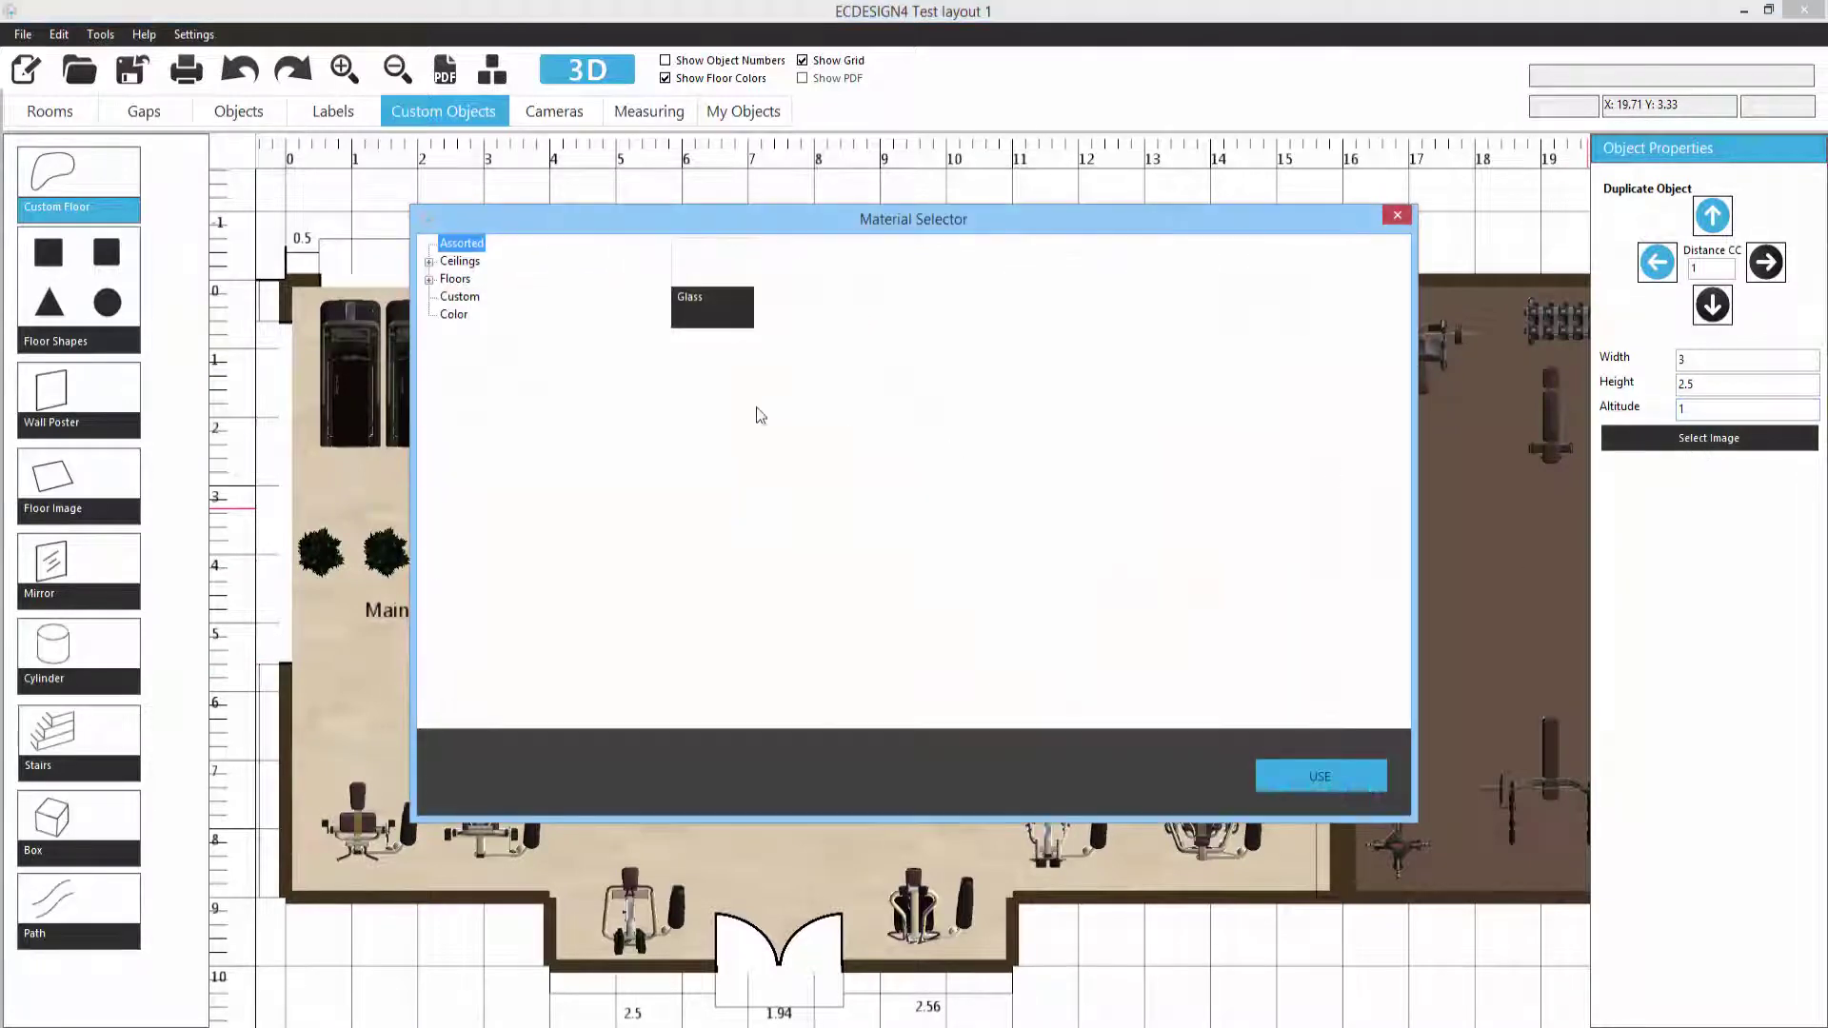
Step: Apply the custom landing-banner-bg.jpg image to the wall poster
{"action": "left_click", "coordinate": [461, 298]}
{"action": "left_click", "coordinate": [685, 381]}
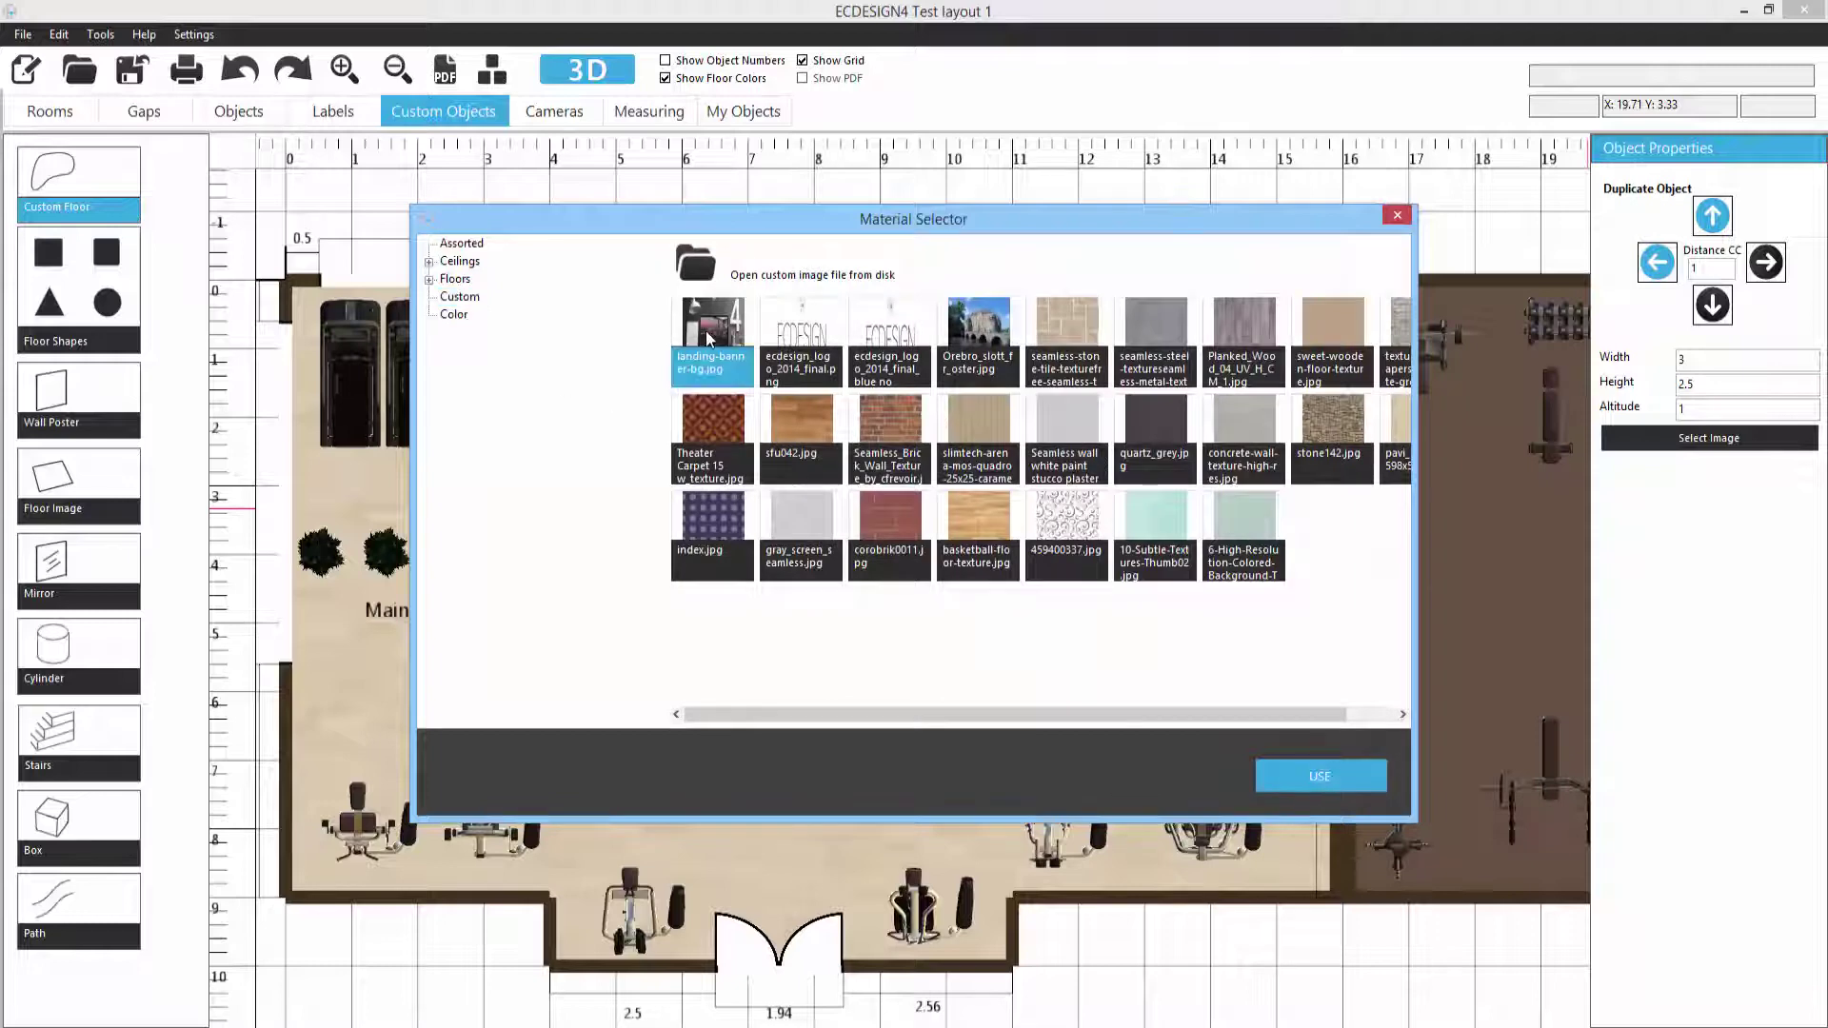
{"action": "left_click", "coordinate": [1287, 769]}
Step: Turn the poster 180°, move it onto the bottom wall, and place a floor image mid-room
{"action": "left_click_drag", "start_coordinate": [920, 667], "coordinate": [913, 412]}
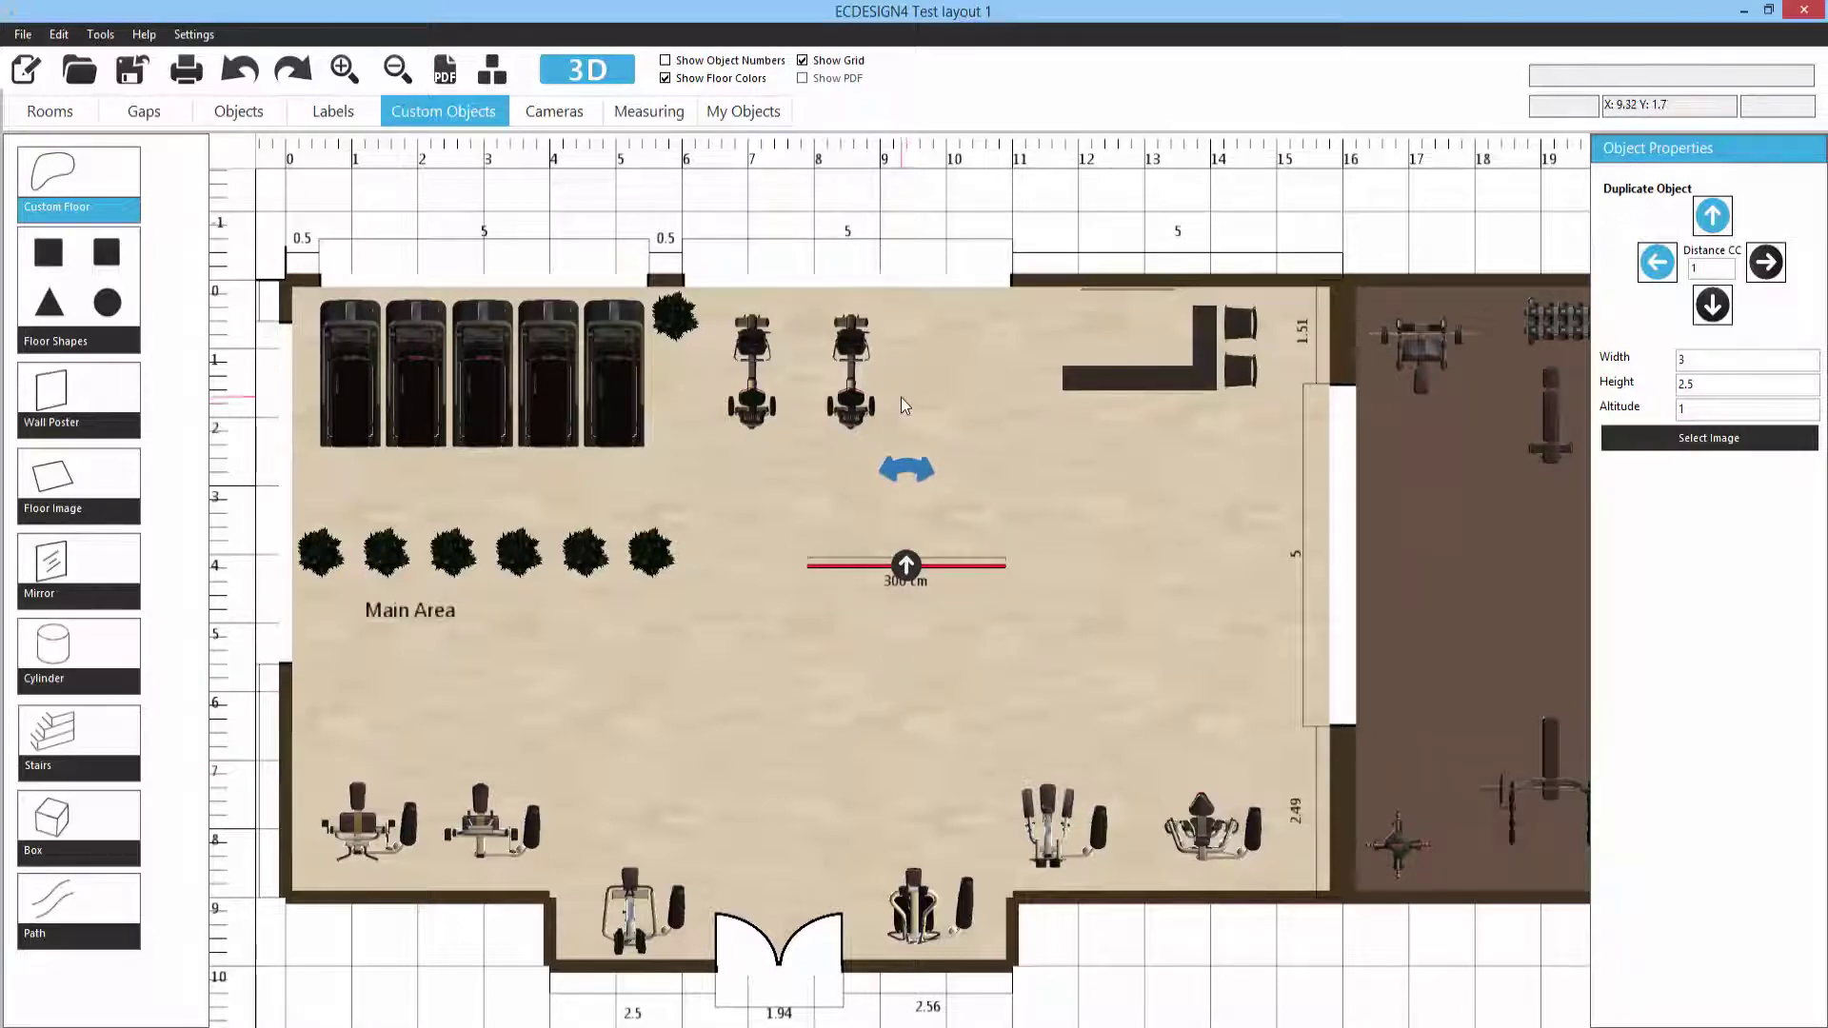
{"action": "left_click_drag", "start_coordinate": [906, 568], "coordinate": [1146, 891]}
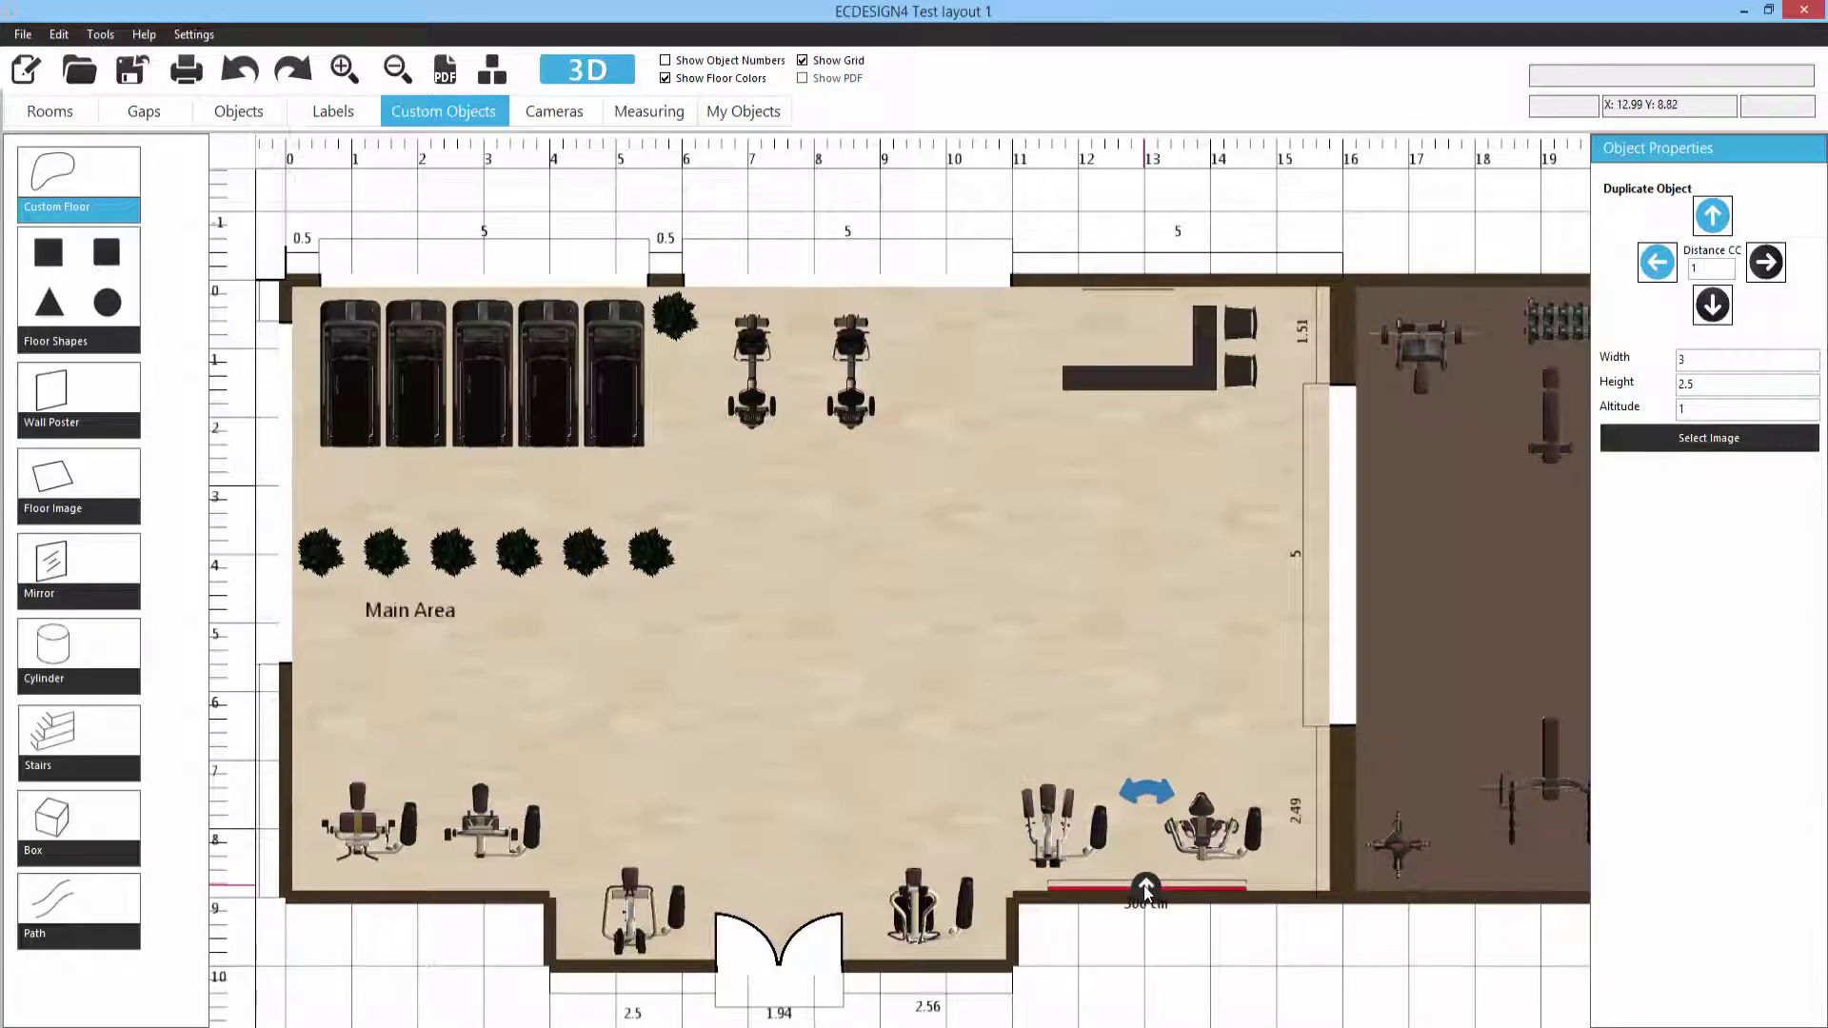
{"action": "left_click", "coordinate": [39, 401]}
{"action": "left_click_drag", "start_coordinate": [44, 476], "coordinate": [872, 597]}
{"action": "left_click_drag", "start_coordinate": [1717, 366], "coordinate": [1676, 361]}
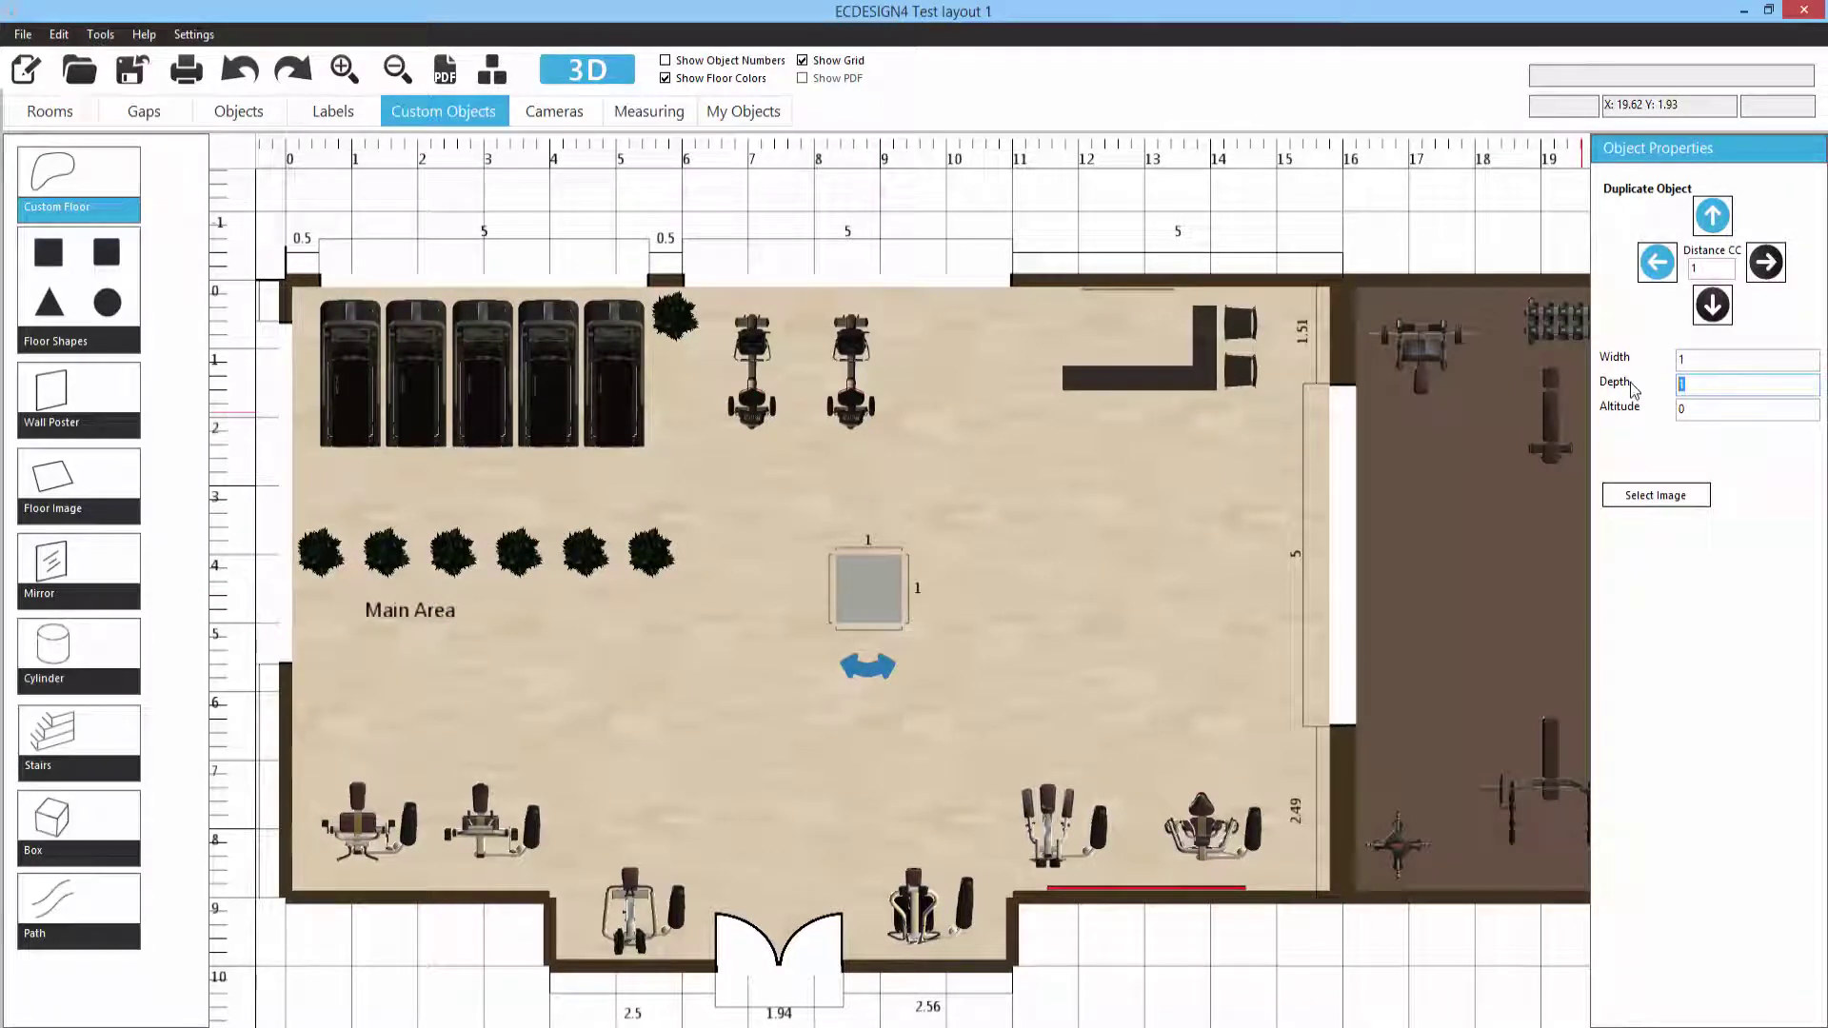
Step: Make the floor image 1 × 3, apply the ecdesign_logo image, and nudge it right
{"action": "key", "text": "Return"}
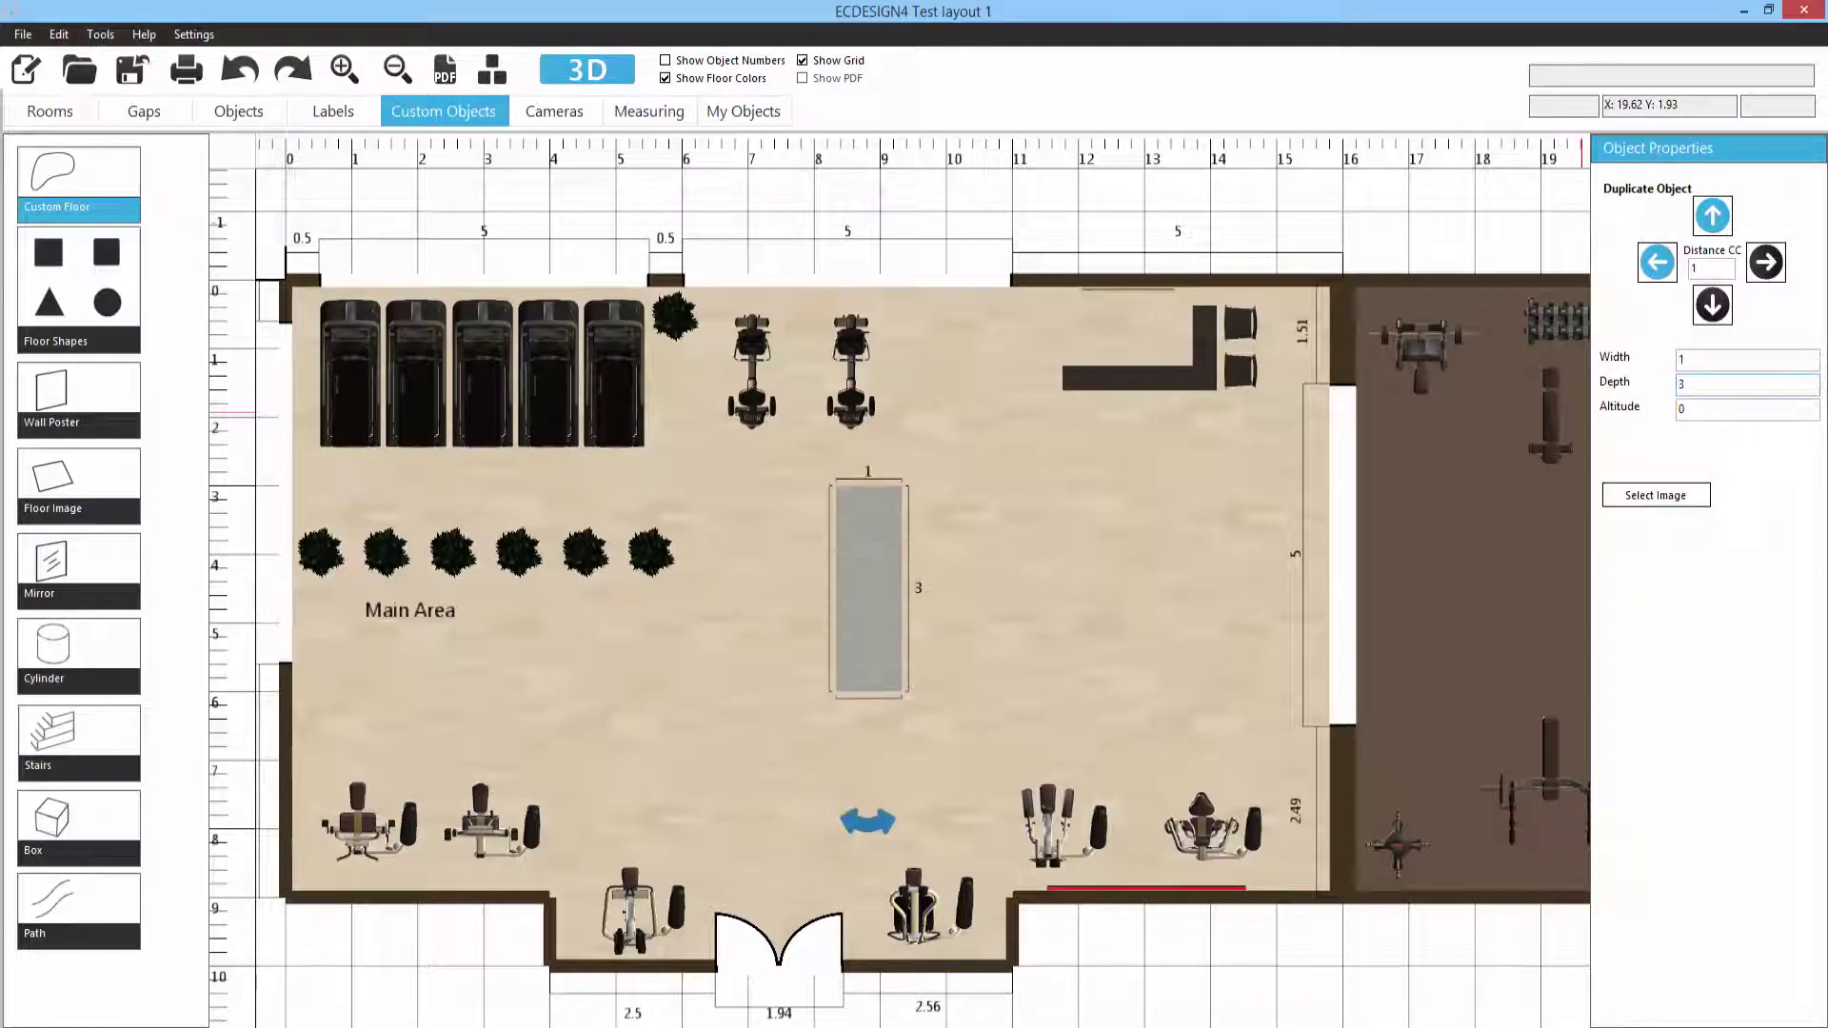
{"action": "left_click", "coordinate": [1645, 496]}
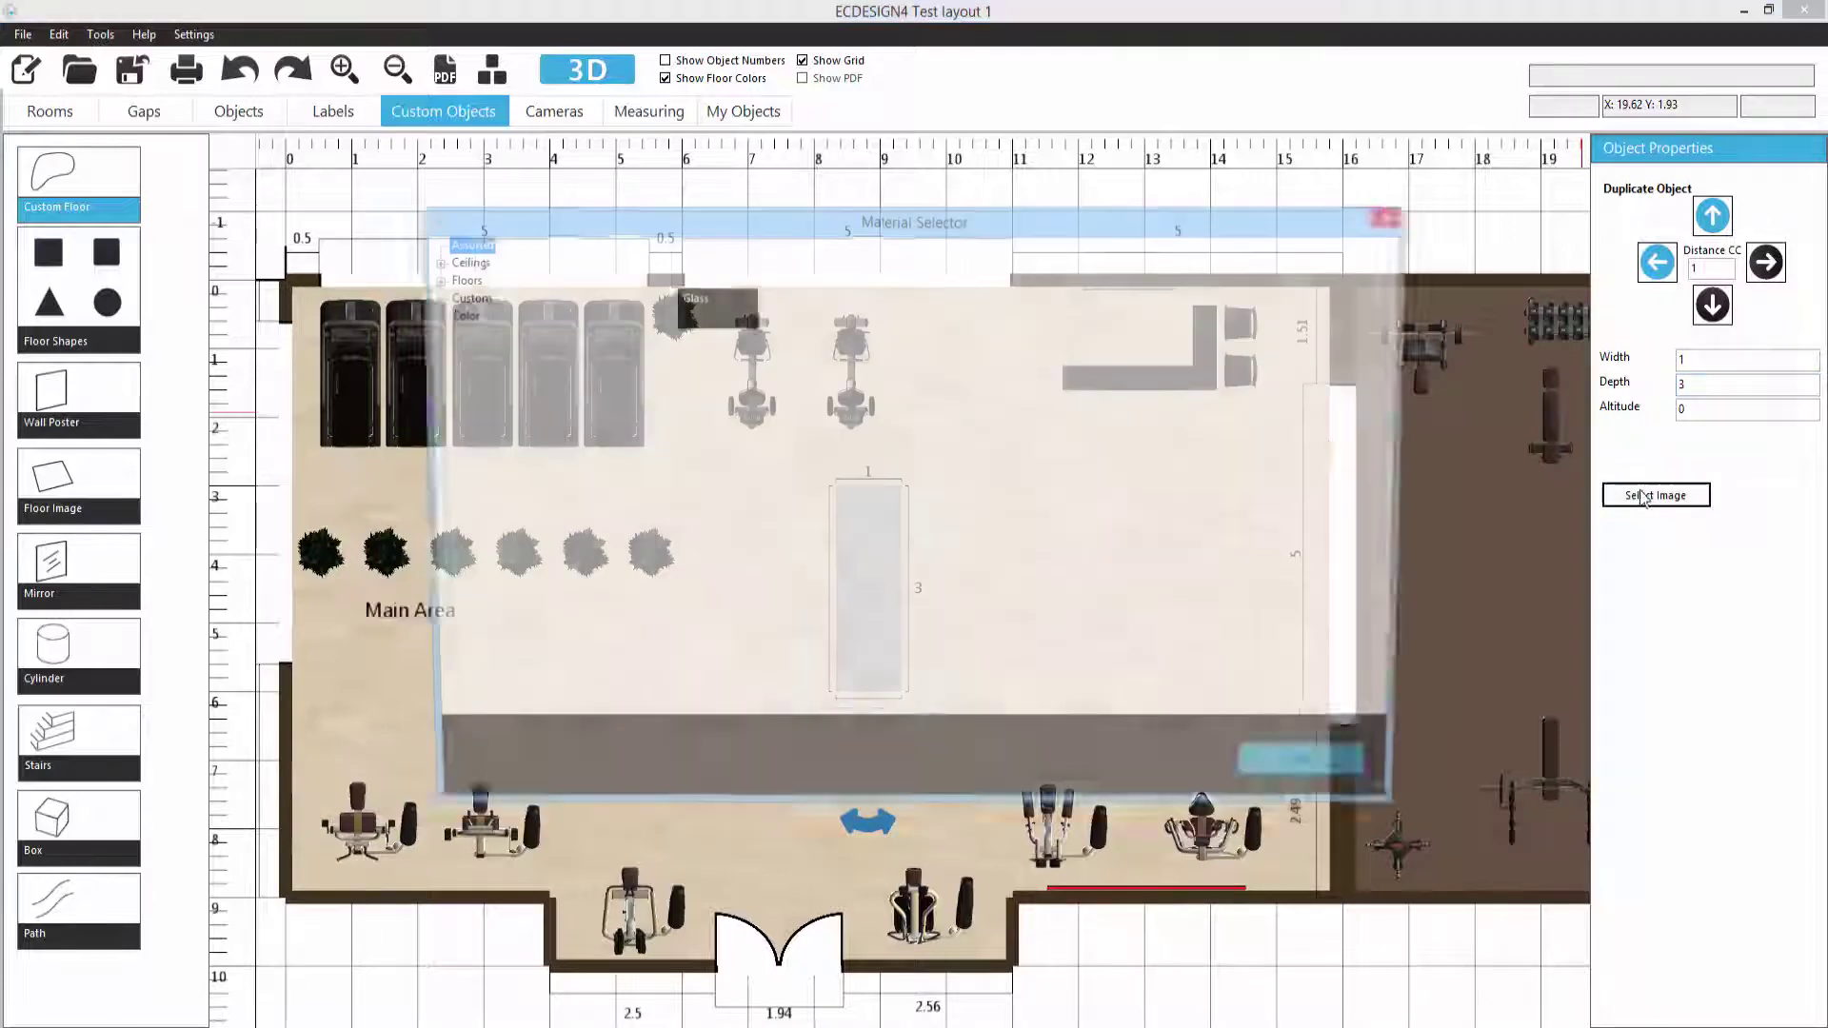
{"action": "left_click", "coordinate": [460, 298]}
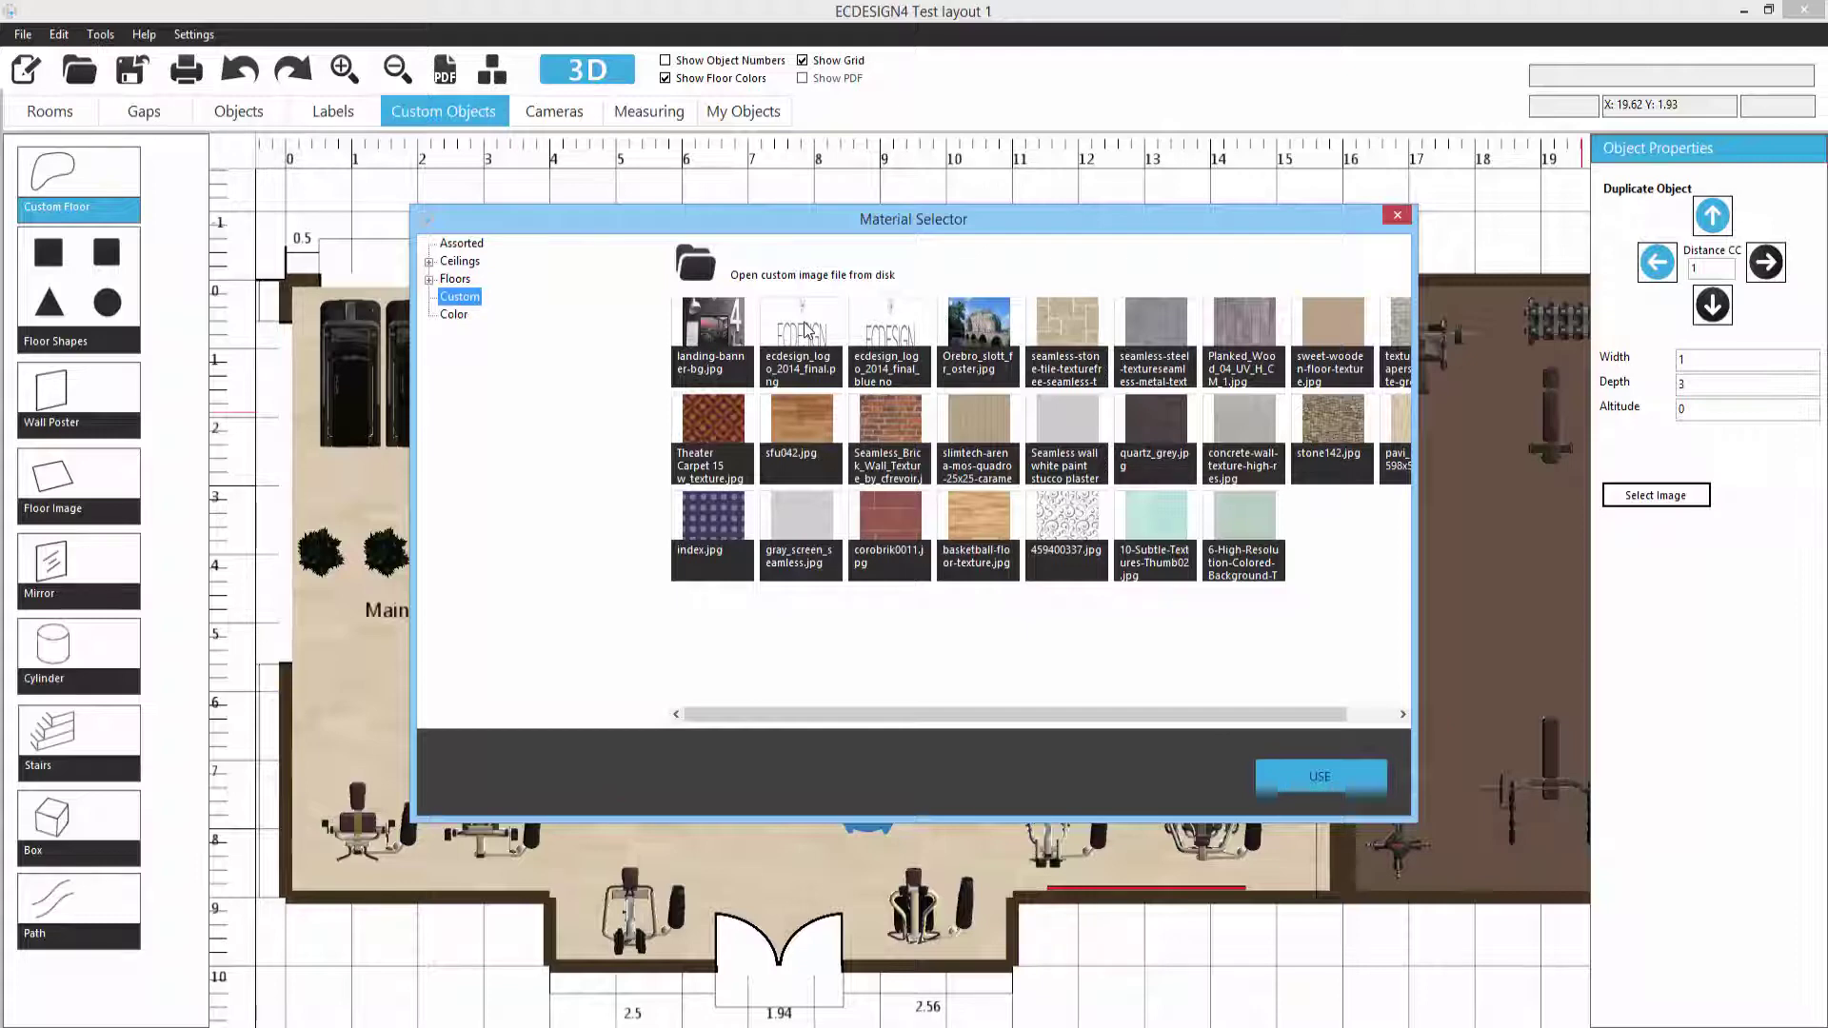
{"action": "left_click", "coordinate": [786, 350]}
{"action": "left_click", "coordinate": [1361, 788]}
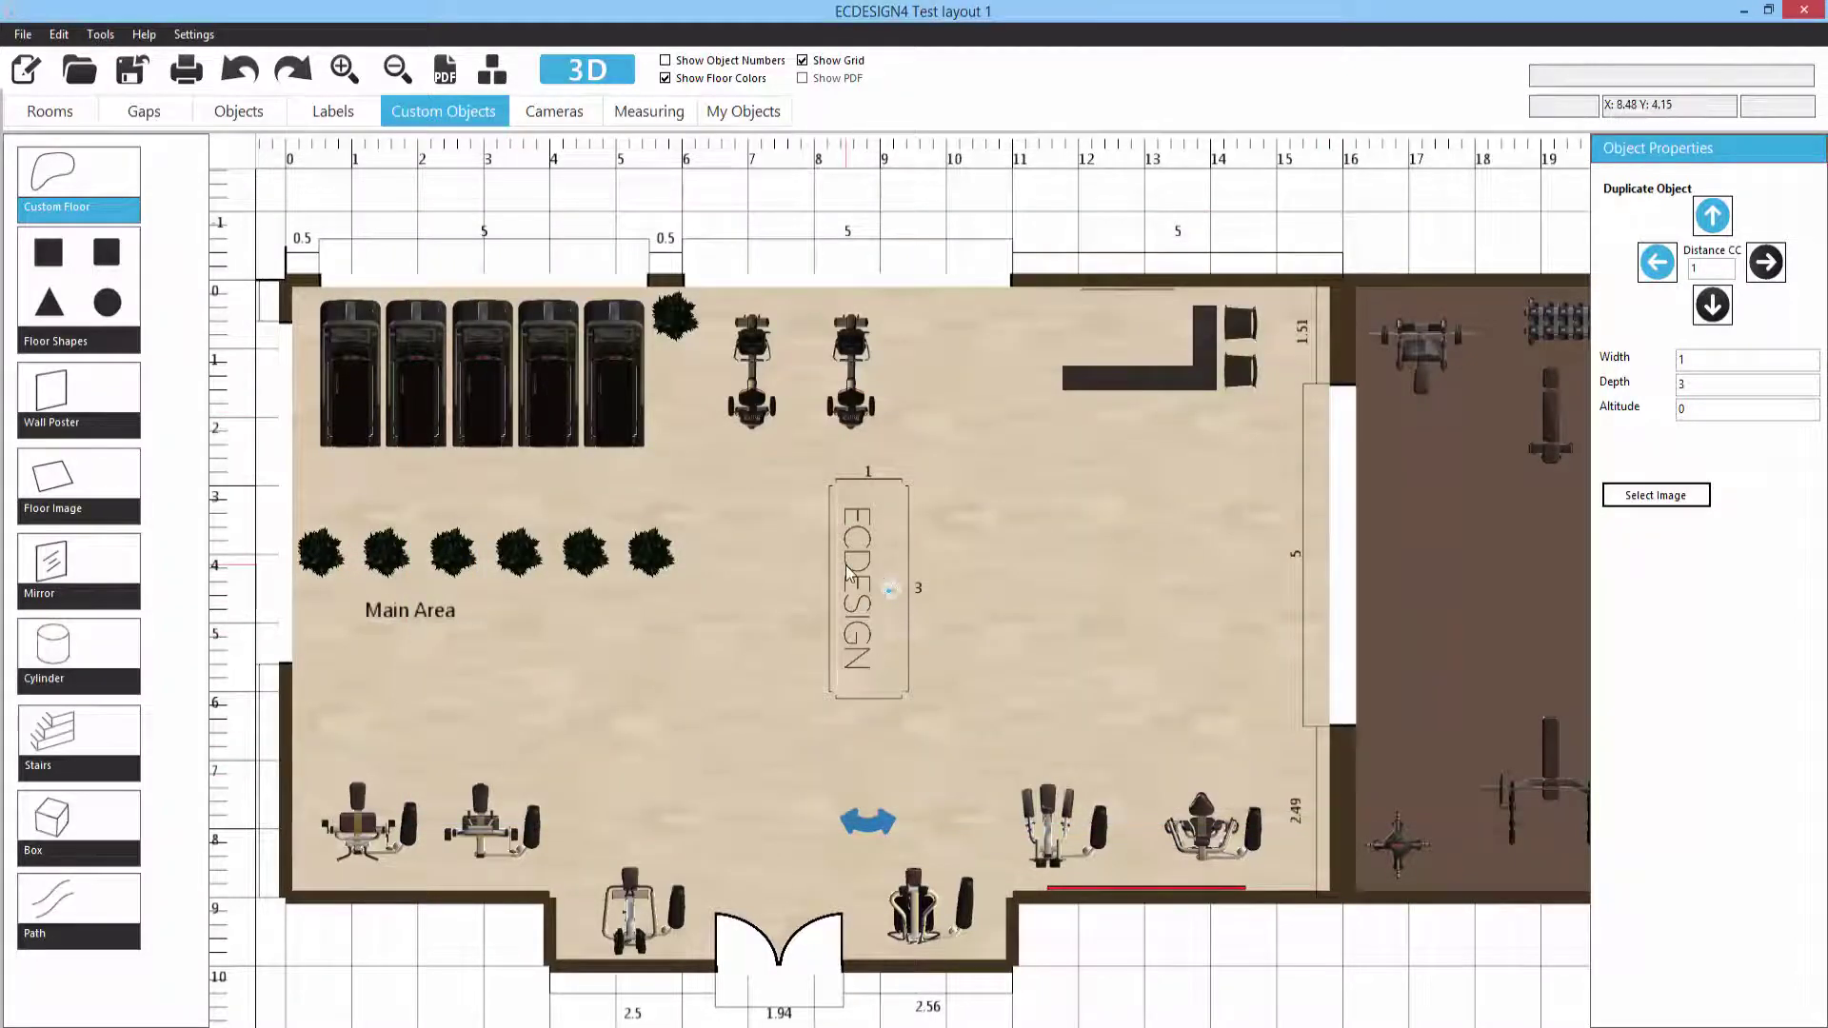
{"action": "left_click_drag", "start_coordinate": [862, 577], "coordinate": [952, 566]}
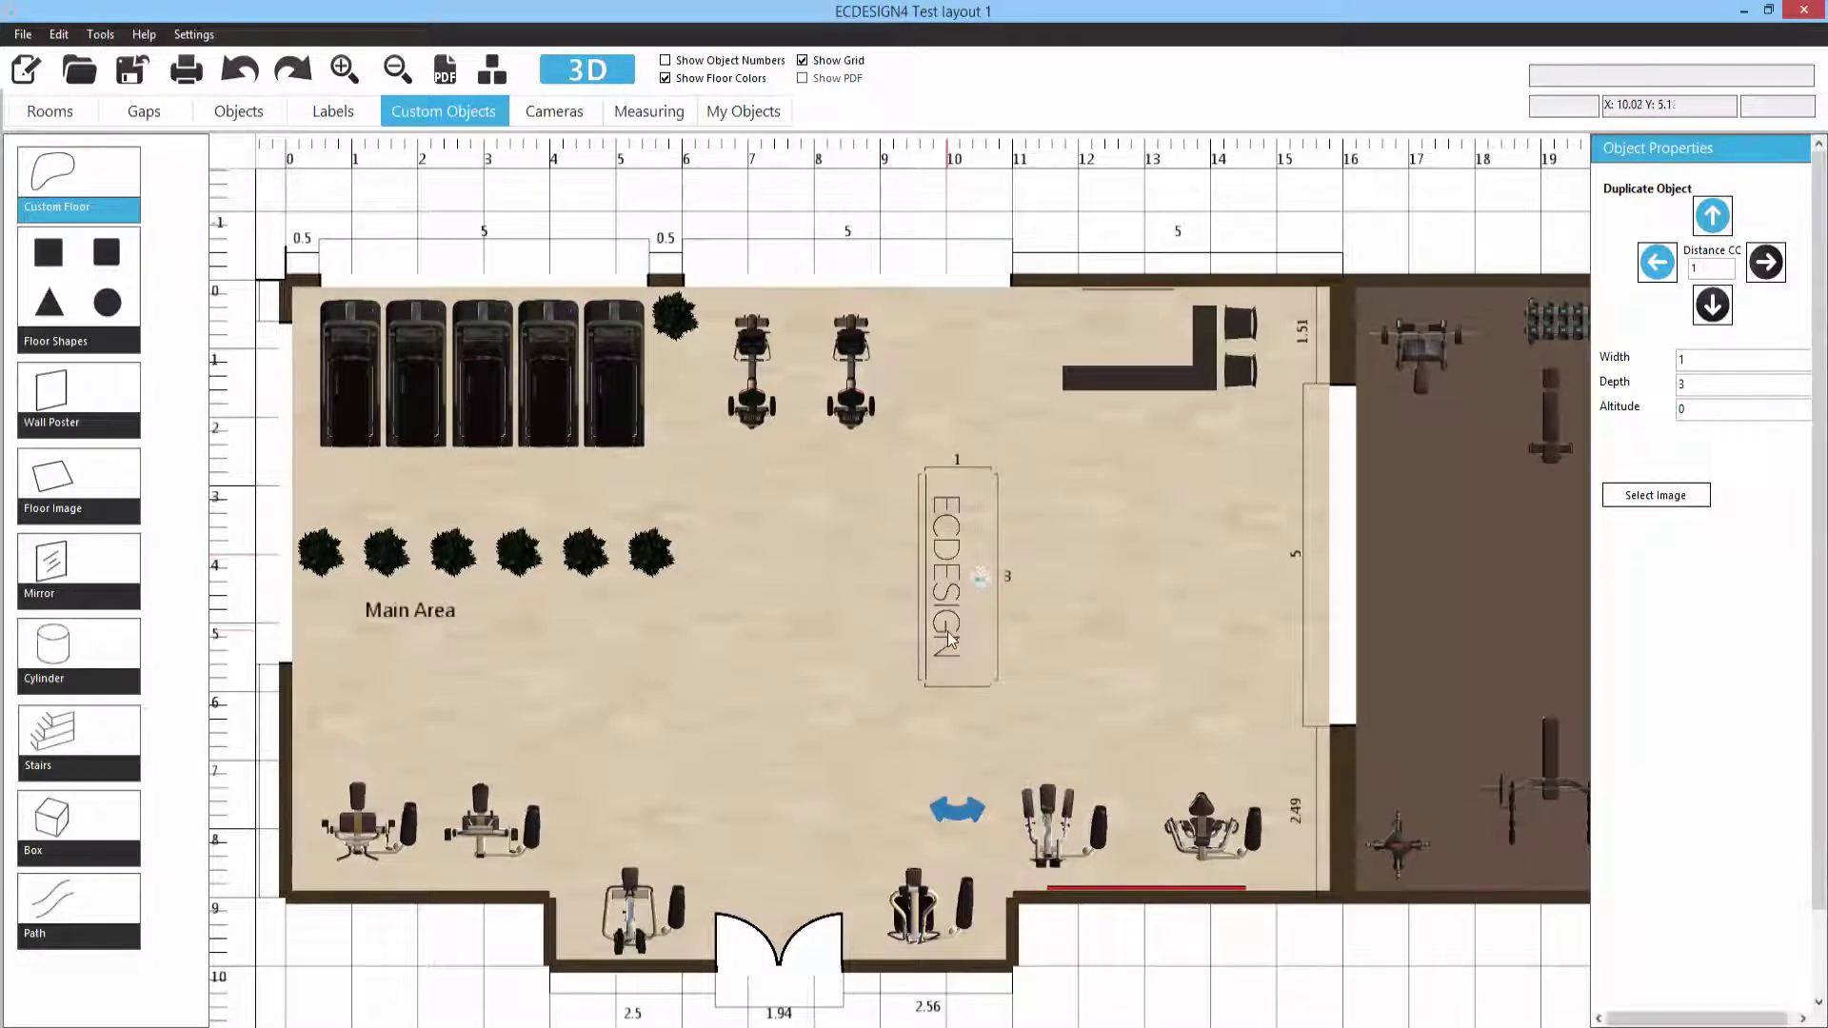
Step: In 3D, push the ECDESIGN floor logo further back and check it from overhead
{"action": "scroll", "coordinate": [916, 542], "scroll_direction": "down", "scroll_amount": 2}
{"action": "left_click", "coordinate": [604, 72]}
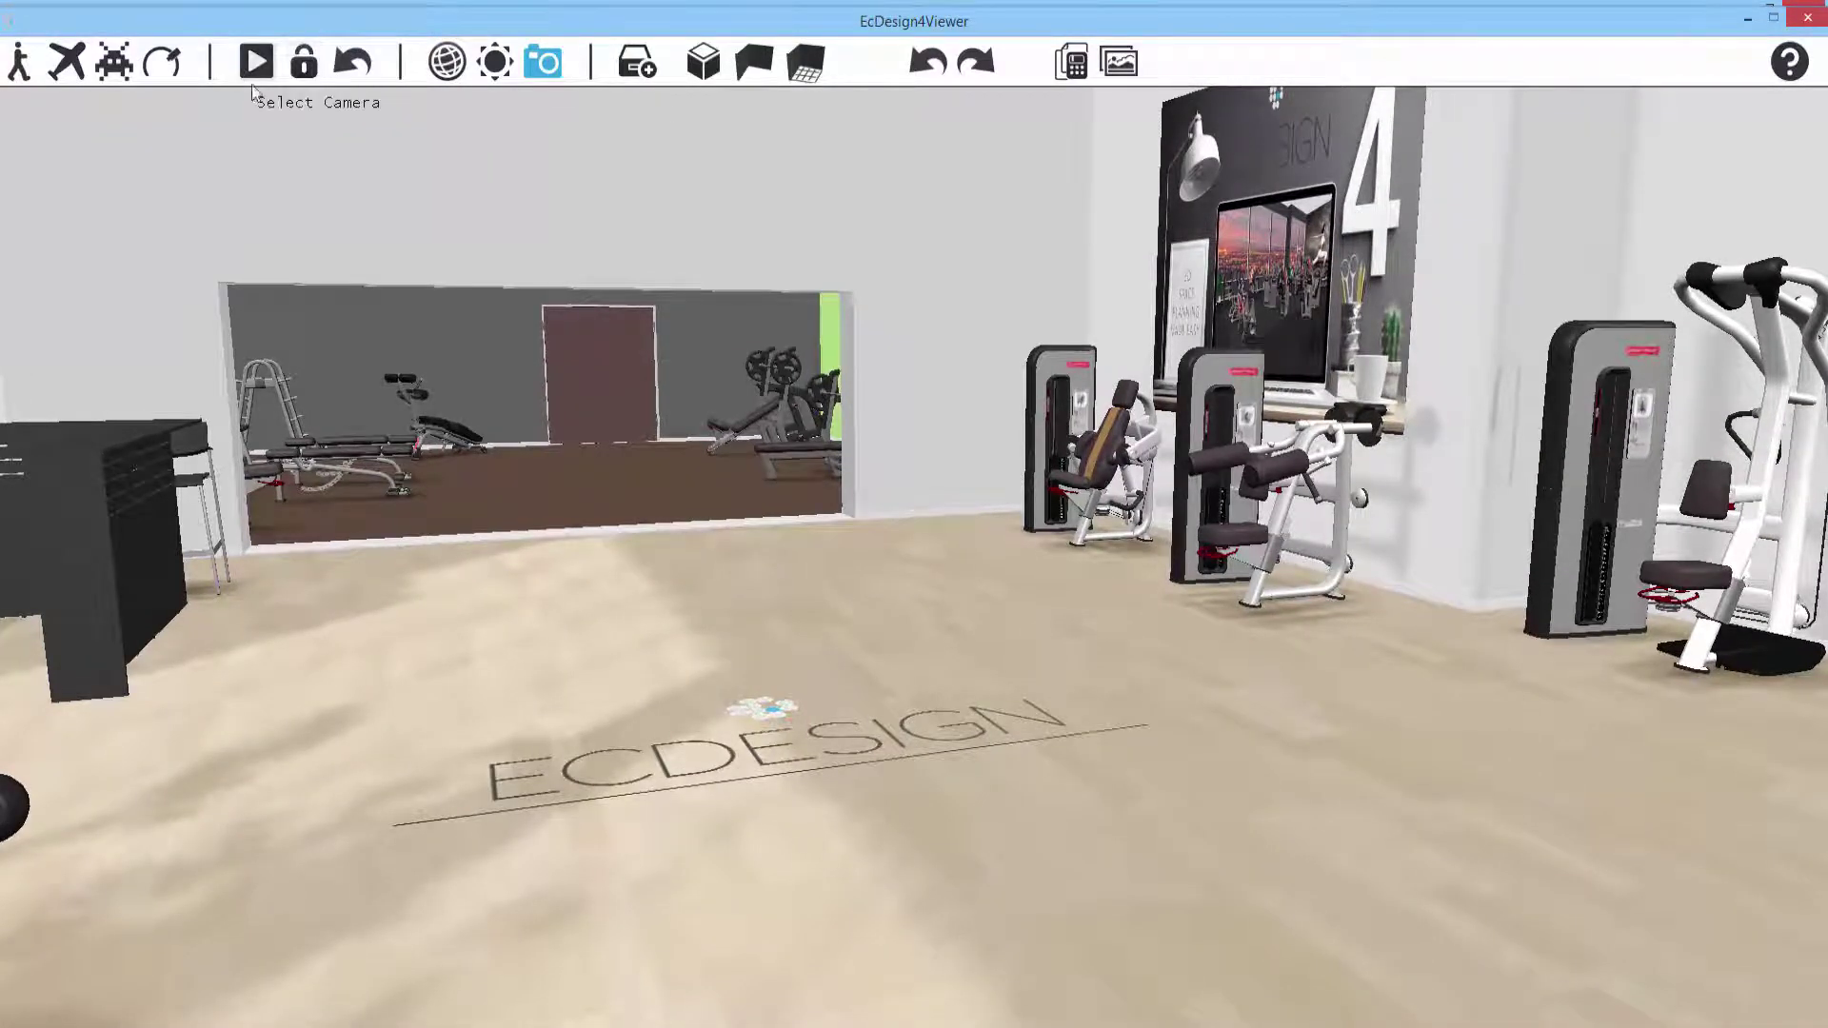
{"action": "left_click", "coordinate": [724, 78]}
{"action": "left_click_drag", "start_coordinate": [762, 762], "coordinate": [619, 488]}
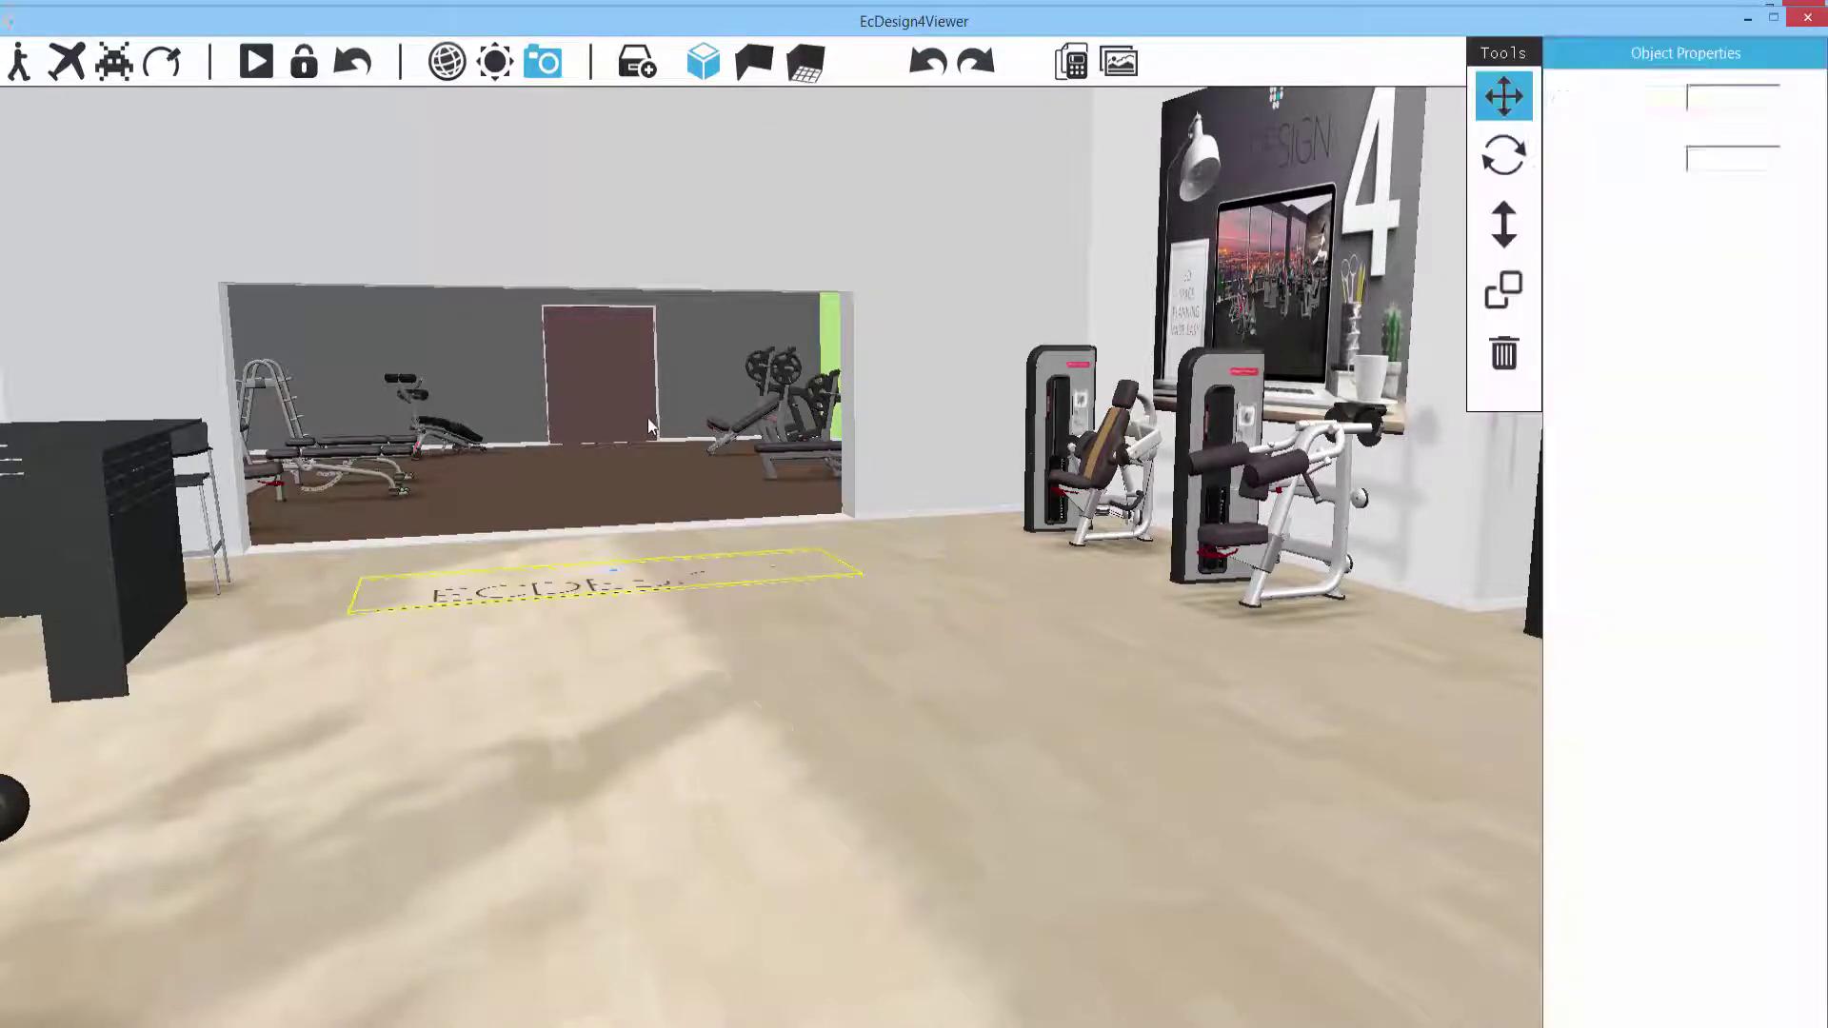
{"action": "left_click", "coordinate": [166, 64]}
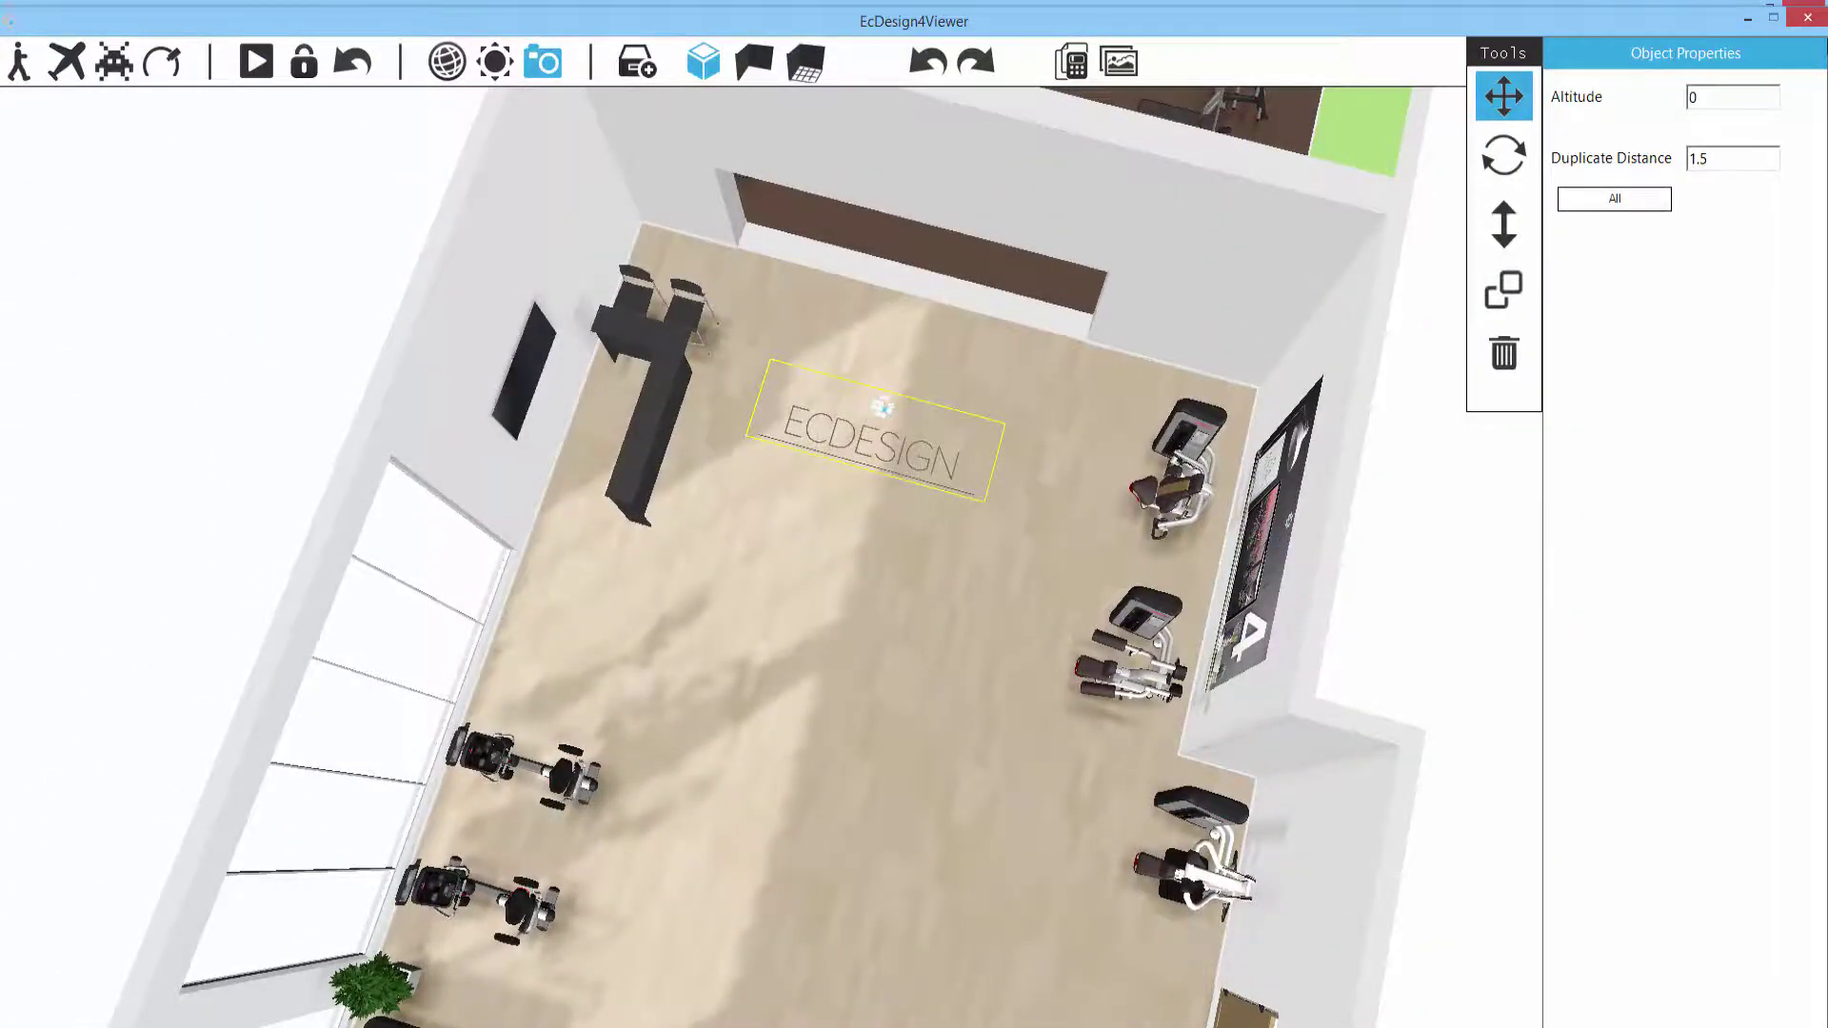
{"action": "left_click", "coordinate": [1808, 19]}
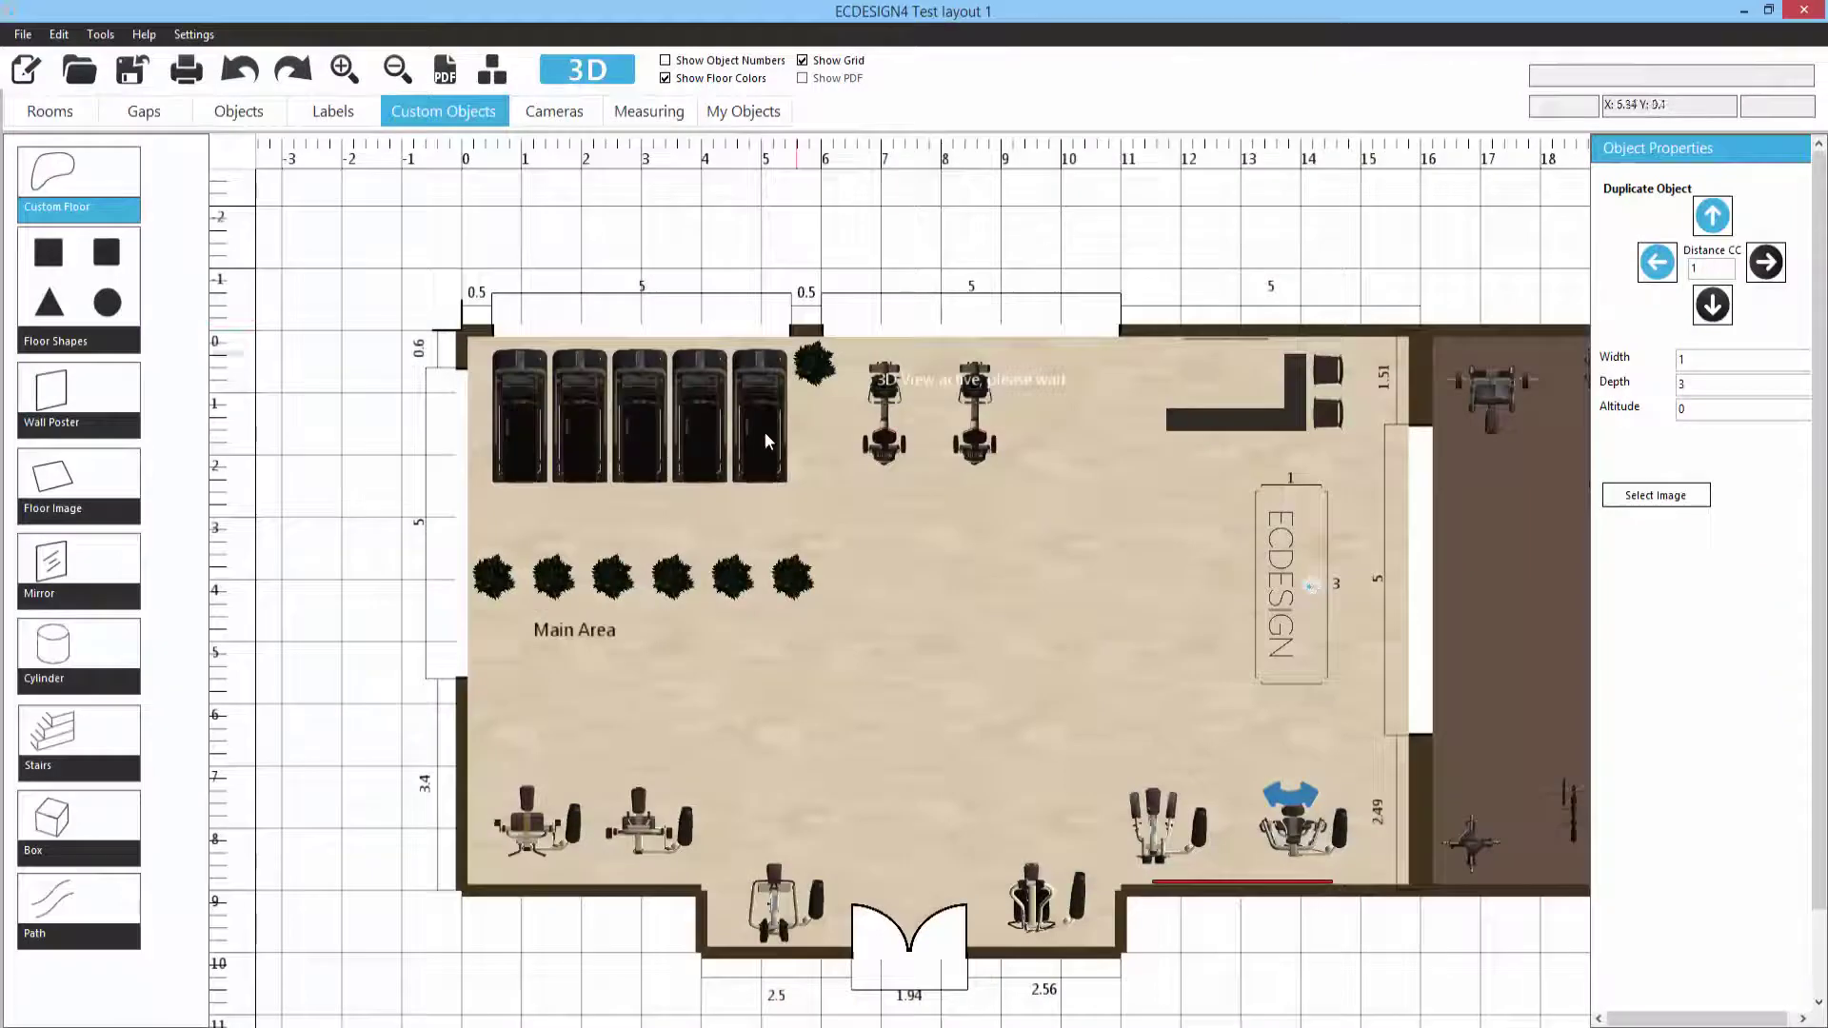
Step: Place a 5 × 3 mirror on the weights room's top wall and preview it in 3D
{"action": "left_click", "coordinate": [1228, 880]}
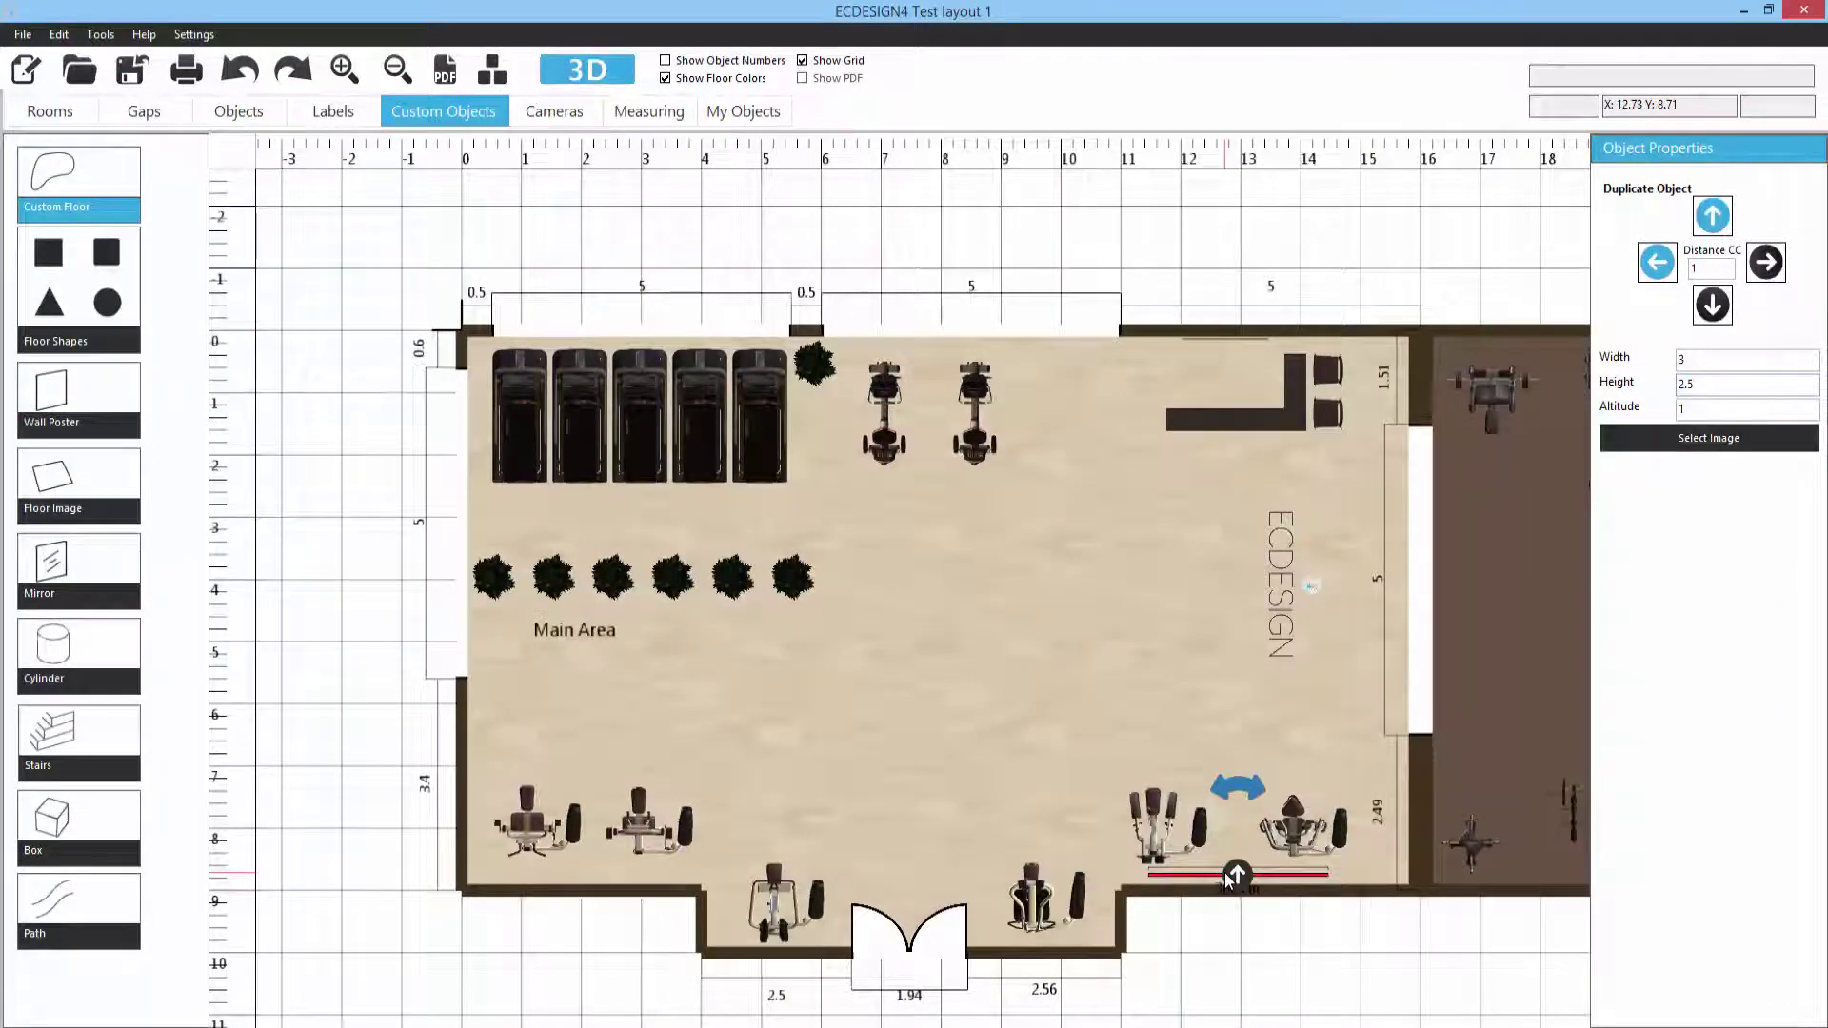
{"action": "left_click", "coordinate": [1272, 579]}
{"action": "middle_click_drag", "start_coordinate": [1270, 574], "coordinate": [774, 585]}
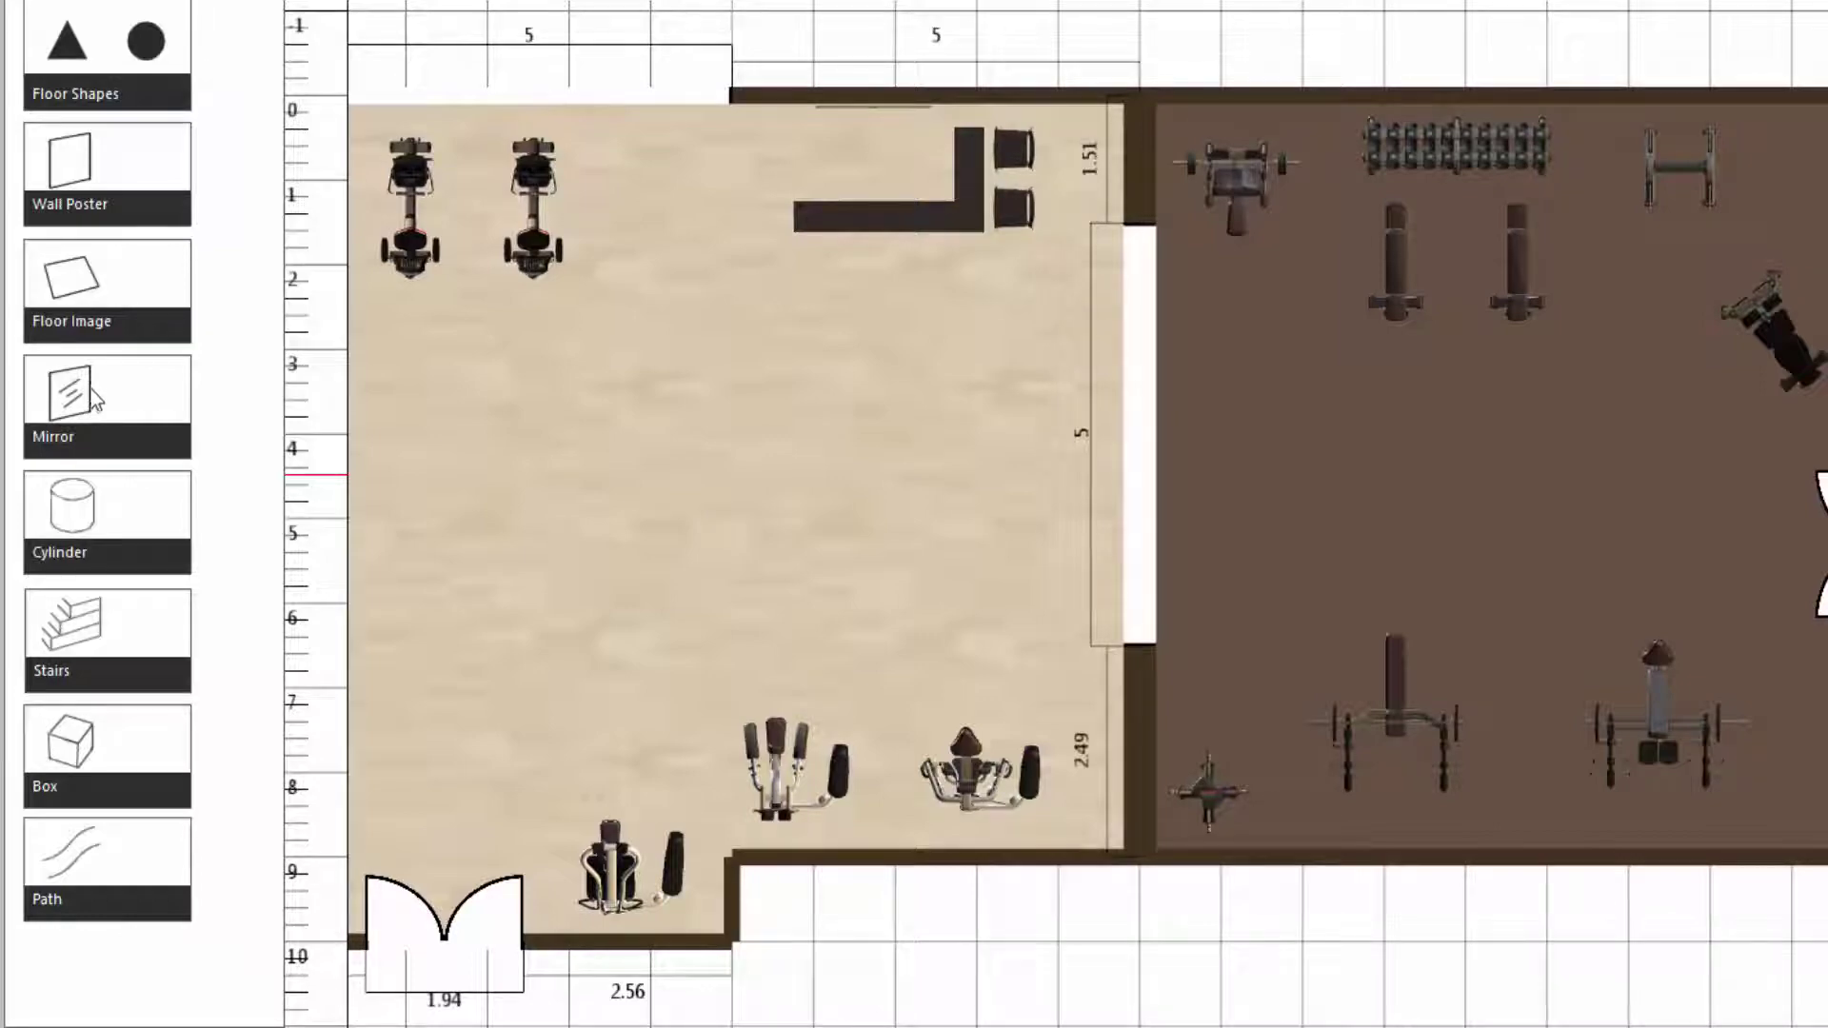
{"action": "left_click_drag", "start_coordinate": [92, 398], "coordinate": [799, 429]}
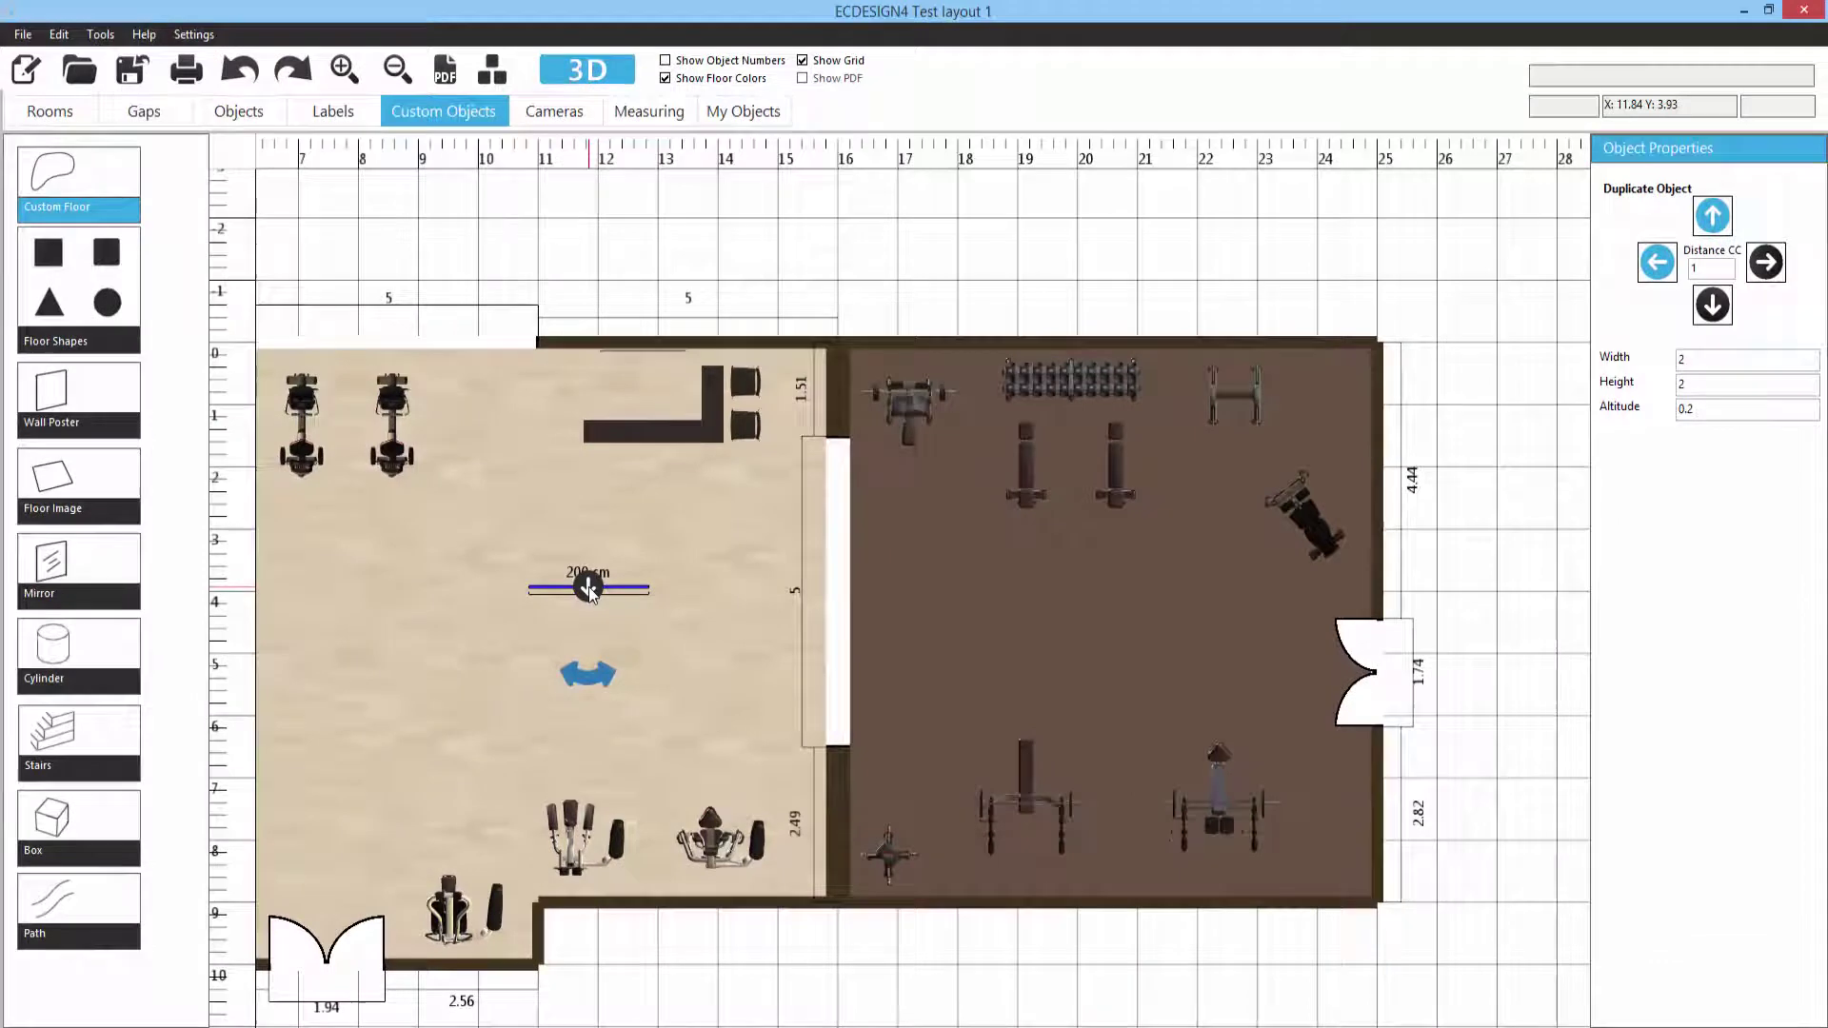
{"action": "left_click_drag", "start_coordinate": [589, 591], "coordinate": [1074, 358]}
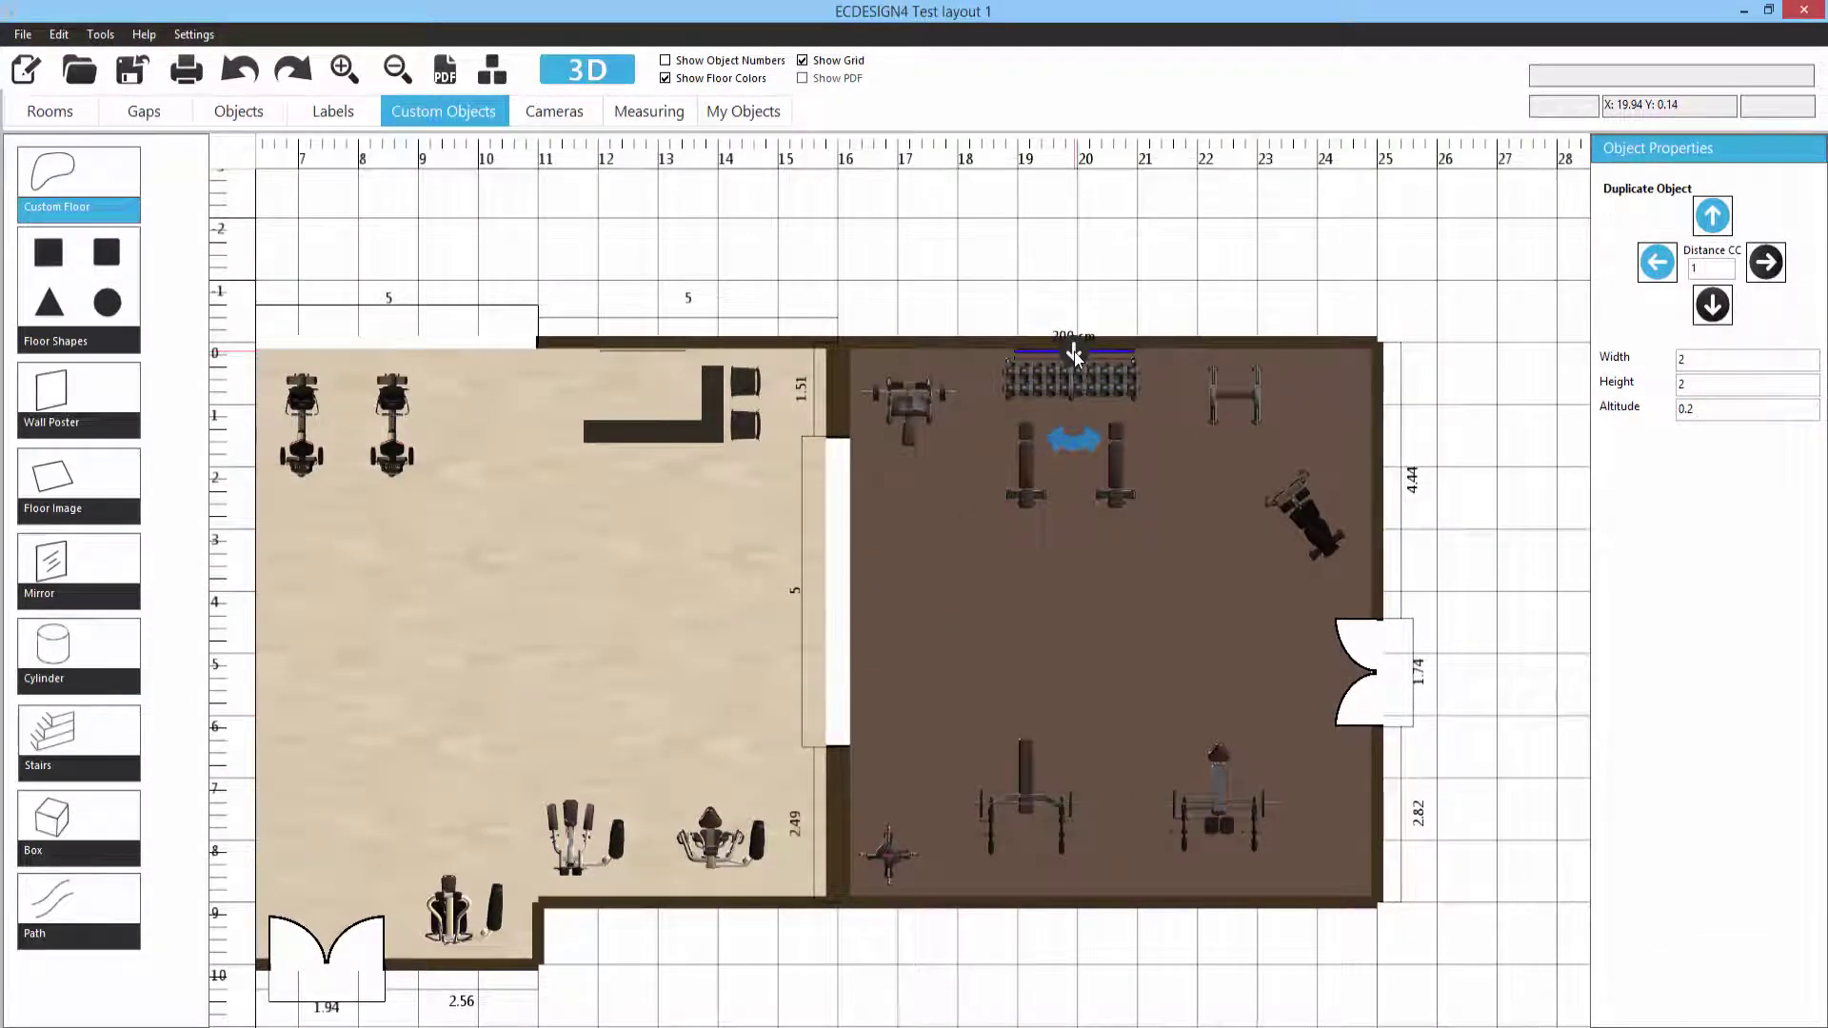
{"action": "key", "text": "ctrl+a"}
{"action": "type", "text": "5"}
{"action": "key", "text": "Tab"}
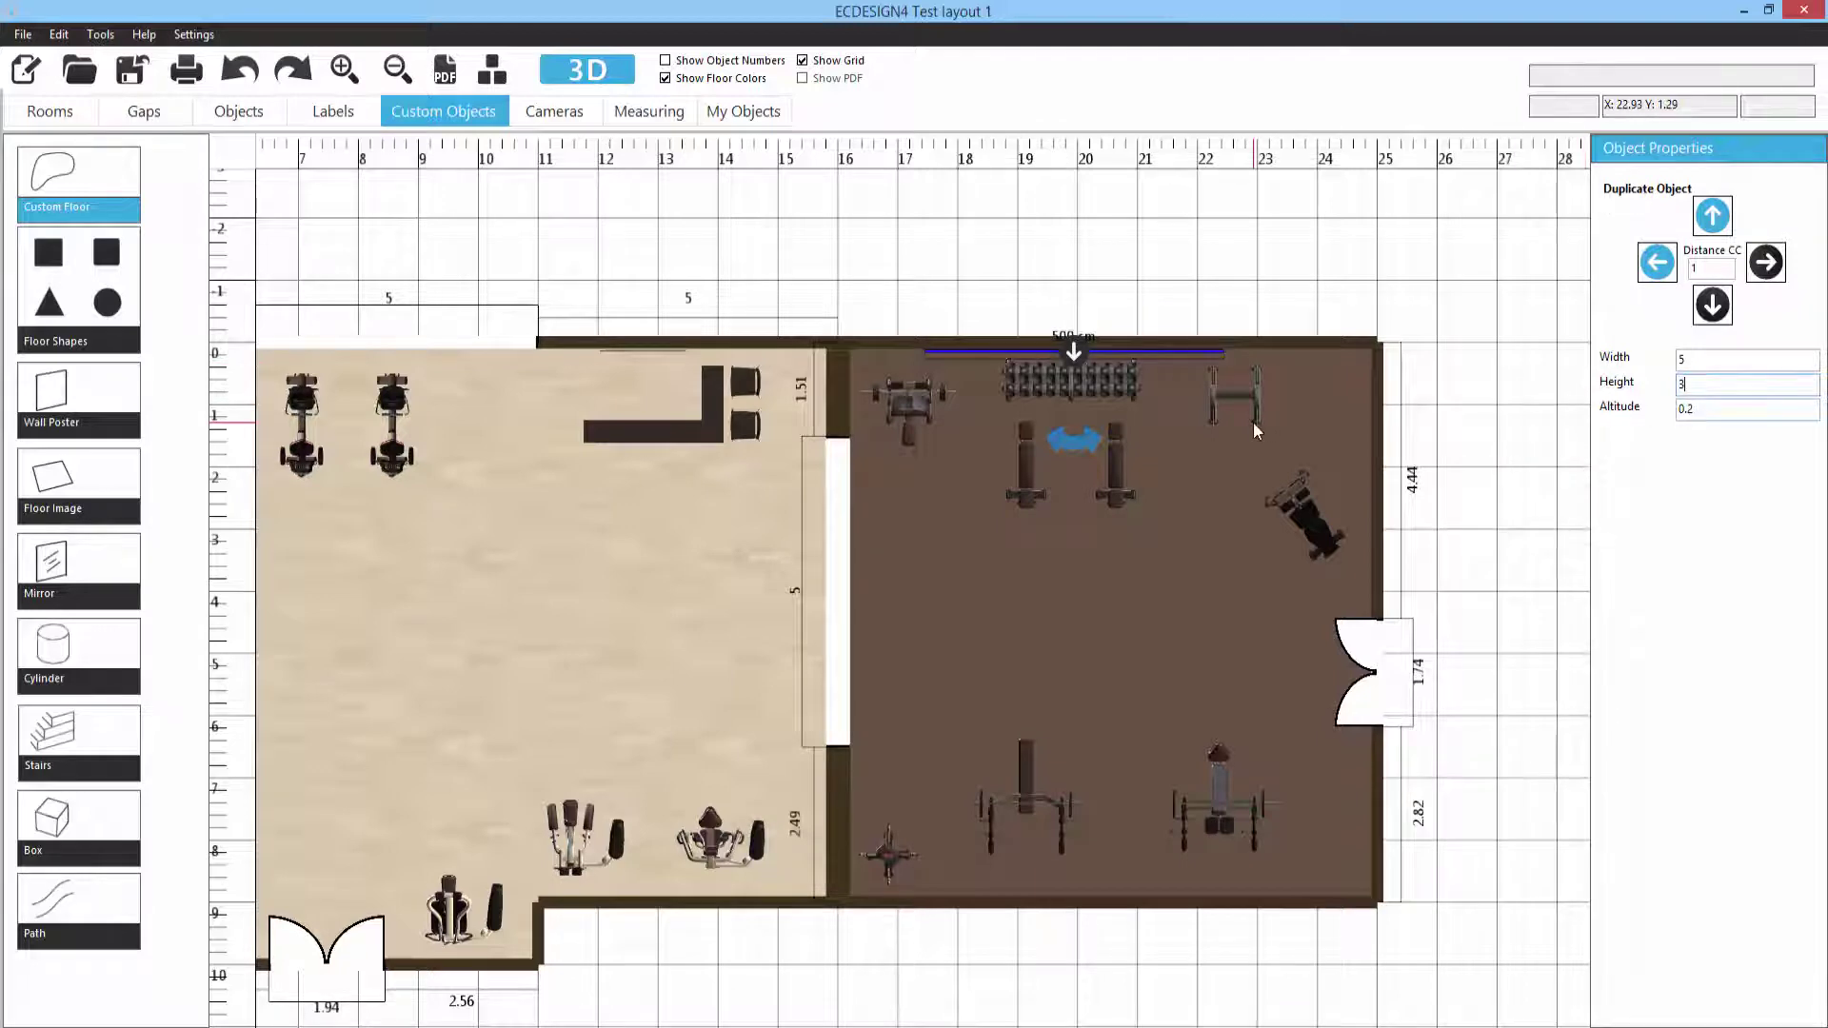
{"action": "left_click", "coordinate": [614, 74]}
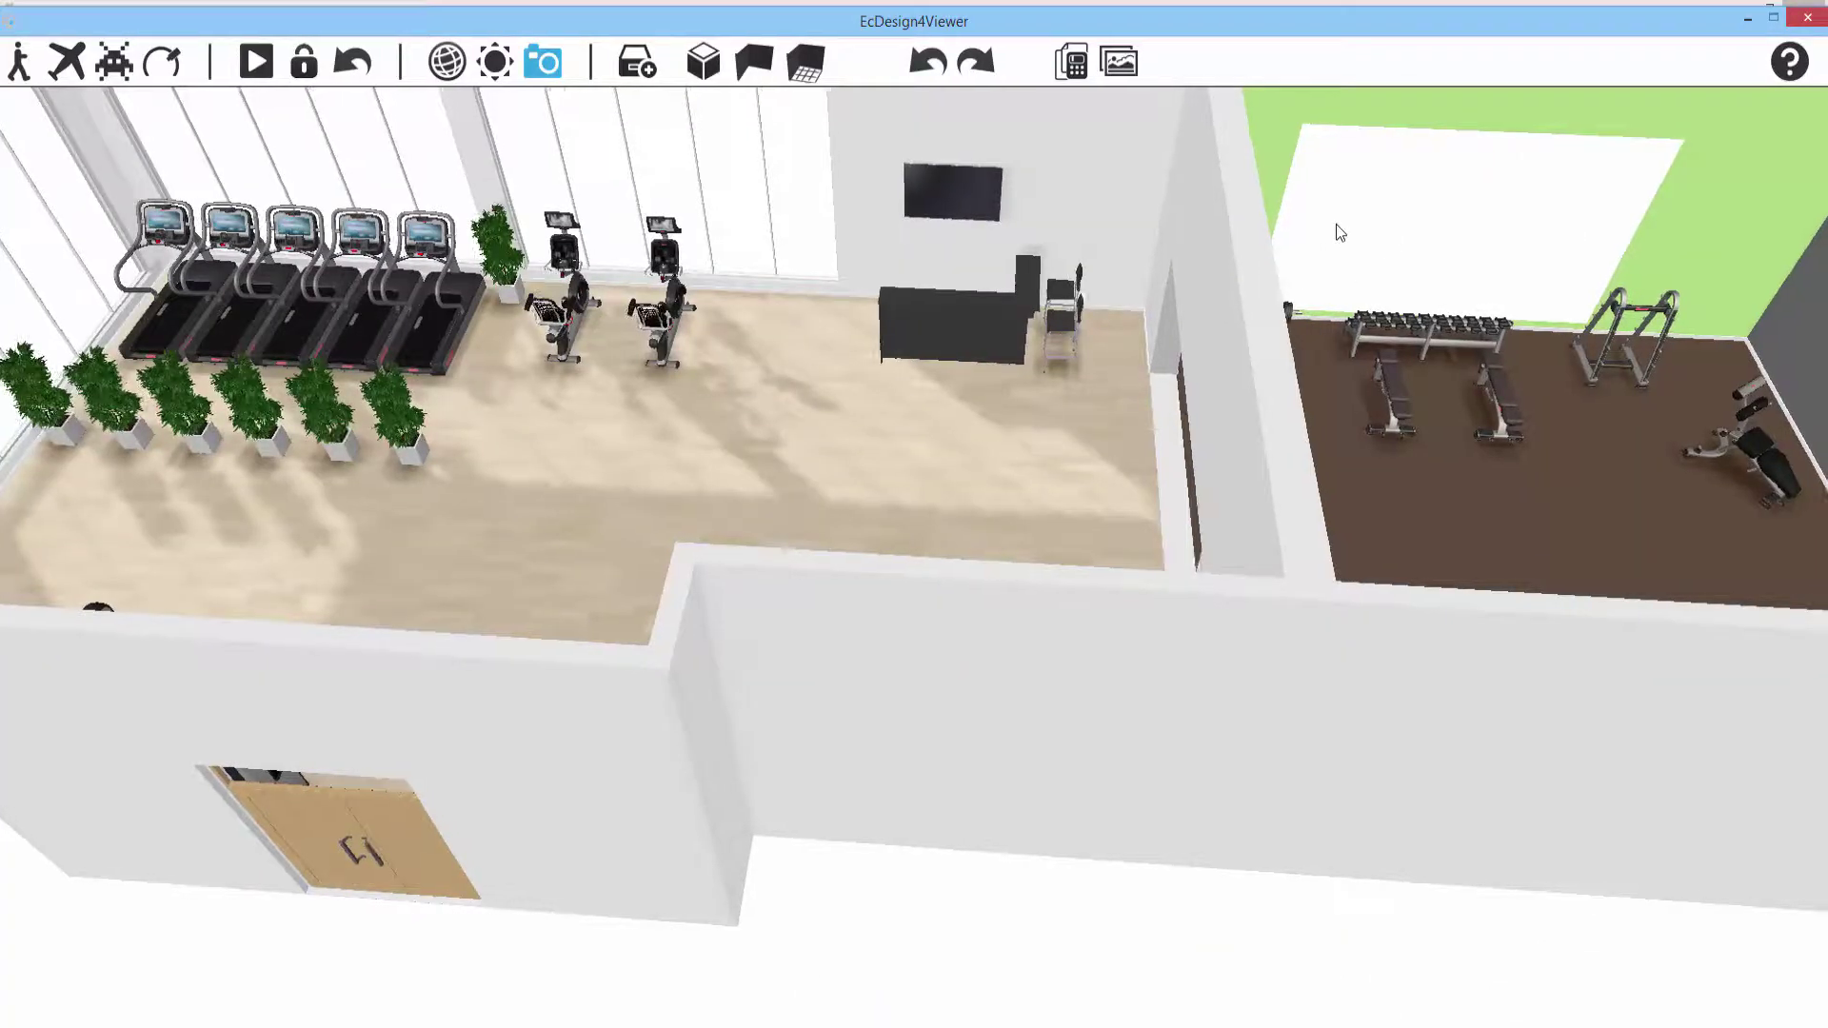
Step: Zoom and orbit the 3D view toward the mirrored wall, then close the viewer
{"action": "scroll", "coordinate": [1340, 232], "scroll_direction": "up", "scroll_amount": 5}
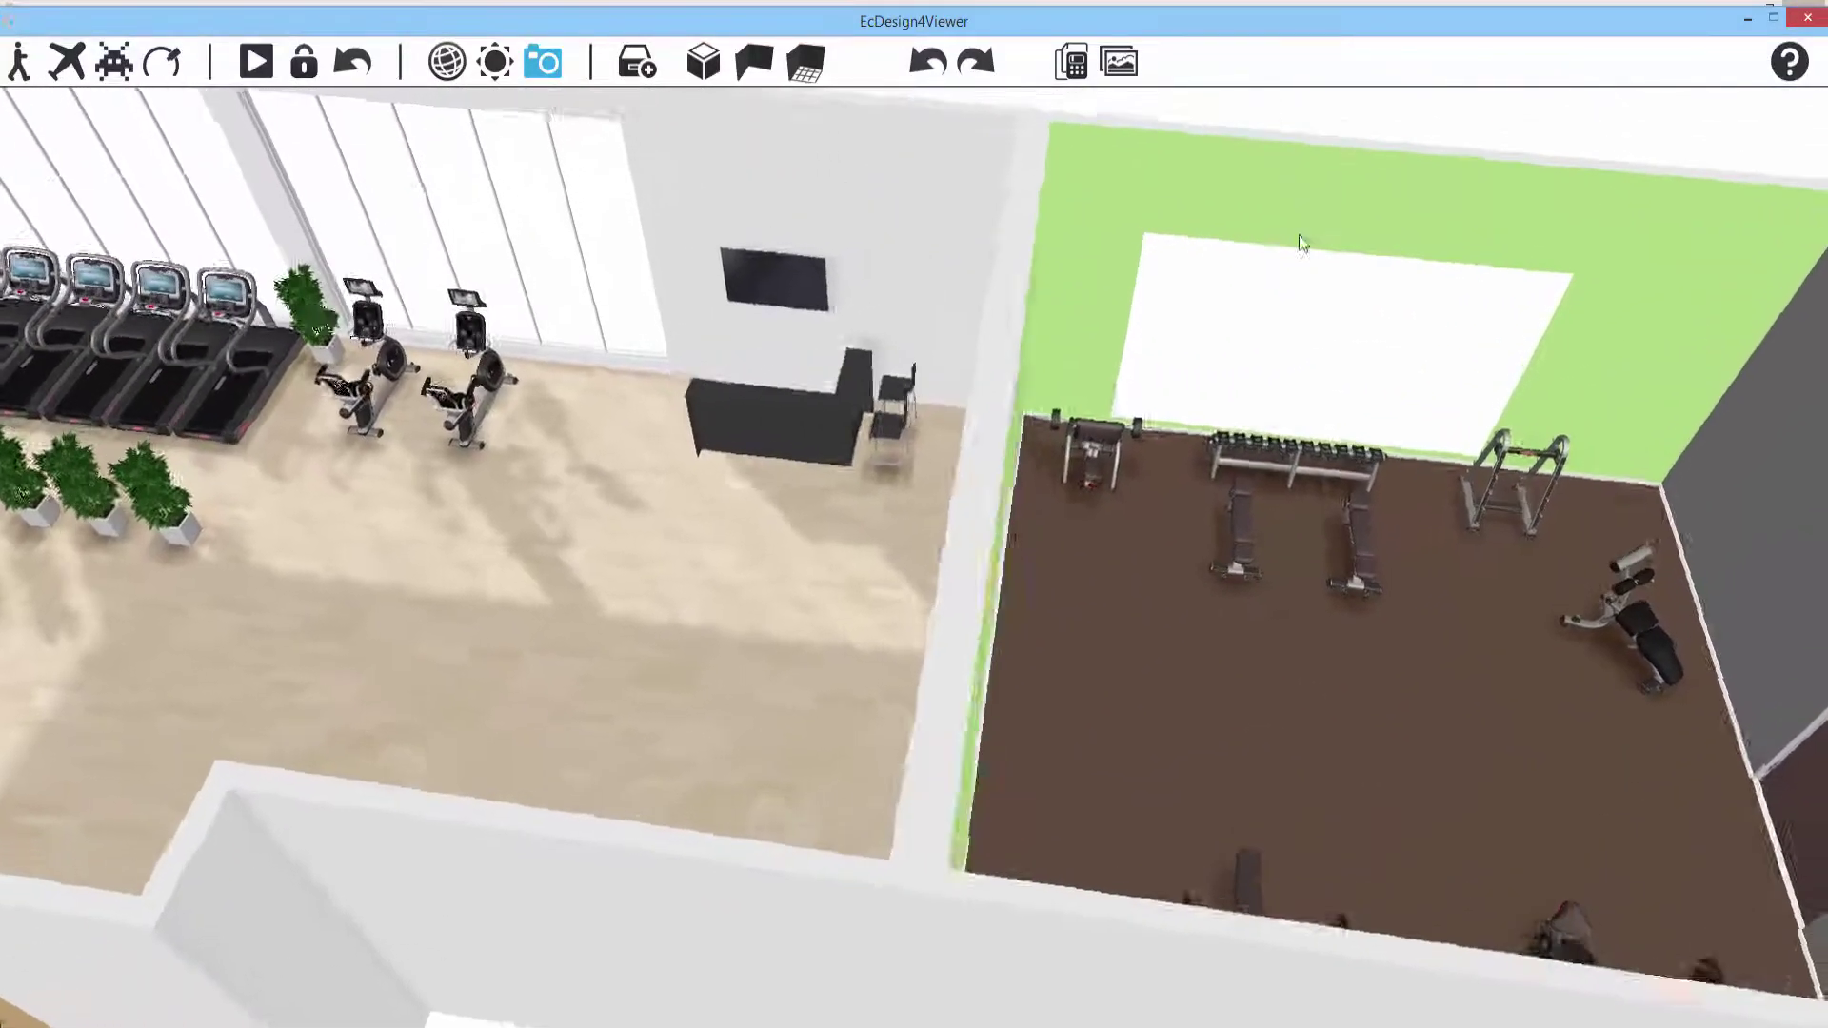
{"action": "left_click_drag", "start_coordinate": [1303, 243], "coordinate": [1255, 221]}
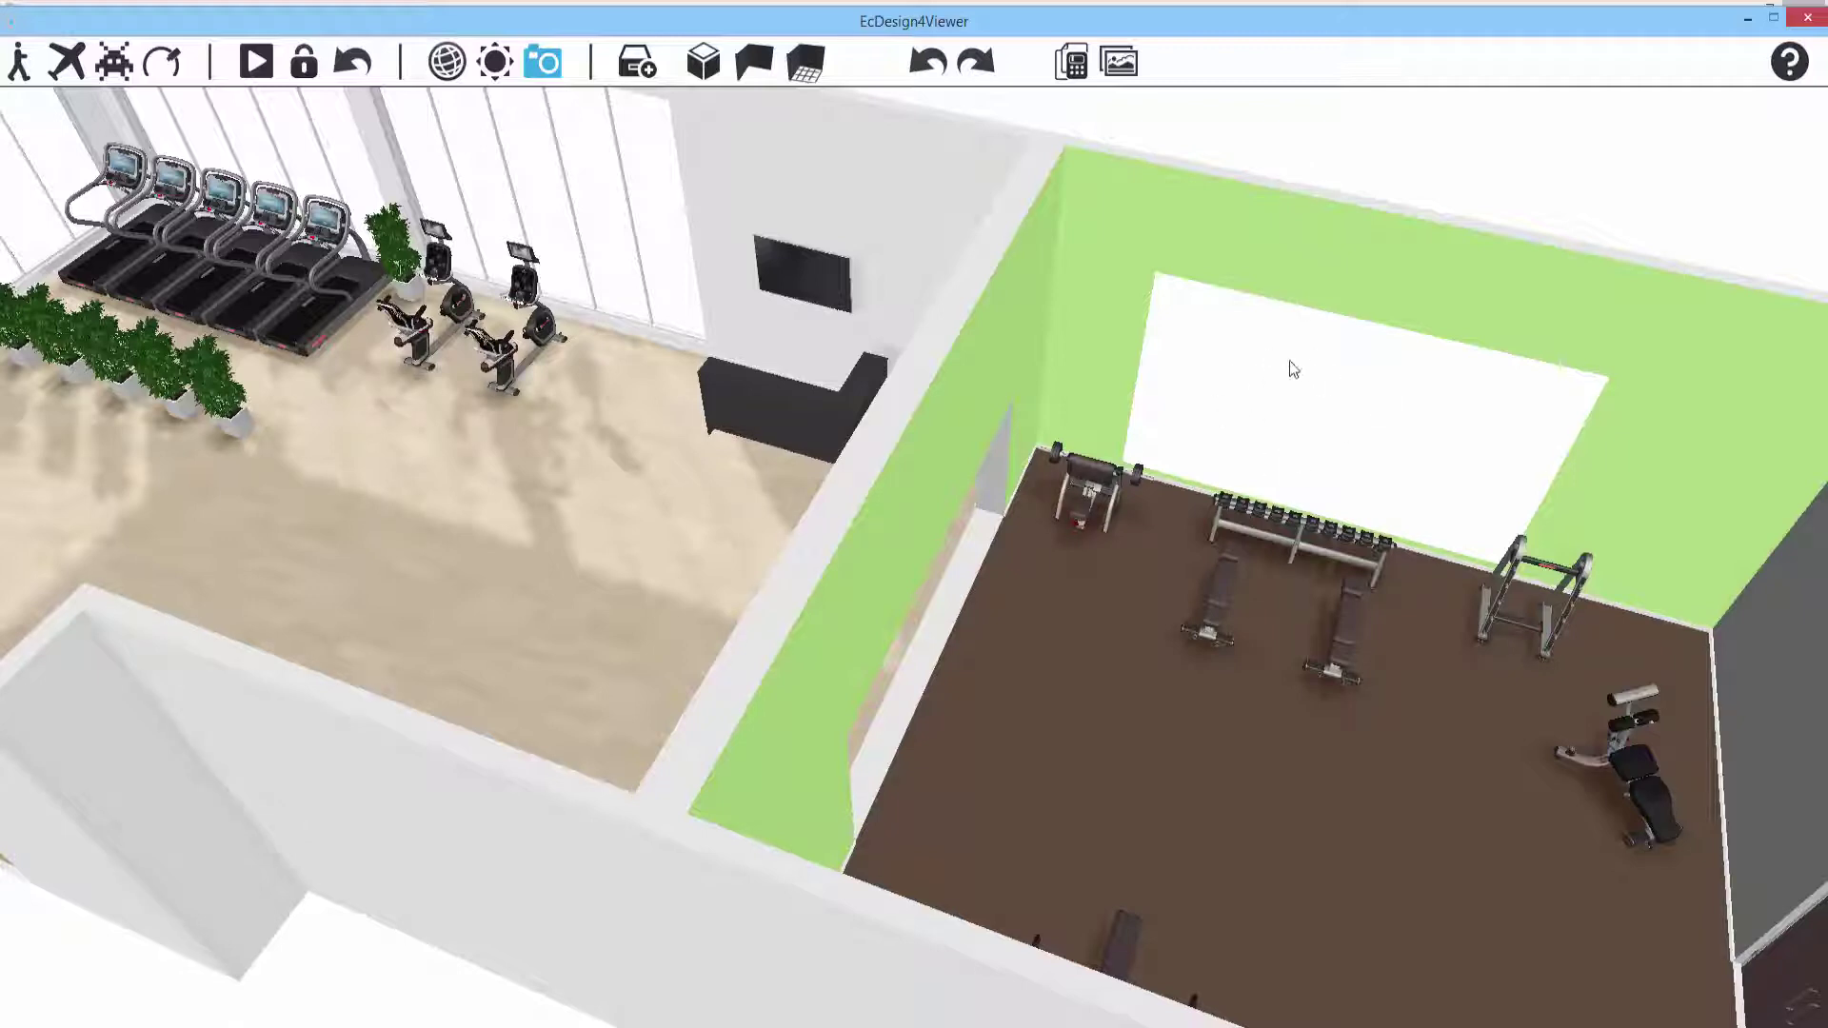
{"action": "left_click", "coordinate": [1800, 19]}
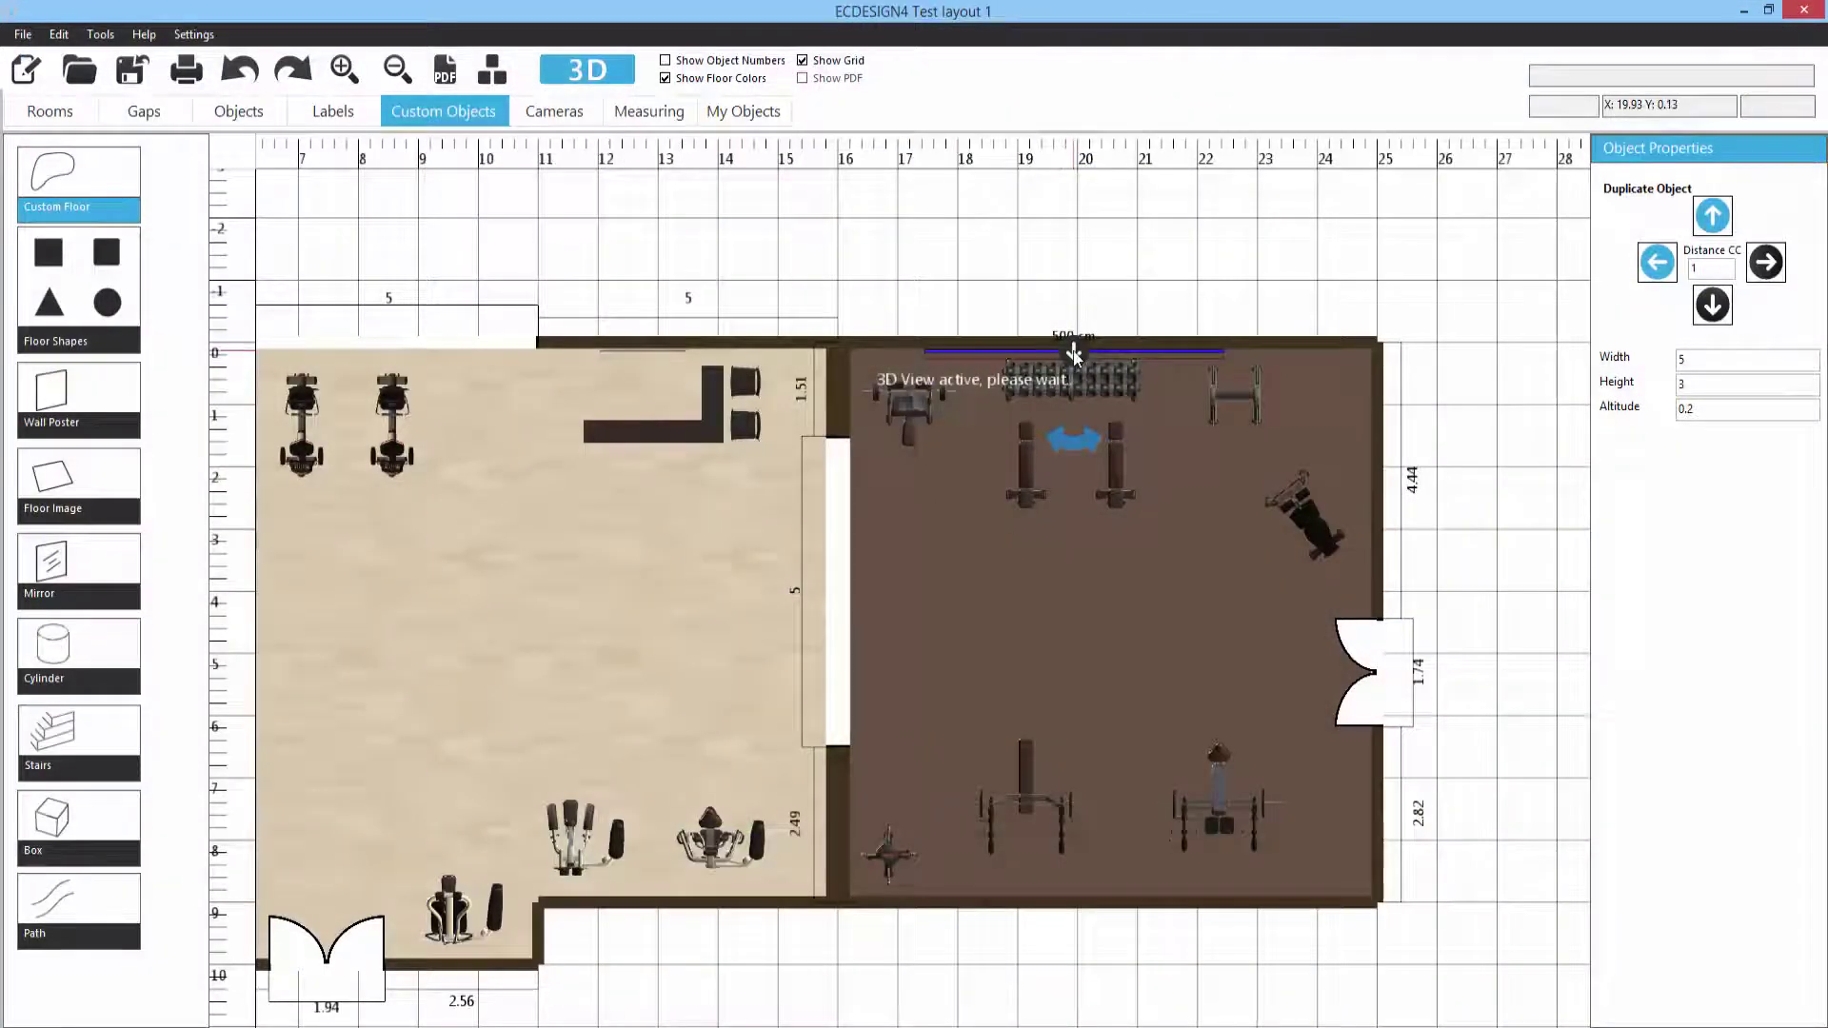
Step: Place a cylinder mid-room in the main area with length 4.5 and radius 0.3
{"action": "scroll", "coordinate": [809, 590], "scroll_direction": "left", "scroll_amount": 5}
{"action": "scroll", "coordinate": [809, 590], "scroll_direction": "down", "scroll_amount": 2}
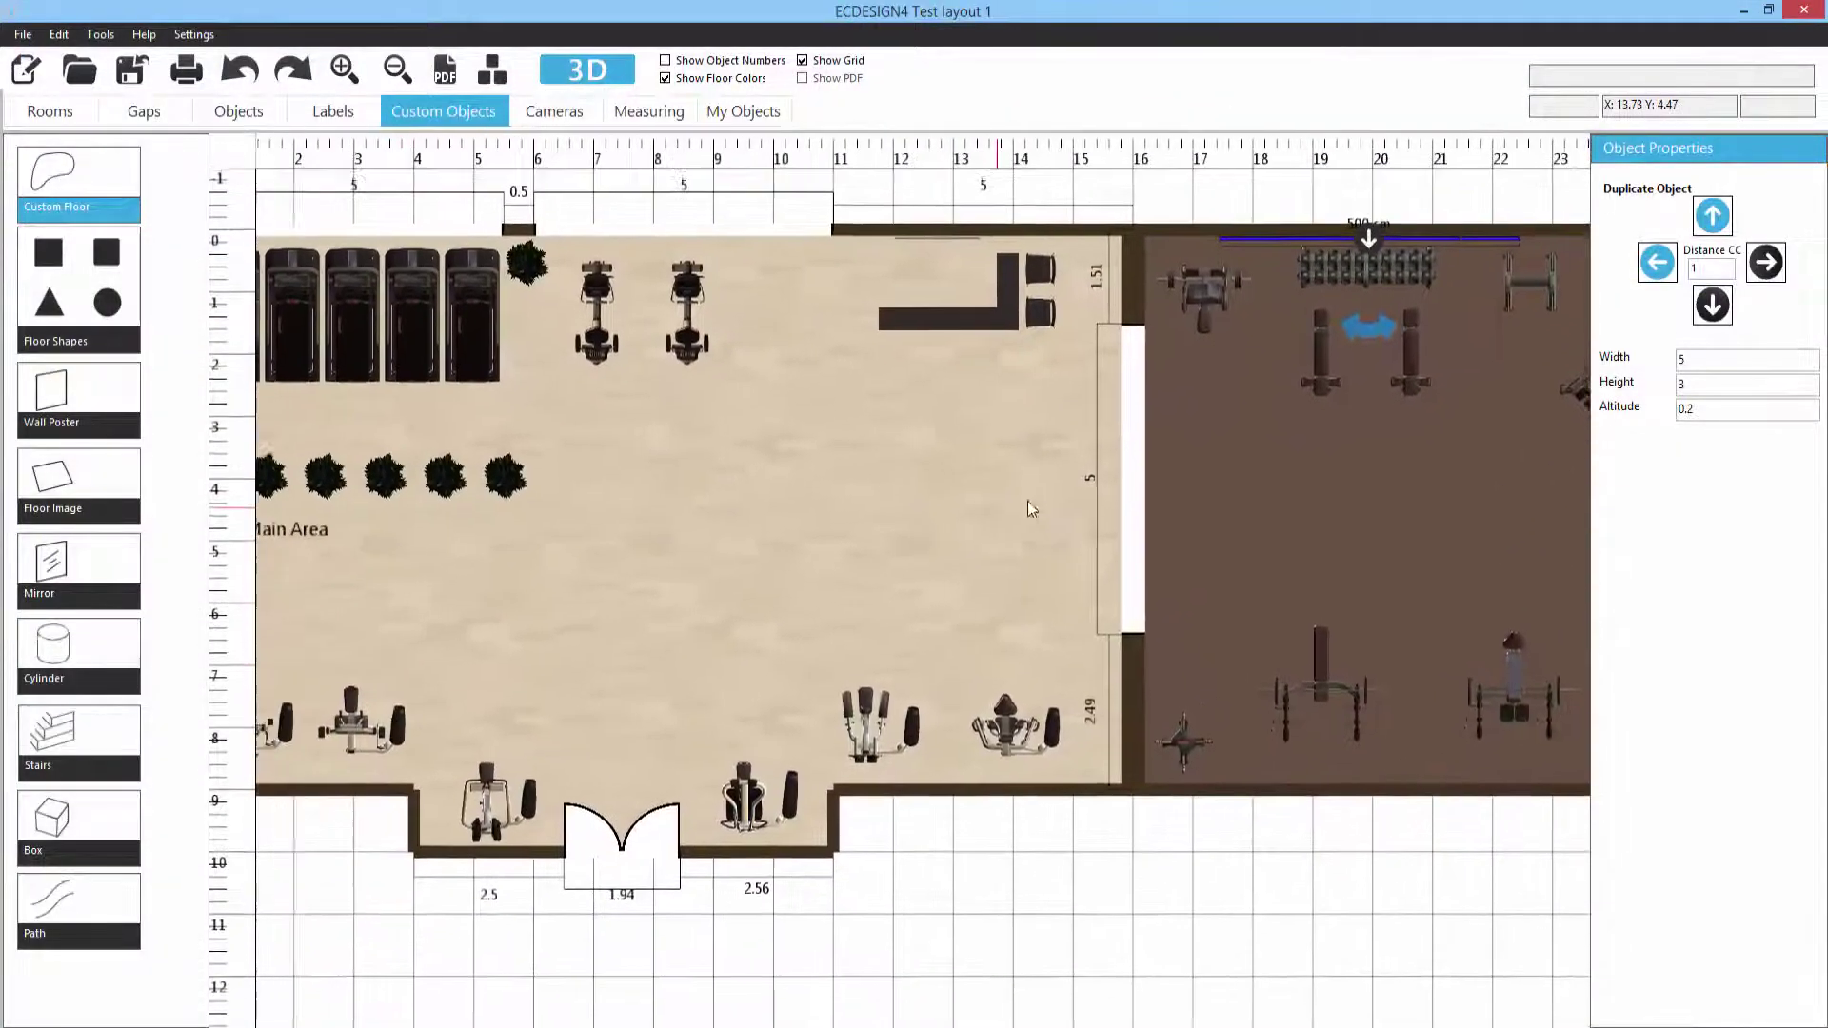
{"action": "left_click_drag", "start_coordinate": [636, 590], "coordinate": [723, 619]}
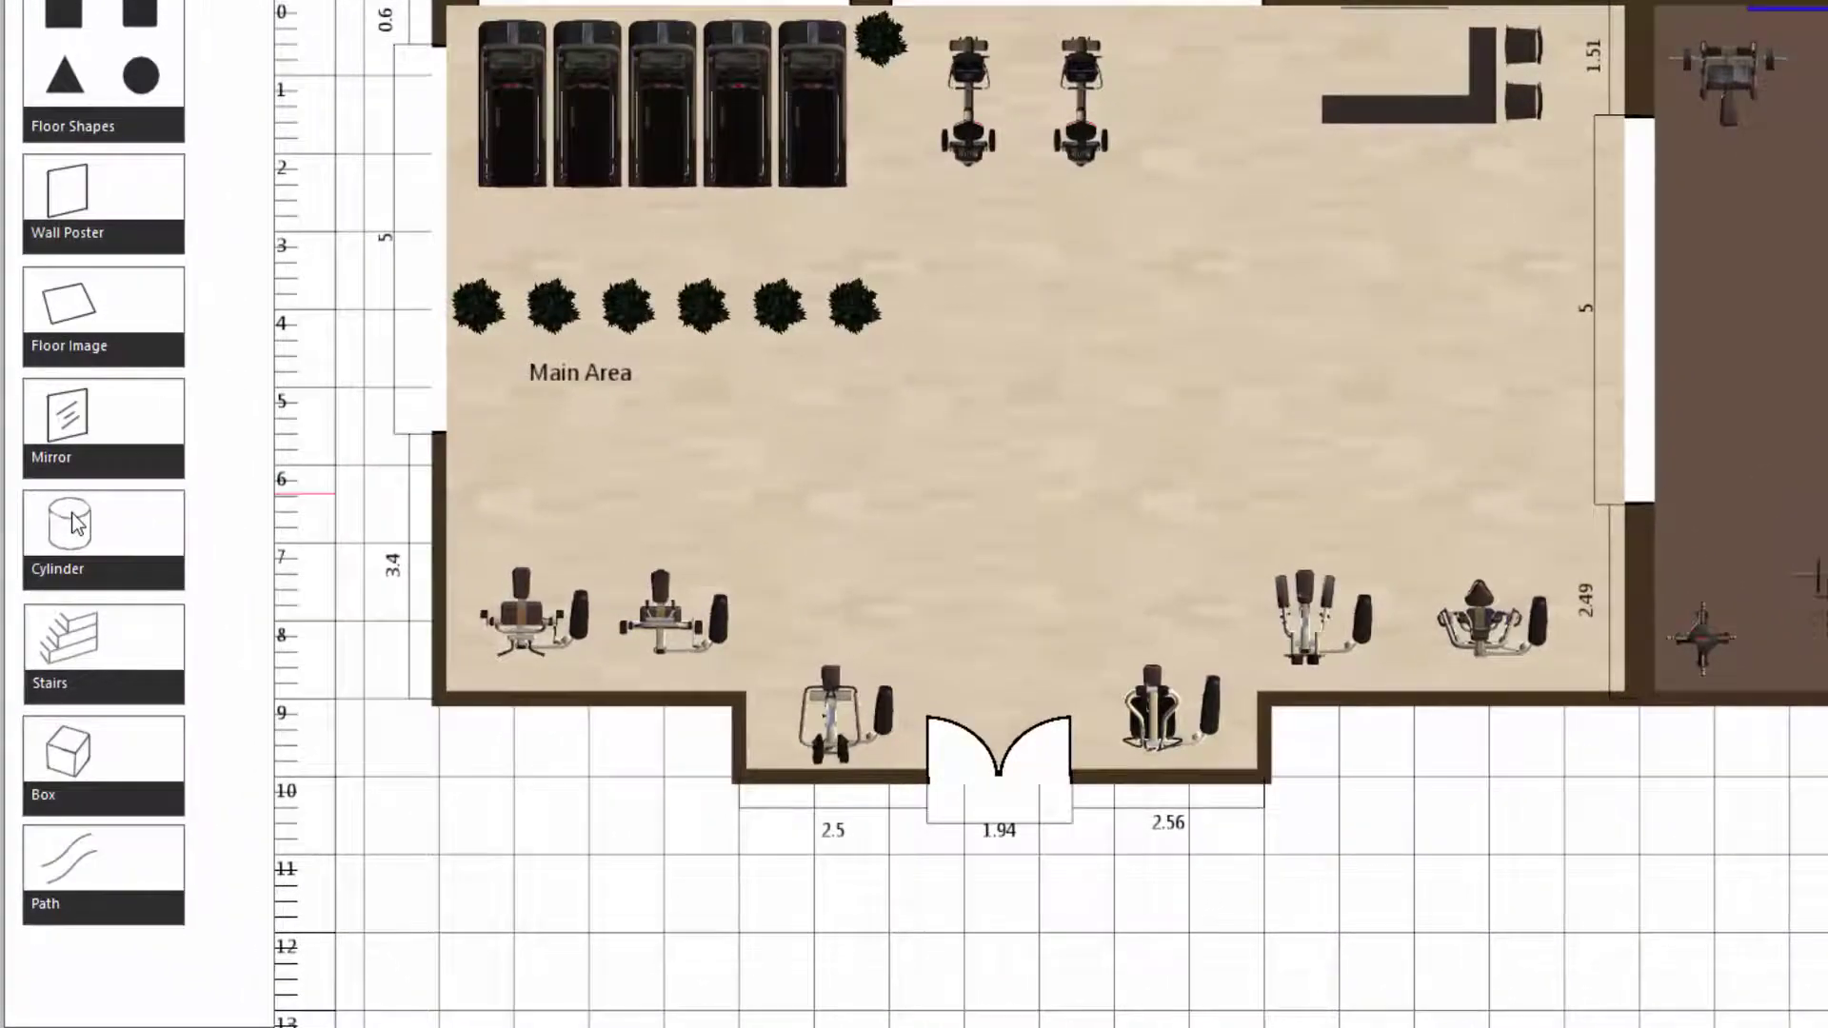
{"action": "left_click_drag", "start_coordinate": [76, 524], "coordinate": [1085, 394]}
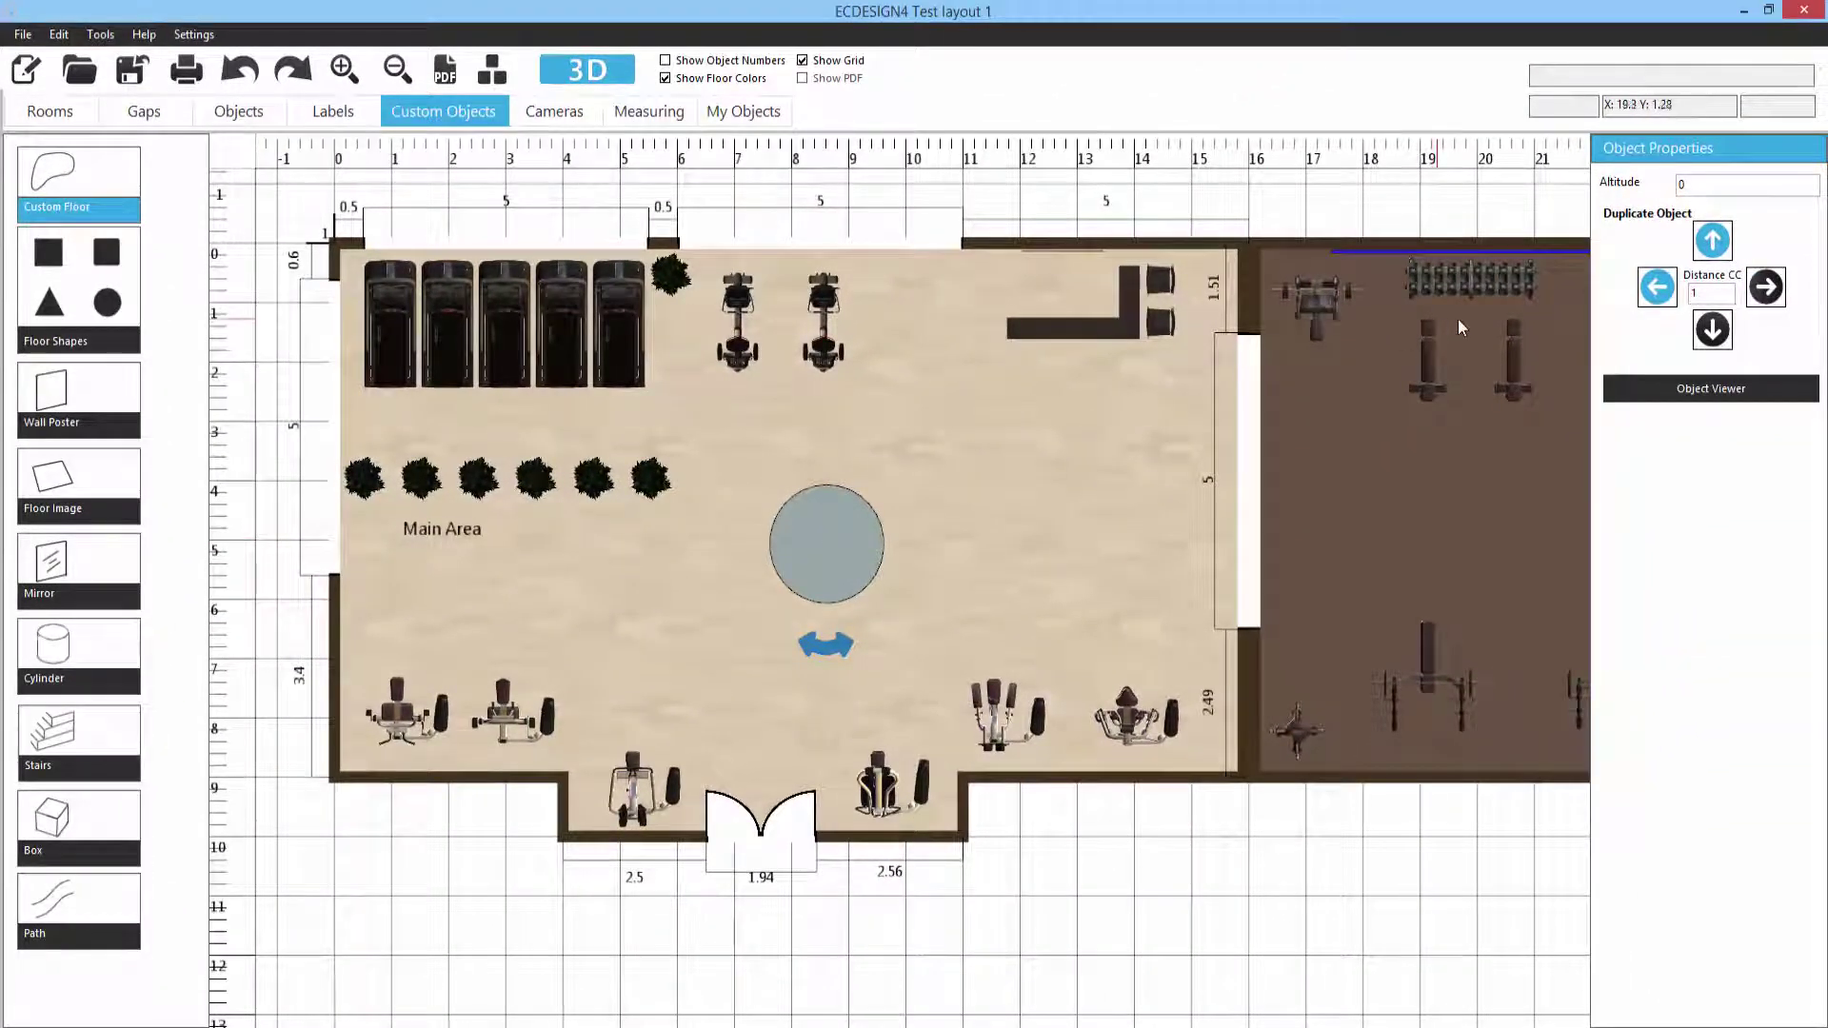
{"action": "left_click", "coordinate": [846, 571]}
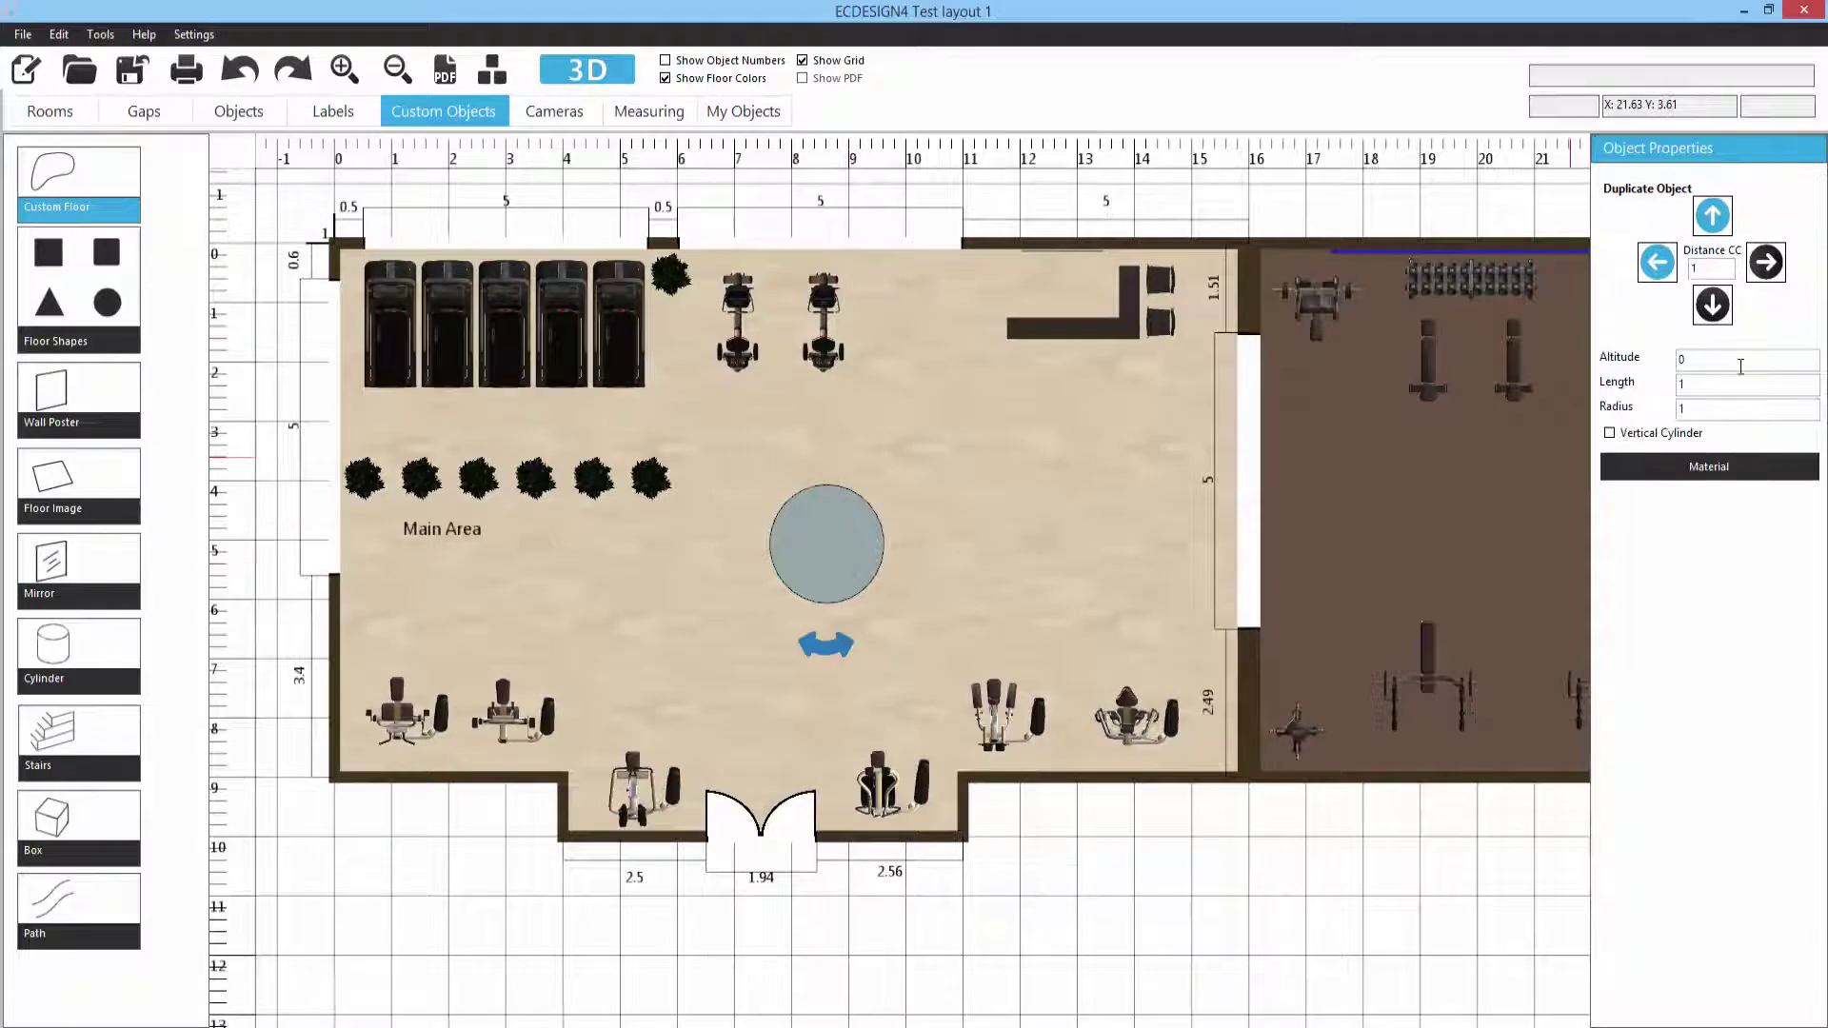
{"action": "double_click", "coordinate": [1682, 383]}
{"action": "type", "text": "2"}
{"action": "key", "text": "BackSpace"}
{"action": "type", "text": "4.5"}
{"action": "left_click", "coordinate": [1693, 412]}
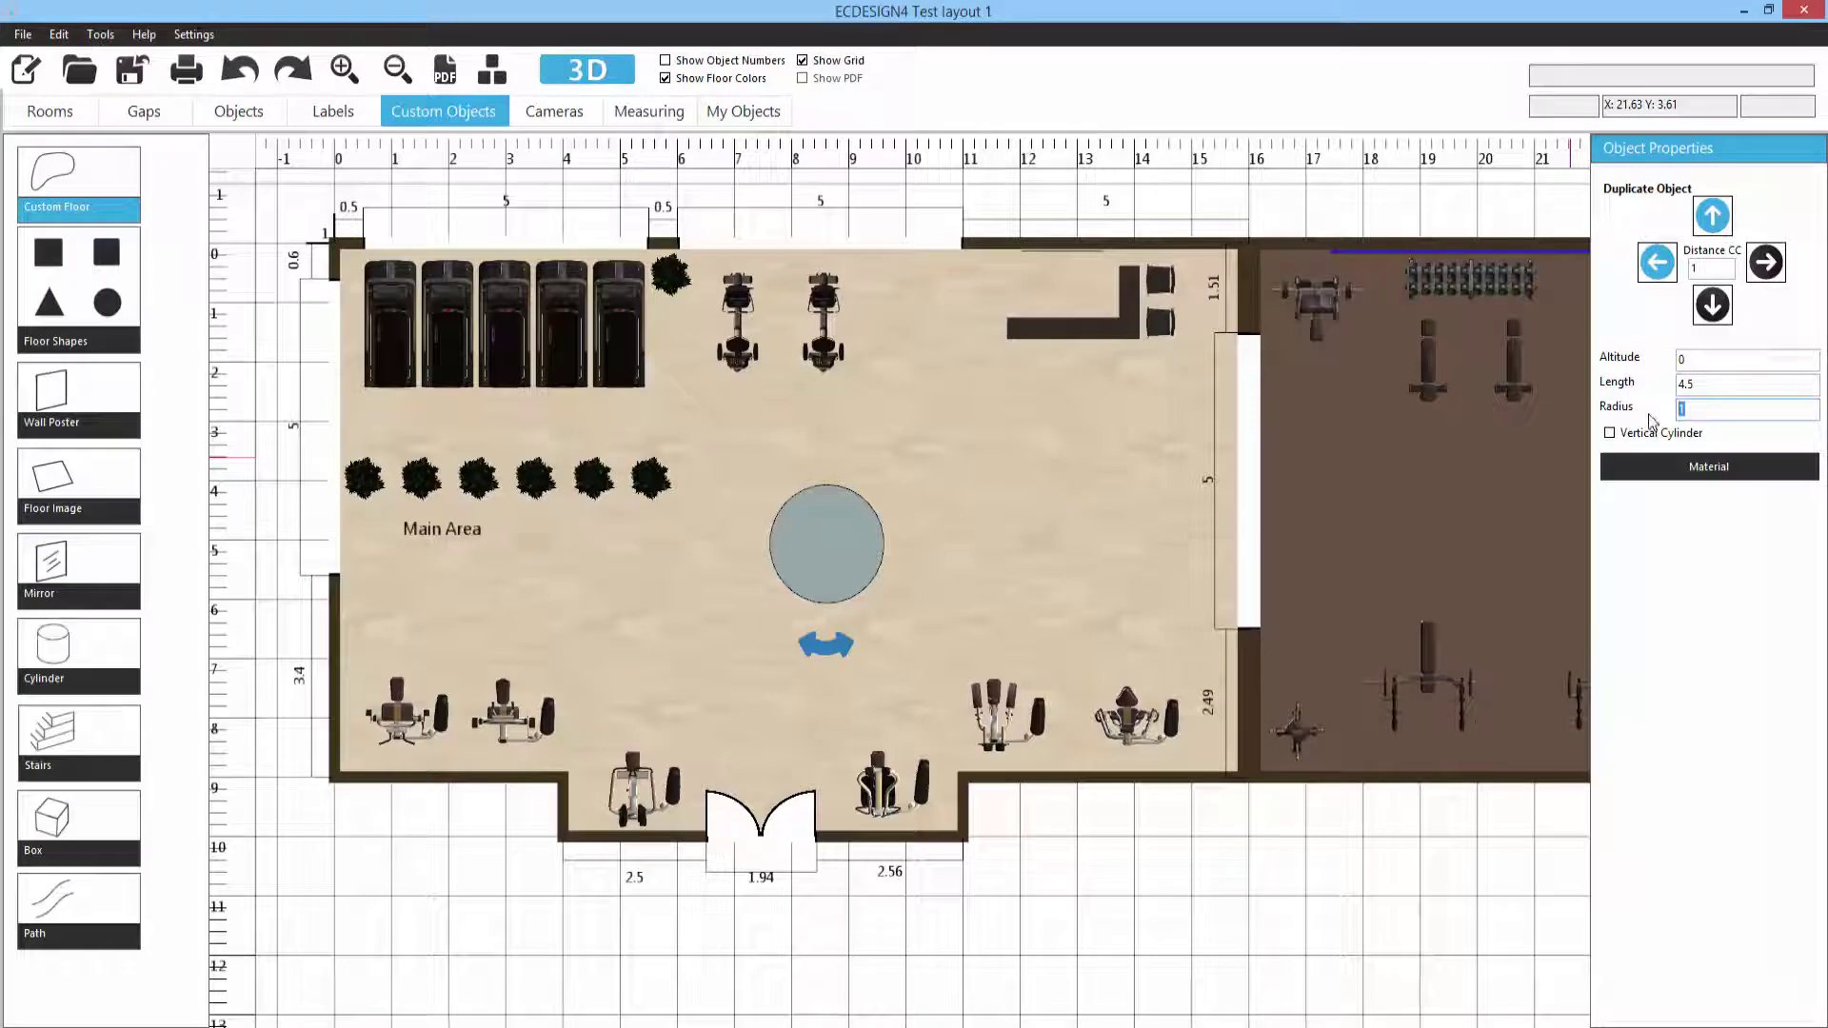
{"action": "type", "text": "0"}
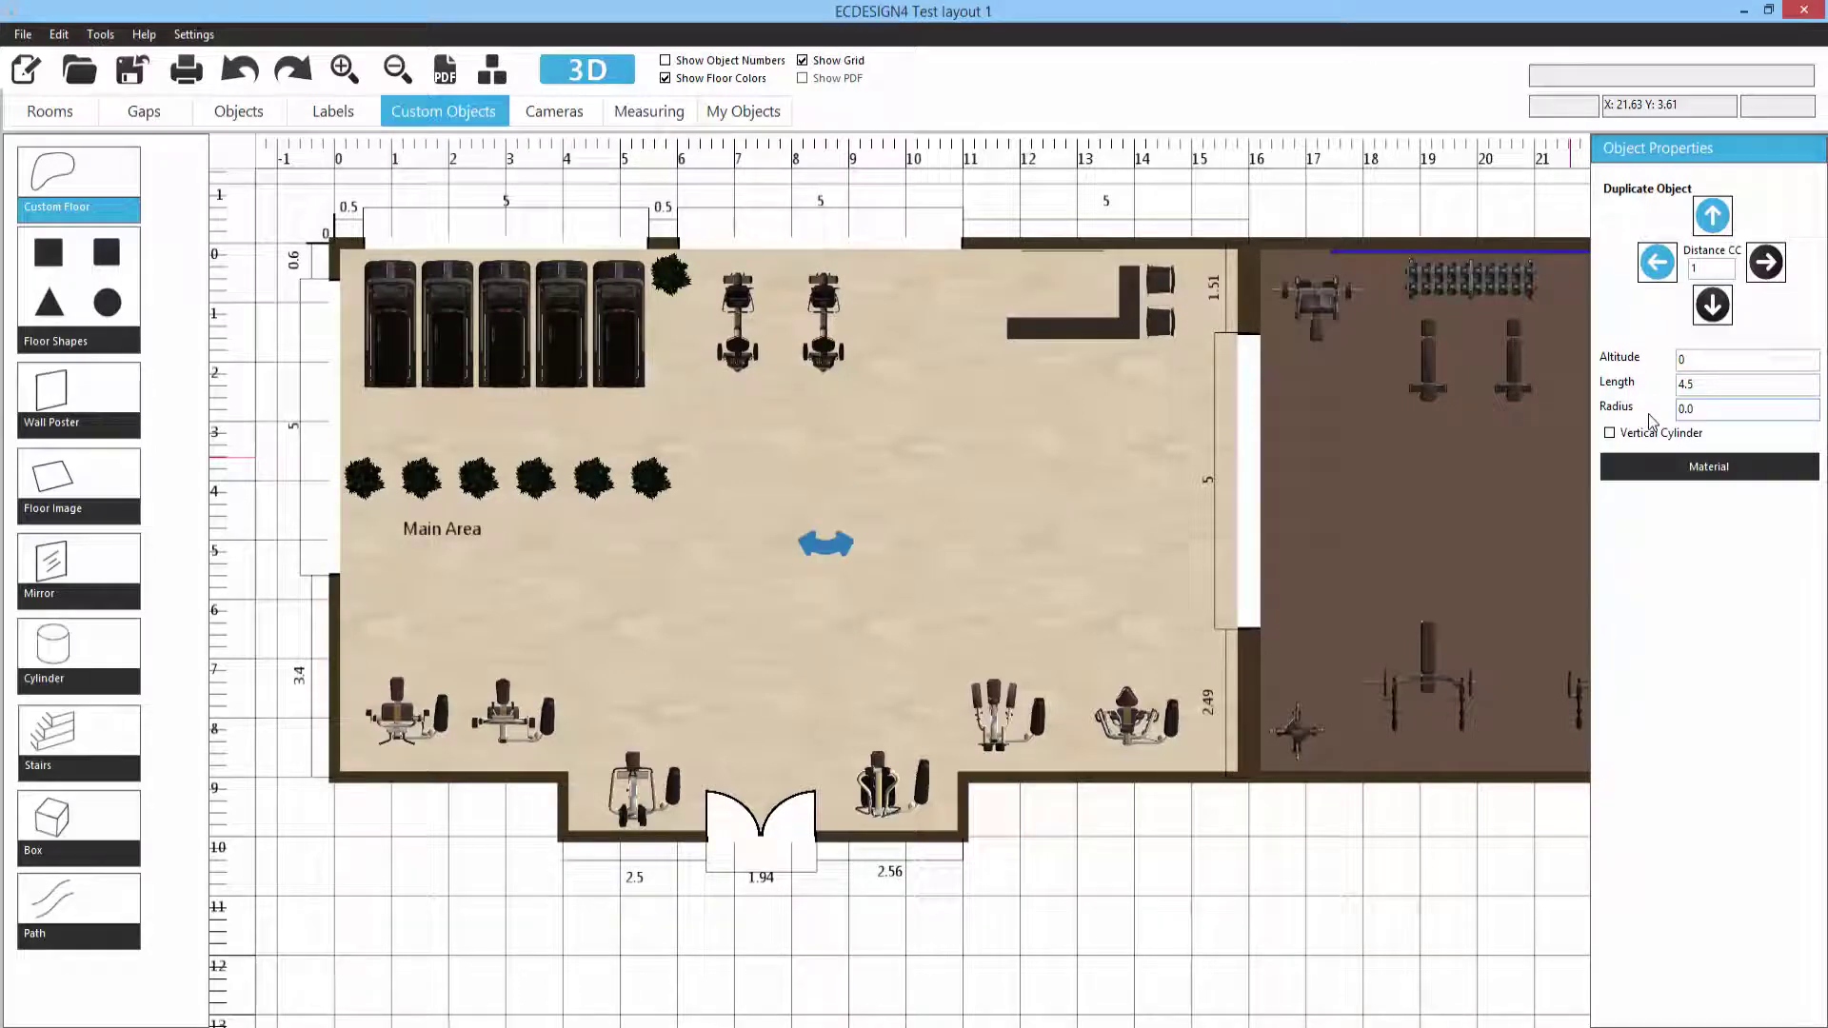
{"action": "type", "text": ".3"}
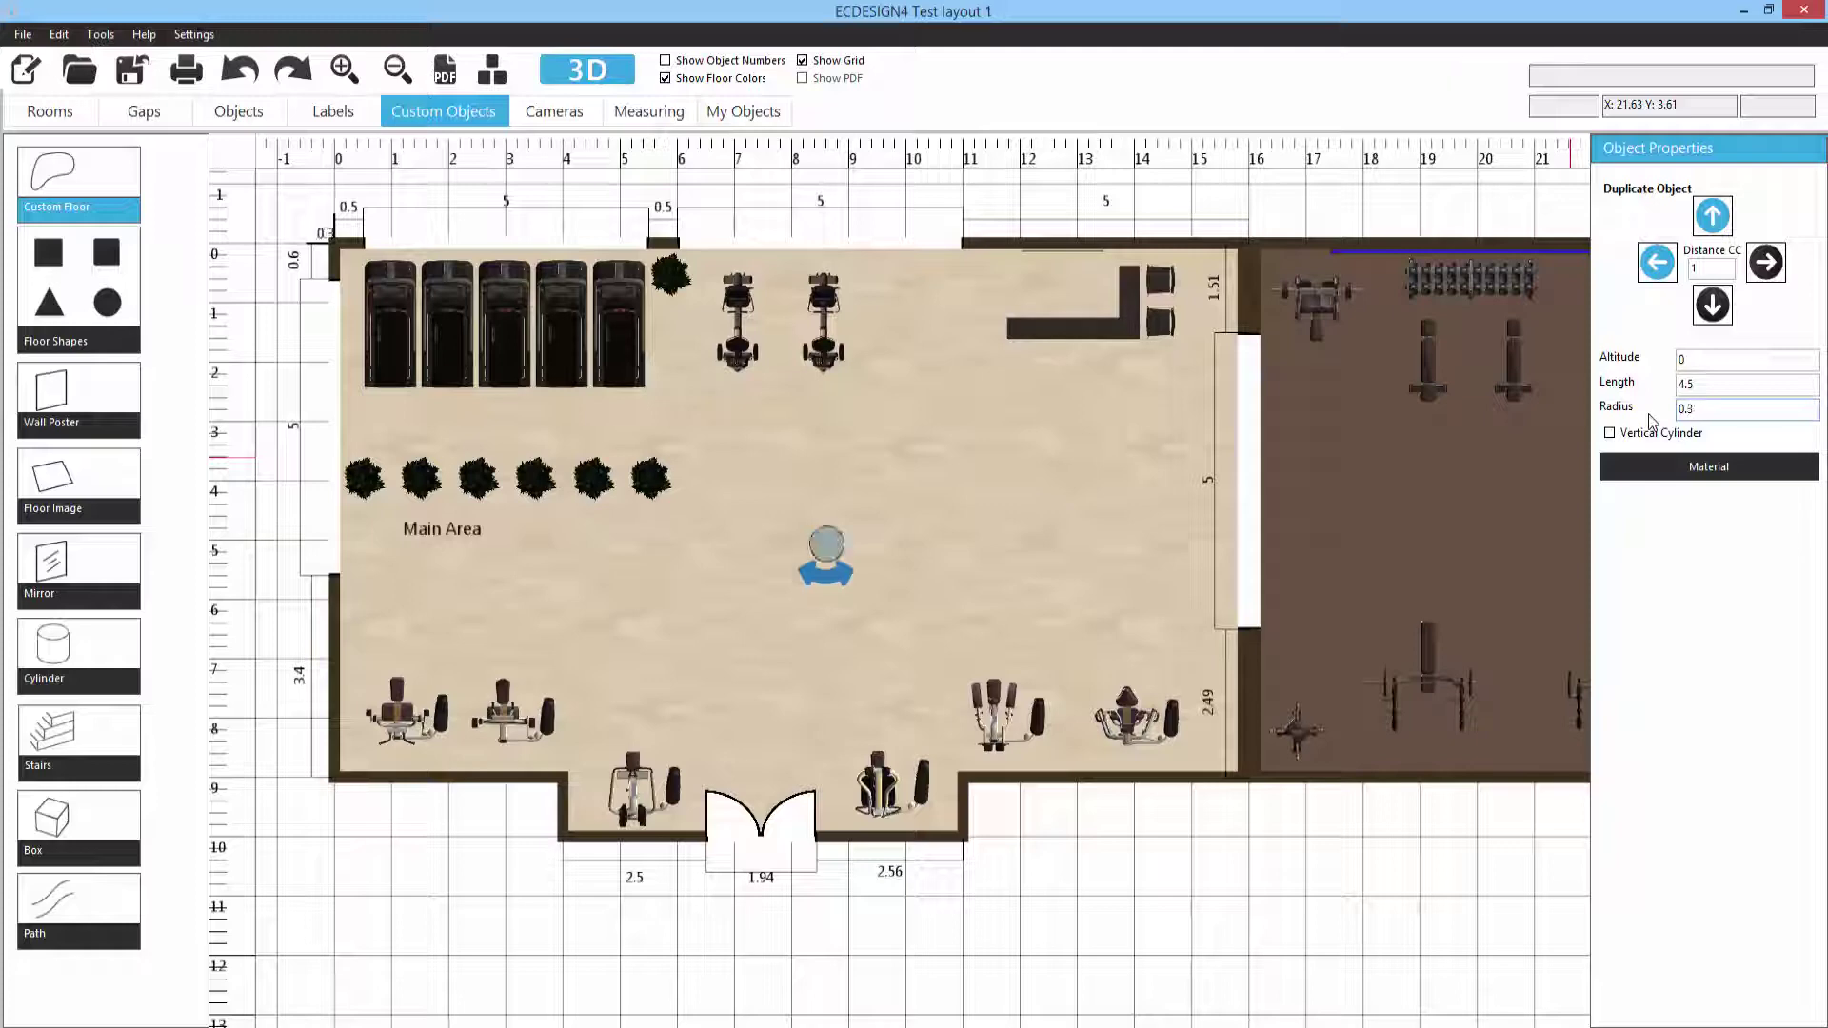
Step: Colour the cylinder brown
{"action": "left_click", "coordinate": [1666, 466]}
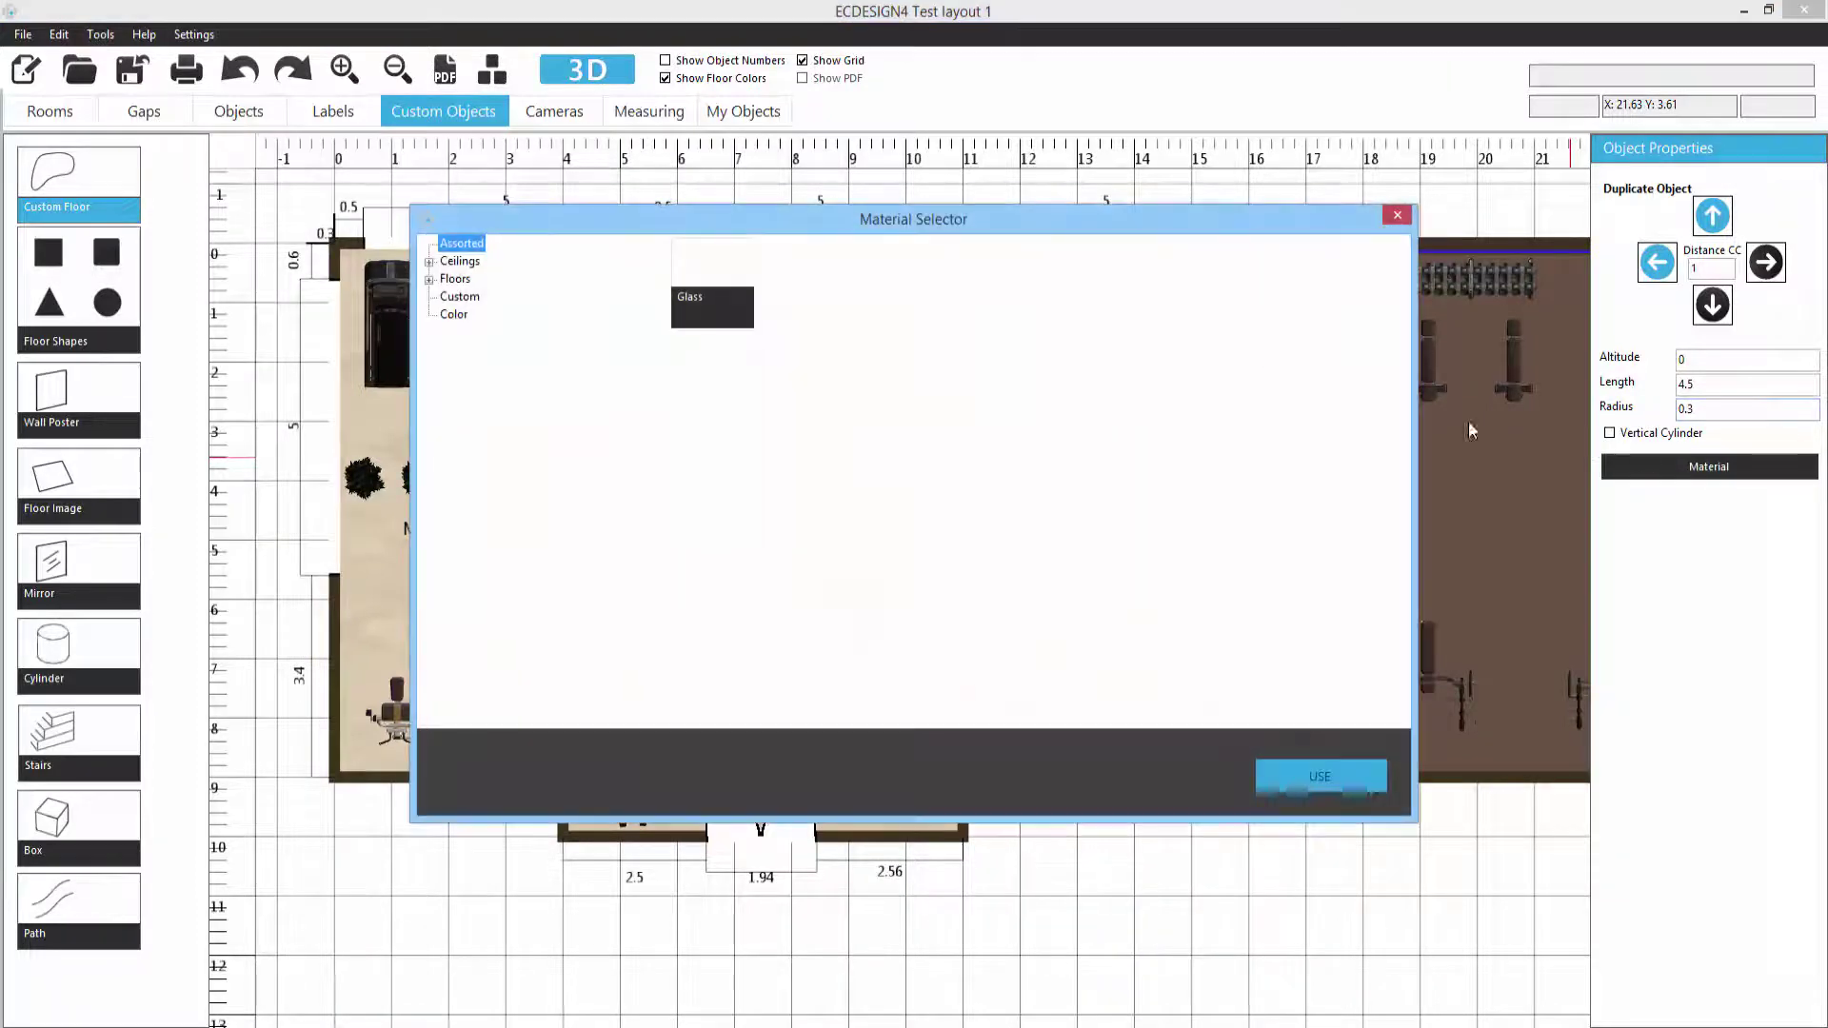
{"action": "left_click", "coordinate": [453, 315]}
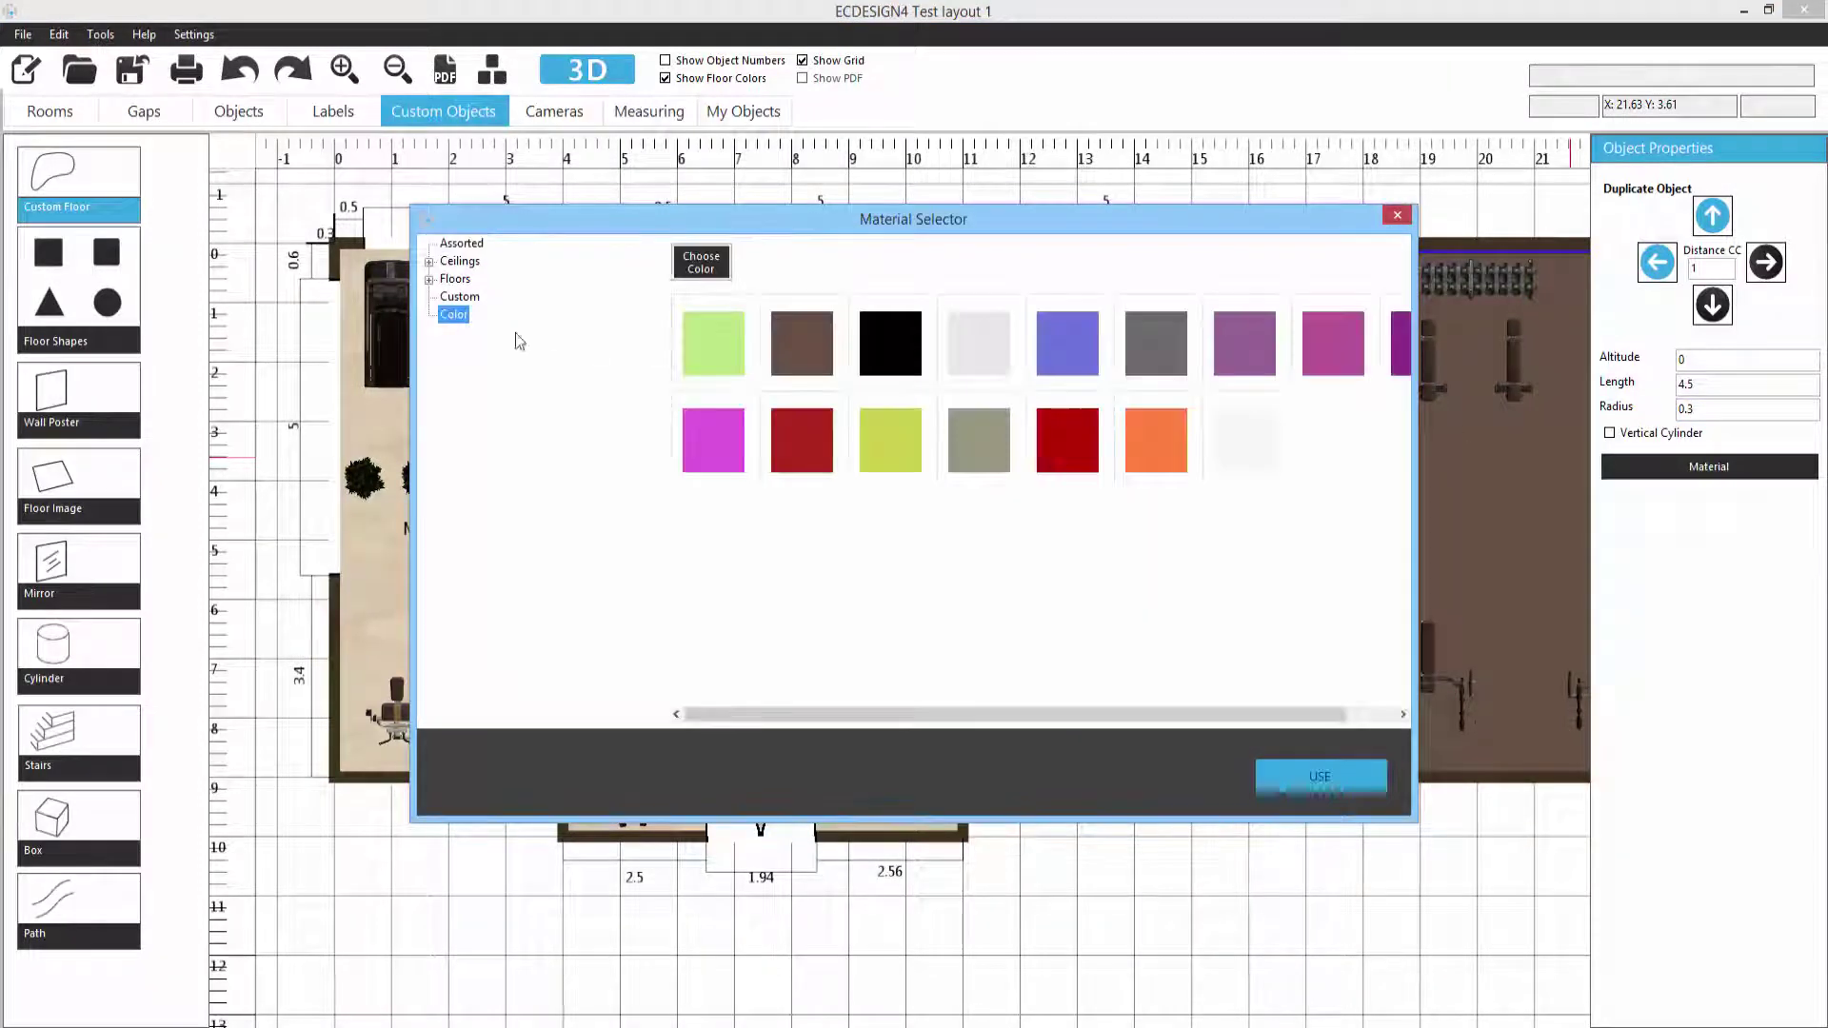
{"action": "left_click", "coordinate": [802, 342]}
{"action": "left_click", "coordinate": [1302, 781]}
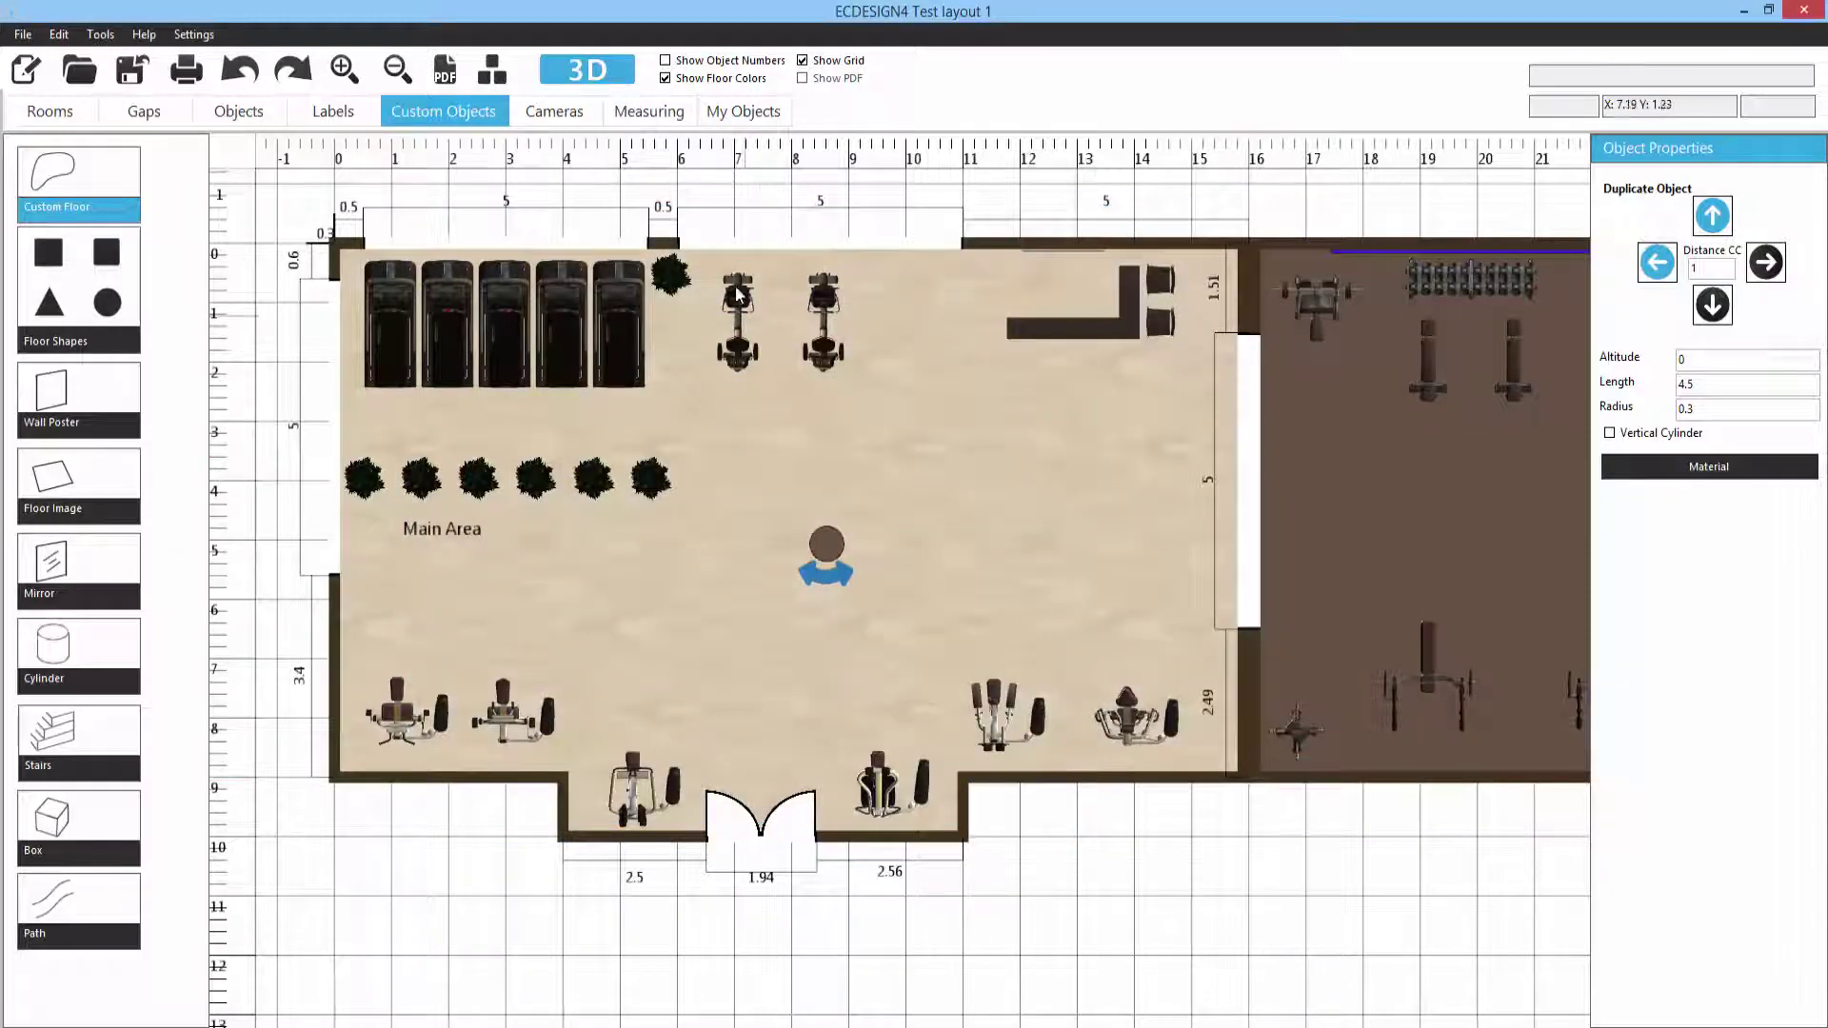
{"action": "left_click", "coordinate": [608, 71]}
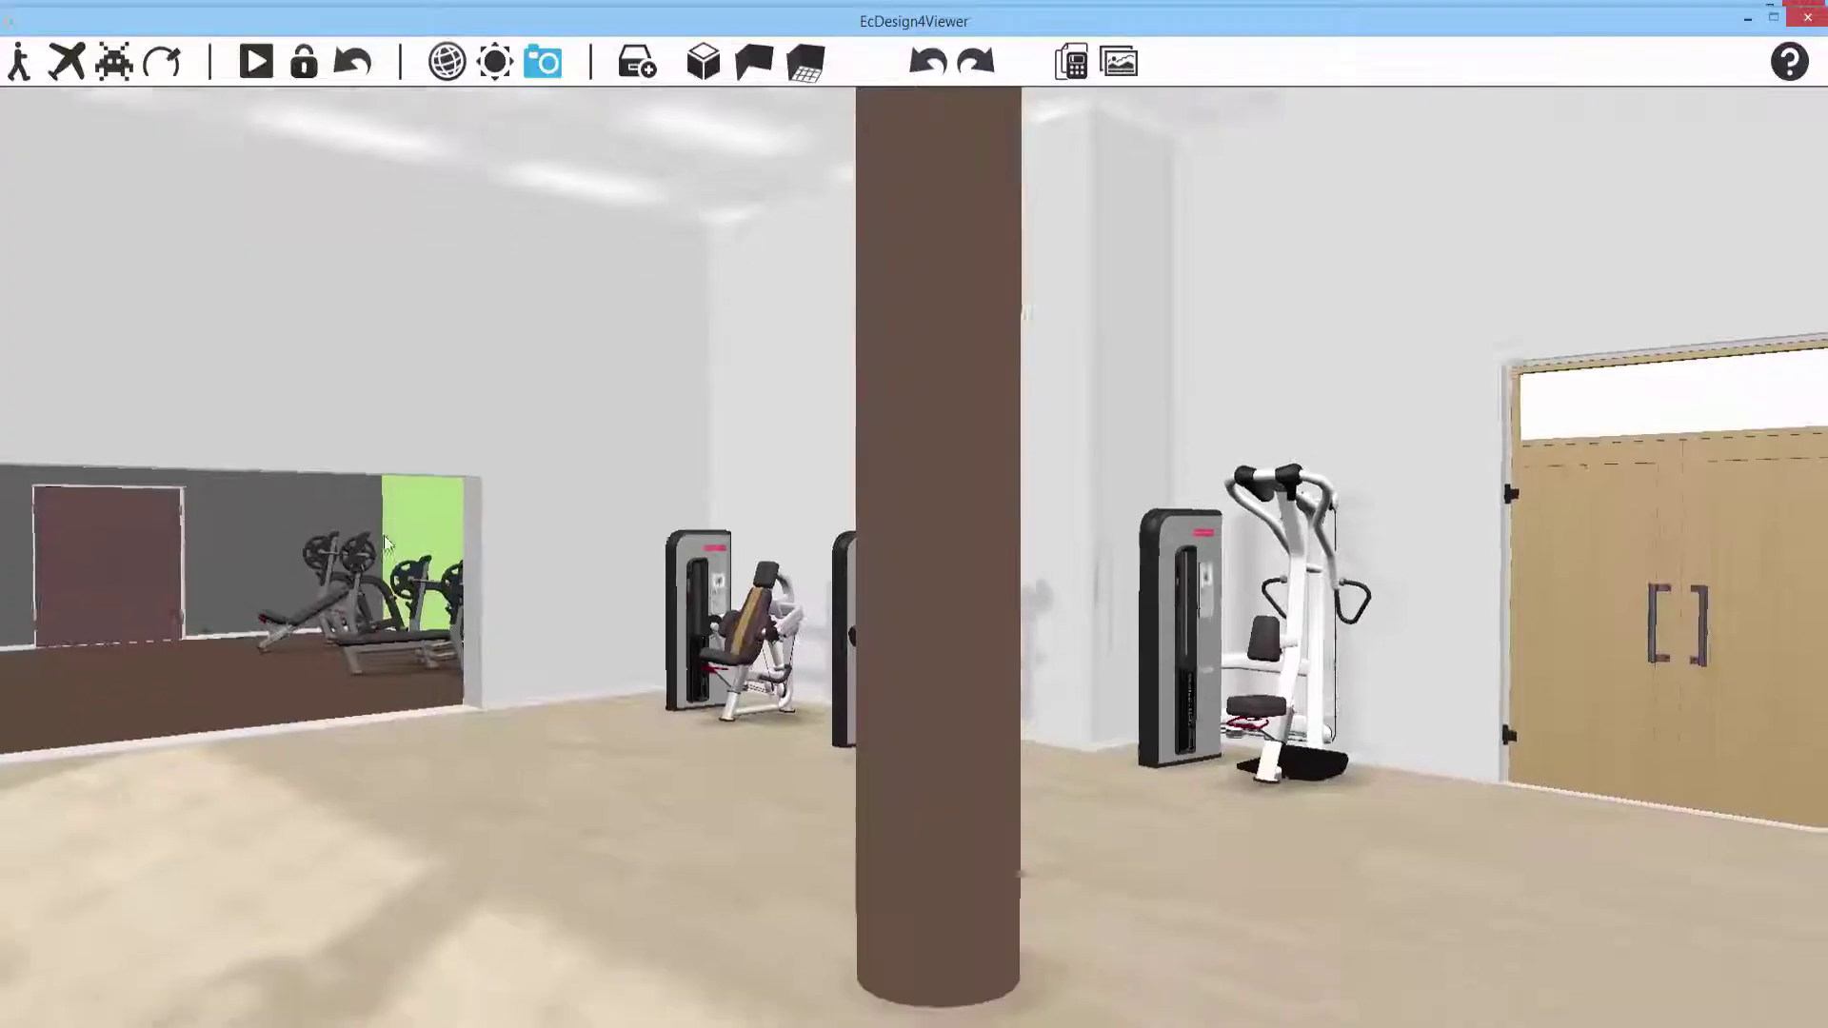
{"action": "left_click_drag", "start_coordinate": [385, 543], "coordinate": [388, 298]}
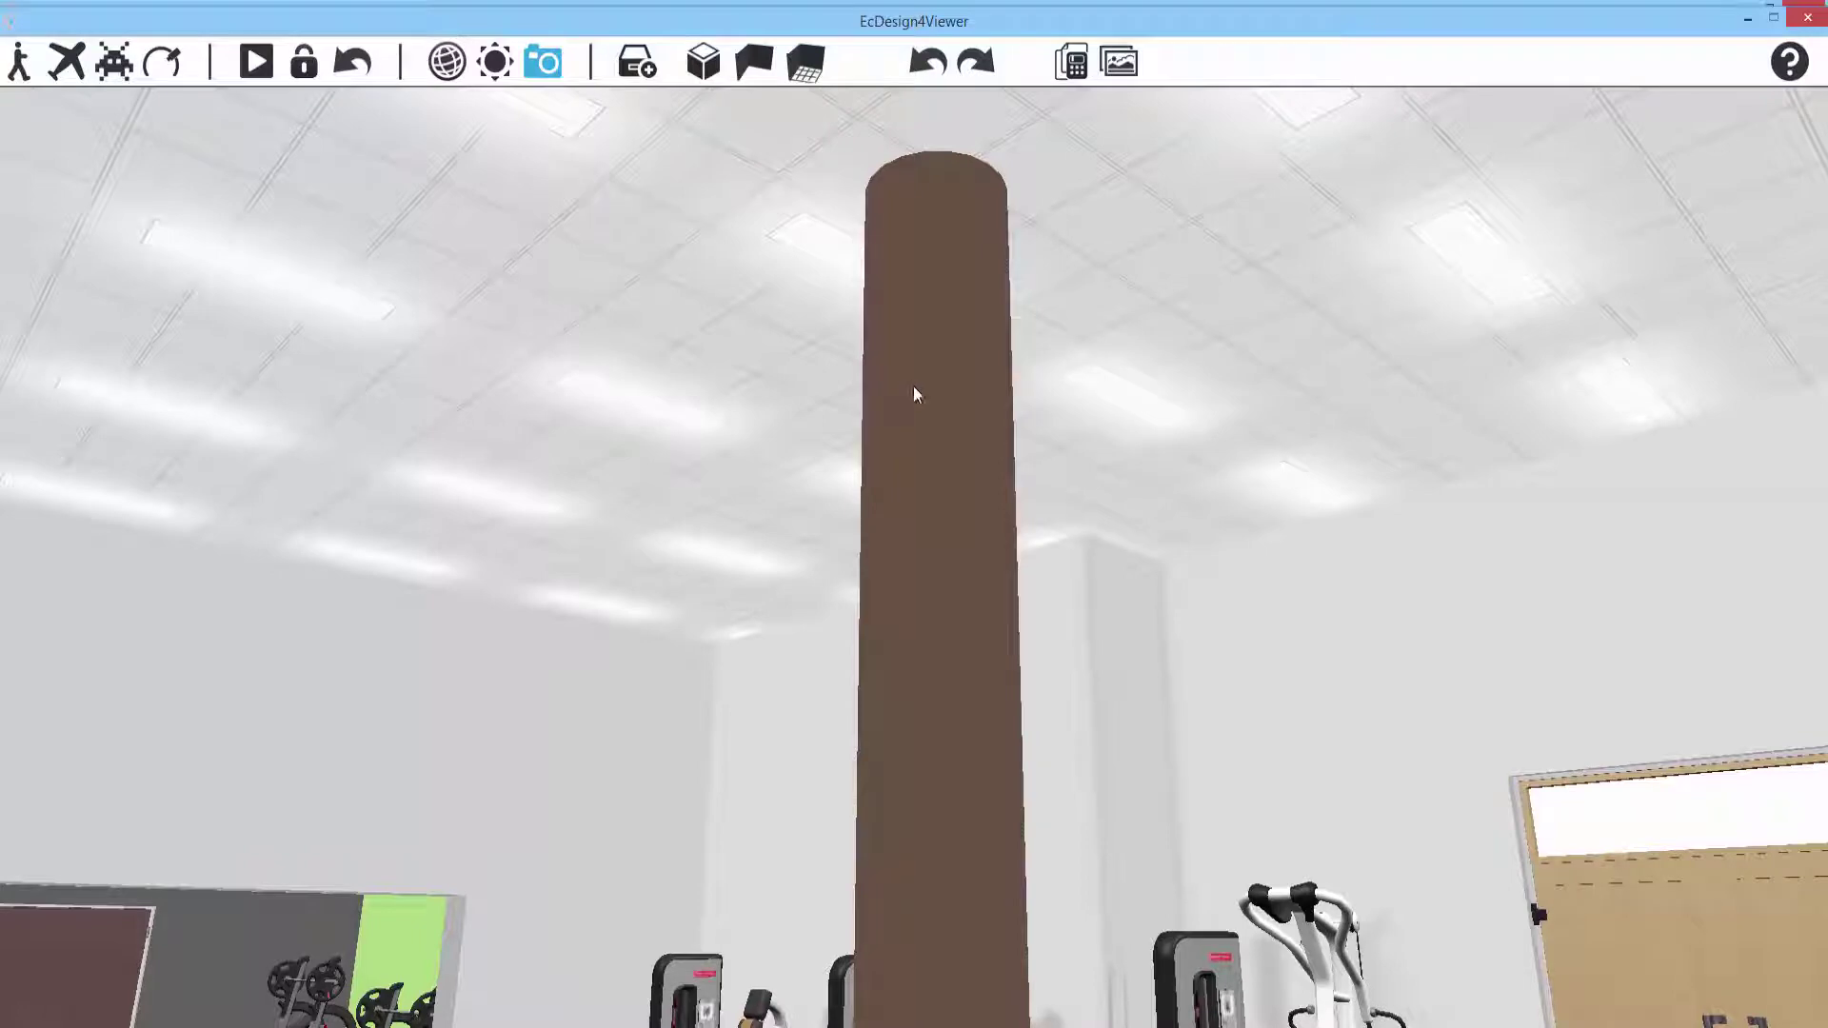
{"action": "left_click", "coordinate": [1812, 21]}
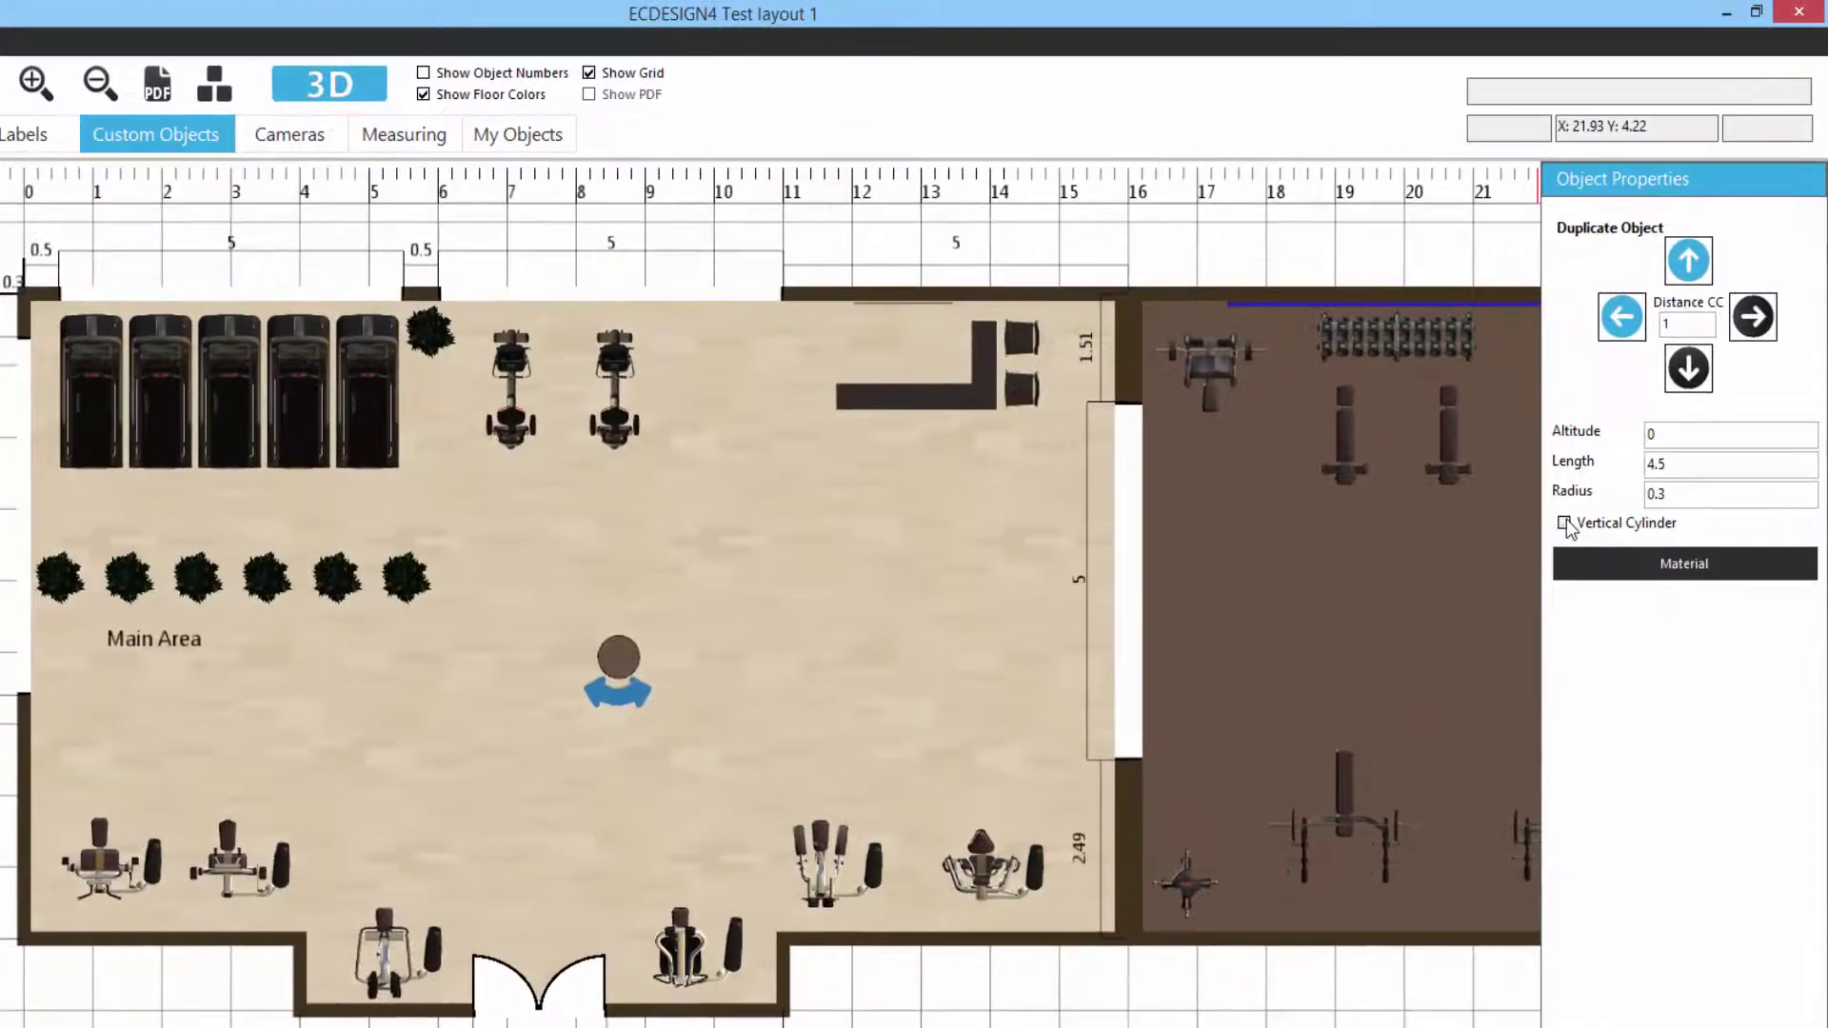
Step: Try the cylinder lying flat as a bar, nudge it, then delete it
{"action": "left_click", "coordinate": [1609, 433]}
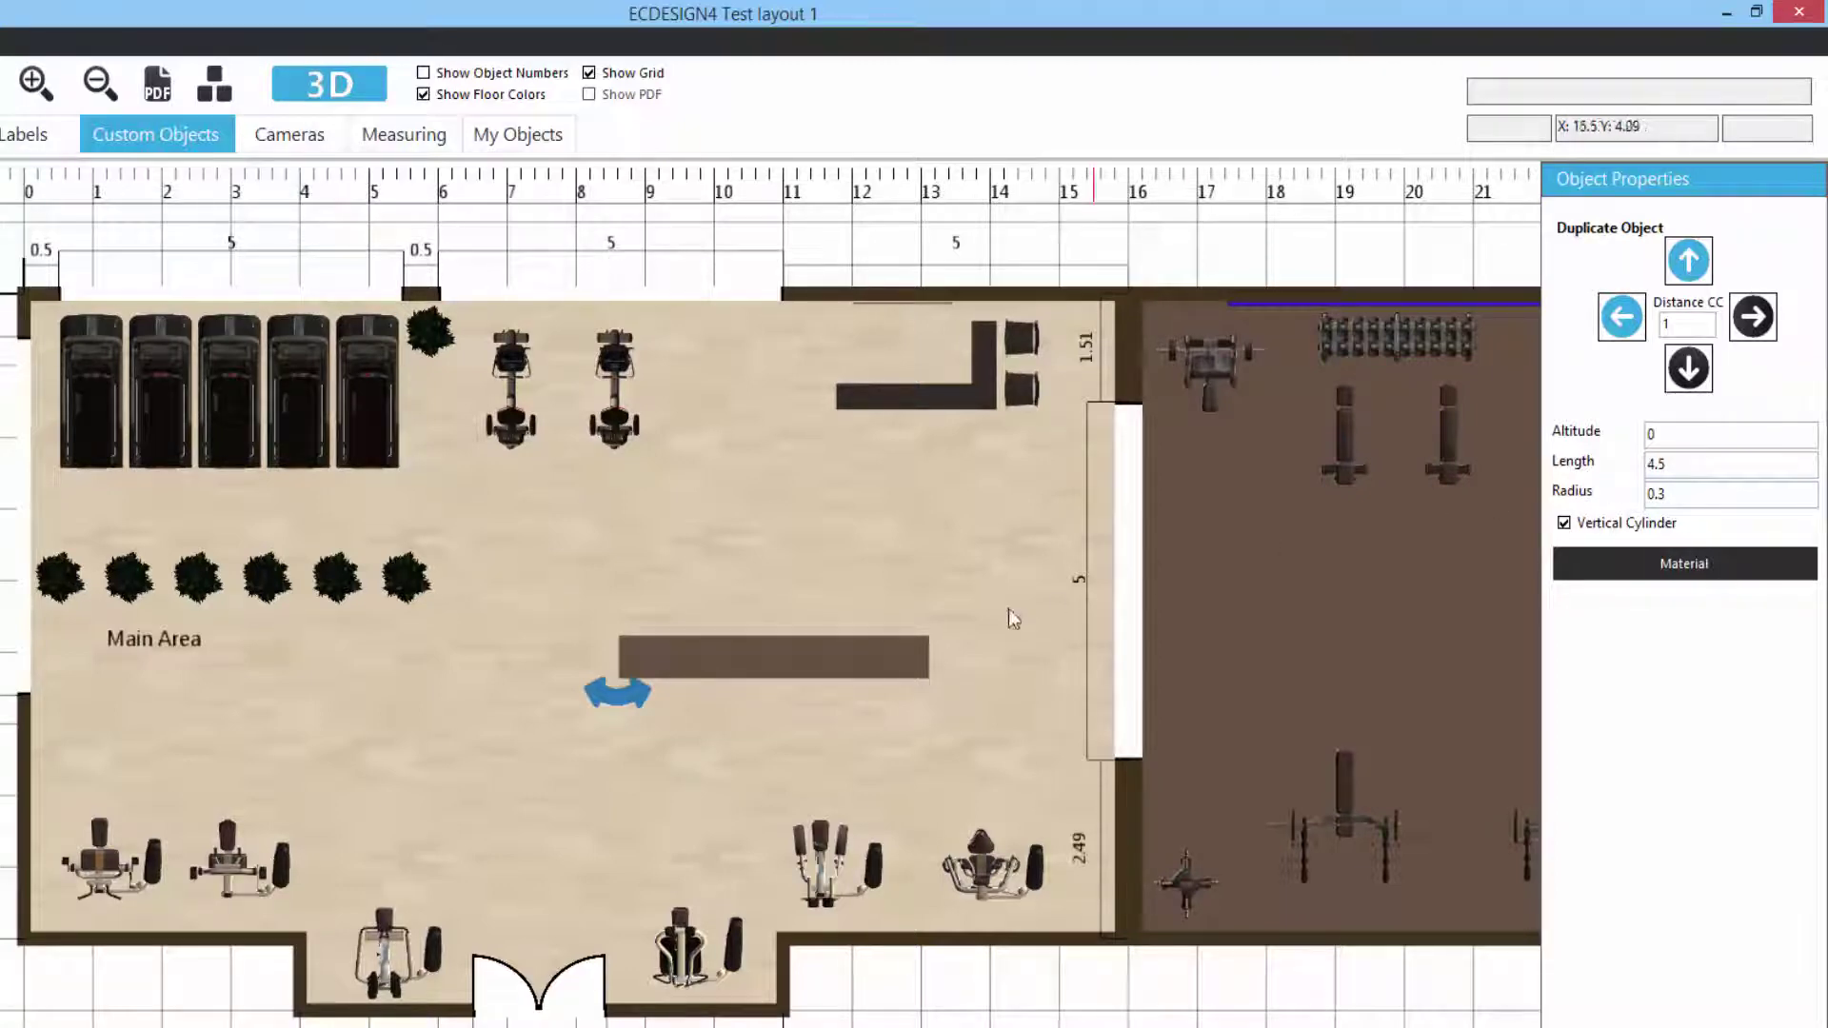
{"action": "left_click_drag", "start_coordinate": [802, 648], "coordinate": [786, 623]}
{"action": "key", "text": "Delete"}
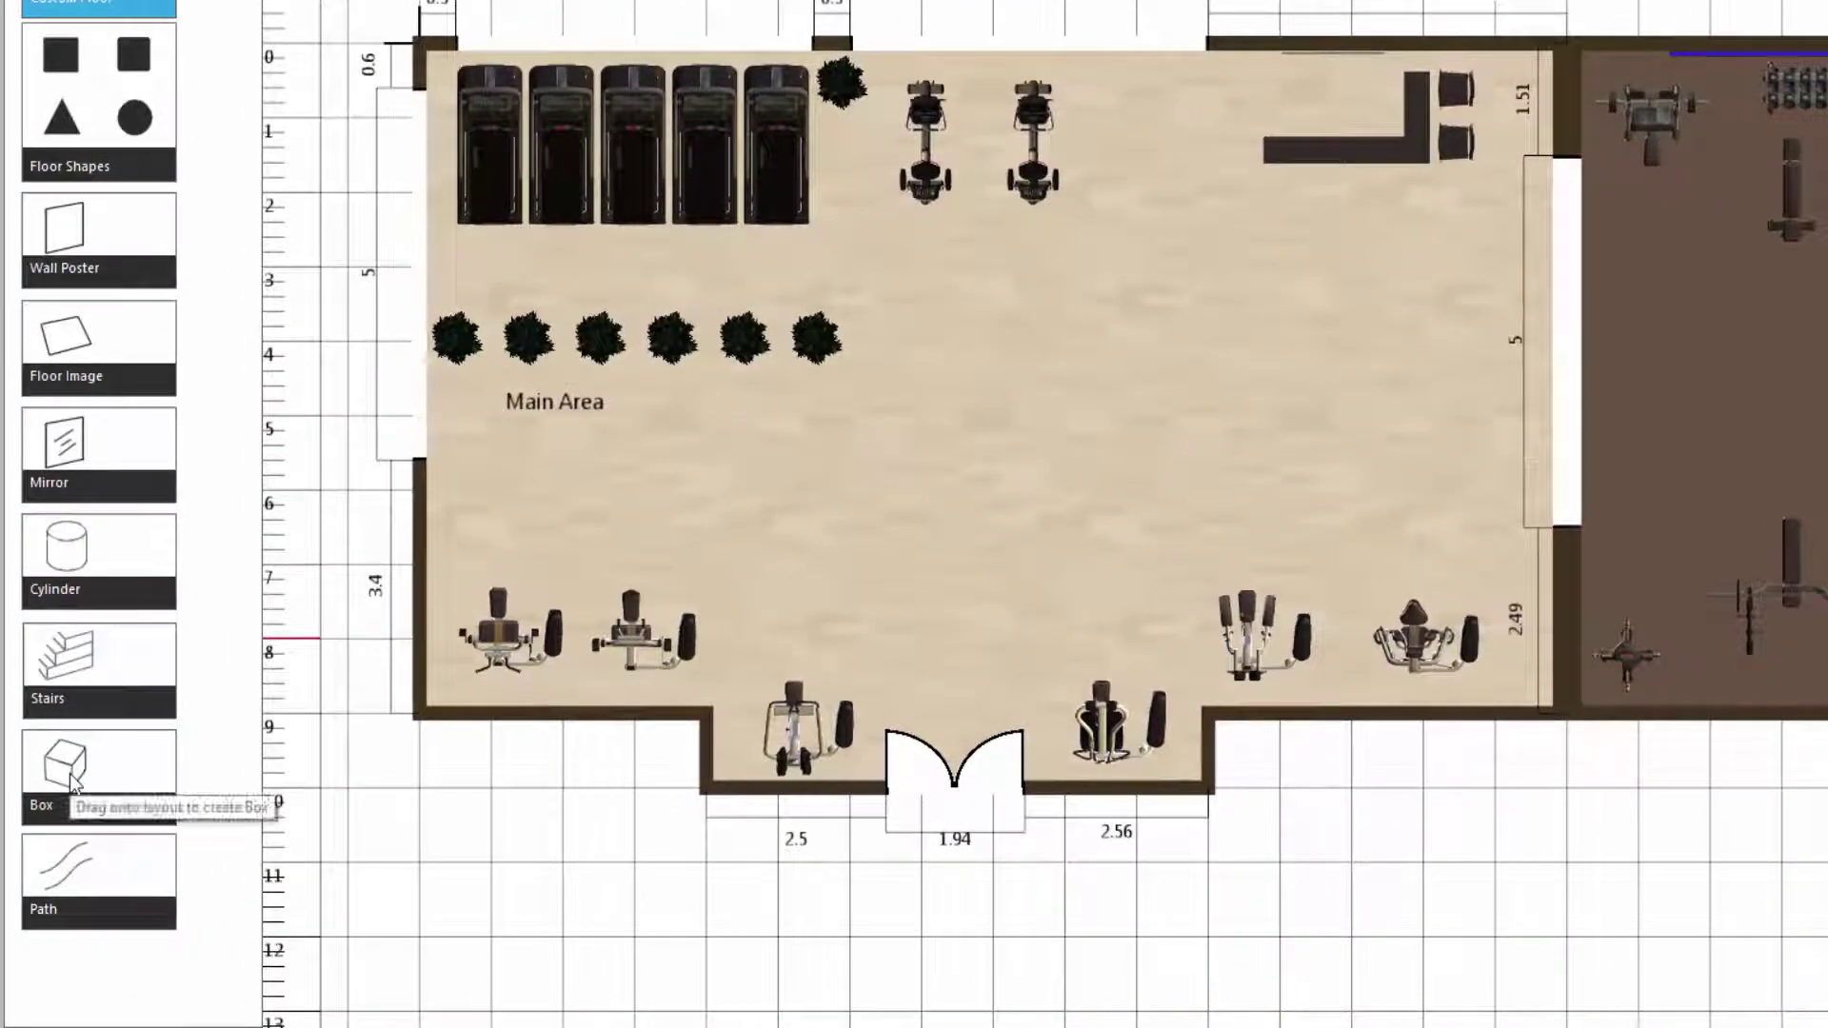
Step: Place a box mid-room sized 0.2 wide, 0.2 deep and 4.5 high
{"action": "left_click_drag", "start_coordinate": [70, 780], "coordinate": [993, 373]}
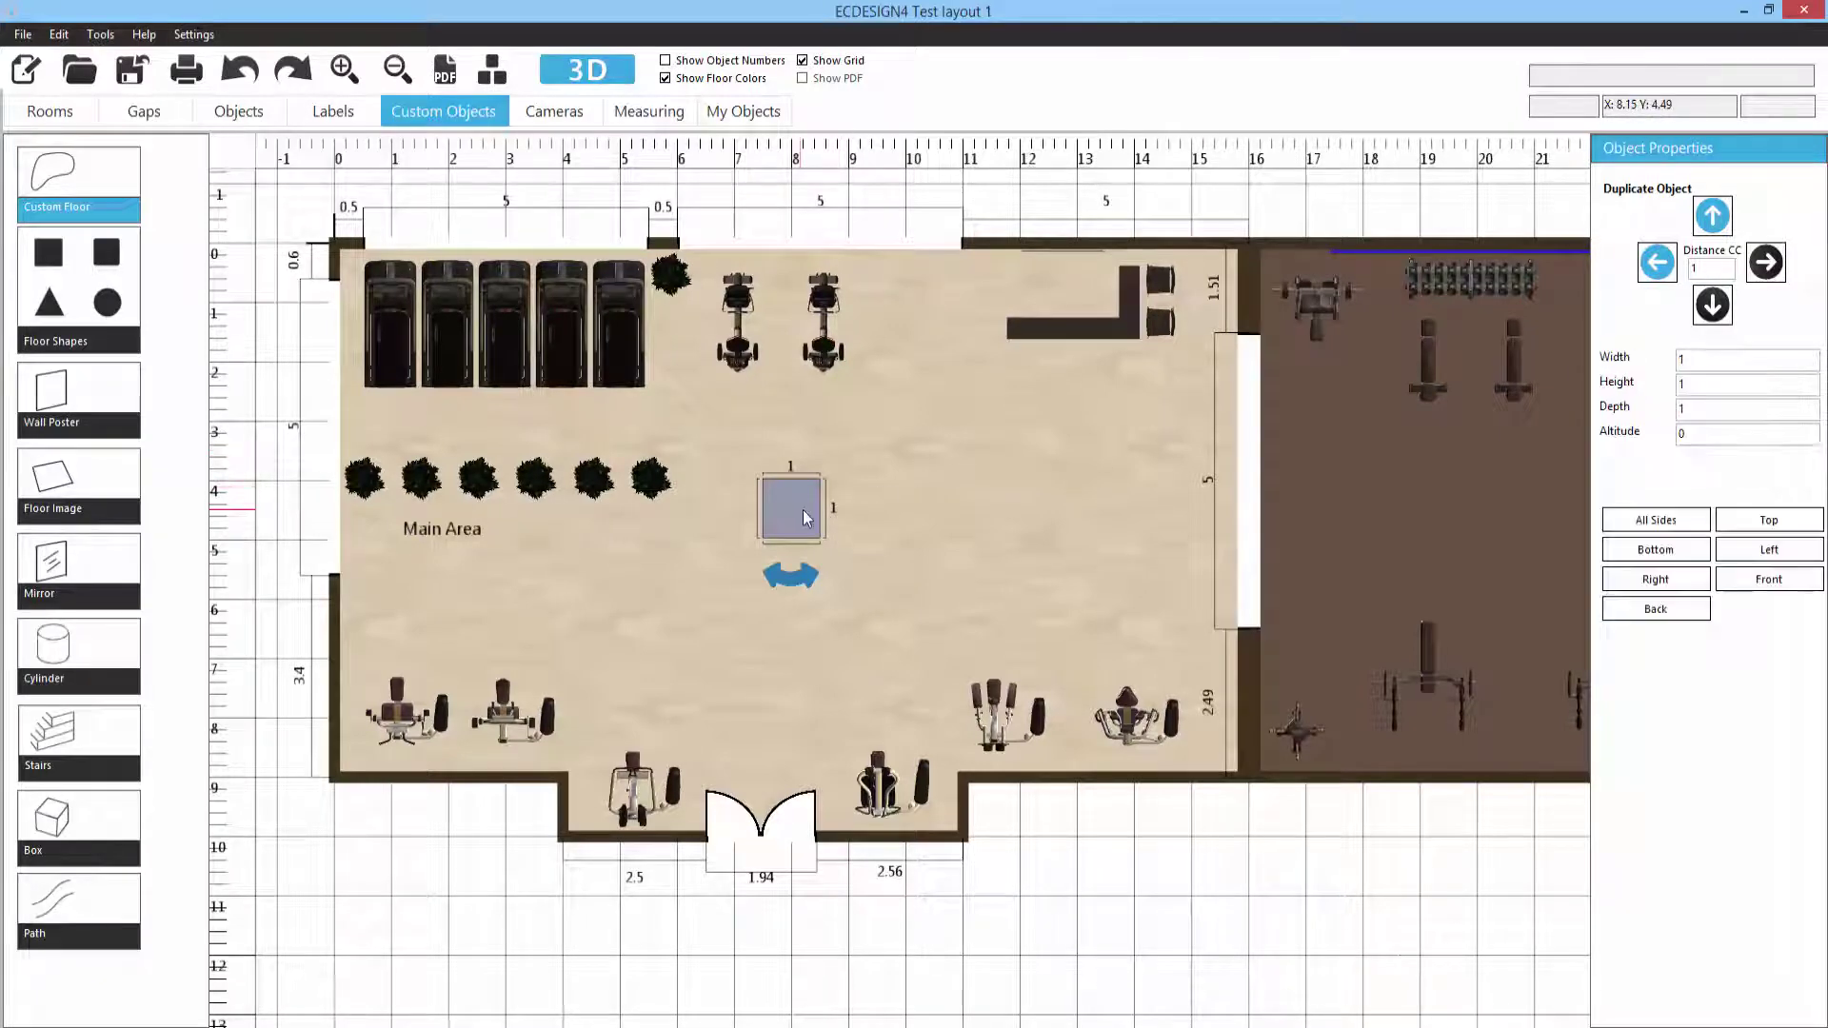
{"action": "key", "text": "BackSpace"}
{"action": "type", "text": "4.5"}
{"action": "key", "text": "Tab"}
{"action": "type", "text": "0.2"}
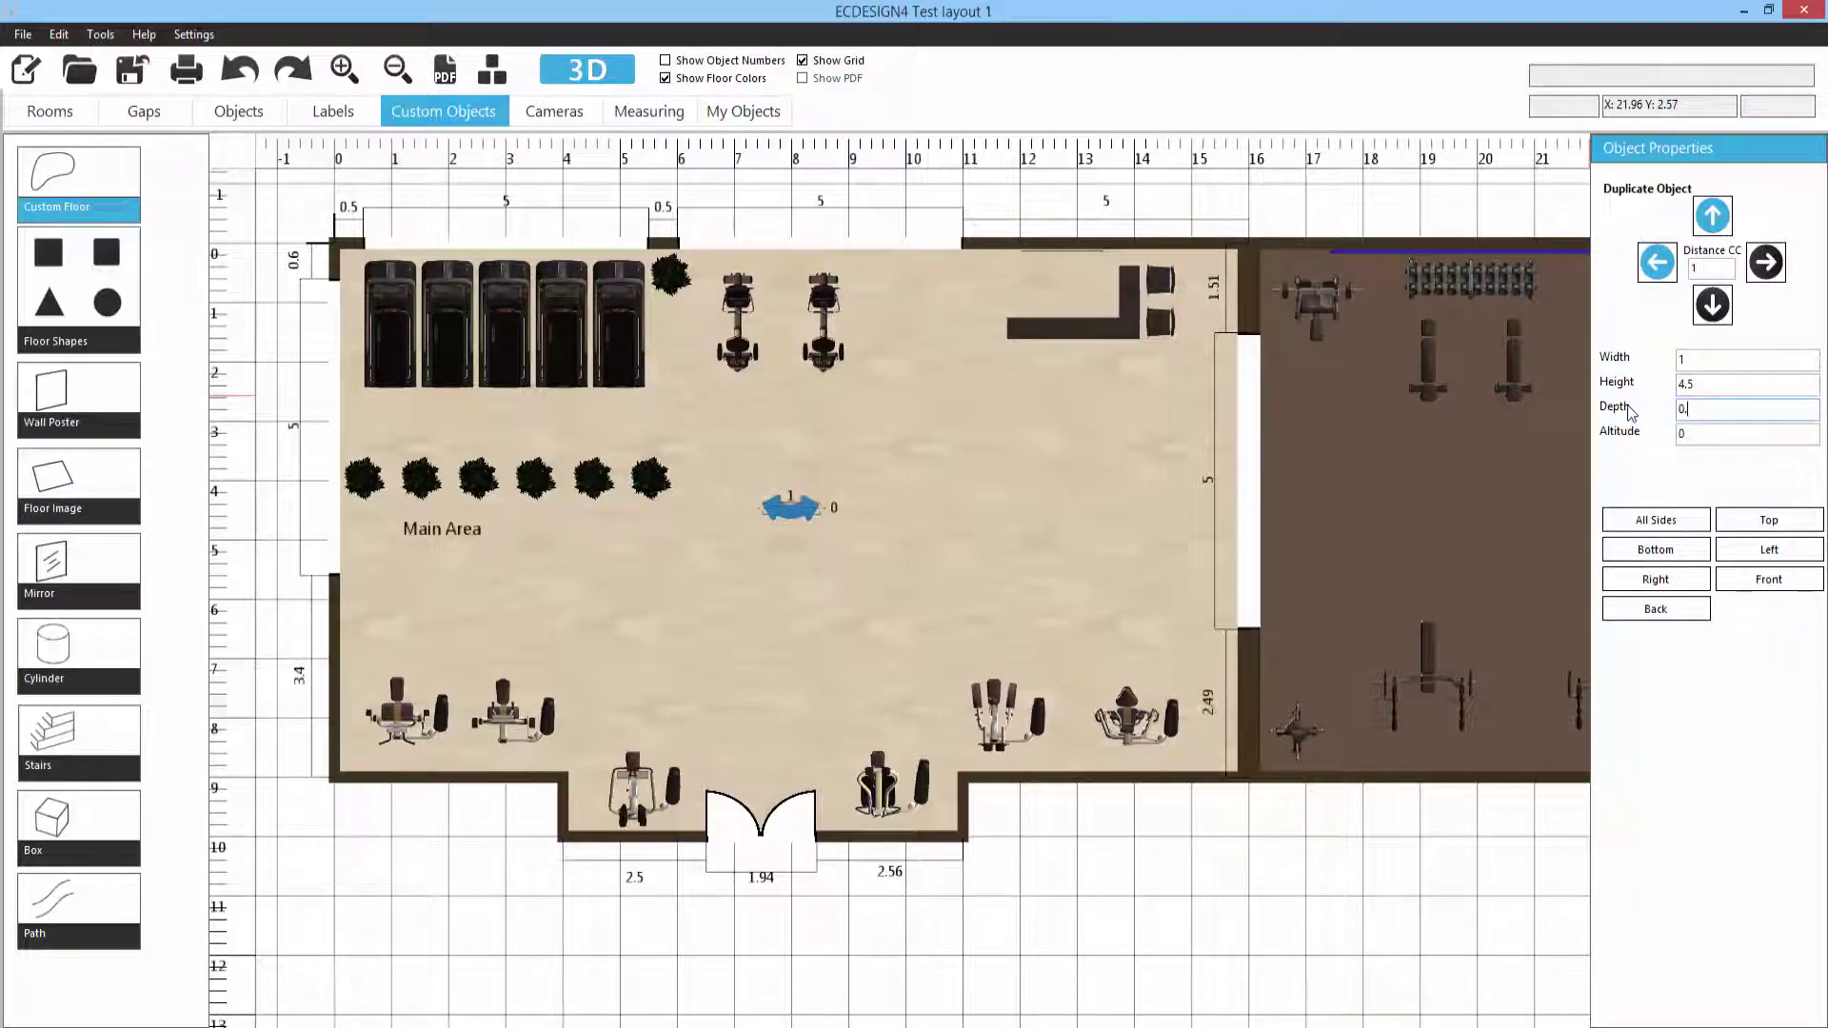
{"action": "double_click", "coordinate": [1704, 360]}
{"action": "type", "text": "0.2"}
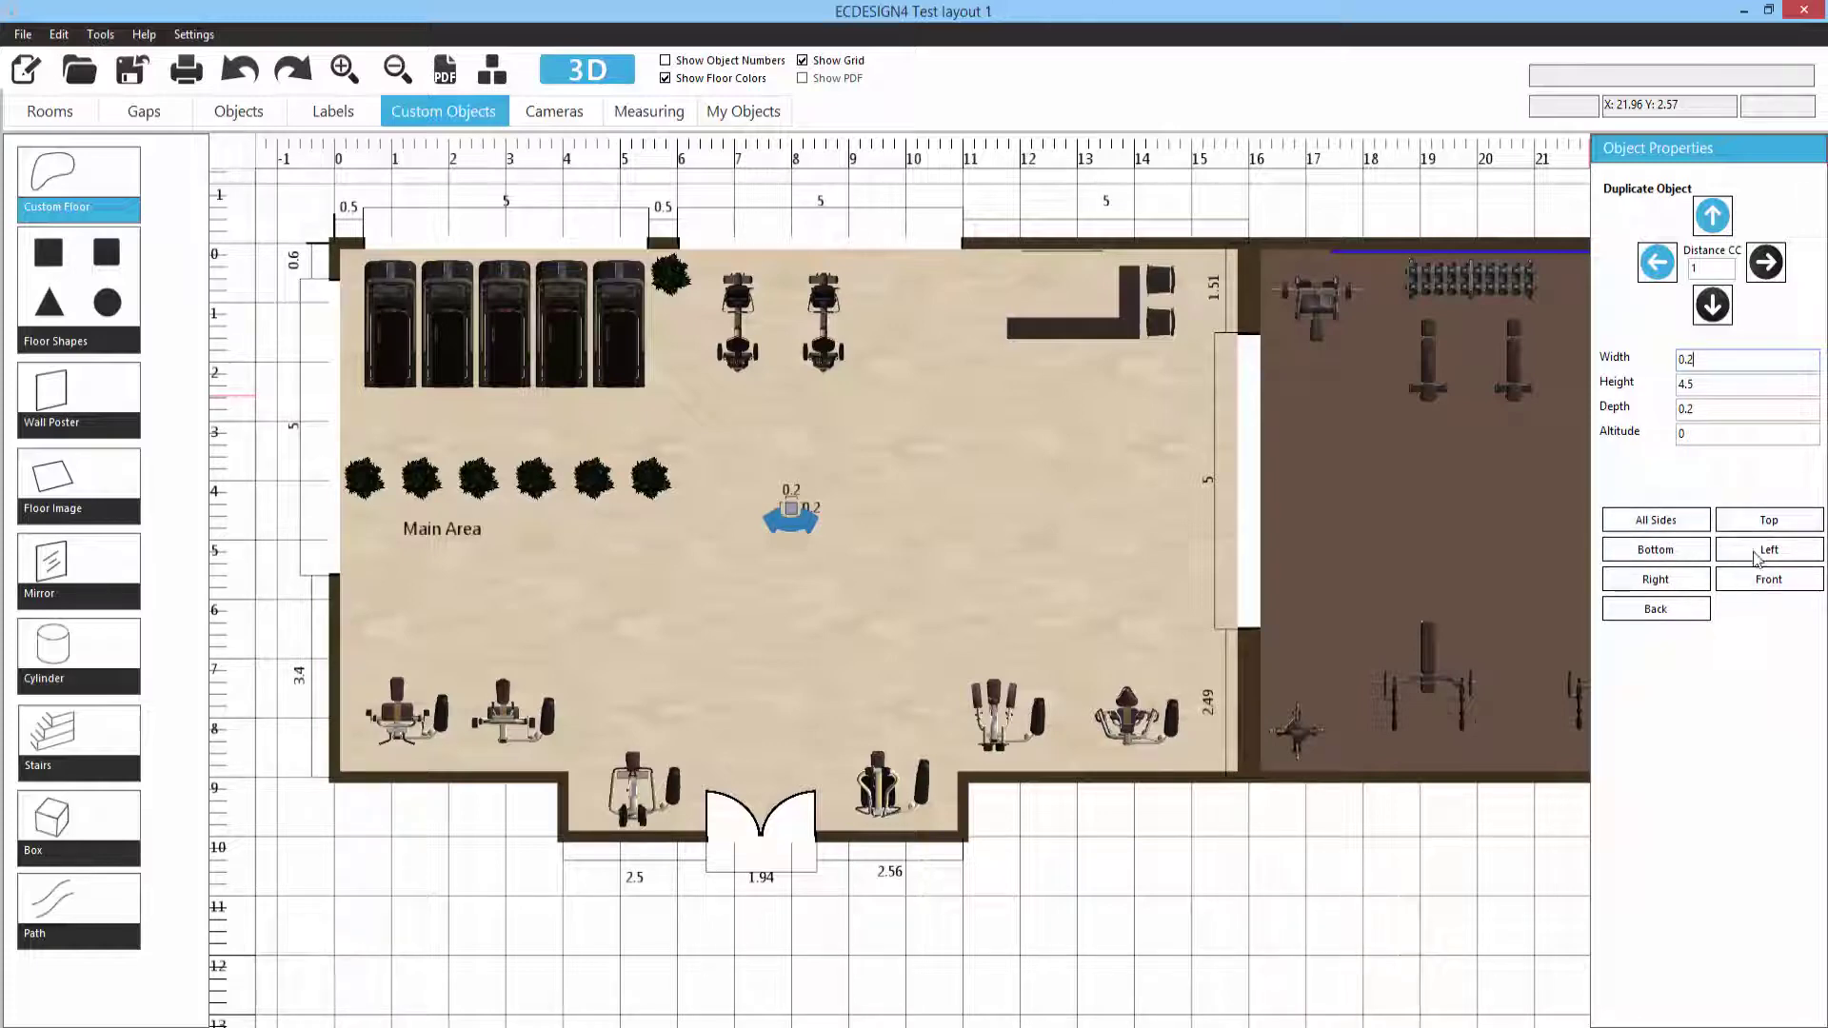
Step: Colour all sides of the box brown
{"action": "left_click", "coordinate": [1638, 522]}
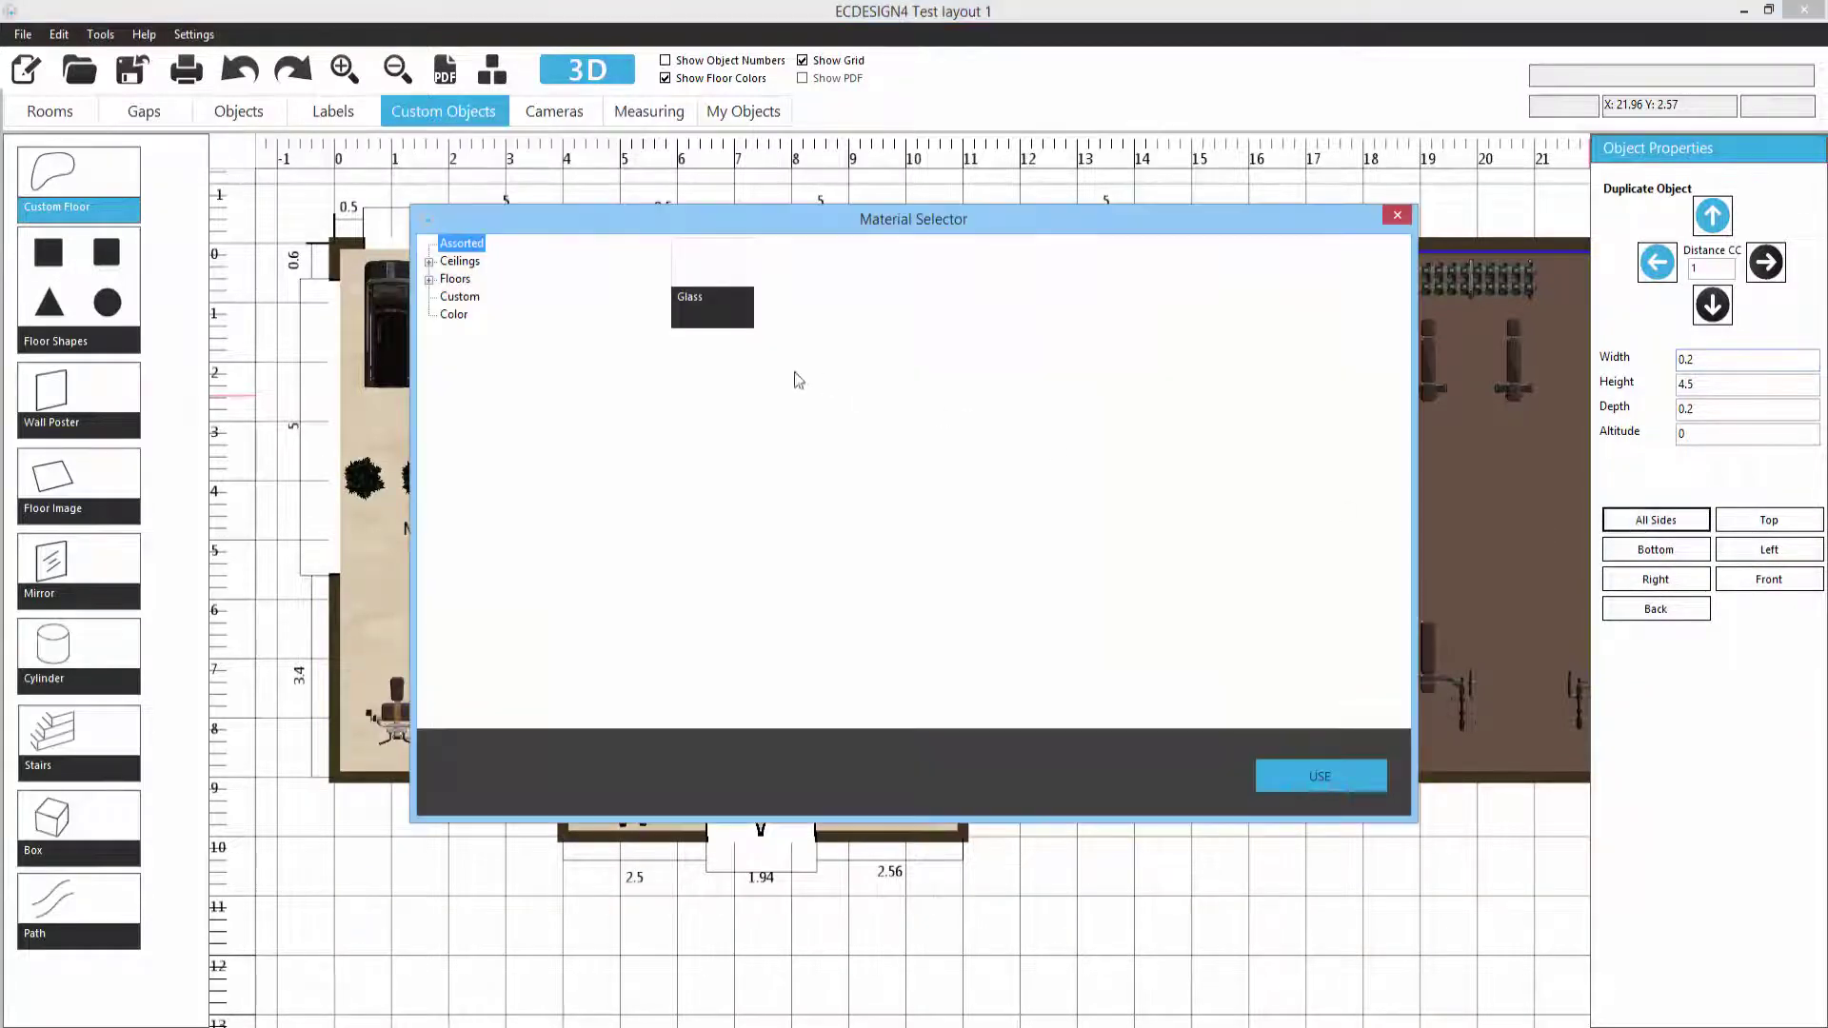
{"action": "left_click", "coordinate": [453, 314]}
{"action": "left_click", "coordinate": [801, 341]}
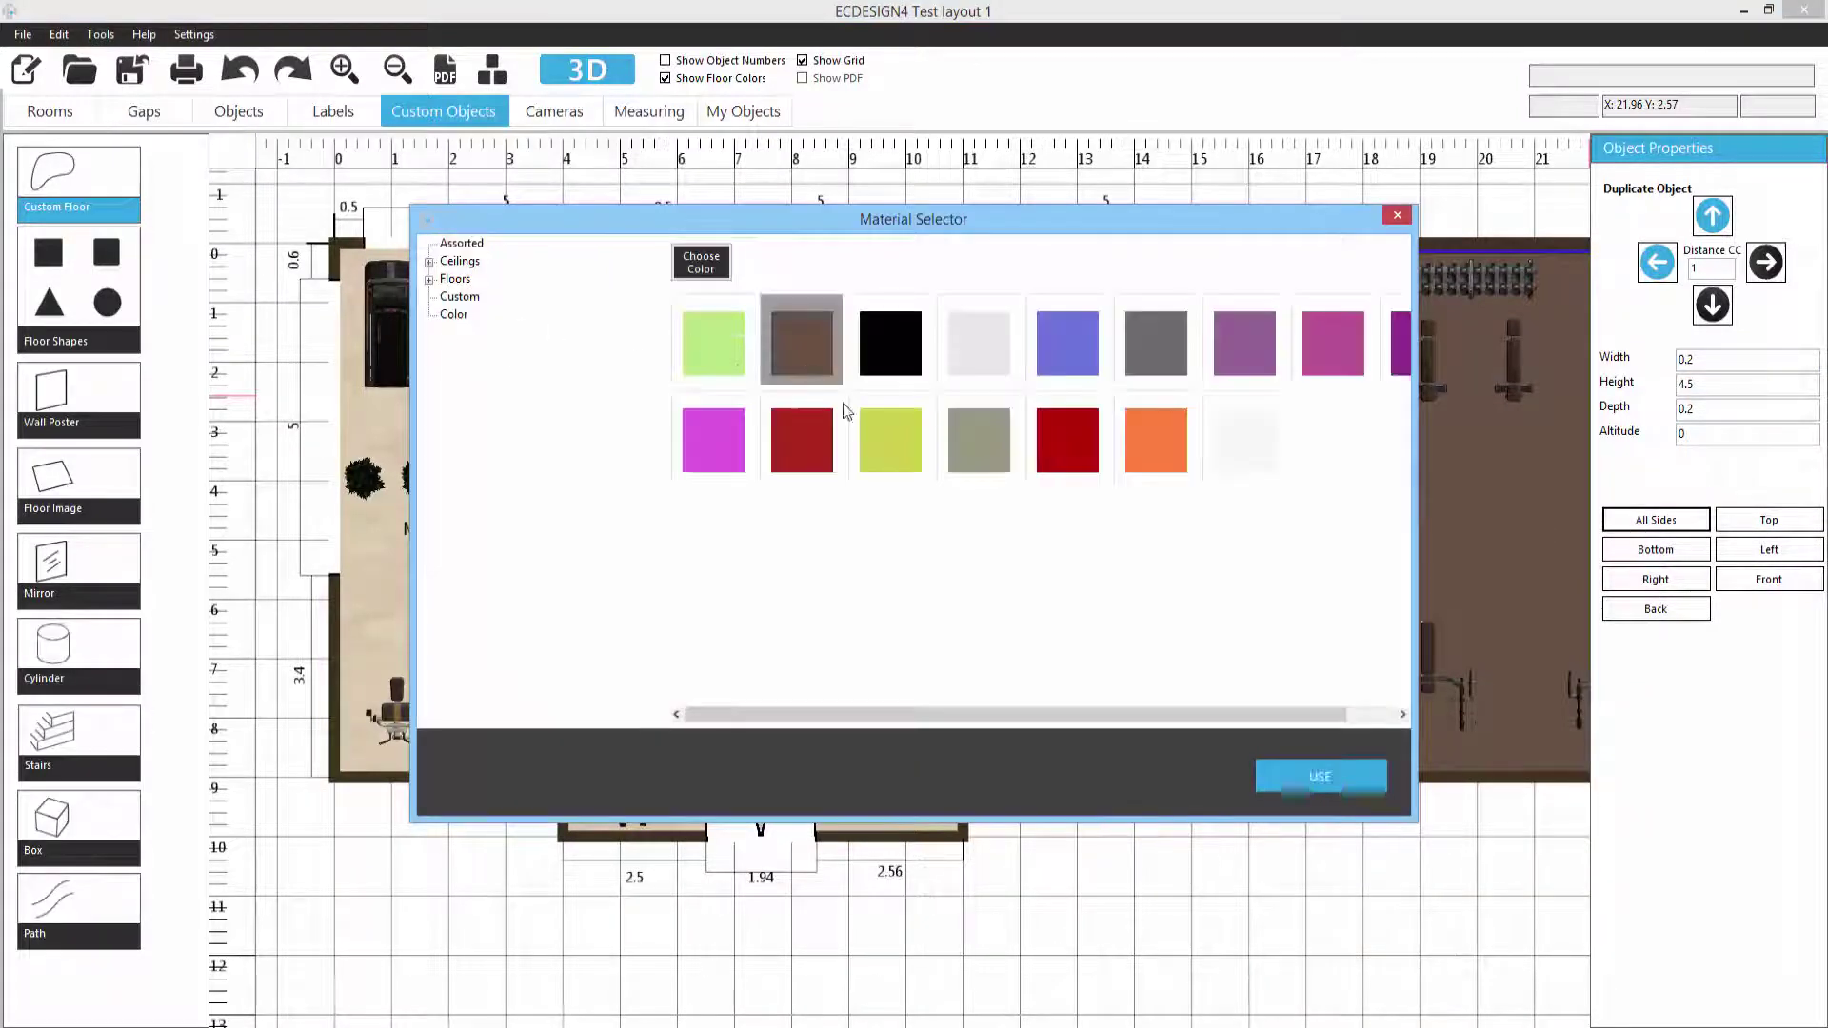
{"action": "left_click", "coordinate": [1319, 777]}
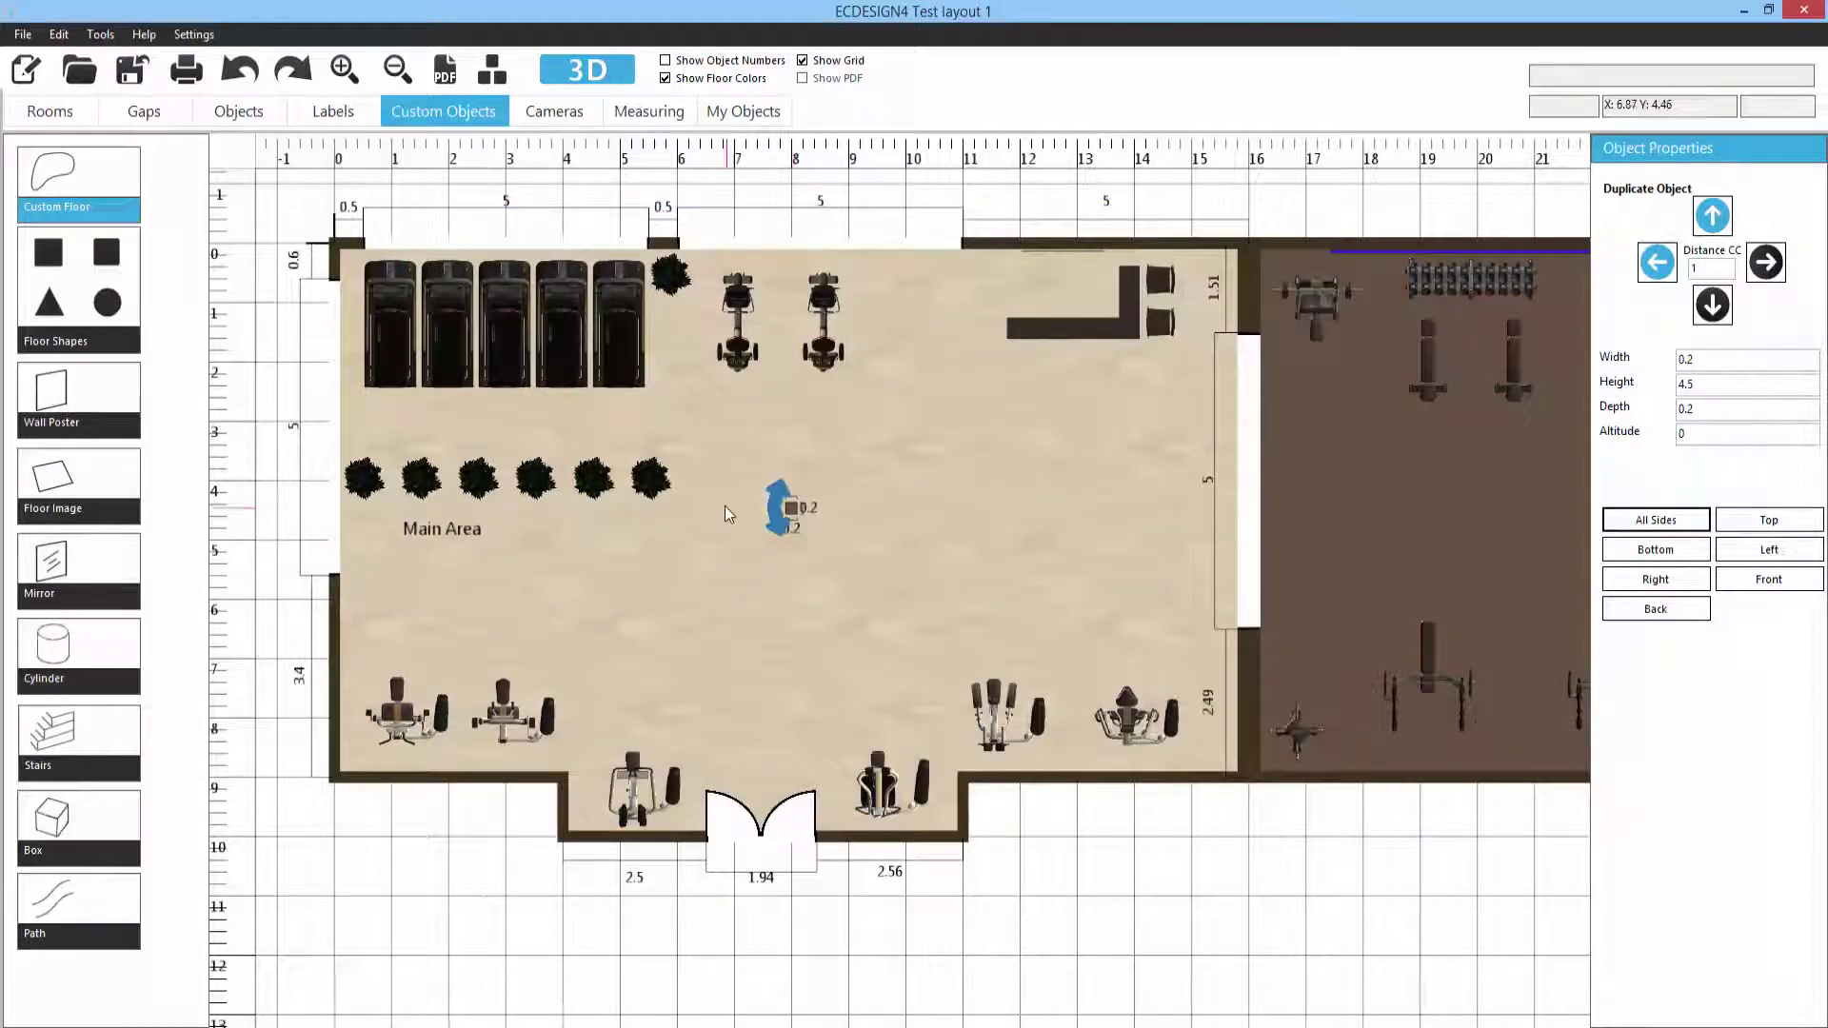
Step: Shift the pillar left, duplicate it 6 units to the right, and view both in 3D
{"action": "left_click", "coordinate": [781, 551]}
{"action": "left_click_drag", "start_coordinate": [789, 514], "coordinate": [640, 559]}
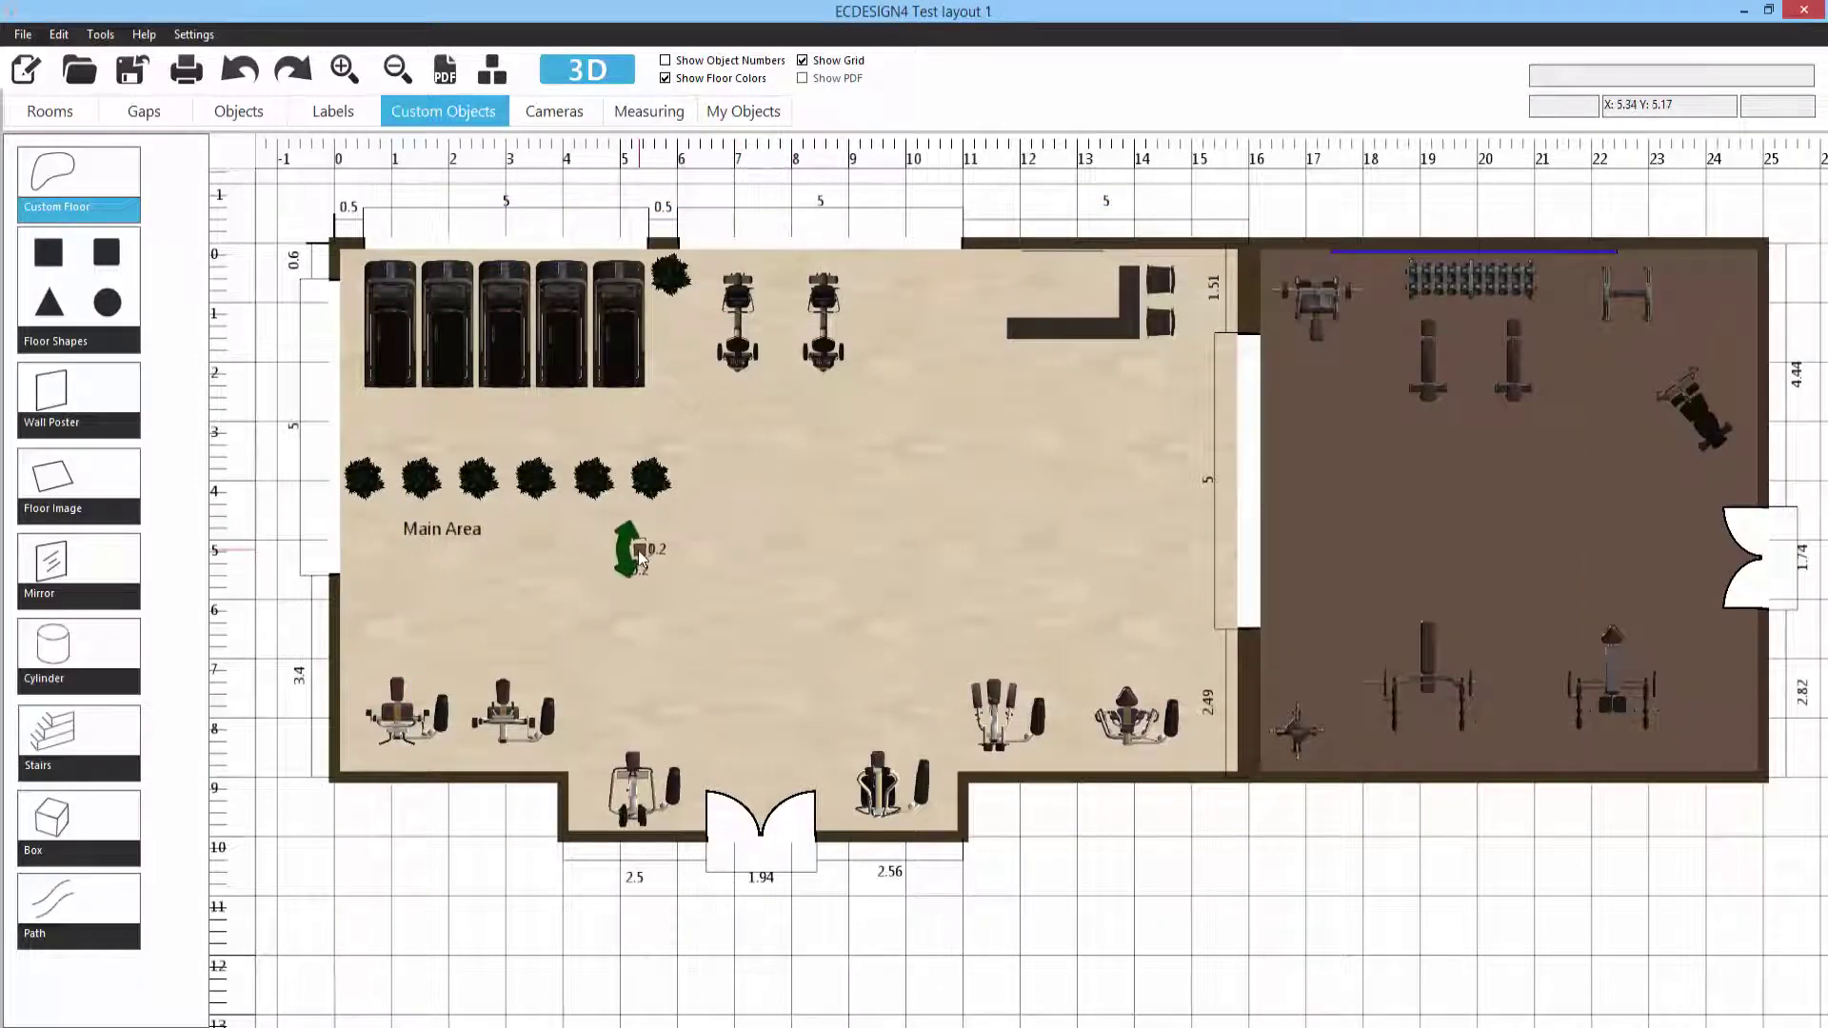
{"action": "left_click", "coordinate": [647, 557]}
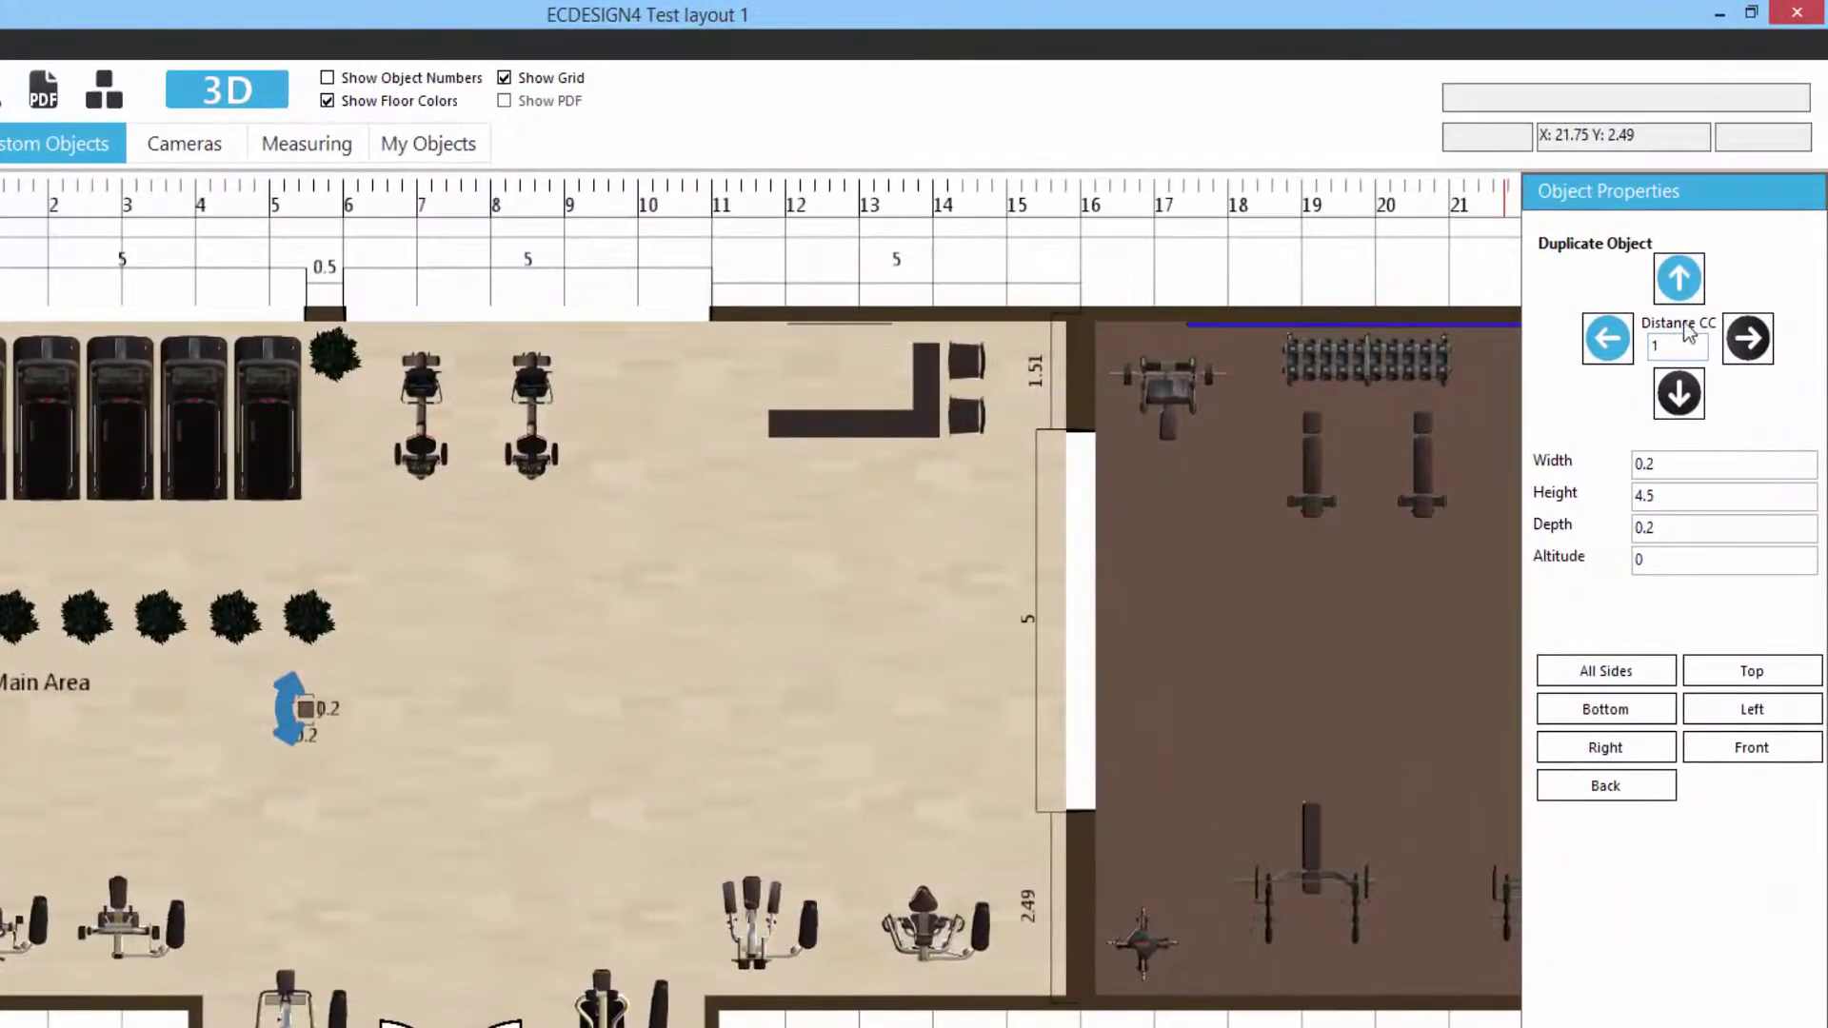
{"action": "double_click", "coordinate": [1676, 347]}
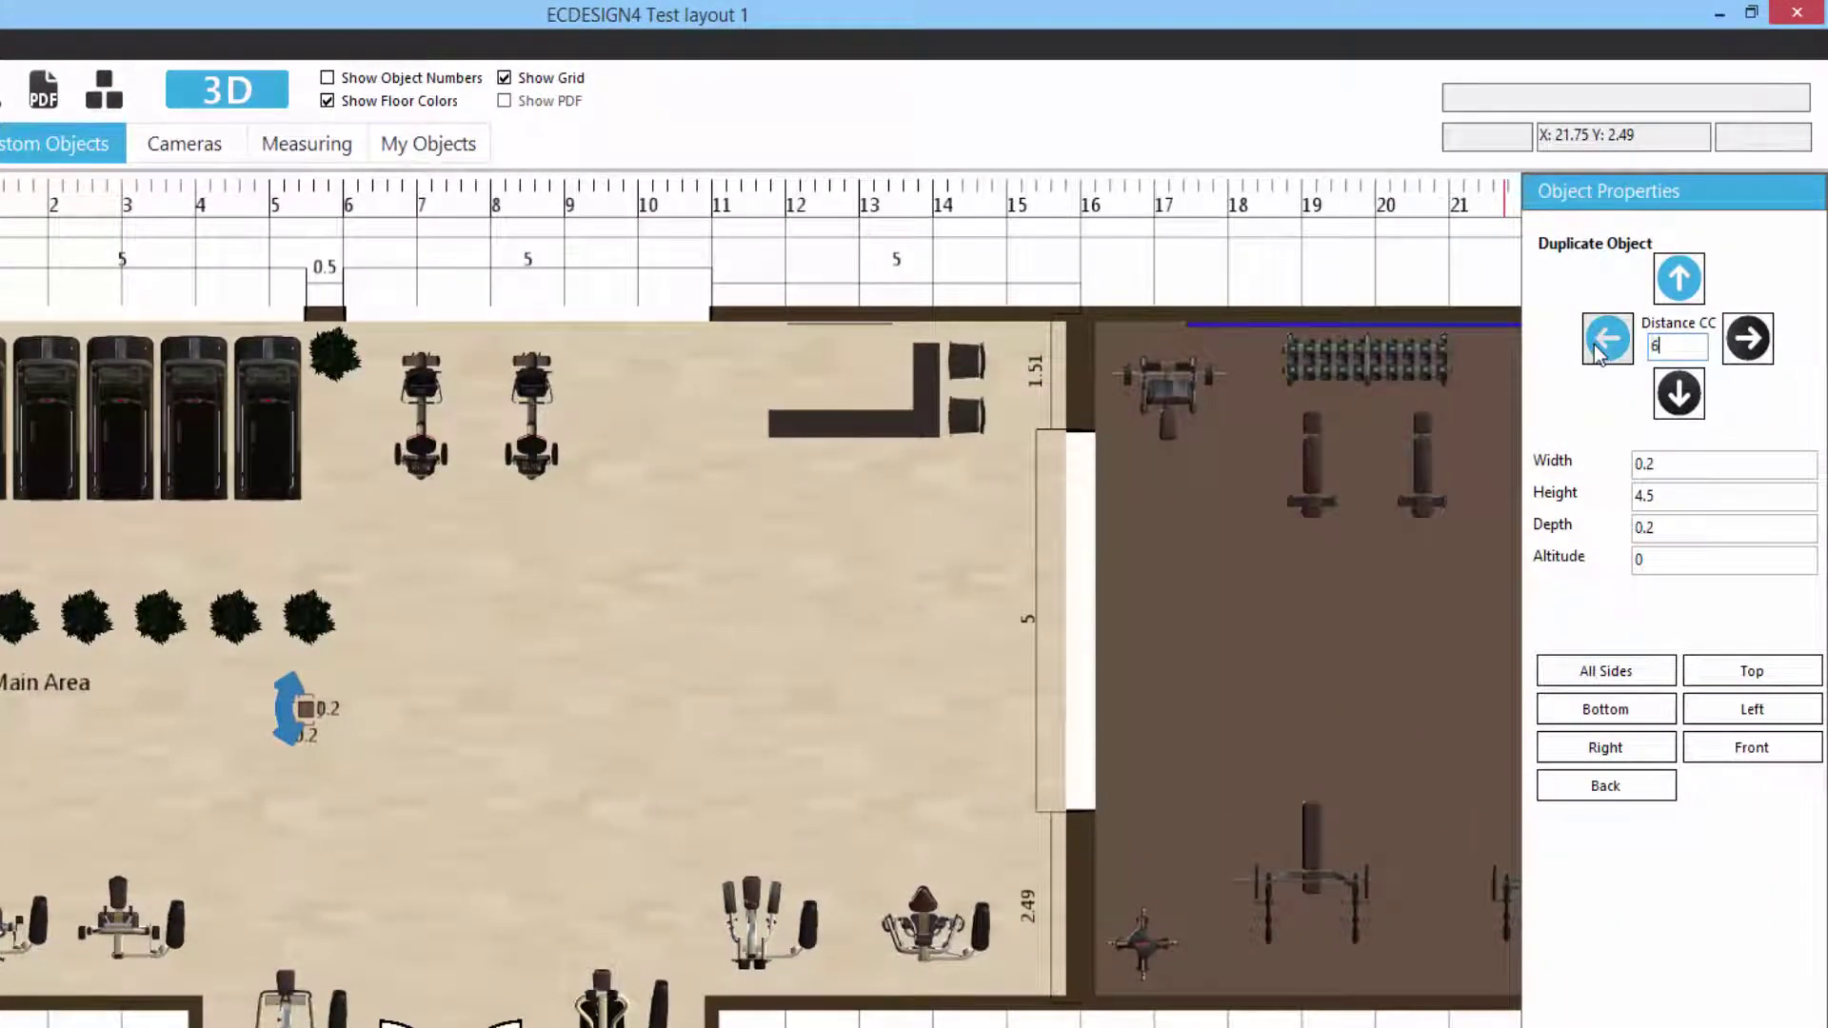
{"action": "left_click", "coordinate": [1748, 343]}
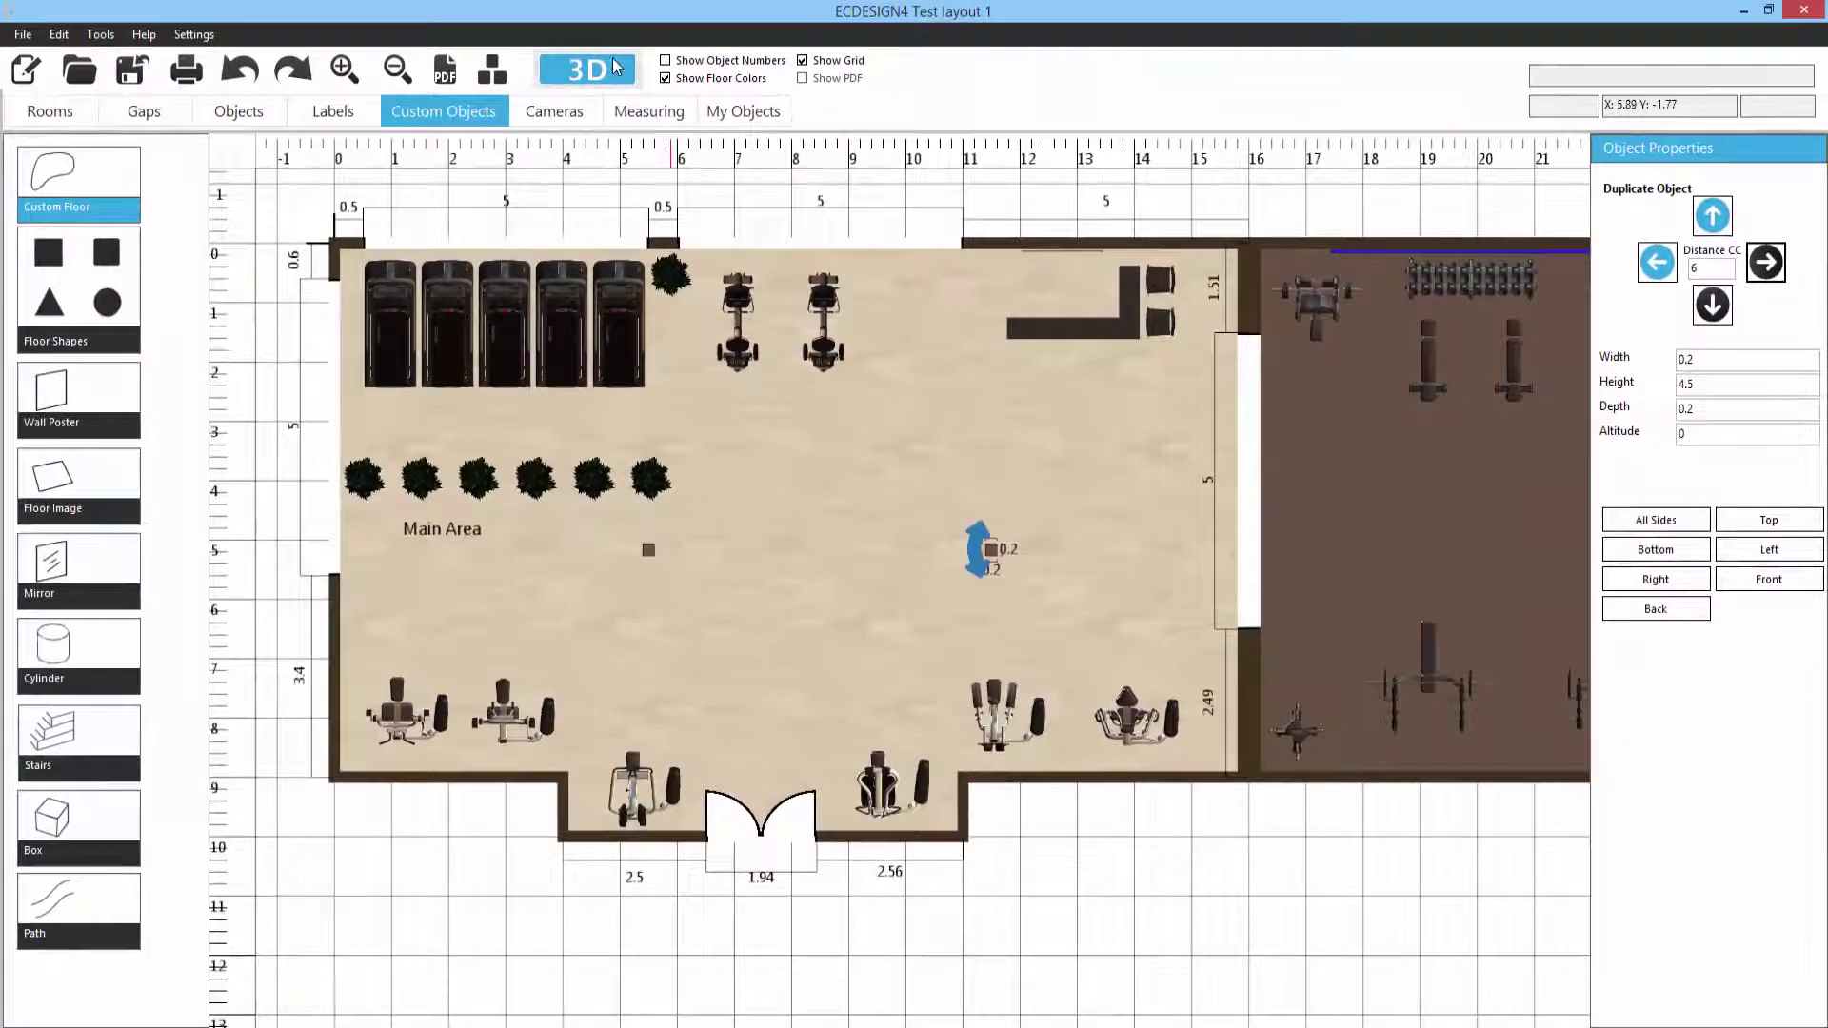
{"action": "left_click", "coordinate": [520, 72]}
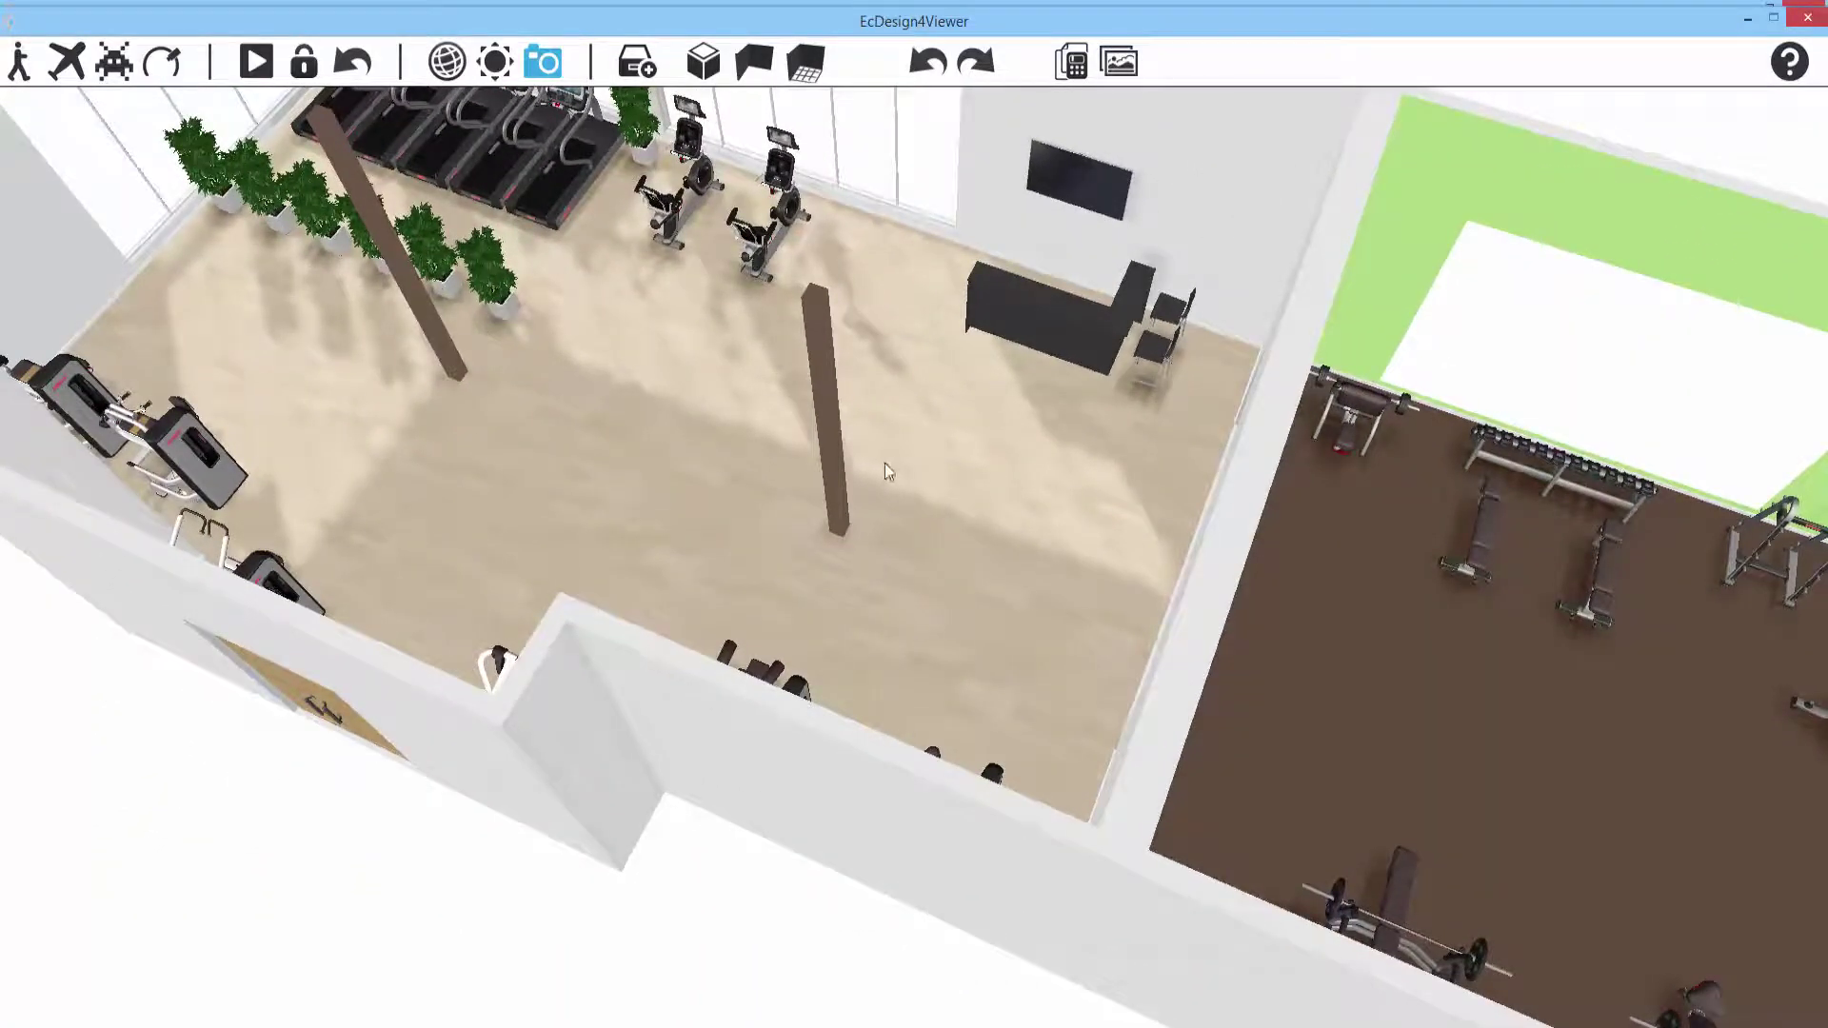
{"action": "left_click", "coordinate": [1807, 17]}
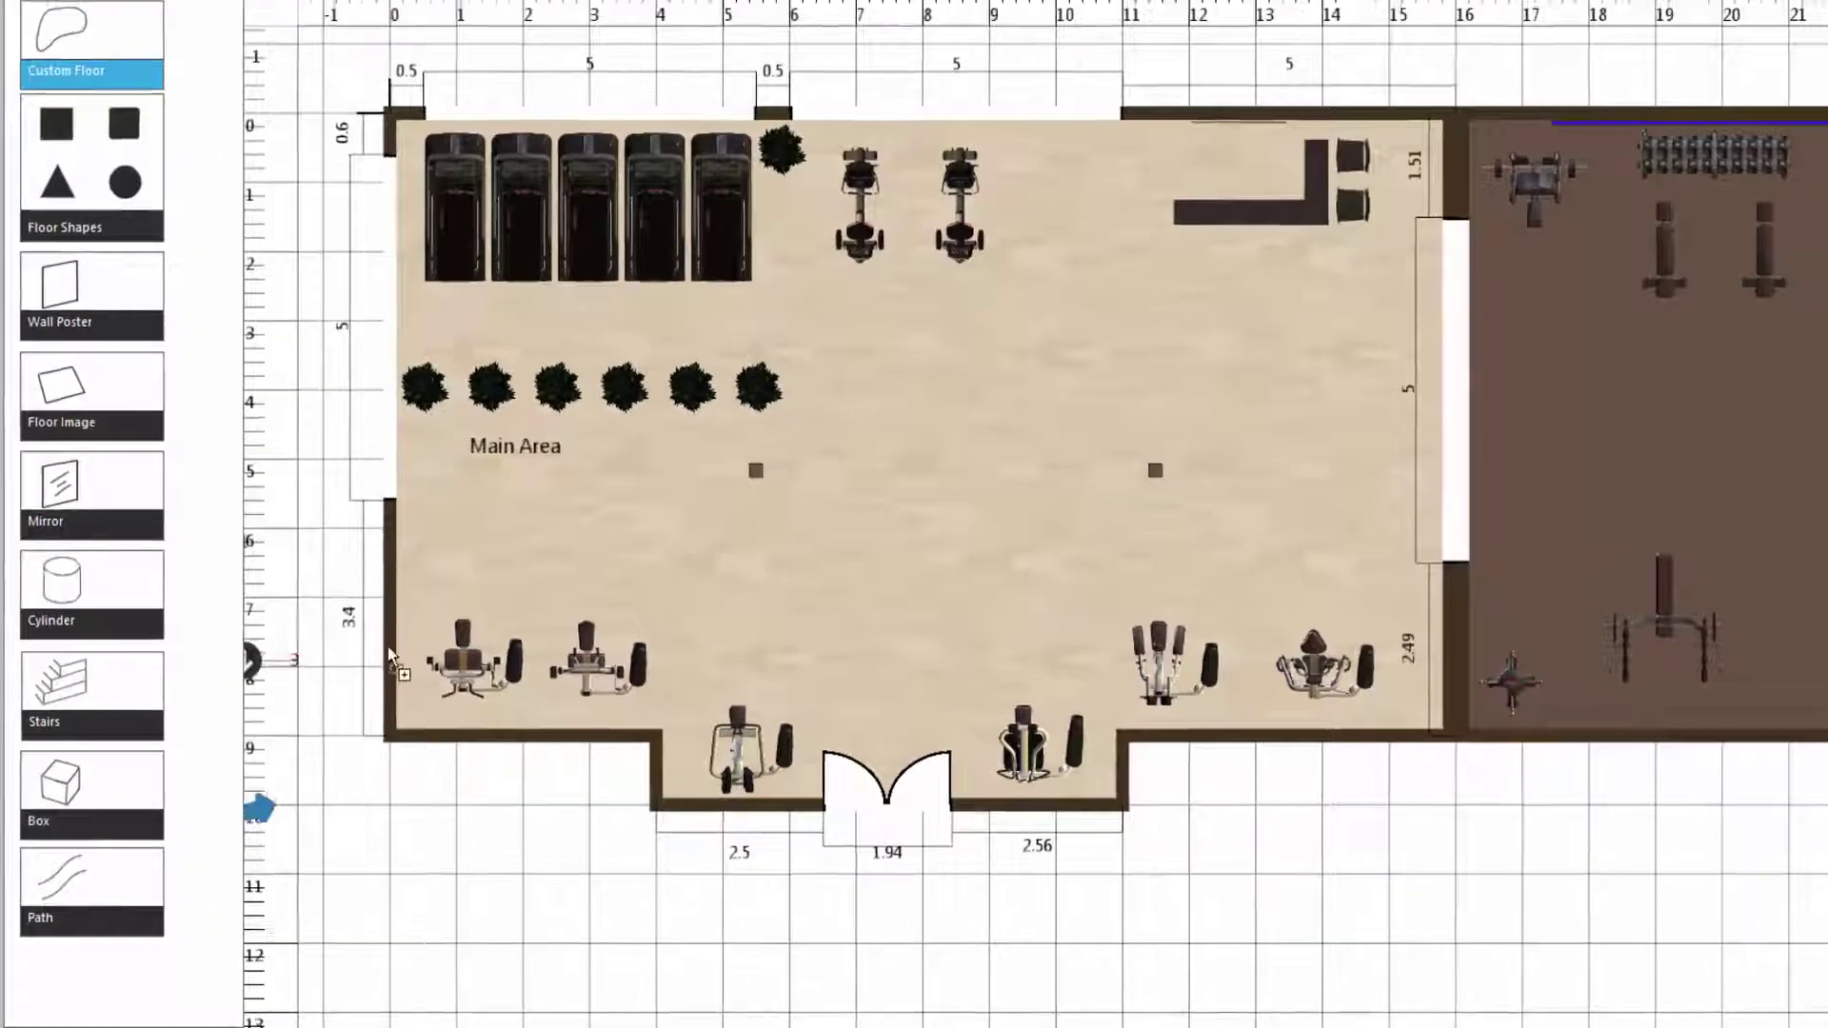
Step: Place a staircase between the two pillars, size it 2 wide by 3 deep, and view it in 3D
{"action": "left_click_drag", "start_coordinate": [100, 663], "coordinate": [932, 506]}
{"action": "left_click_drag", "start_coordinate": [762, 596], "coordinate": [918, 475]}
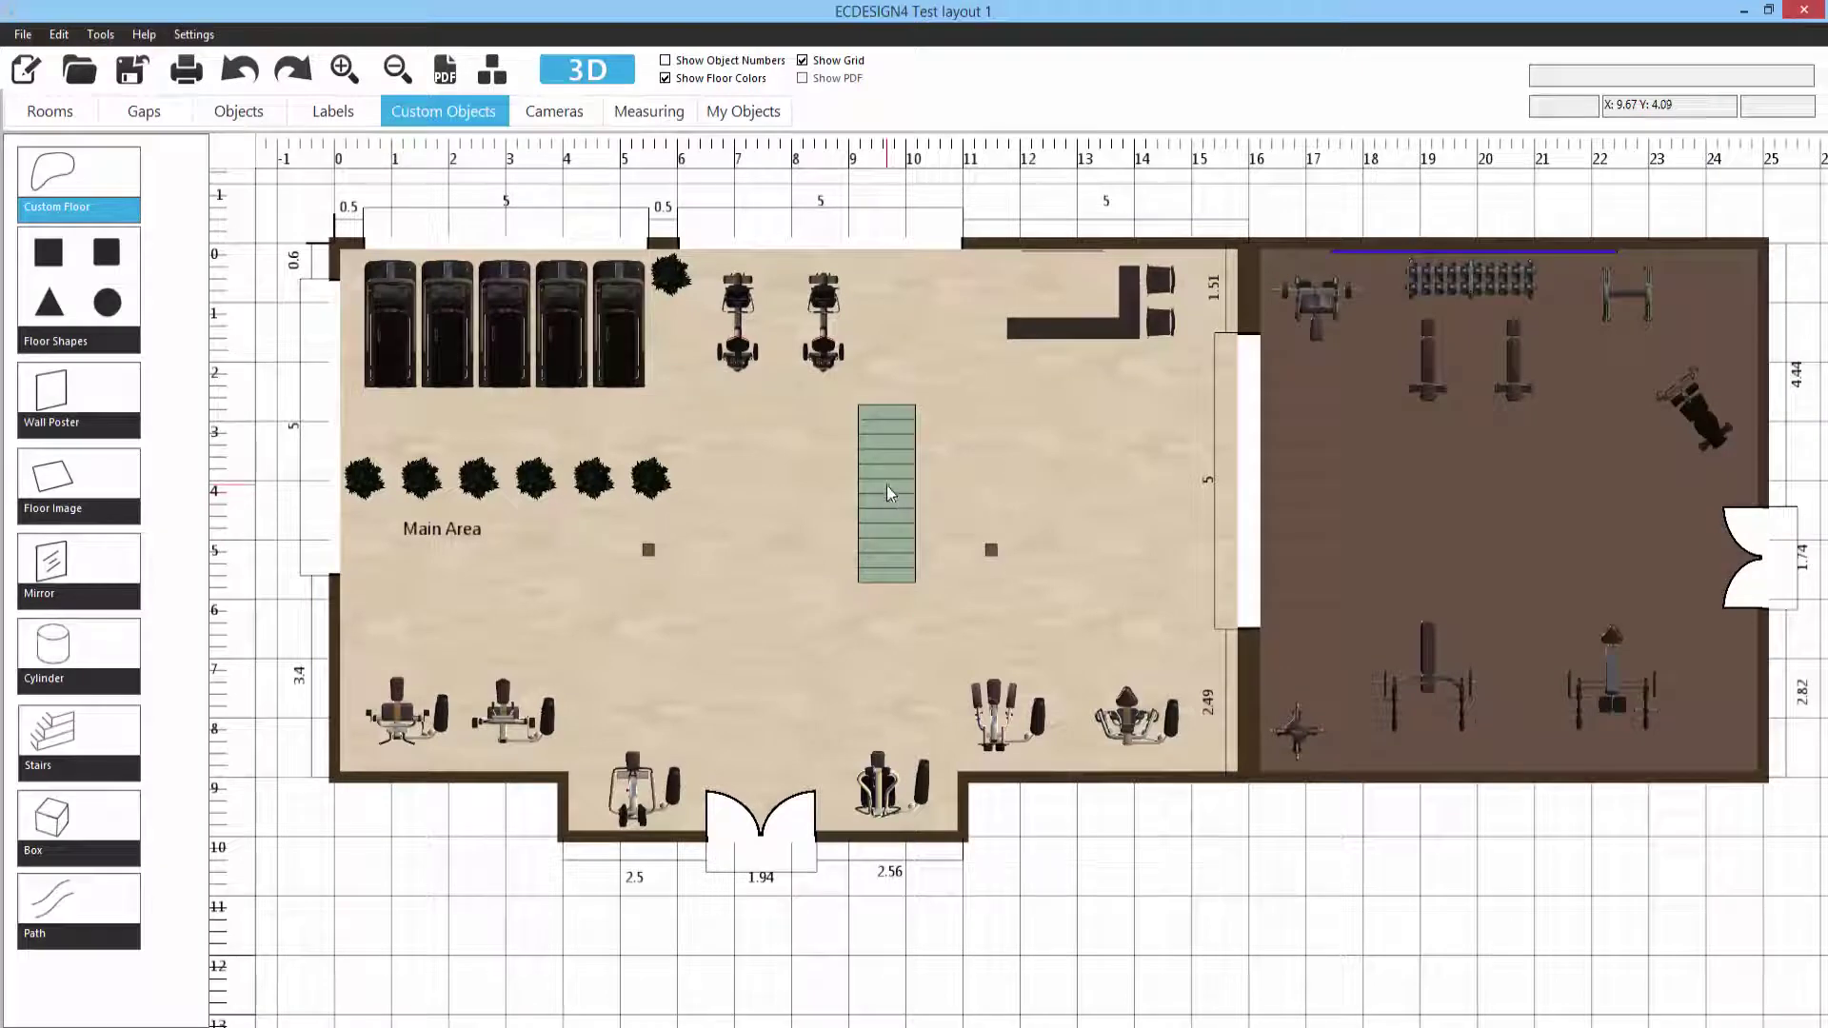
{"action": "left_click", "coordinate": [887, 485]}
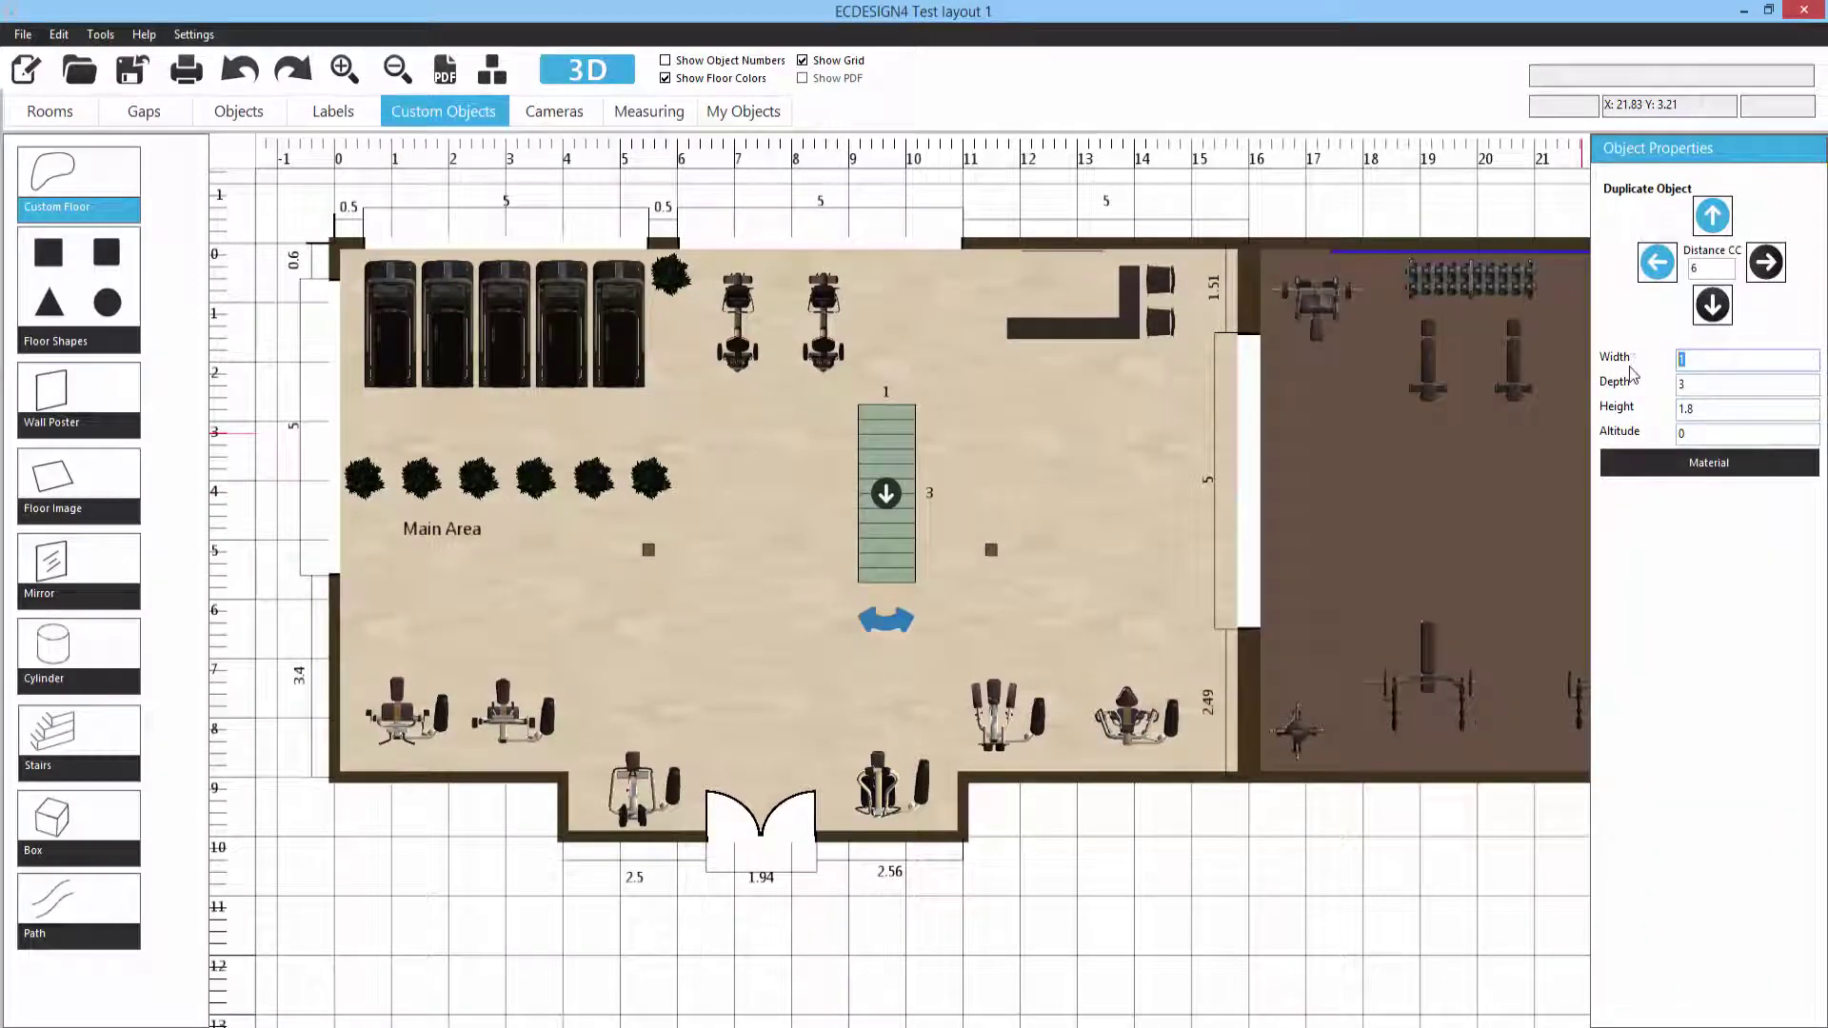
{"action": "type", "text": "2"}
{"action": "key", "text": "Tab"}
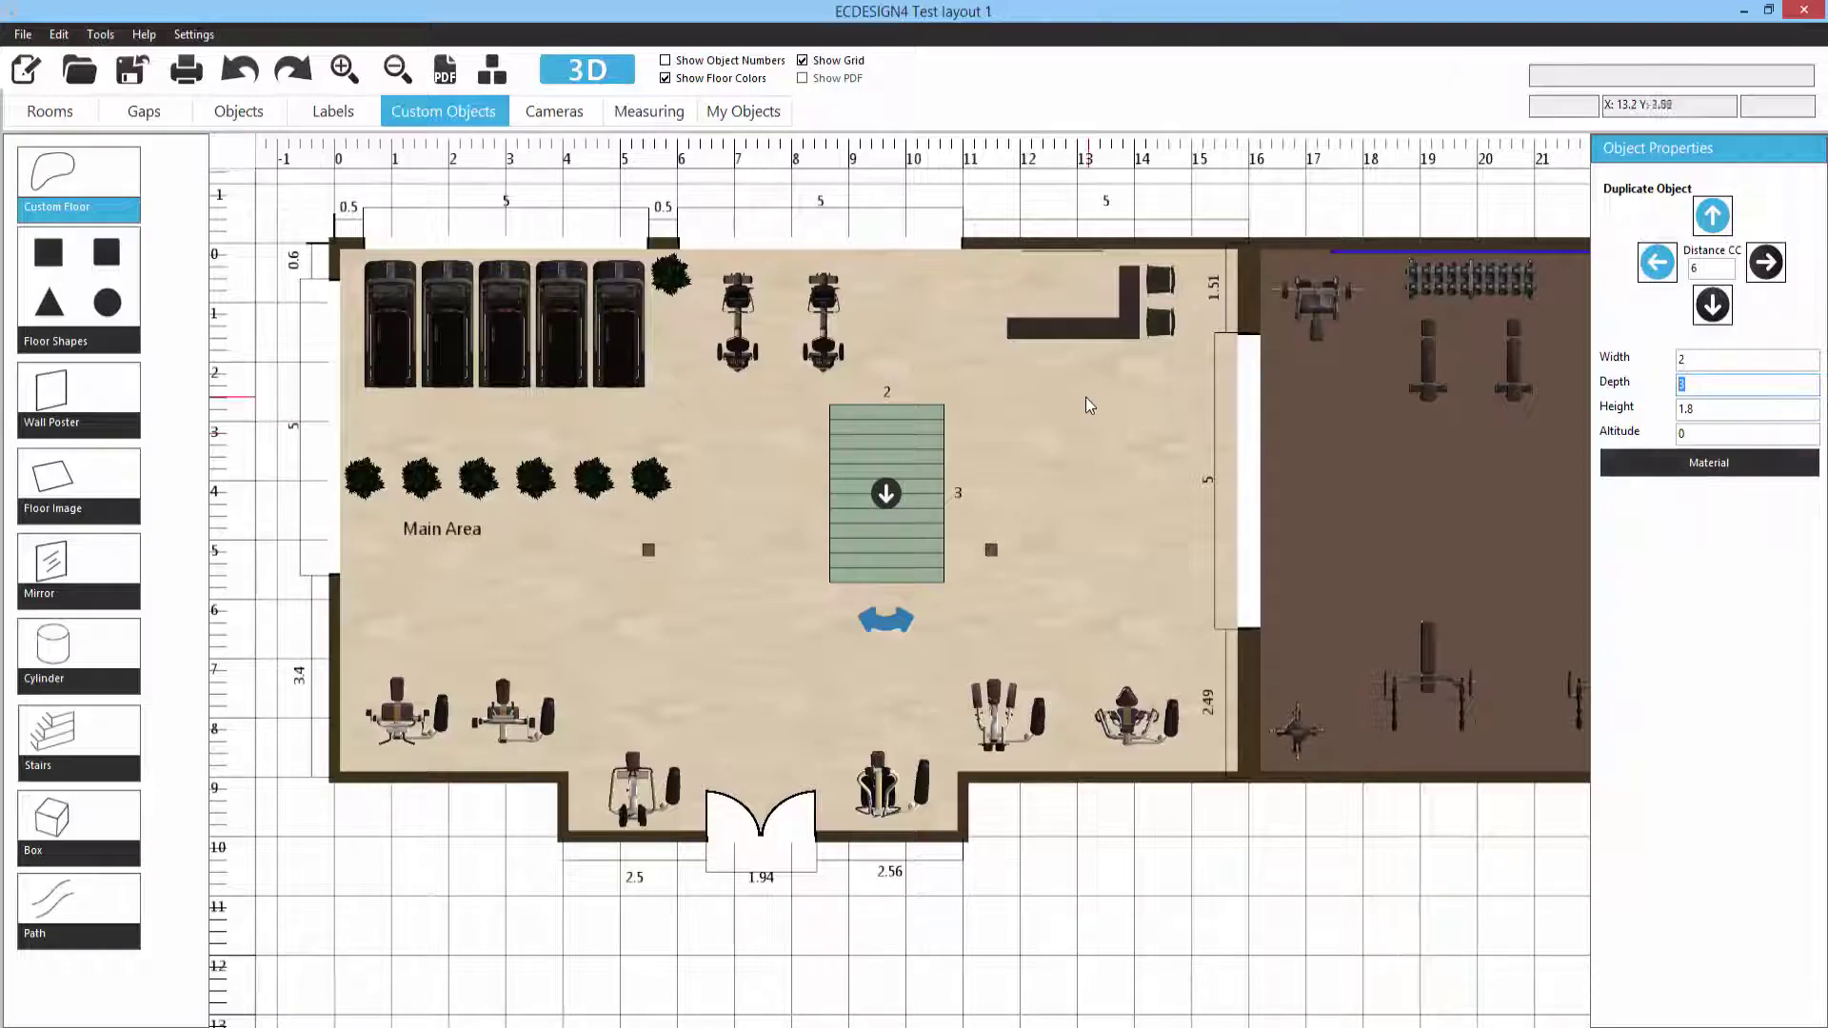
{"action": "left_click", "coordinate": [581, 71]}
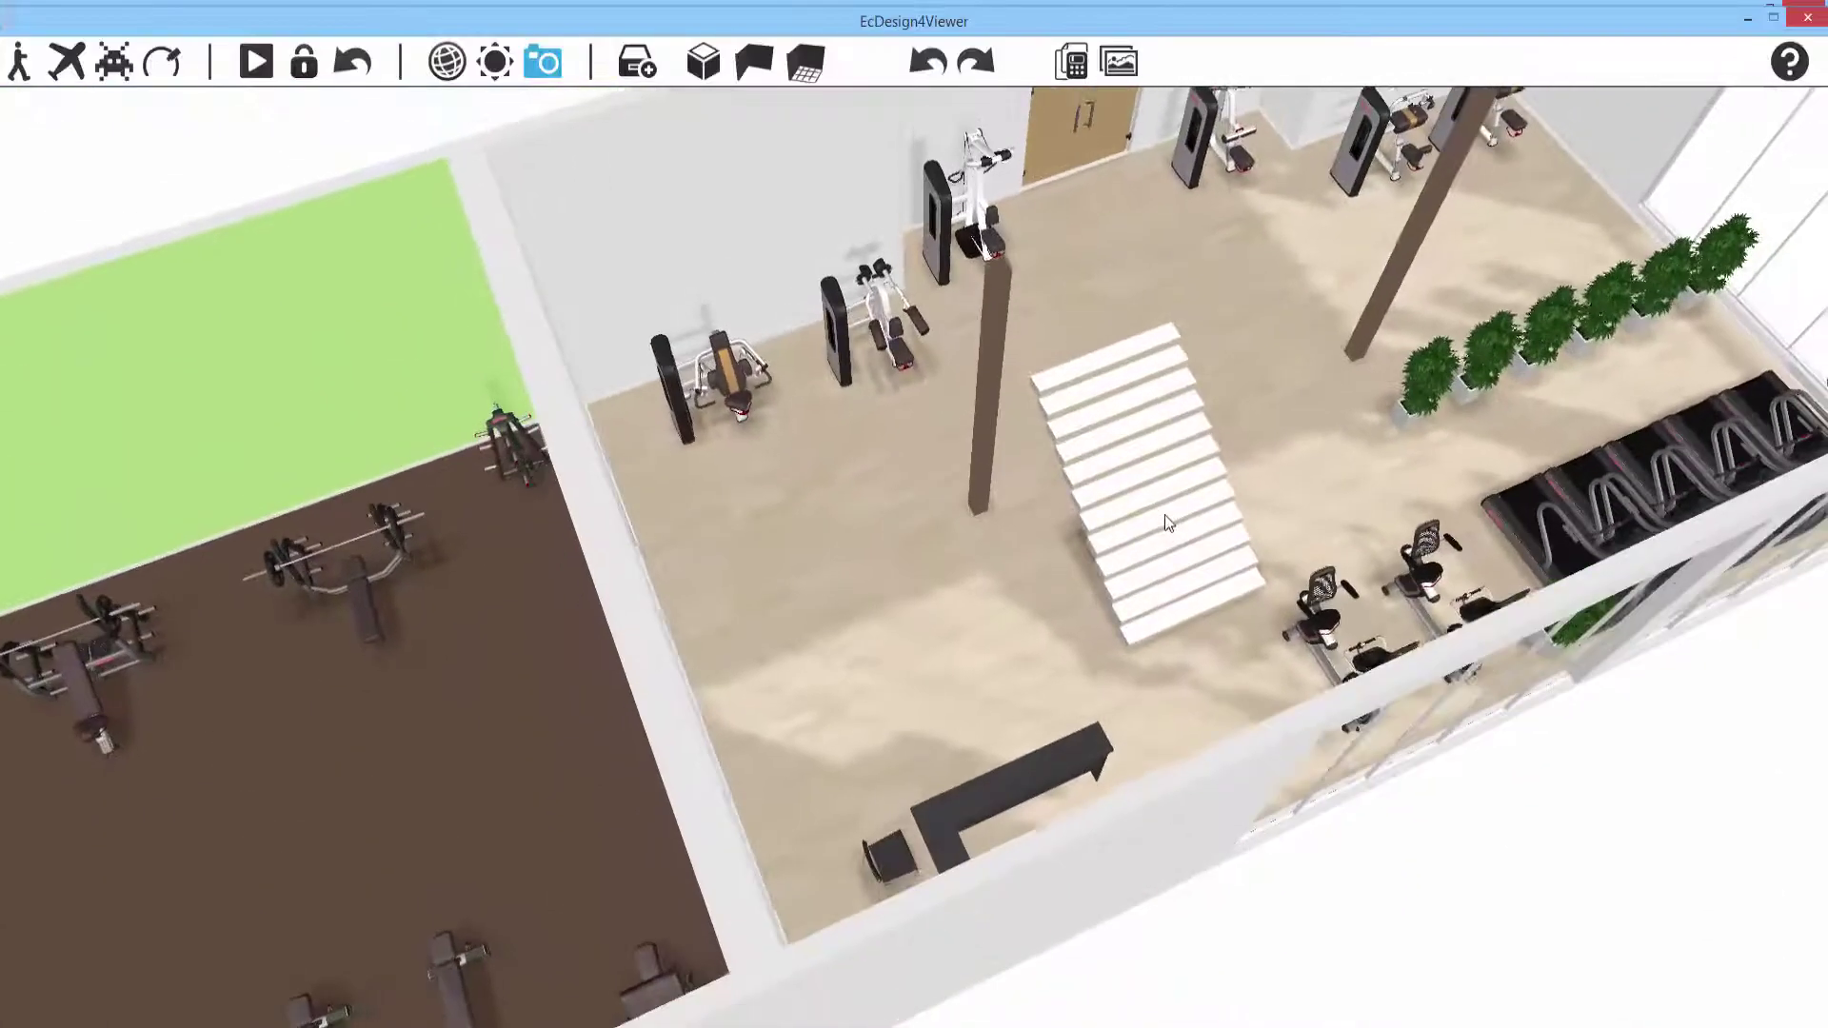
Step: Delete the staircase in the 3D viewer and close the viewer window
{"action": "left_click_drag", "start_coordinate": [1224, 509], "coordinate": [1154, 405]}
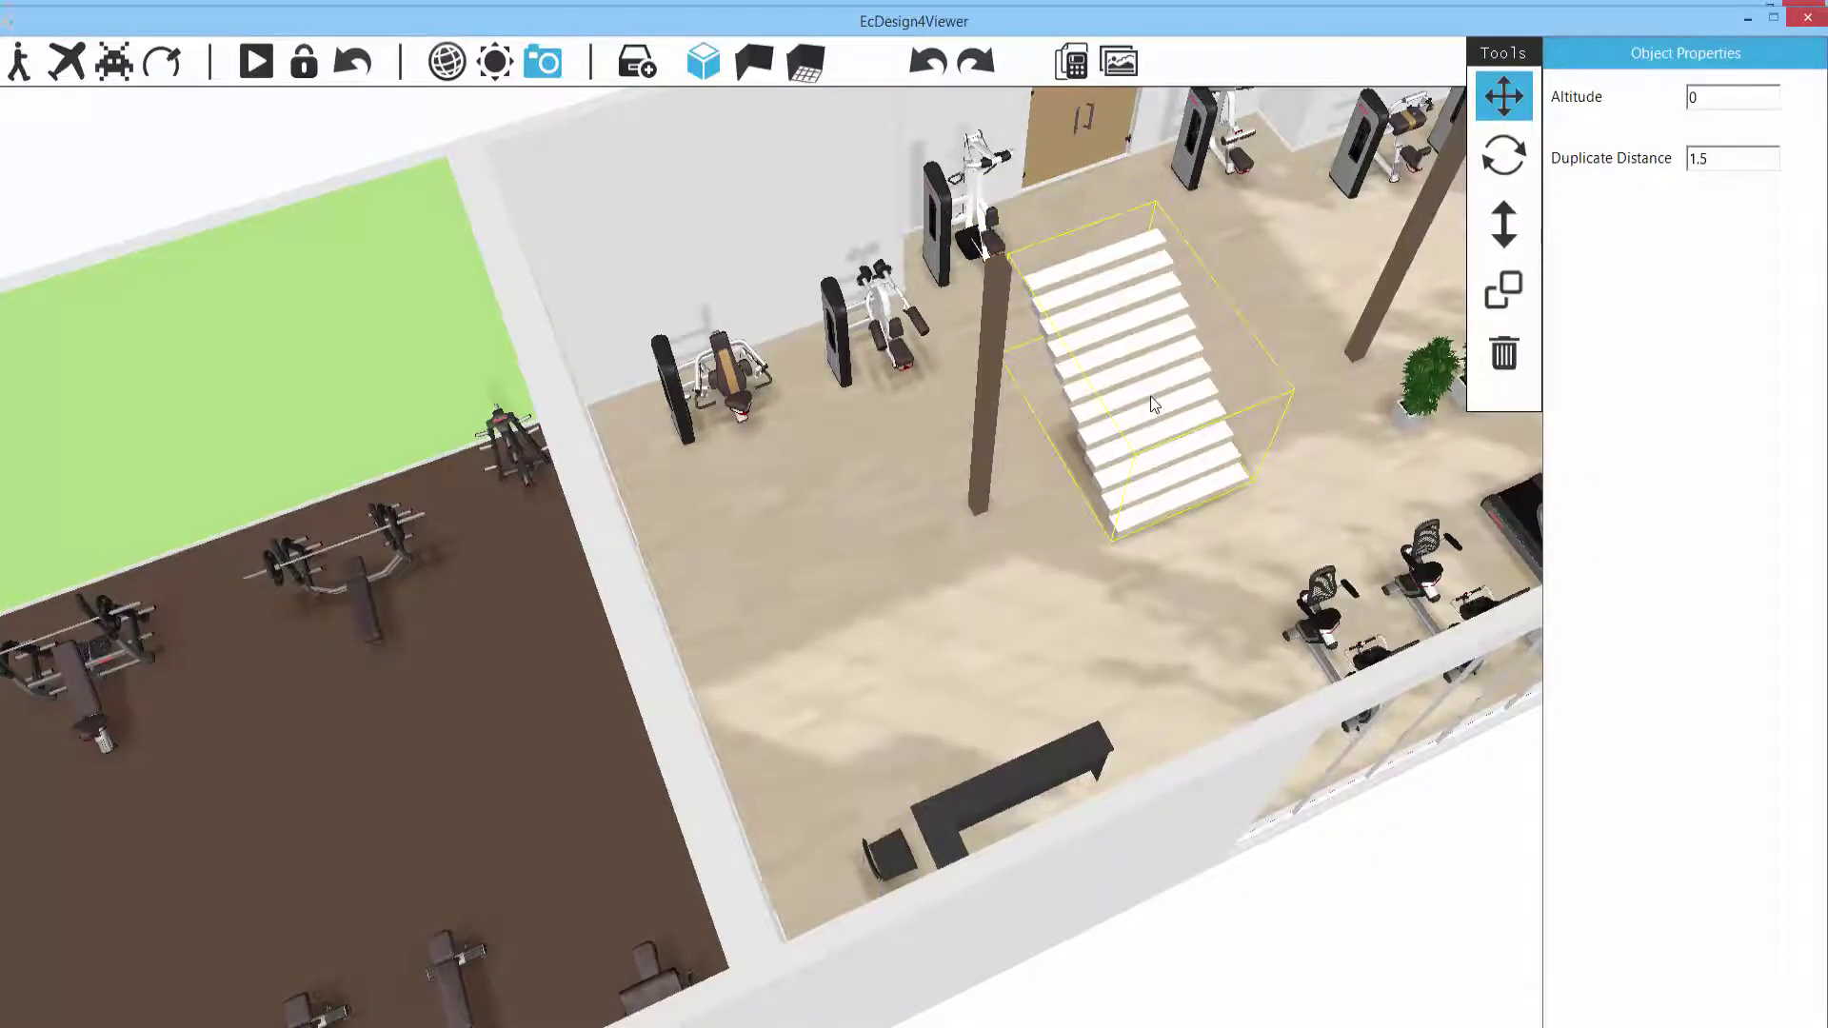
{"action": "left_click", "coordinate": [1504, 354]}
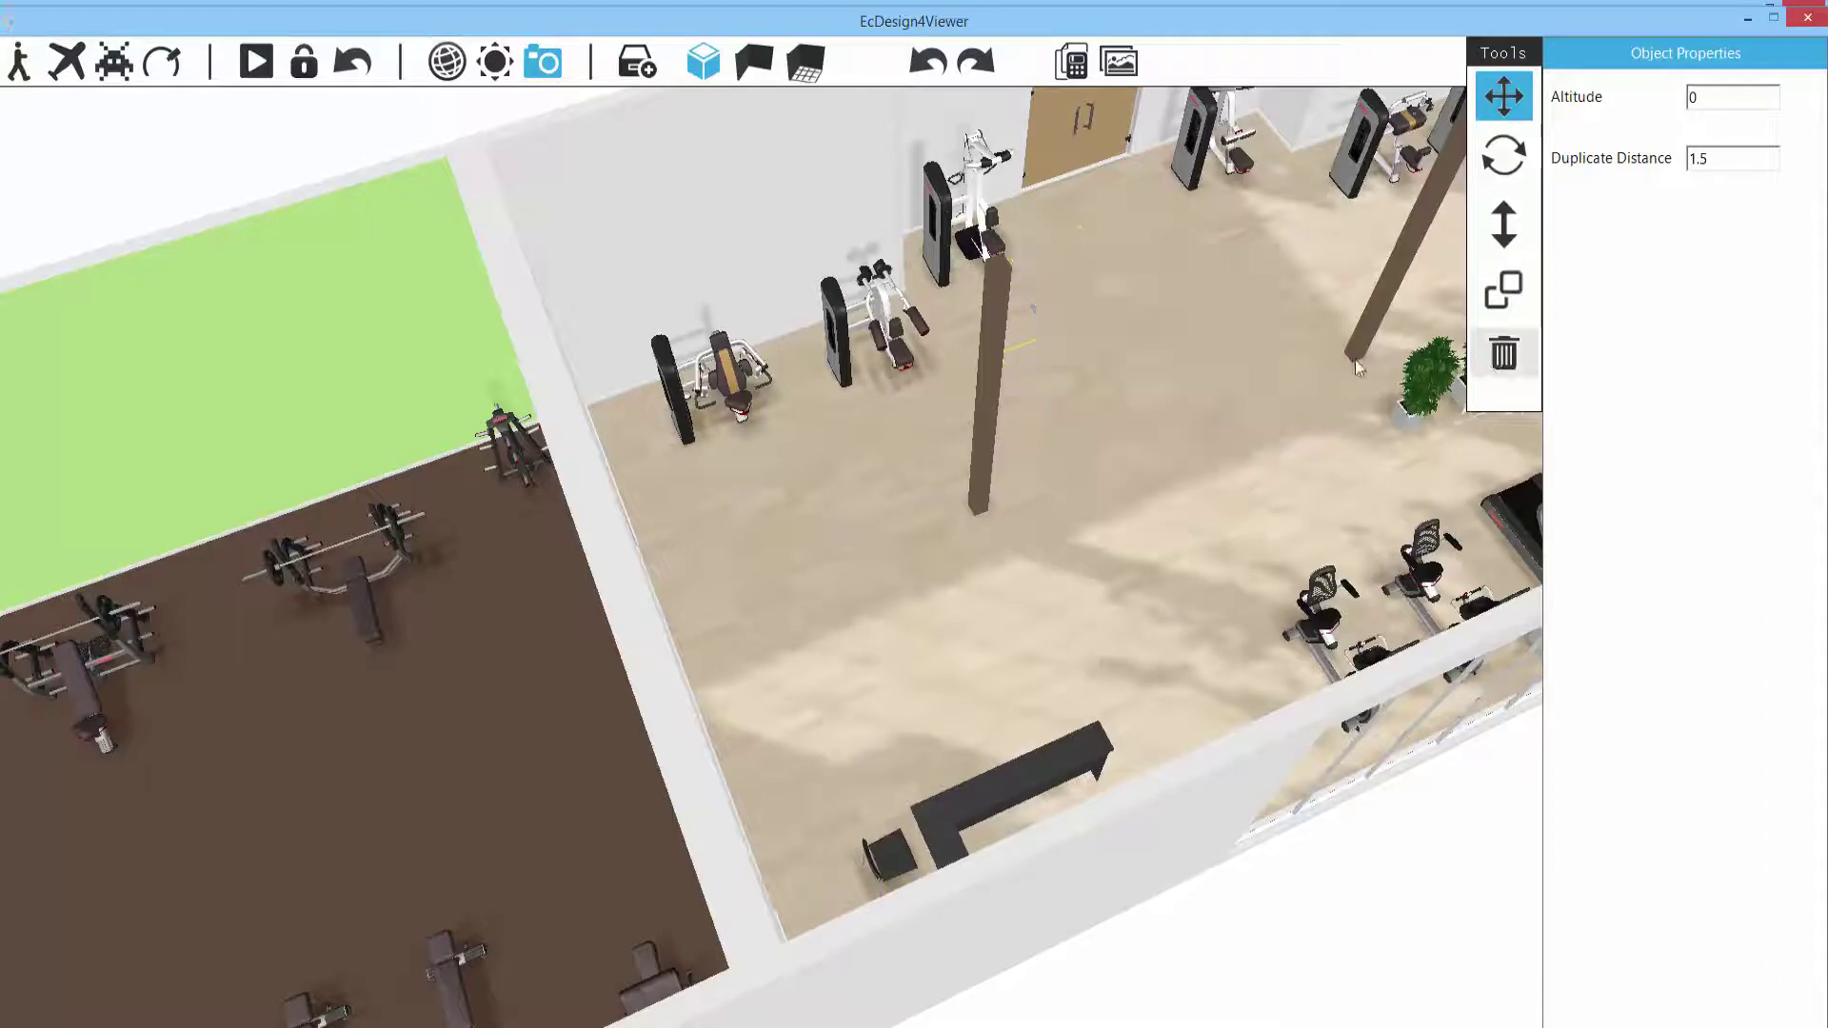
{"action": "left_click", "coordinate": [1807, 19]}
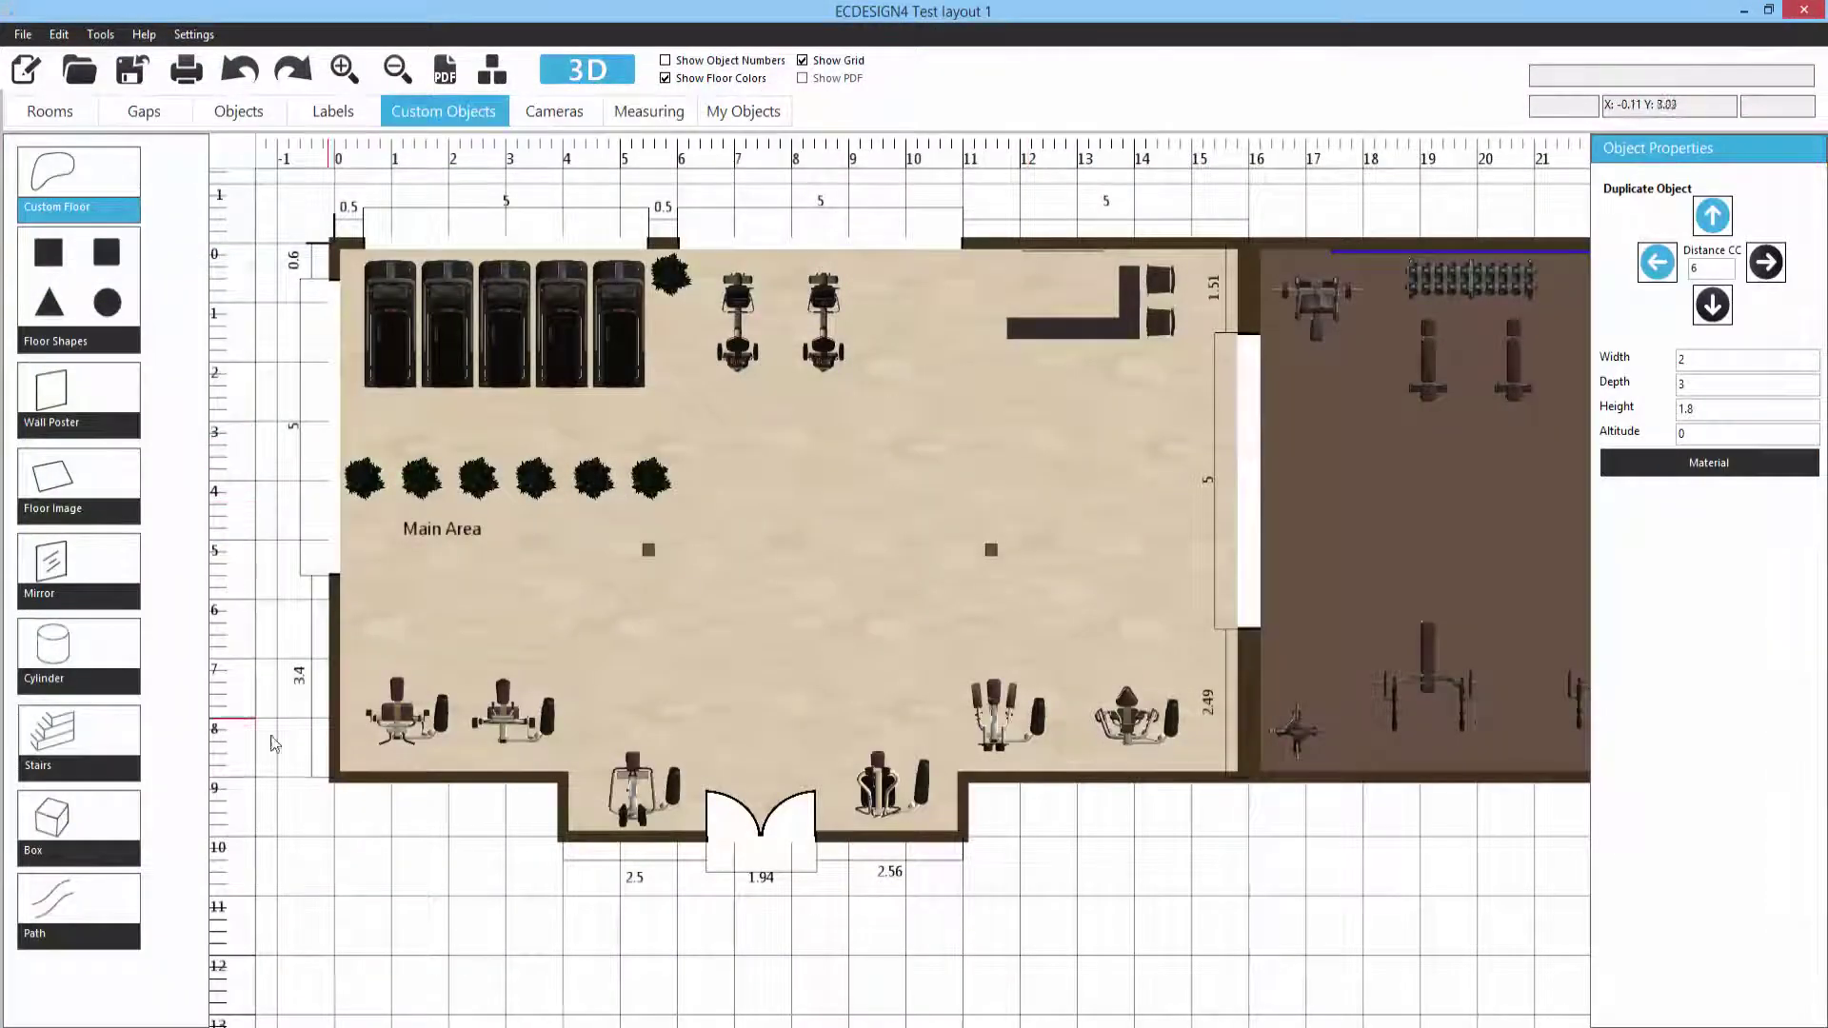
Step: Draw a five-point path from the left of Main Area bending up to the right
{"action": "left_click", "coordinate": [54, 900]}
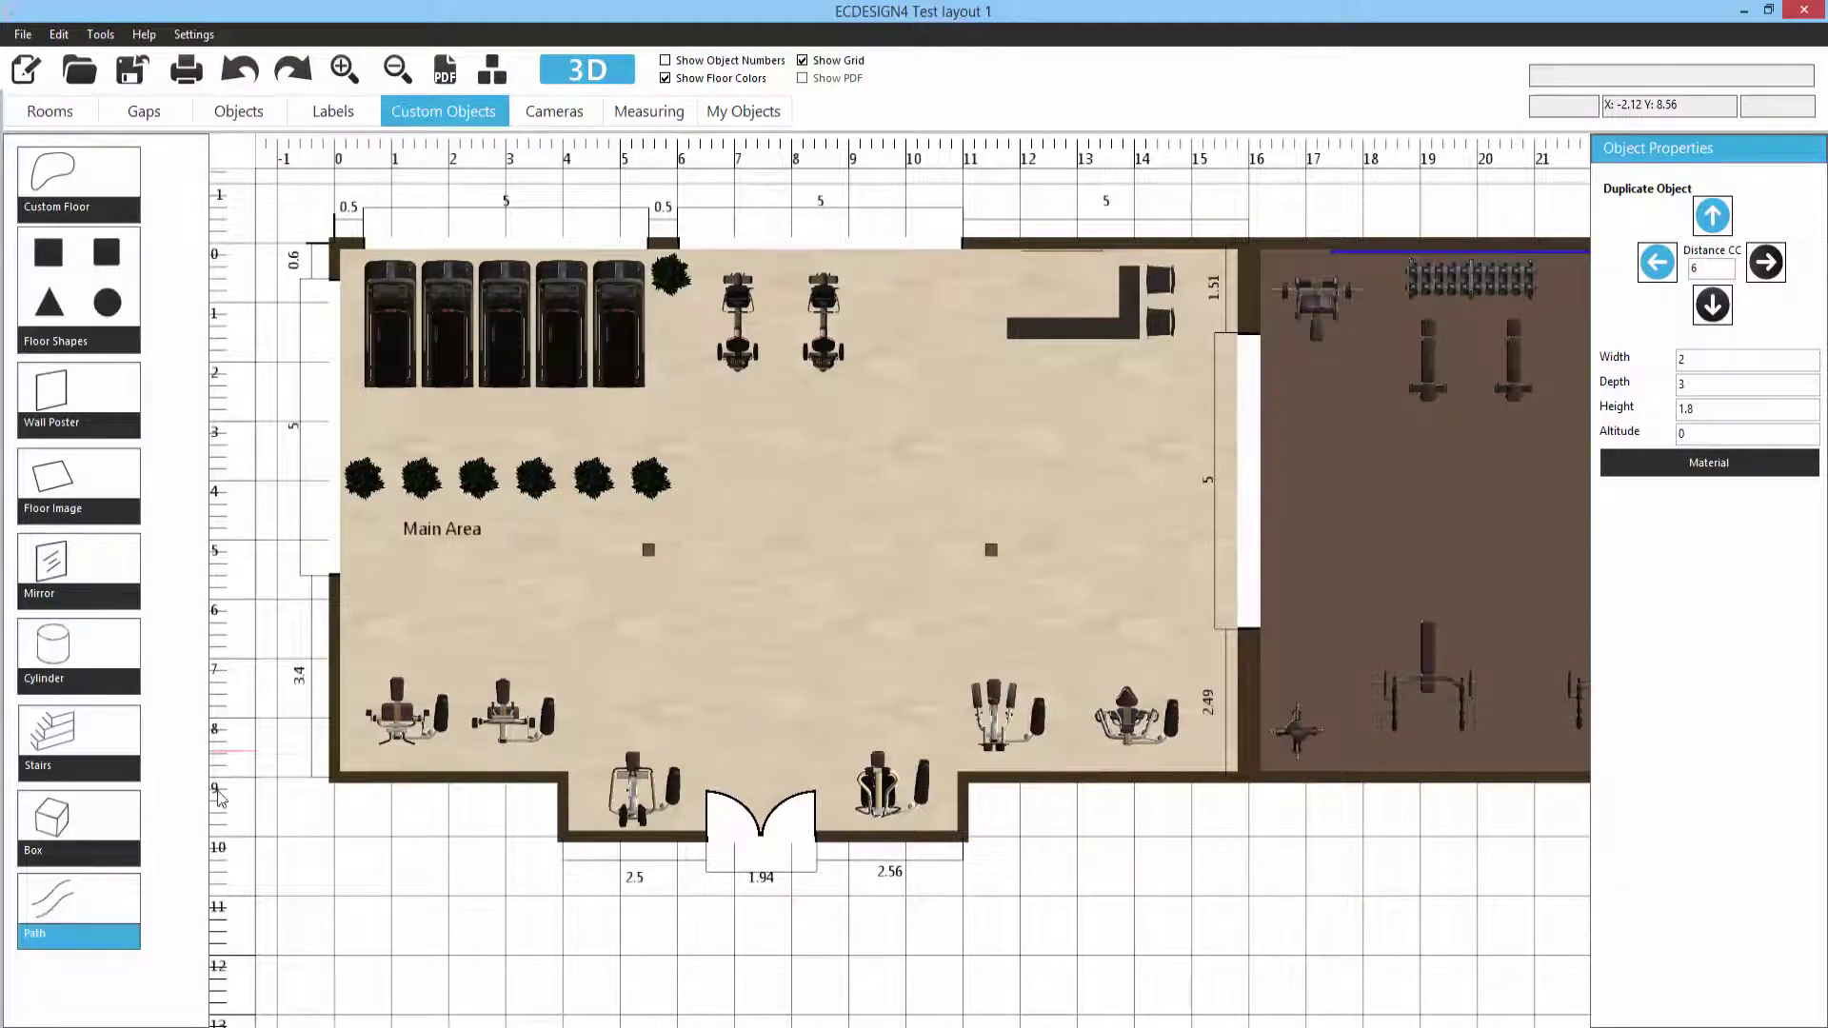
{"action": "left_click", "coordinate": [414, 609]}
{"action": "left_click", "coordinate": [748, 610]}
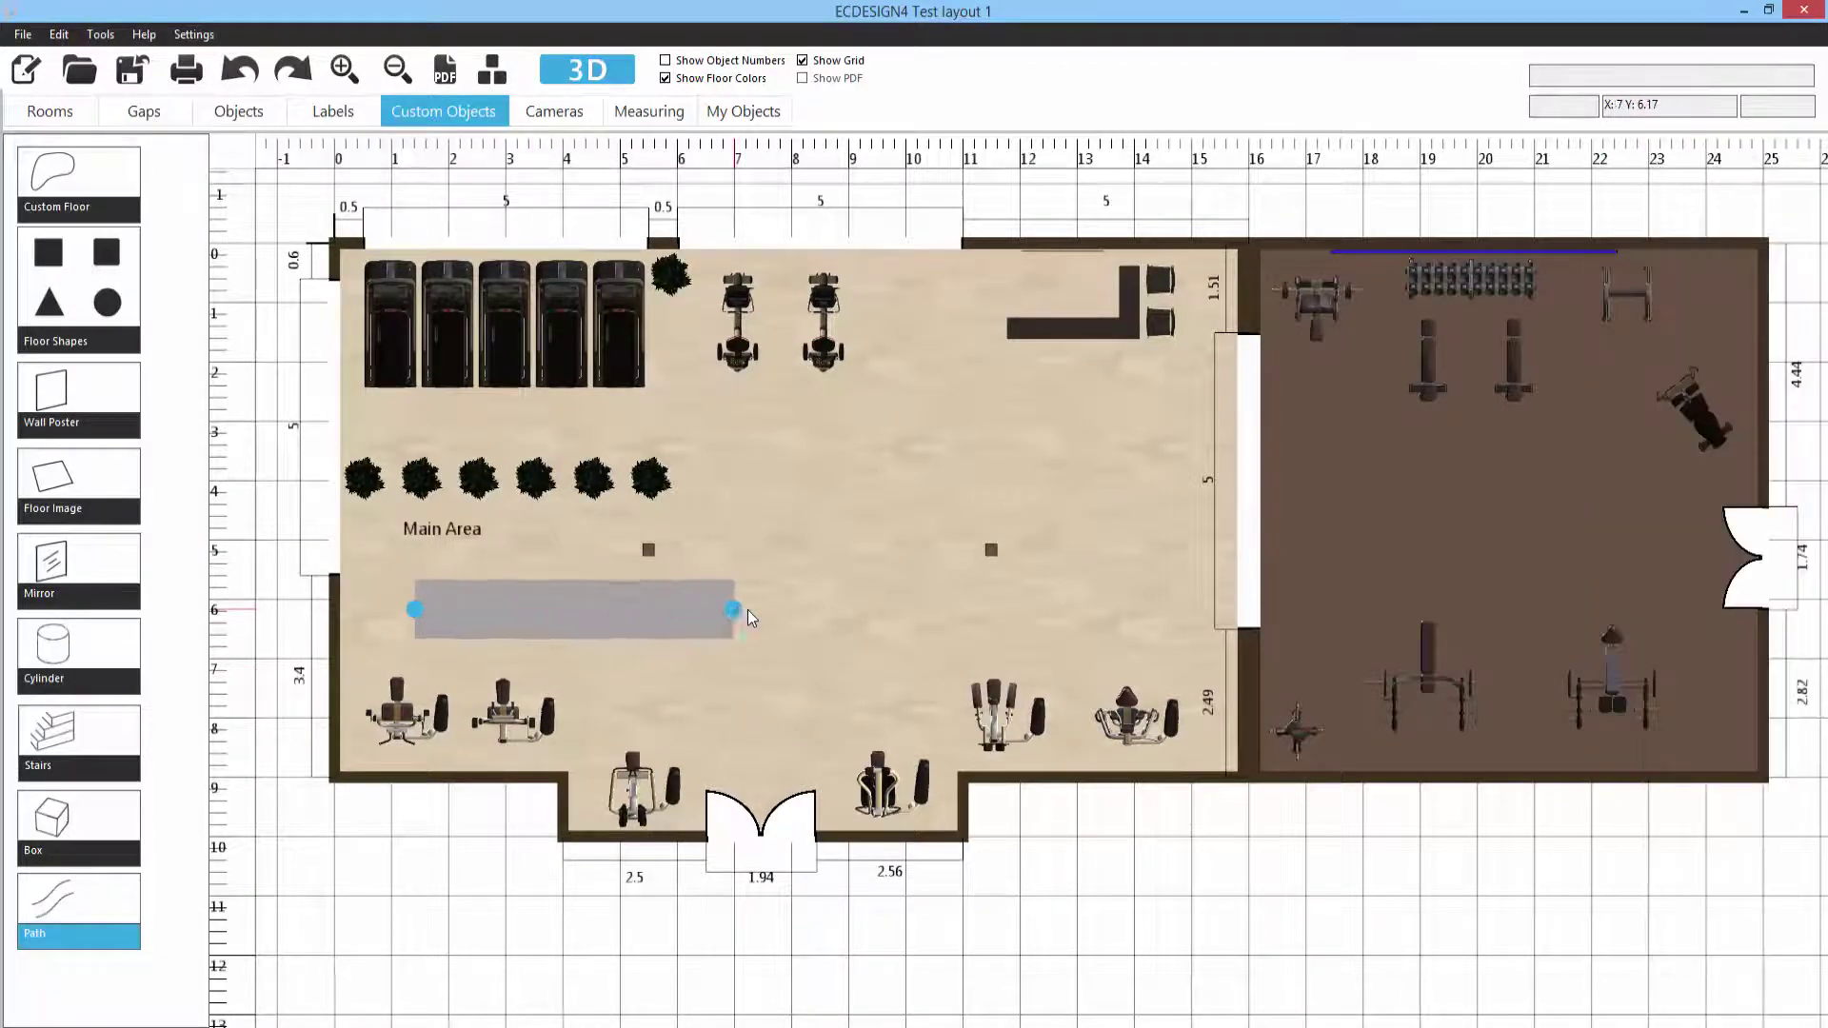
{"action": "left_click", "coordinate": [866, 490]}
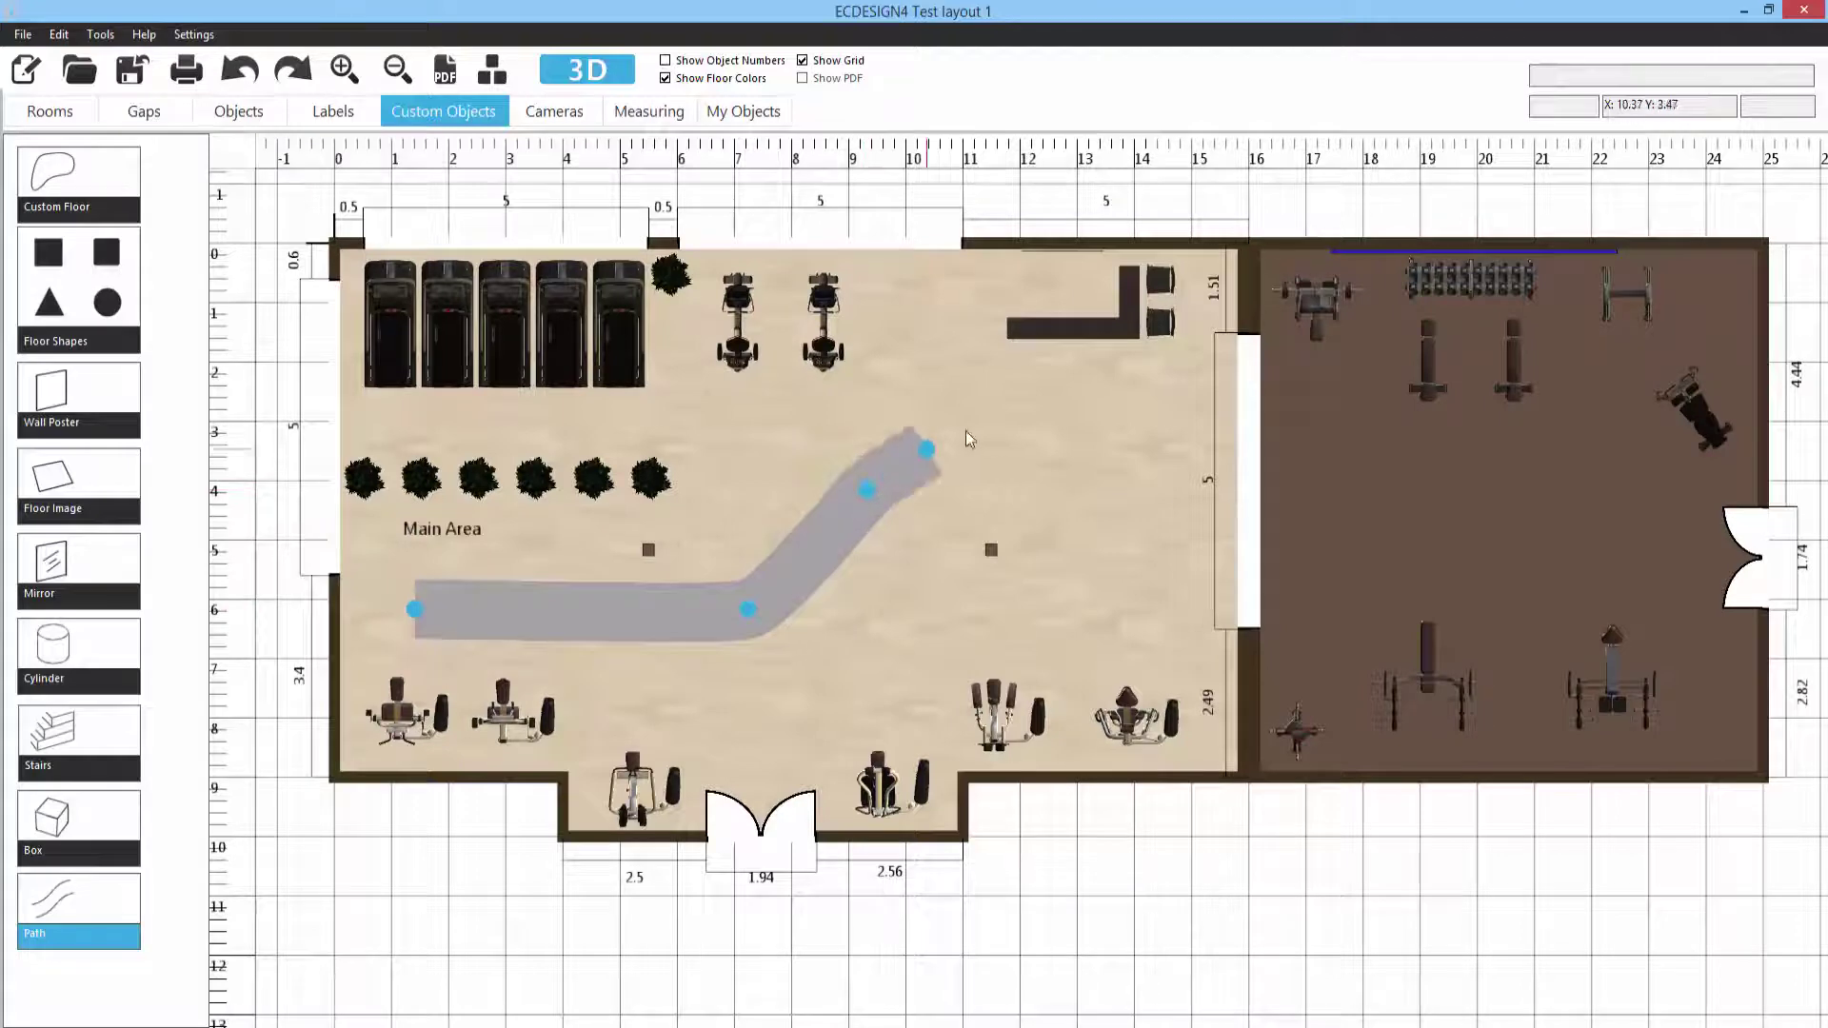
{"action": "left_click", "coordinate": [1051, 404]}
{"action": "double_click", "coordinate": [1146, 401]}
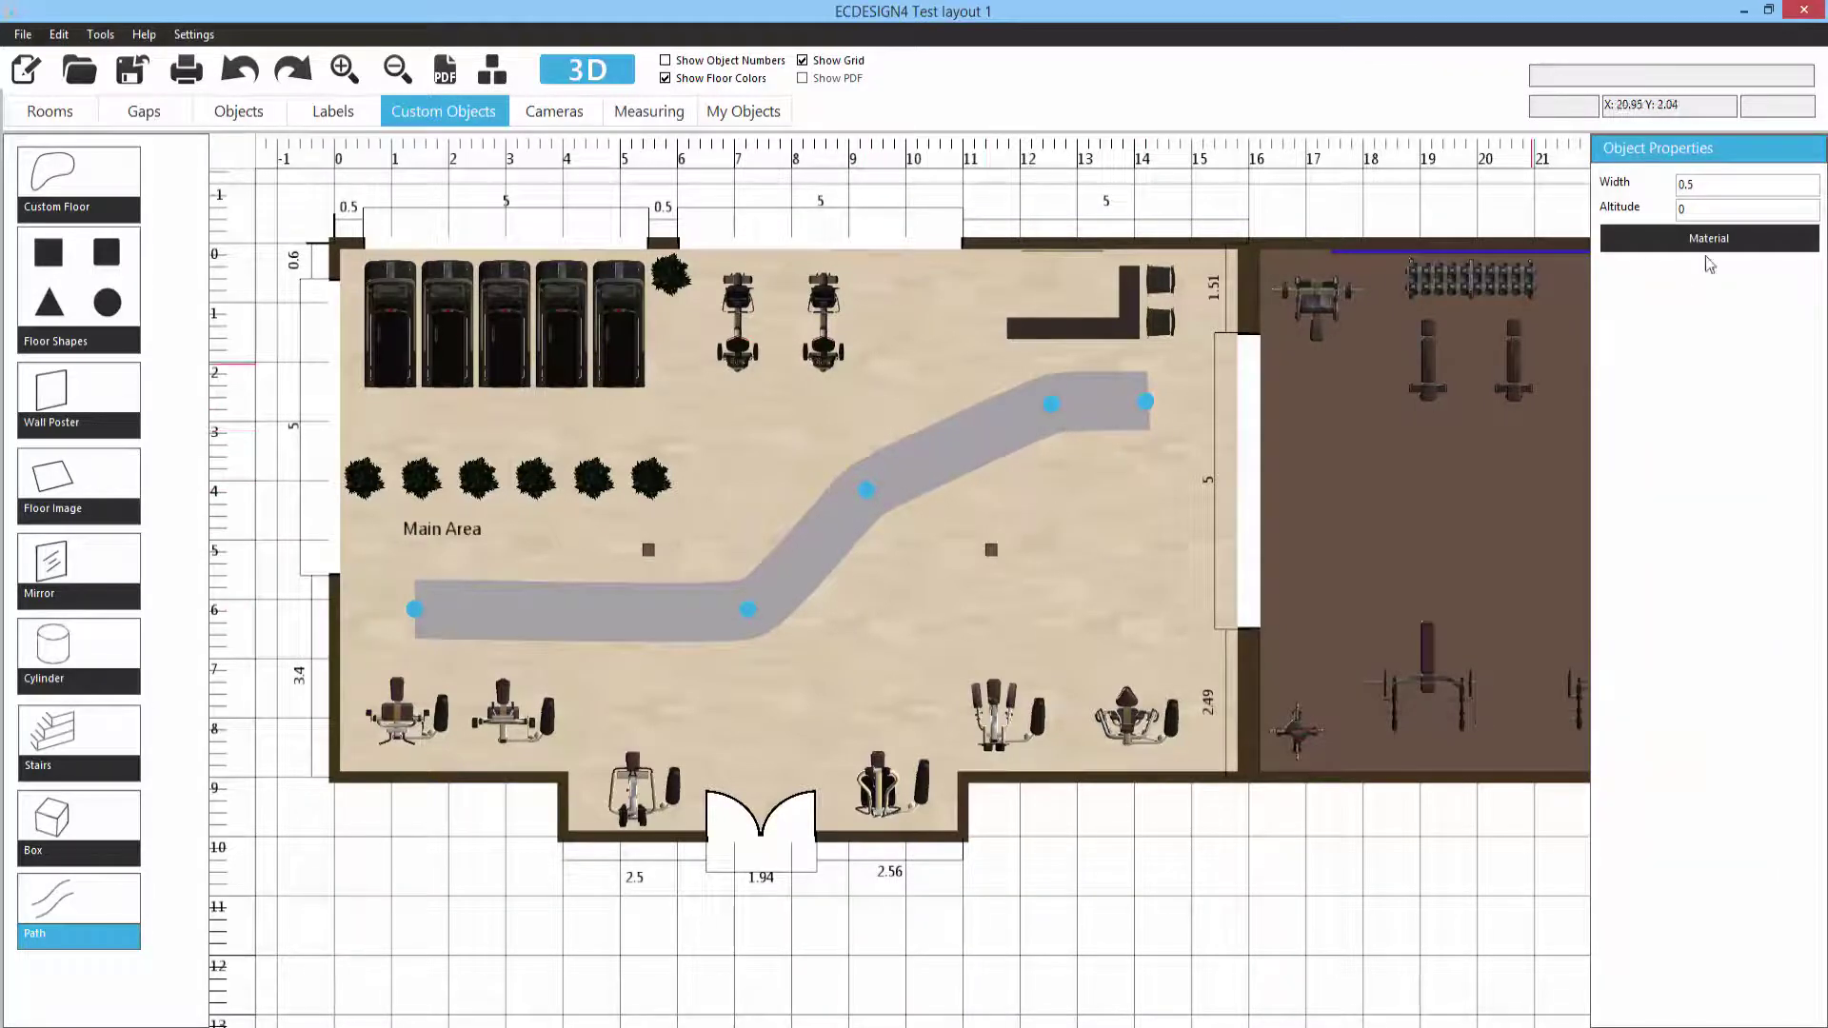
Step: Give the path a brown colour material, raise its middle bend slightly, and inspect it in 3D
{"action": "left_click", "coordinate": [1717, 239]}
{"action": "left_click", "coordinate": [465, 315]}
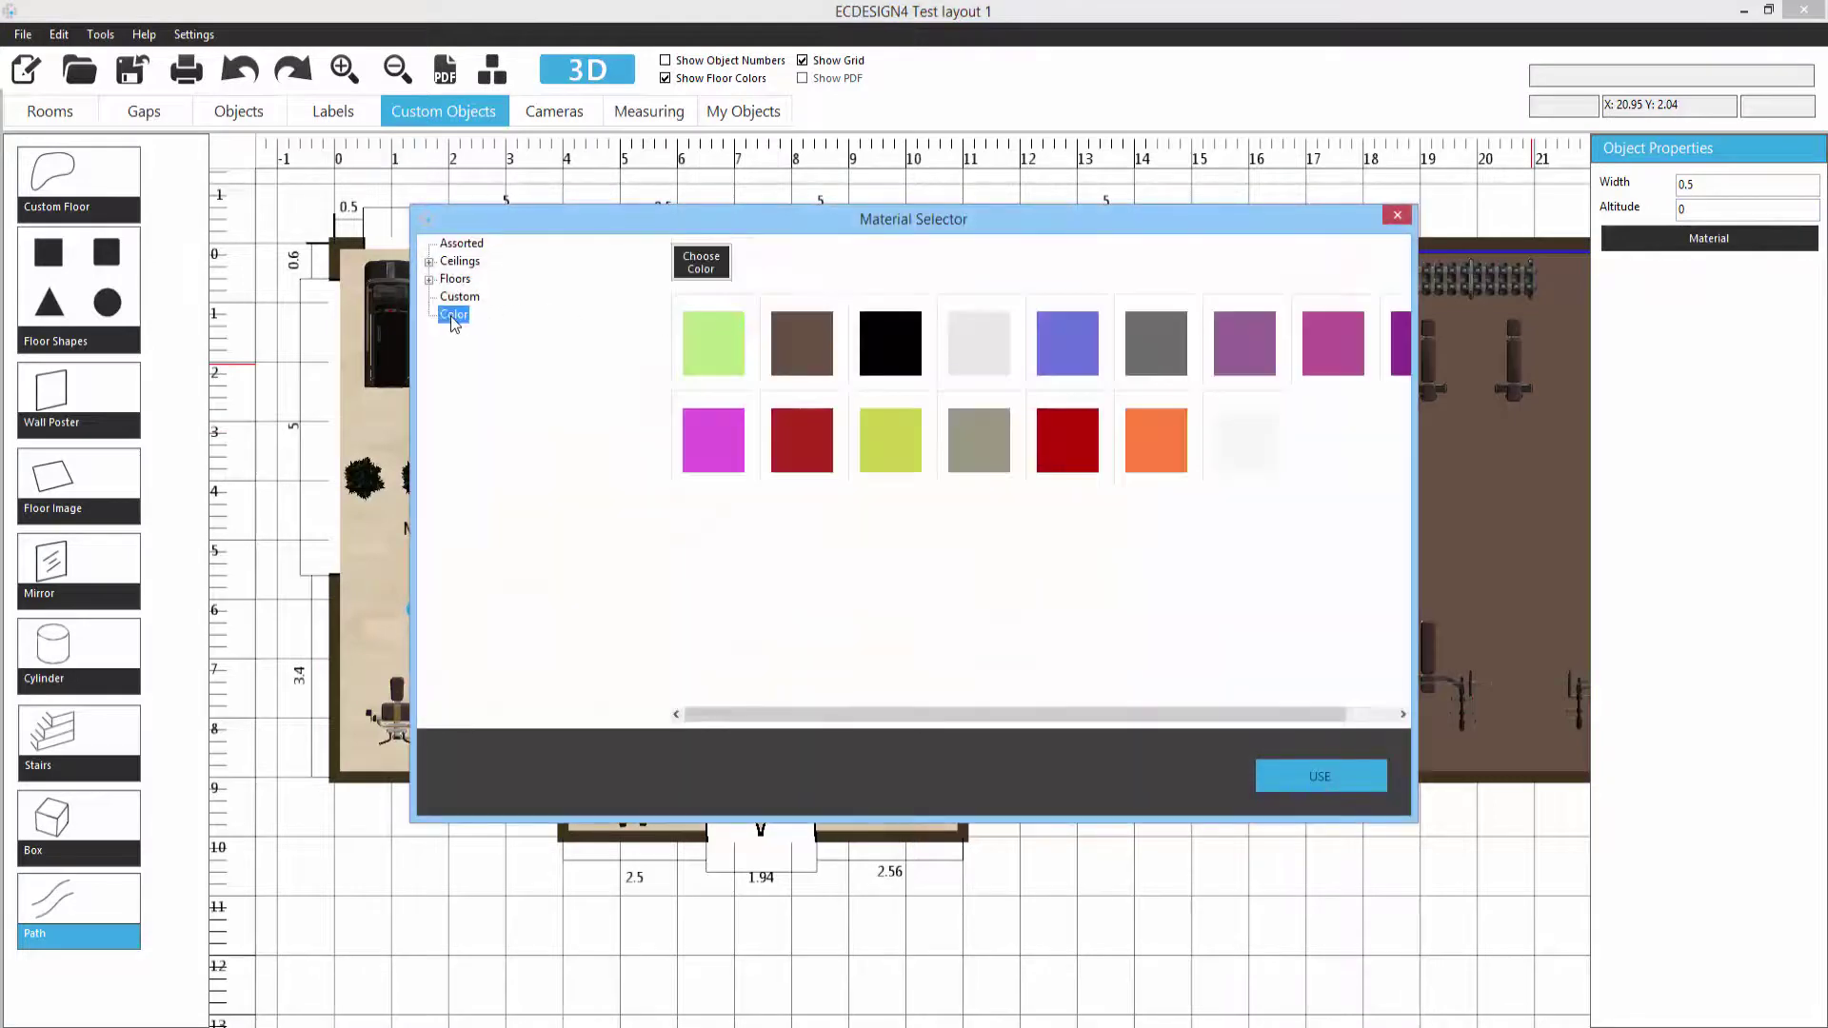
{"action": "left_click", "coordinate": [803, 339]}
{"action": "left_click", "coordinate": [1300, 774]}
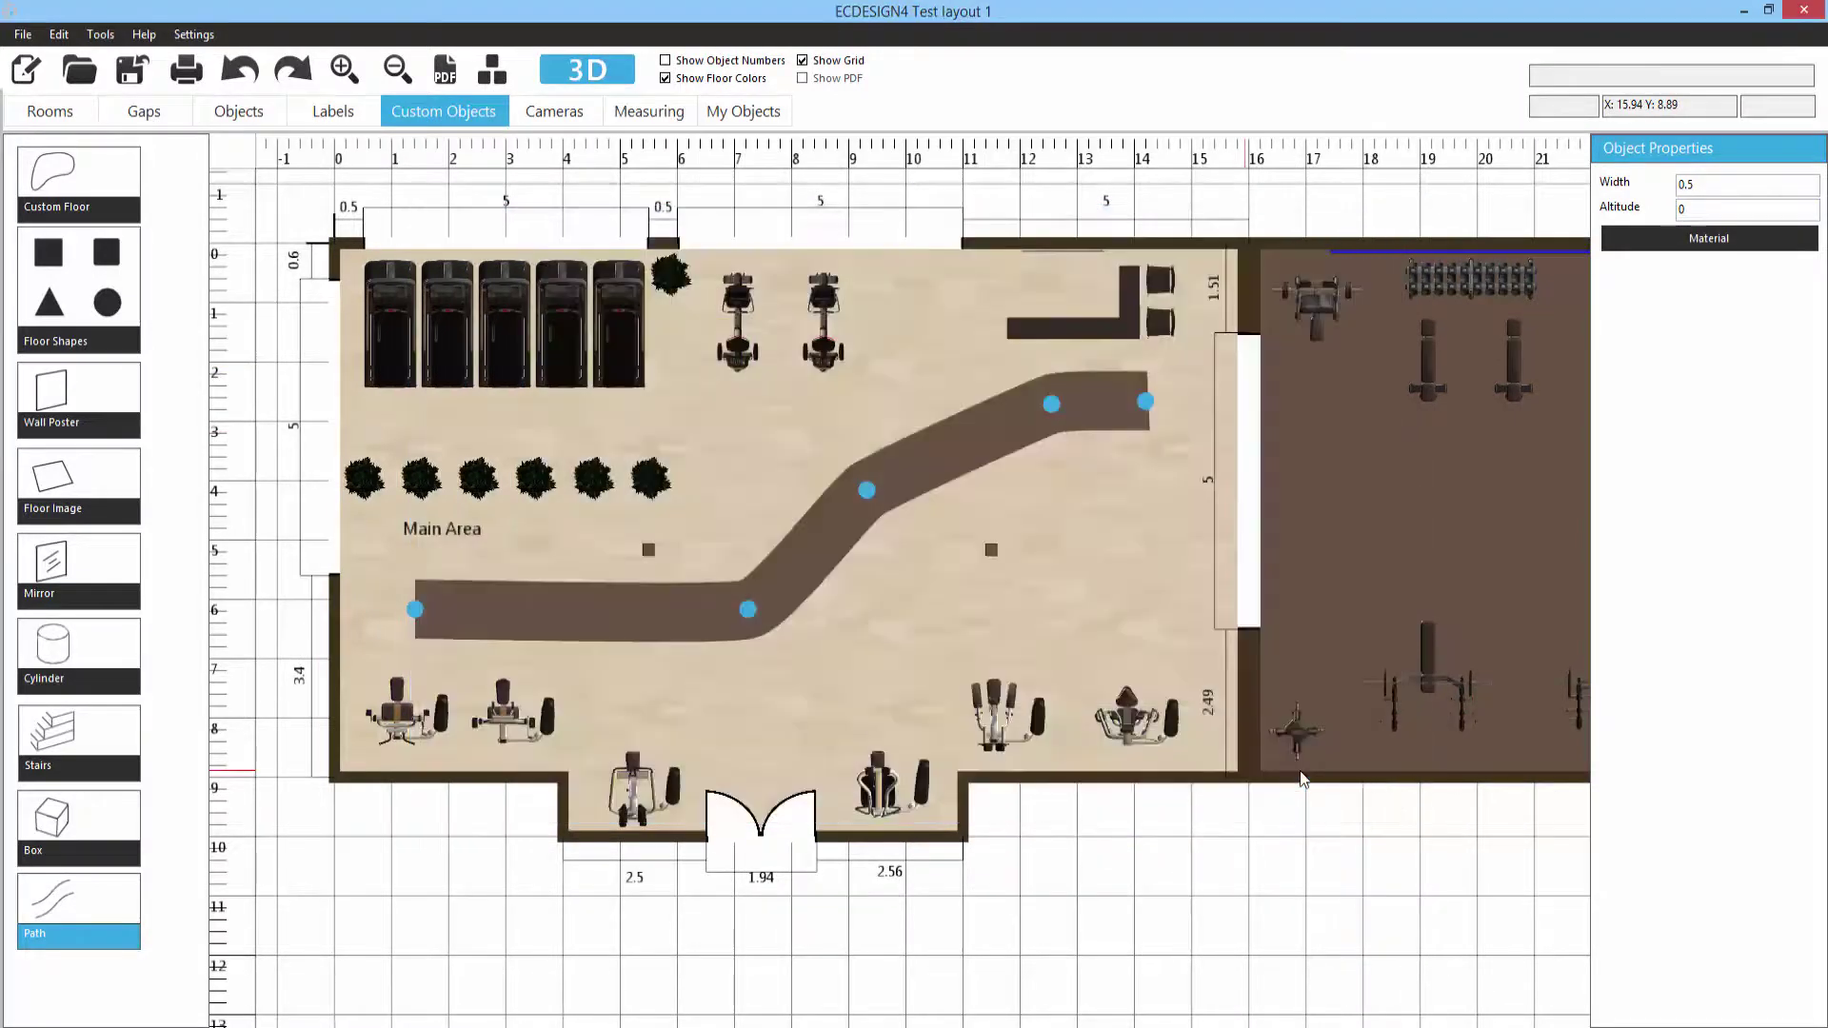
{"action": "mouse_move", "coordinate": [870, 496]}
{"action": "left_mouse_down"}
{"action": "mouse_move", "coordinate": [878, 519]}
{"action": "mouse_move", "coordinate": [876, 474]}
{"action": "left_mouse_up"}
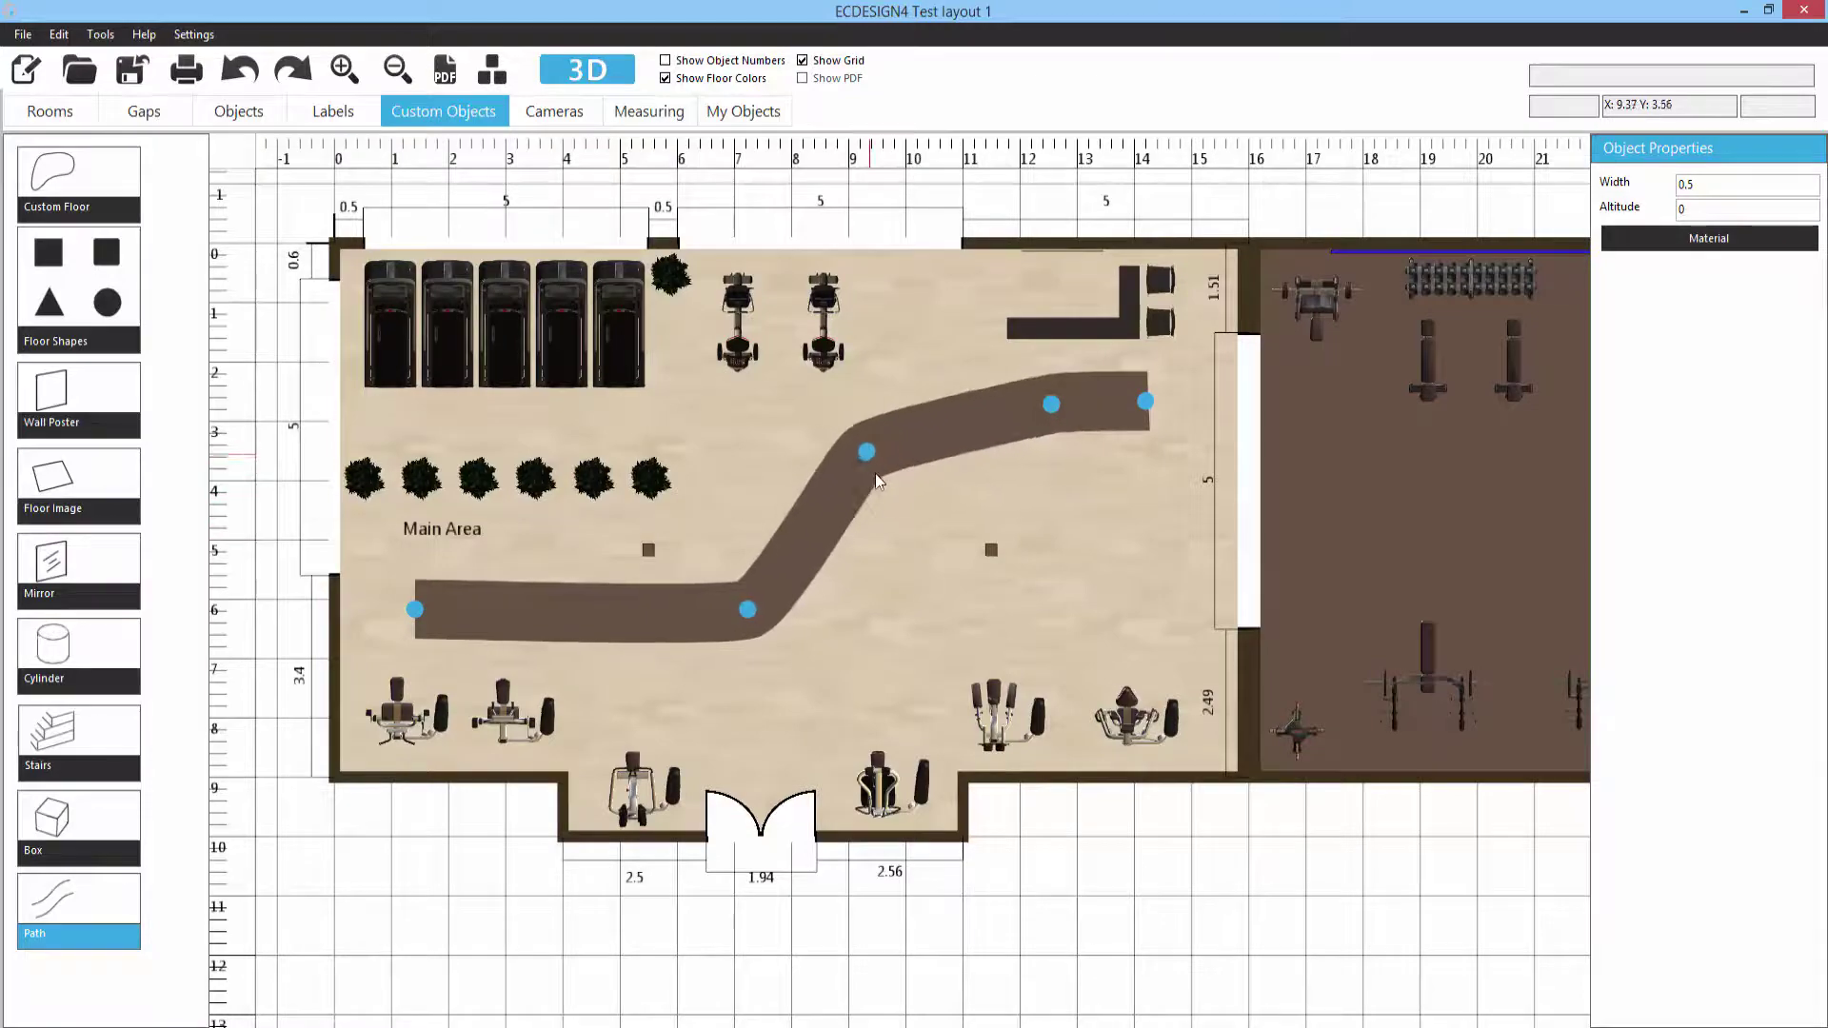
{"action": "left_click", "coordinate": [576, 75]}
{"action": "left_click_drag", "start_coordinate": [1077, 367], "coordinate": [916, 323]}
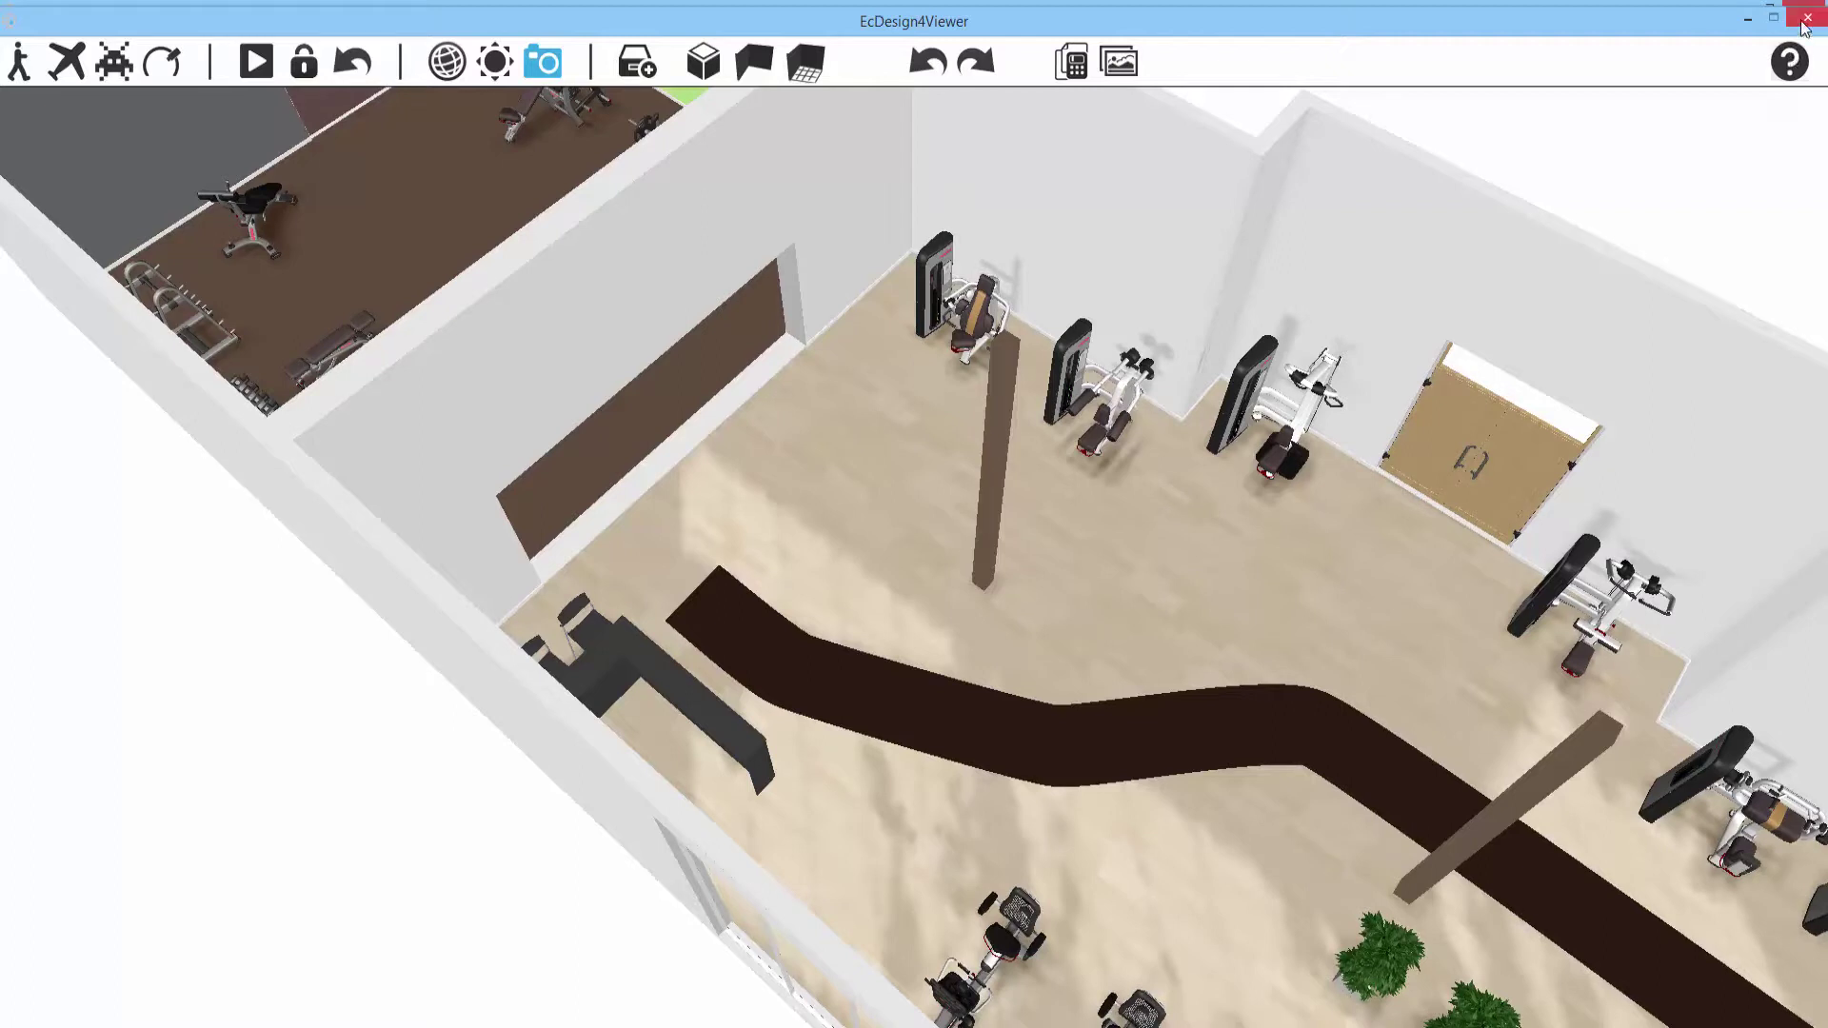